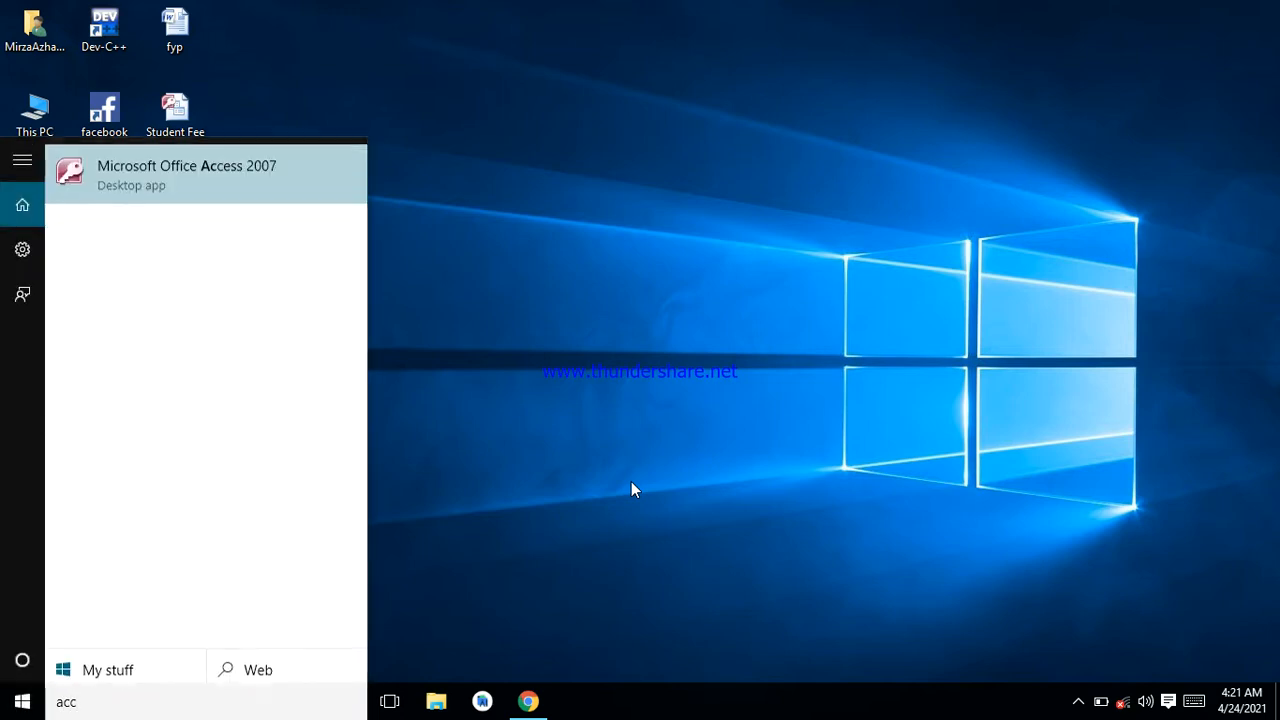
Step: Launch Microsoft Office Access 2007 and create a blank database named Database2
key("Return")
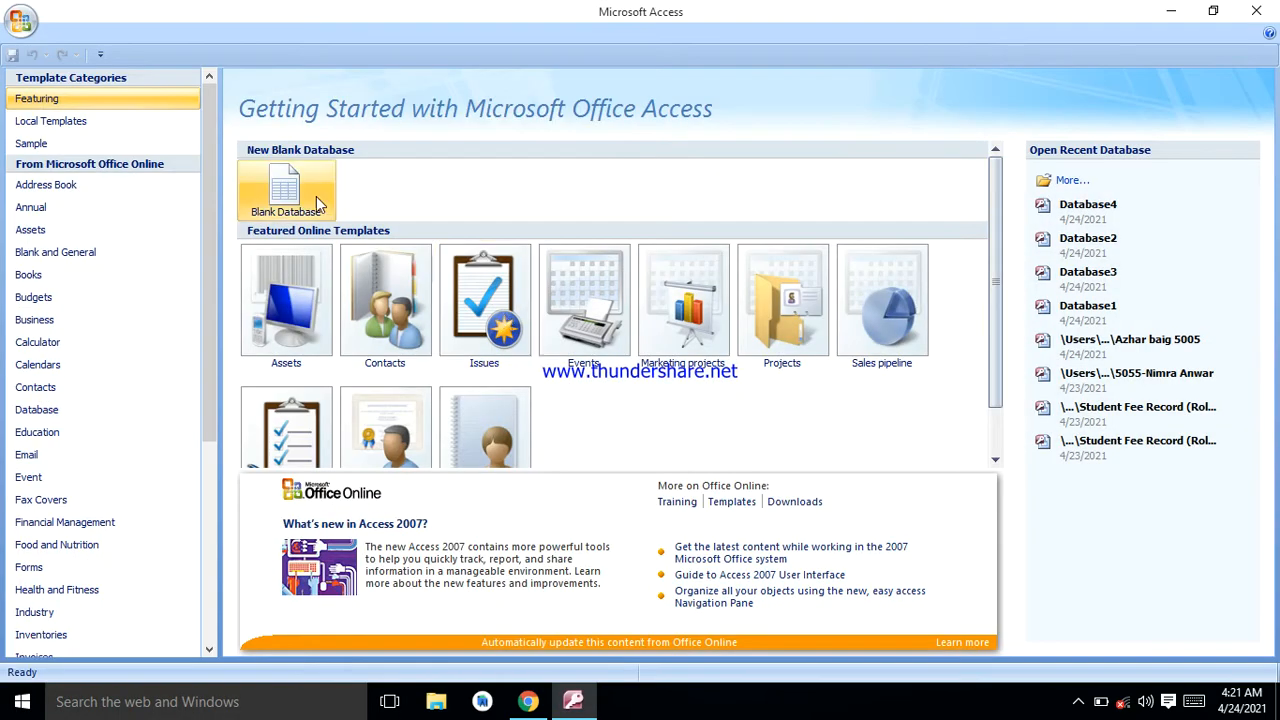
left_click(318, 205)
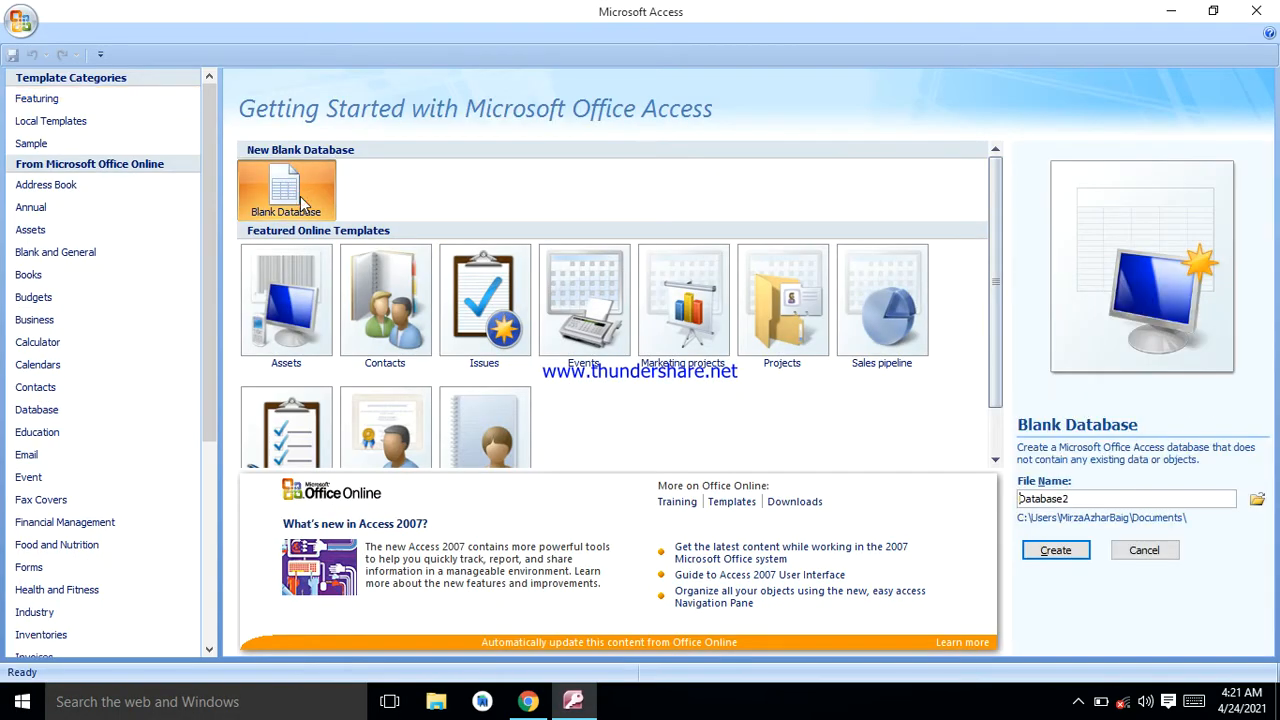
left_click(1058, 549)
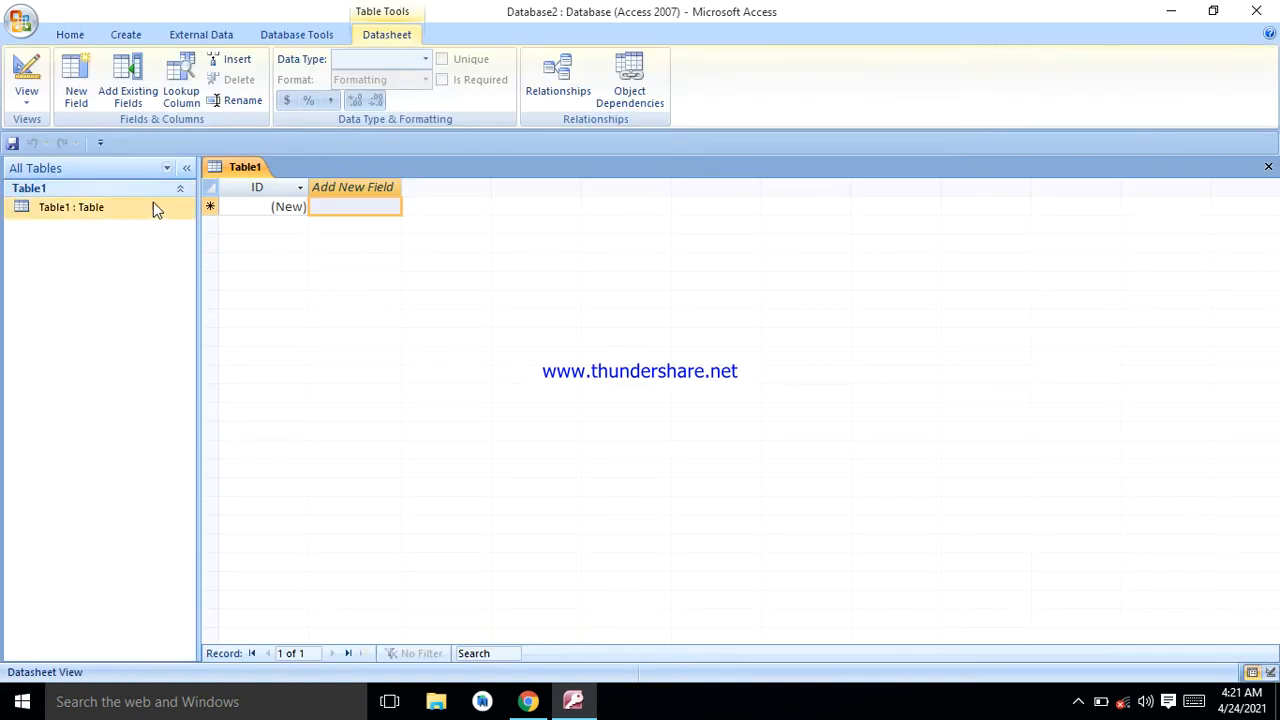
Step: Open Table1 in Design view, saving the table under the name Student Record
right_click(118, 206)
left_click(158, 240)
type("Student Record")
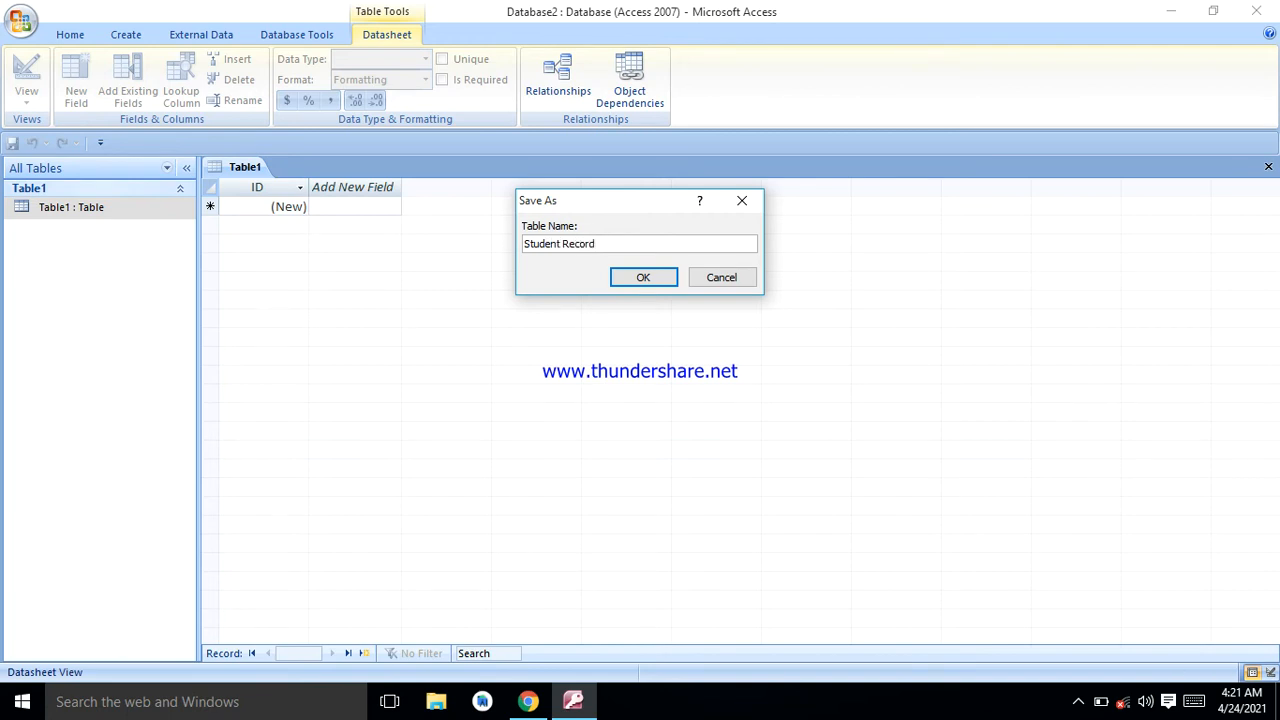
key("Return")
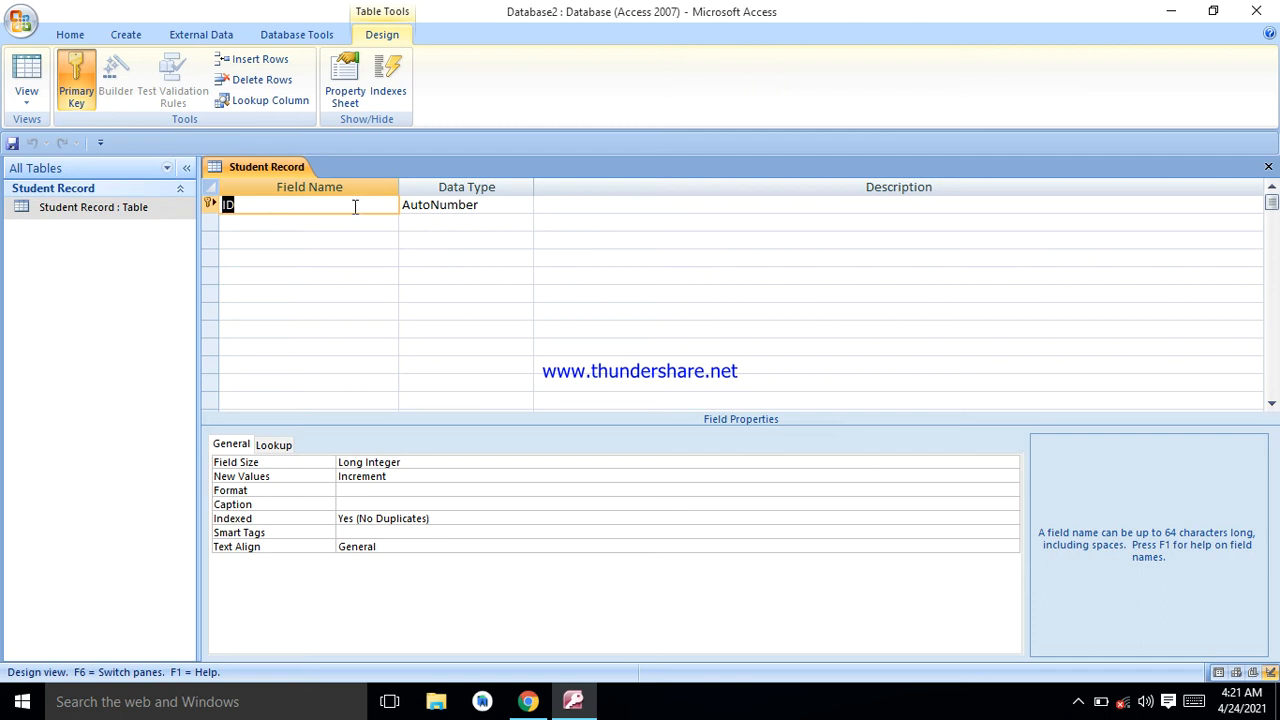
Step: Set the data type of the ID field to Number
left_click(438, 202)
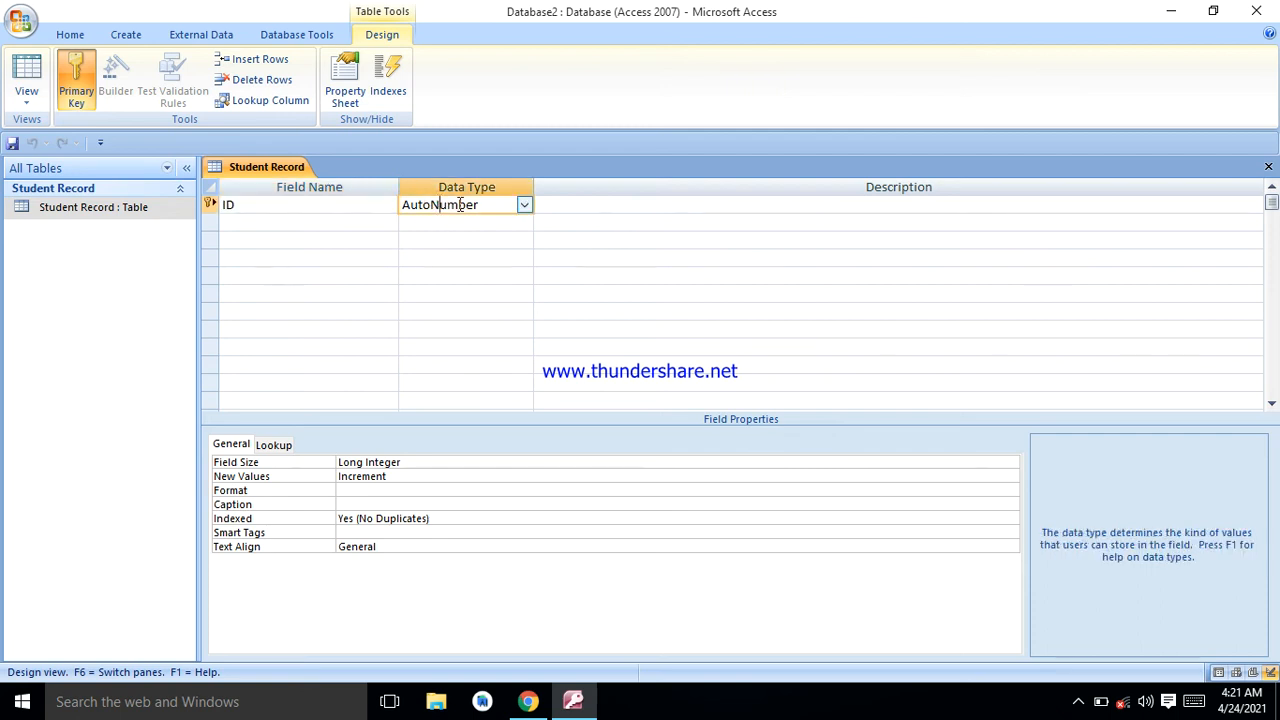
left_click(522, 204)
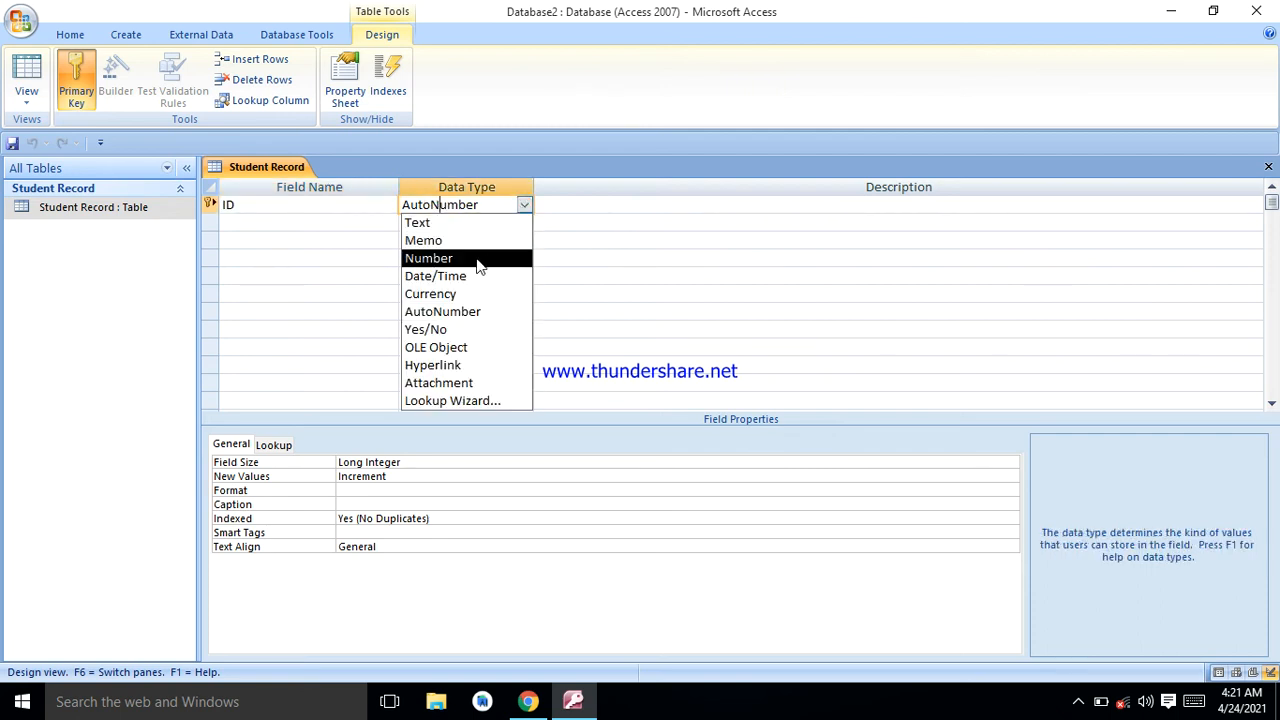
left_click(482, 259)
key("Tab")
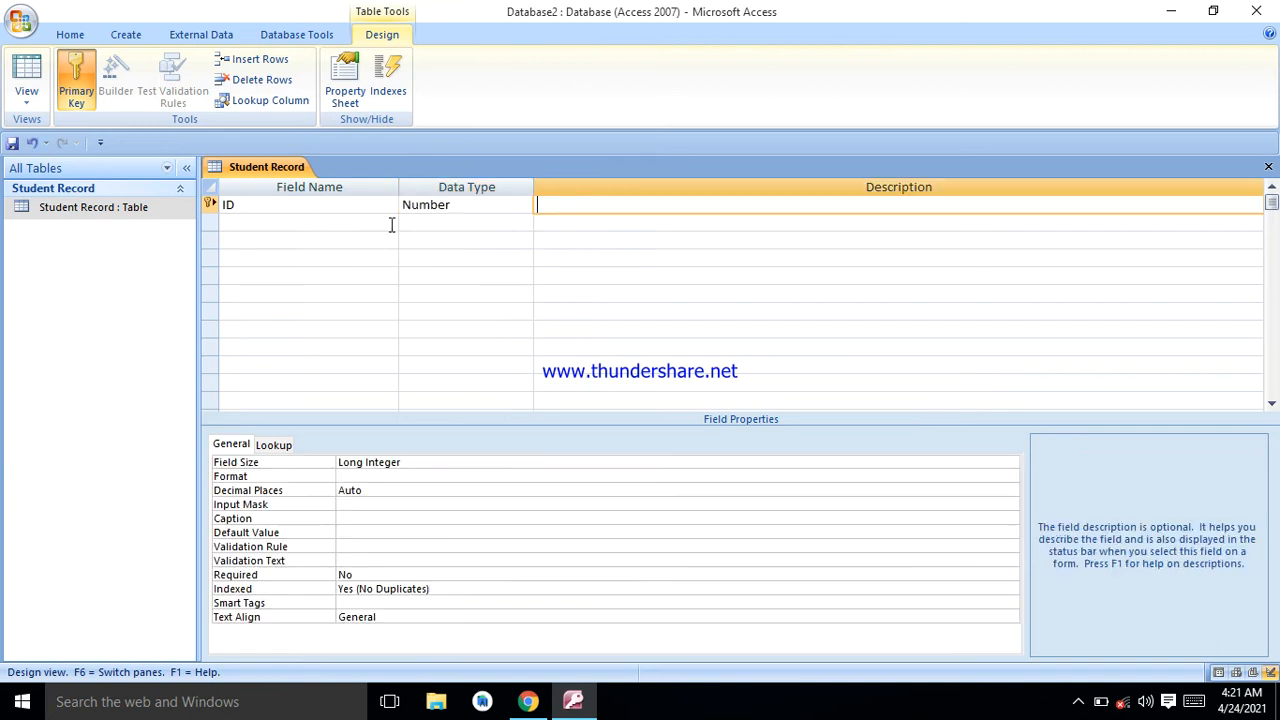
left_click(391, 224)
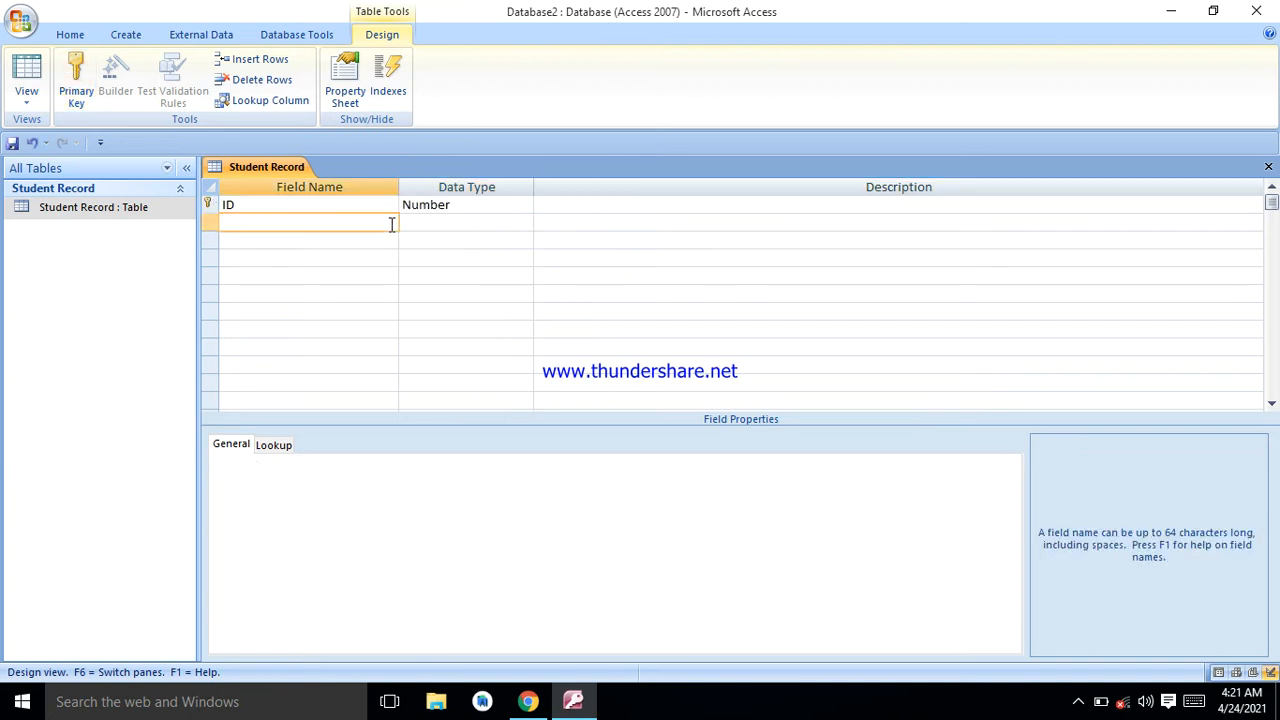
Step: Rename the ID primary key field to Std-ID
left_click(228, 205)
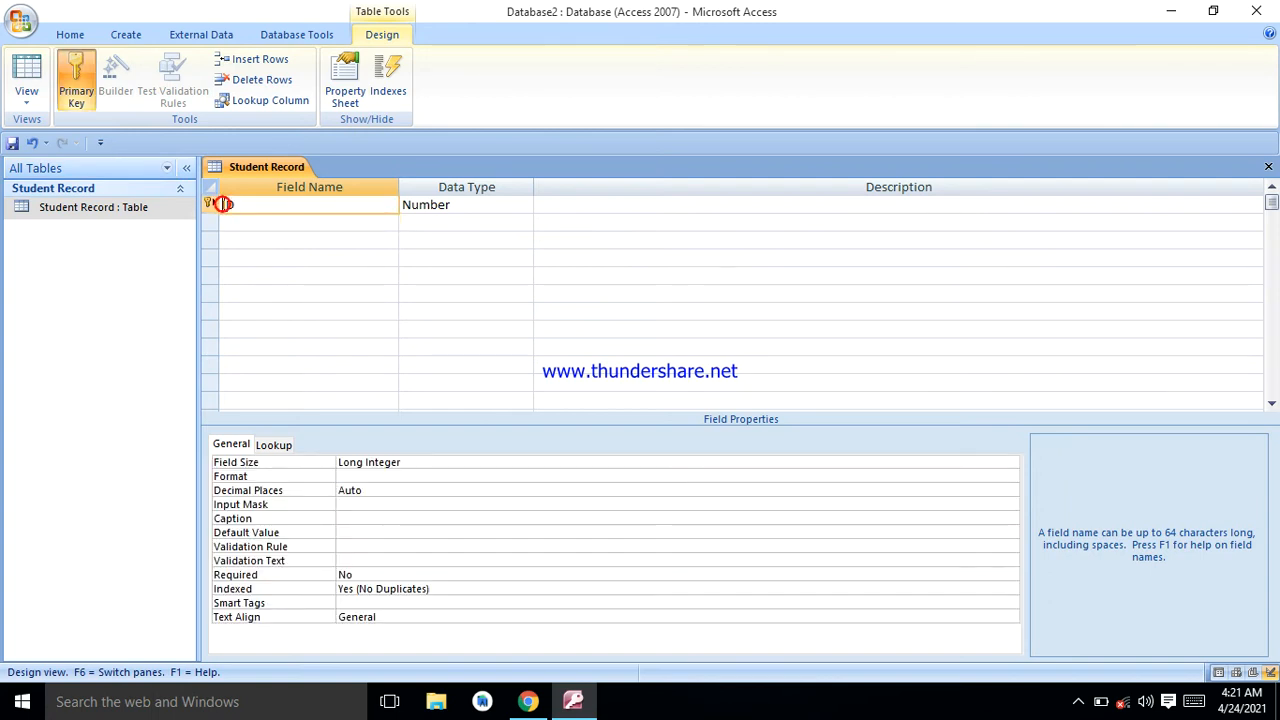
key("Caps_Lock")
key("Caps_Lock")
type("s")
key("BackSpace")
key("Caps_Lock")
type("S")
key("Caps_Lock")
type("td-")
key("Tab")
key("Tab")
key("Tab")
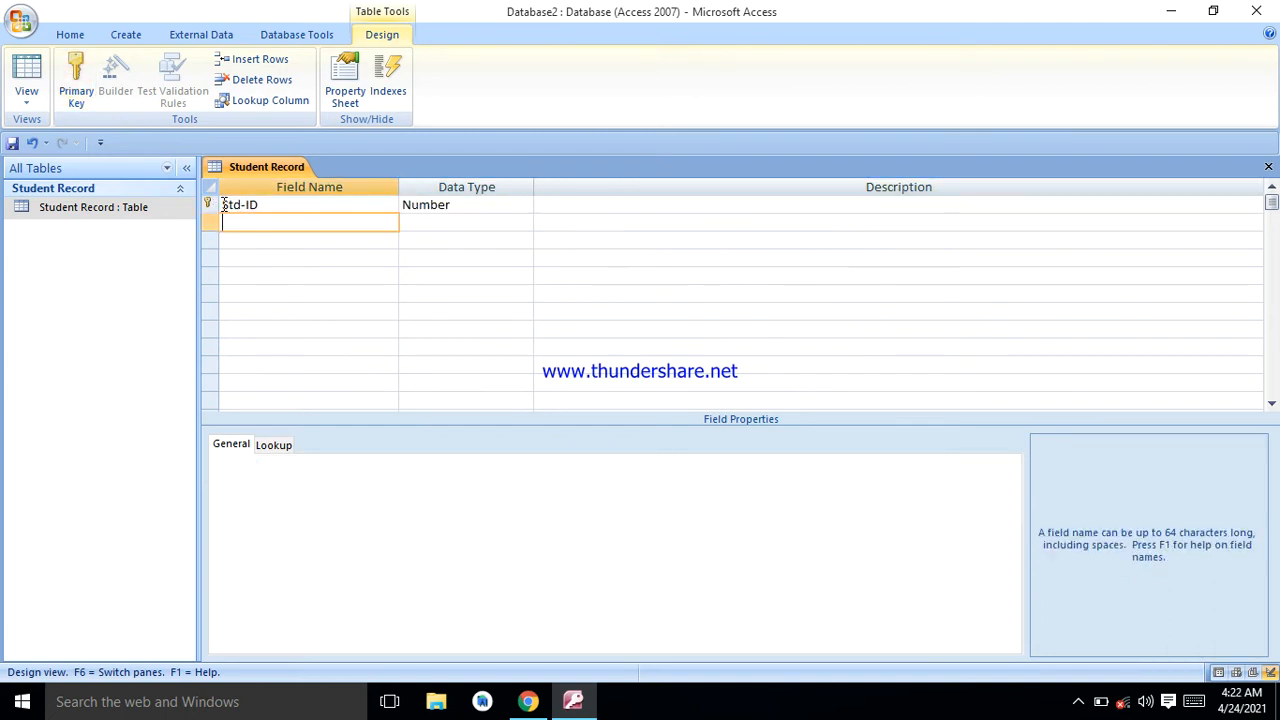
Step: Add a field named Std Name with the Text data type below Std-ID
type("Std Name")
key("Tab")
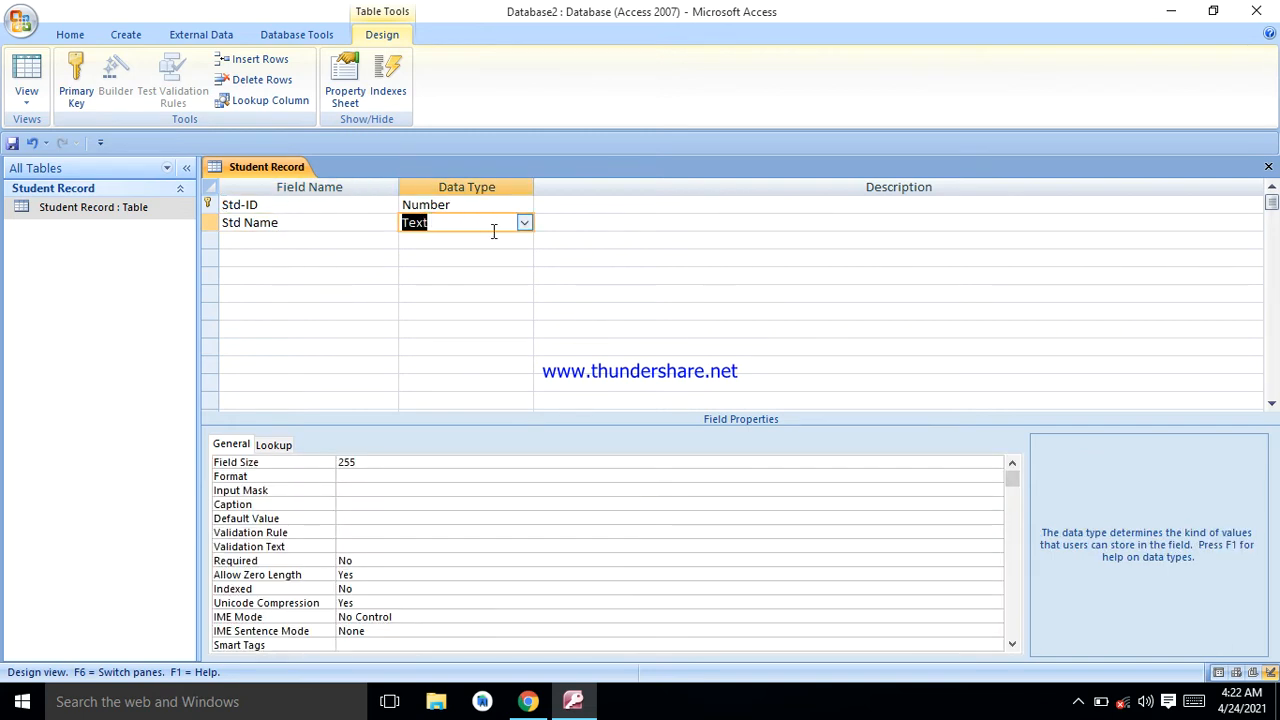
key("Tab")
key("Tab")
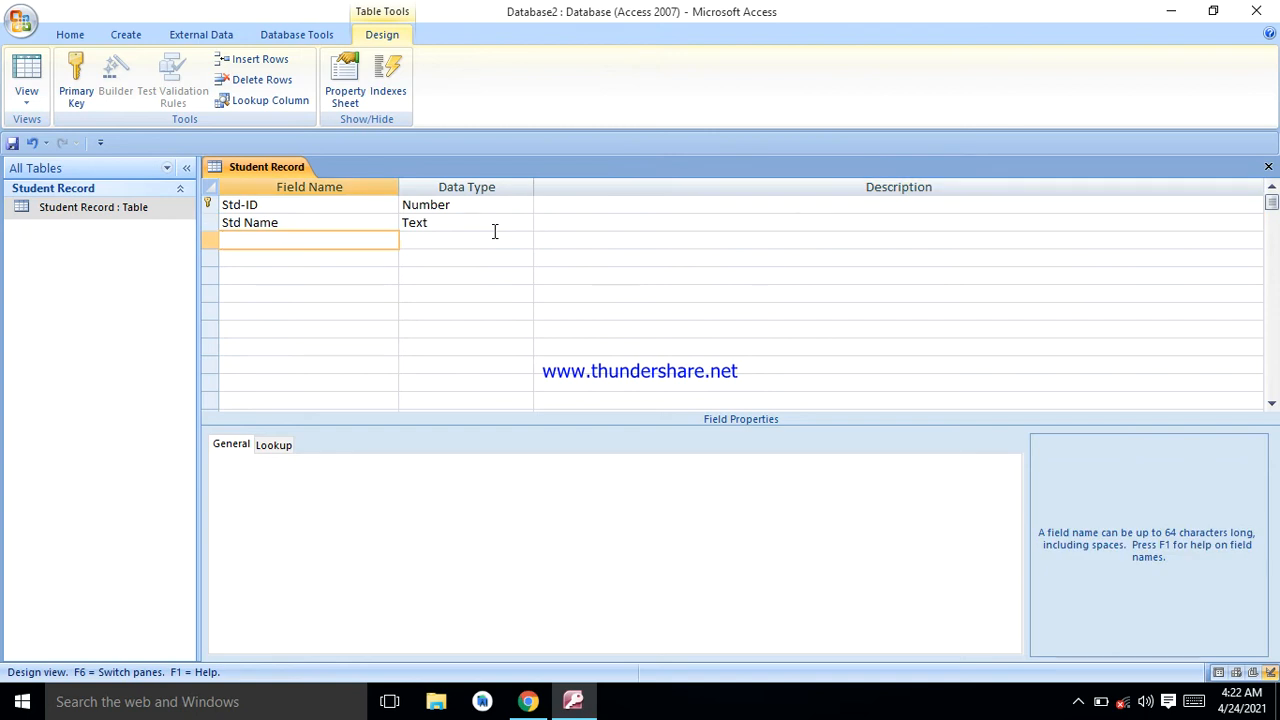
Step: Add a field named Father Name with the Text data type below Std Name
type("Father")
key("Caps_Lock")
type("N")
key("Caps_Lock")
type("ame")
key("Tab")
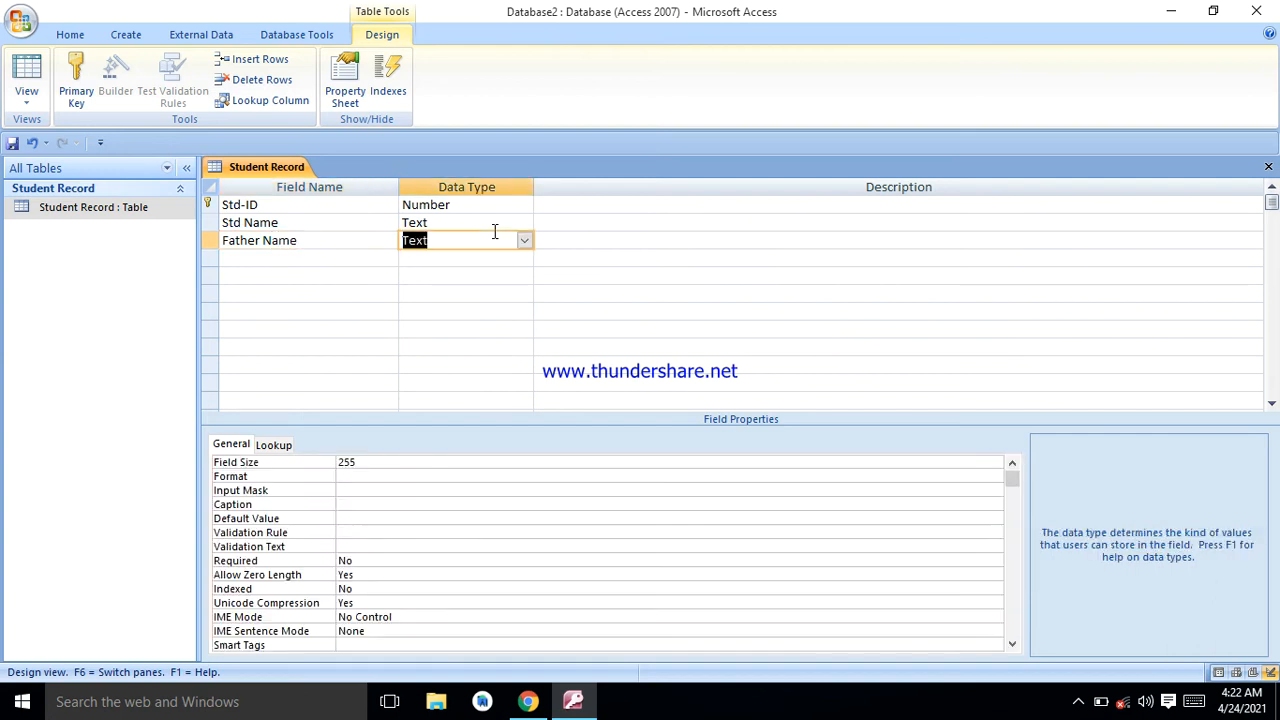
key("Tab")
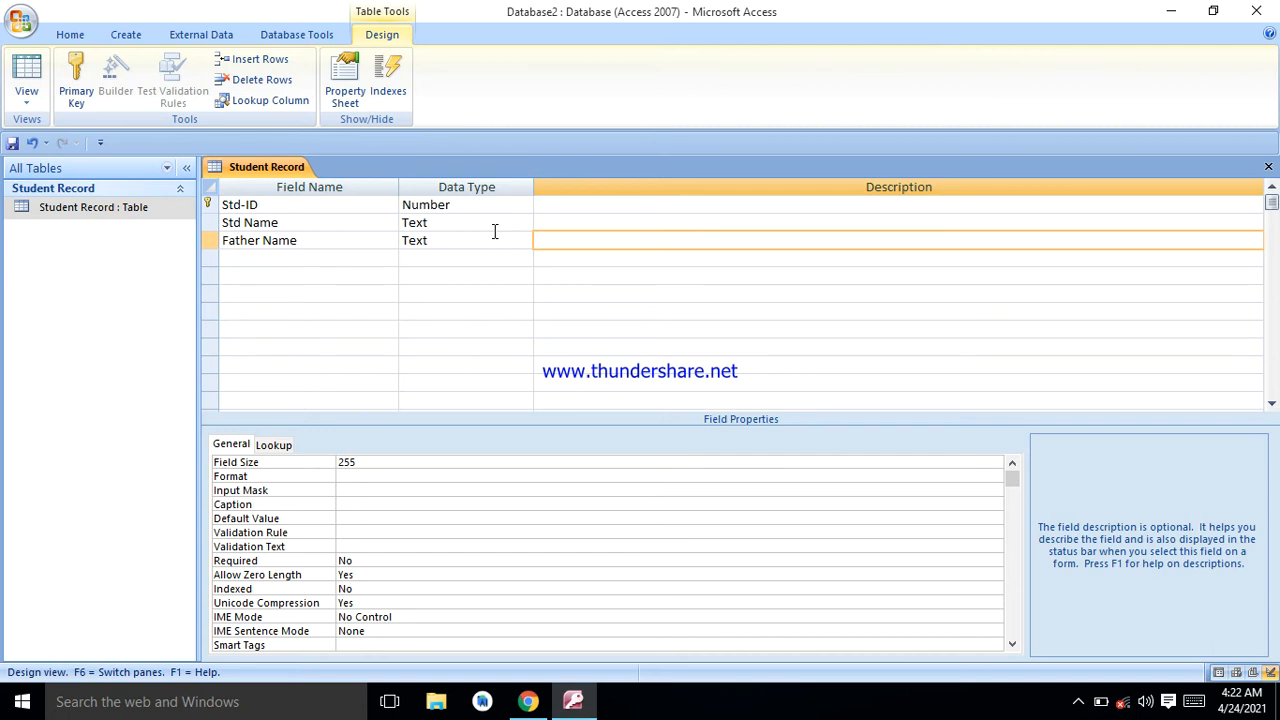
key("Tab")
Step: Add a field named Date of Birth with the Text data type below Father Name
key("Caps_Lock")
type("D")
key("Caps_Lock")
type("ate of B")
key("Caps_Lock")
type("B")
key("Caps_Lock")
type("irth")
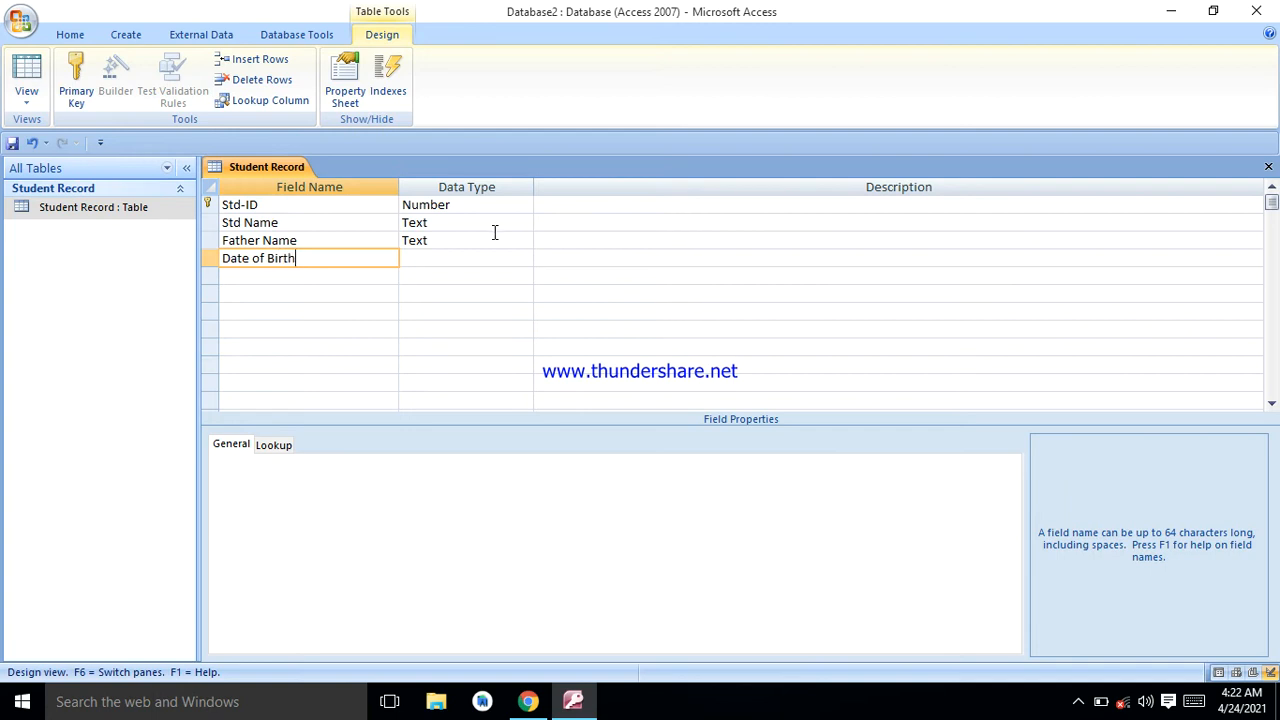
key("Tab")
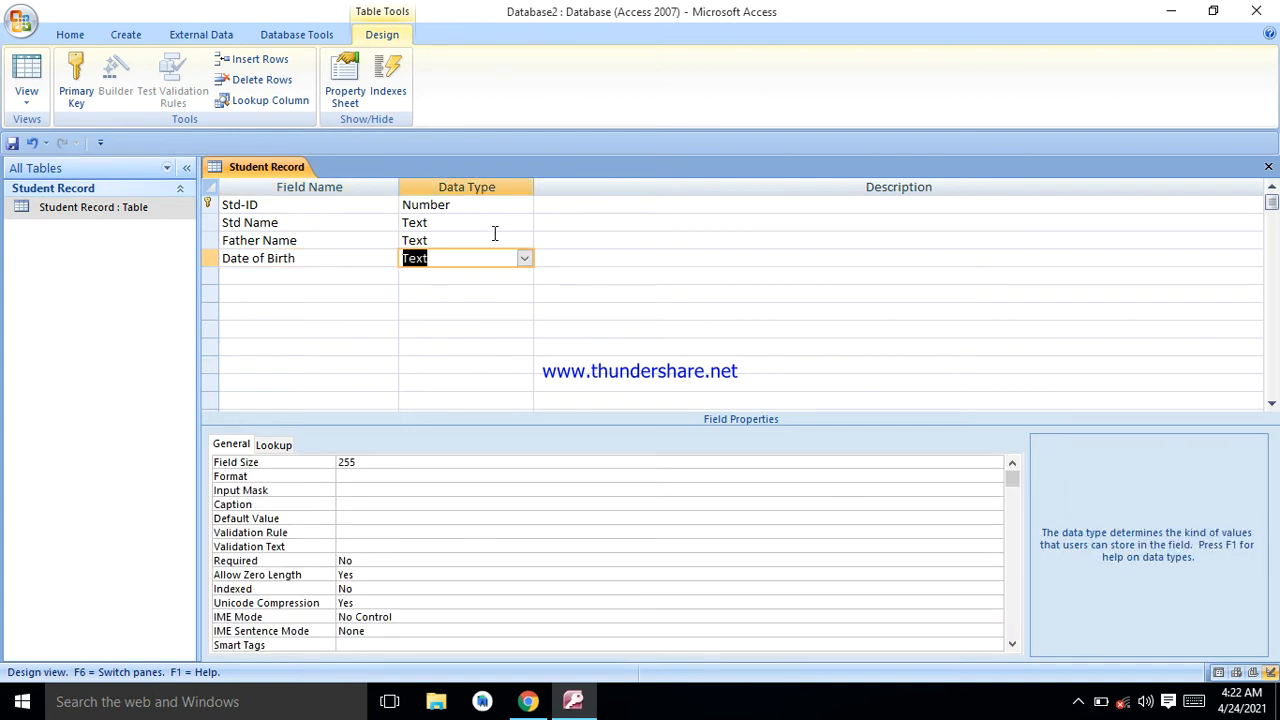
key("Tab")
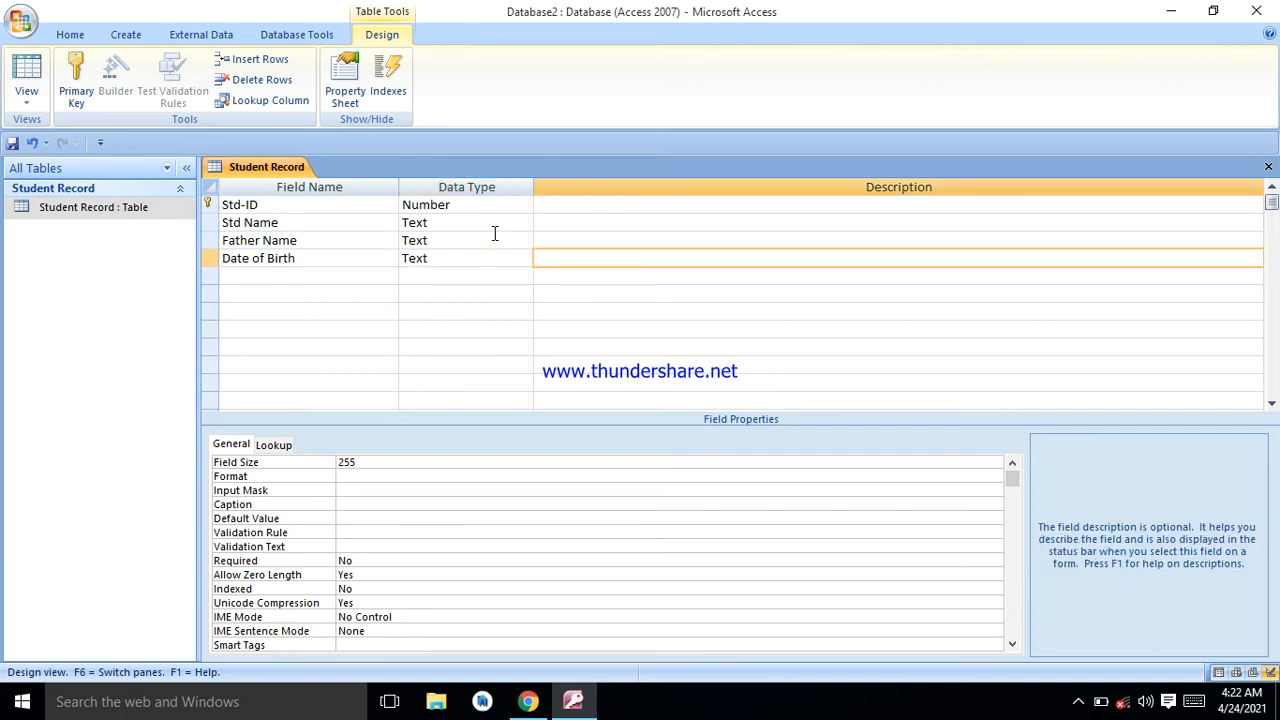
key("Tab")
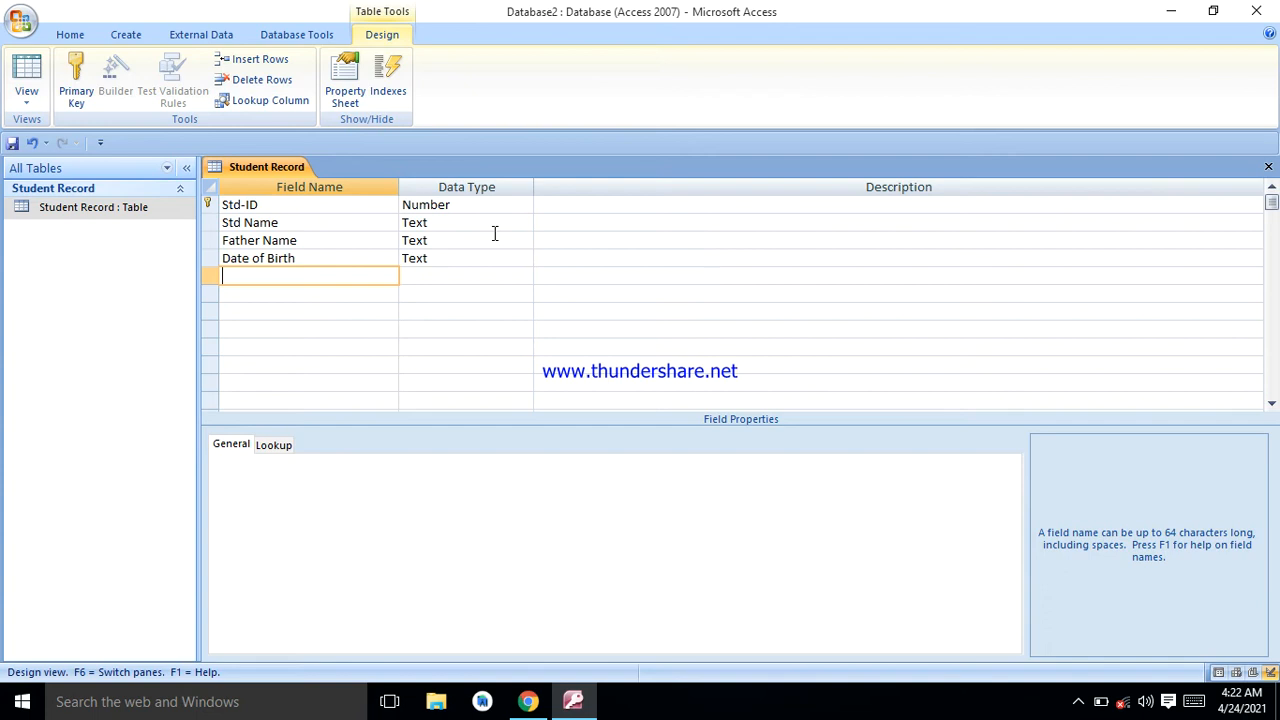
Step: Add a field named Class with the Text data type below Date of Birth
type("Class")
key("Tab")
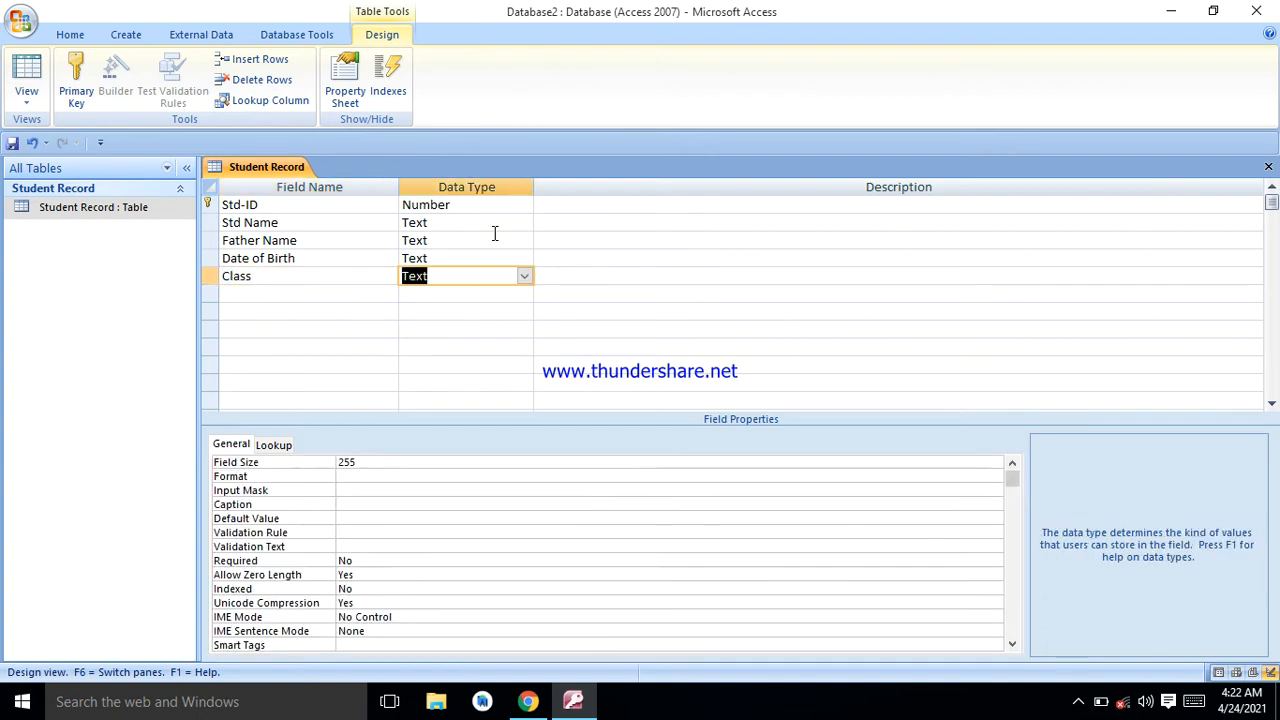
key("Tab")
key("Tab")
Step: Add a field named Roll No below Class and set its data type to Number
key("Caps_Lock")
type("R")
key("Caps_Lock")
type("oll")
key("Caps_Lock")
type("N")
key("Caps_Lock")
type("o")
key("Tab")
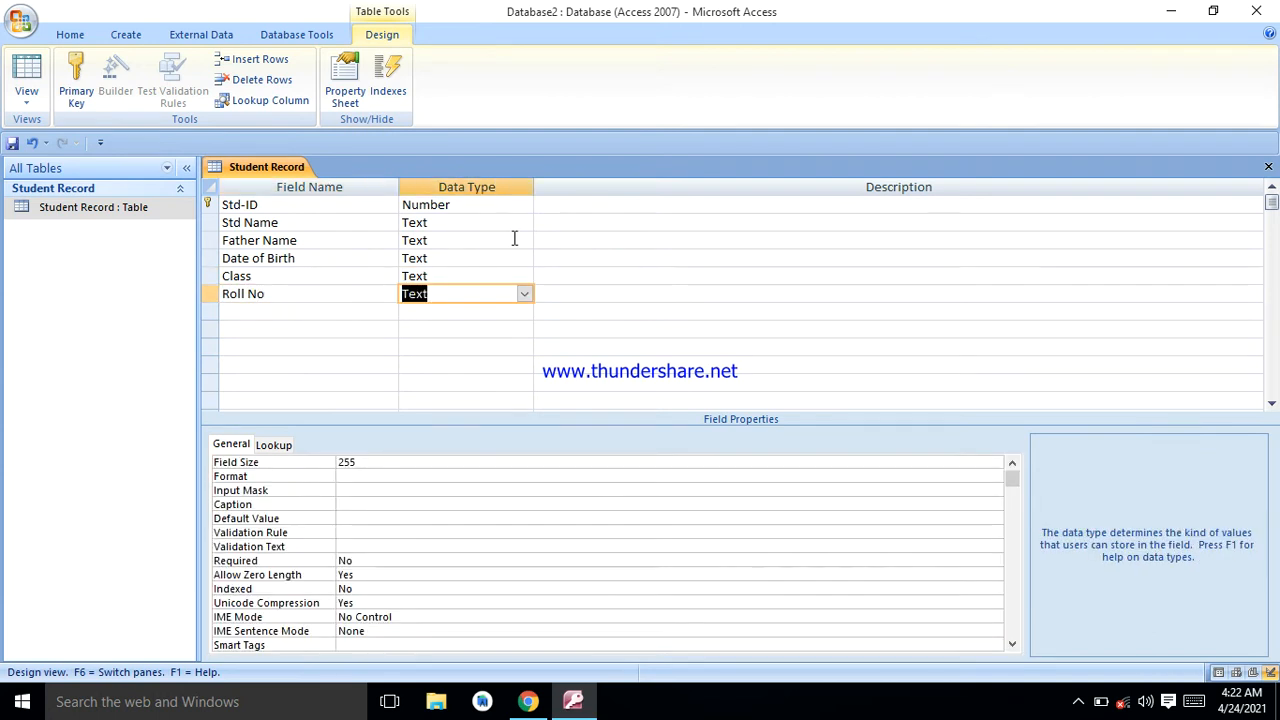
left_click(524, 293)
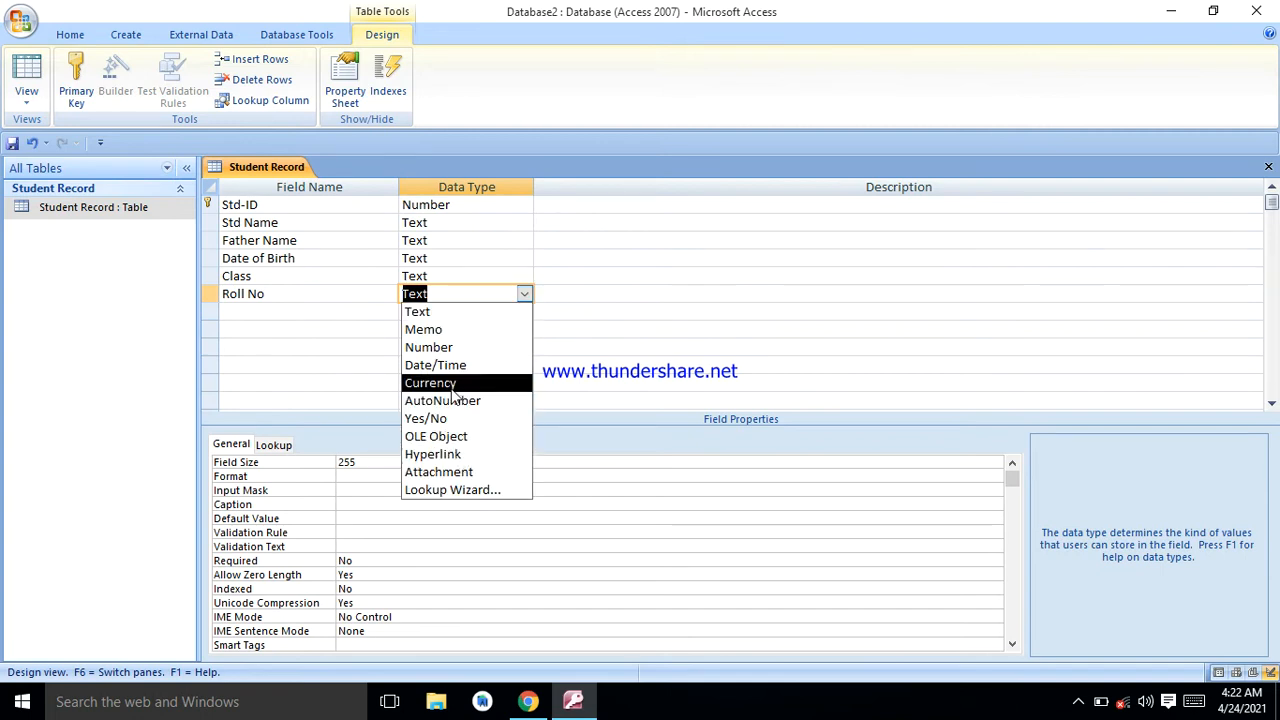
left_click(434, 351)
key("Tab")
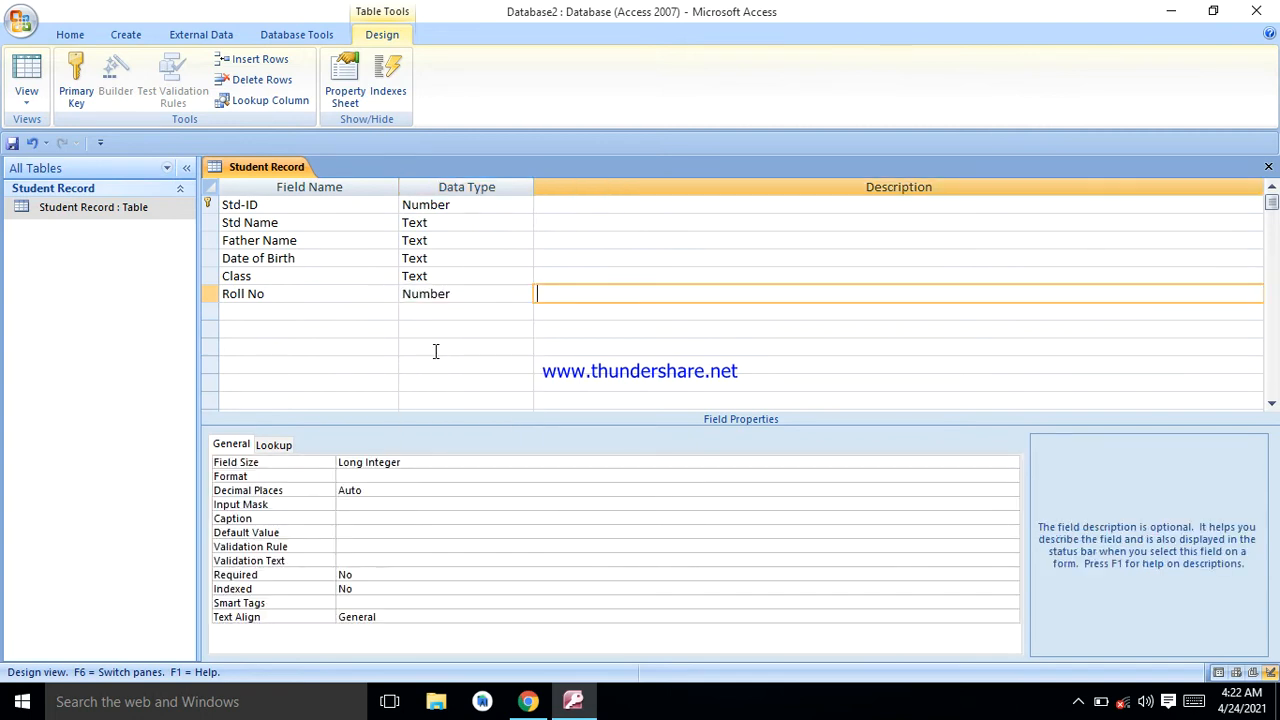
key("Tab")
Step: Add a field named District with the Text data type below Roll No
type("Disreict")
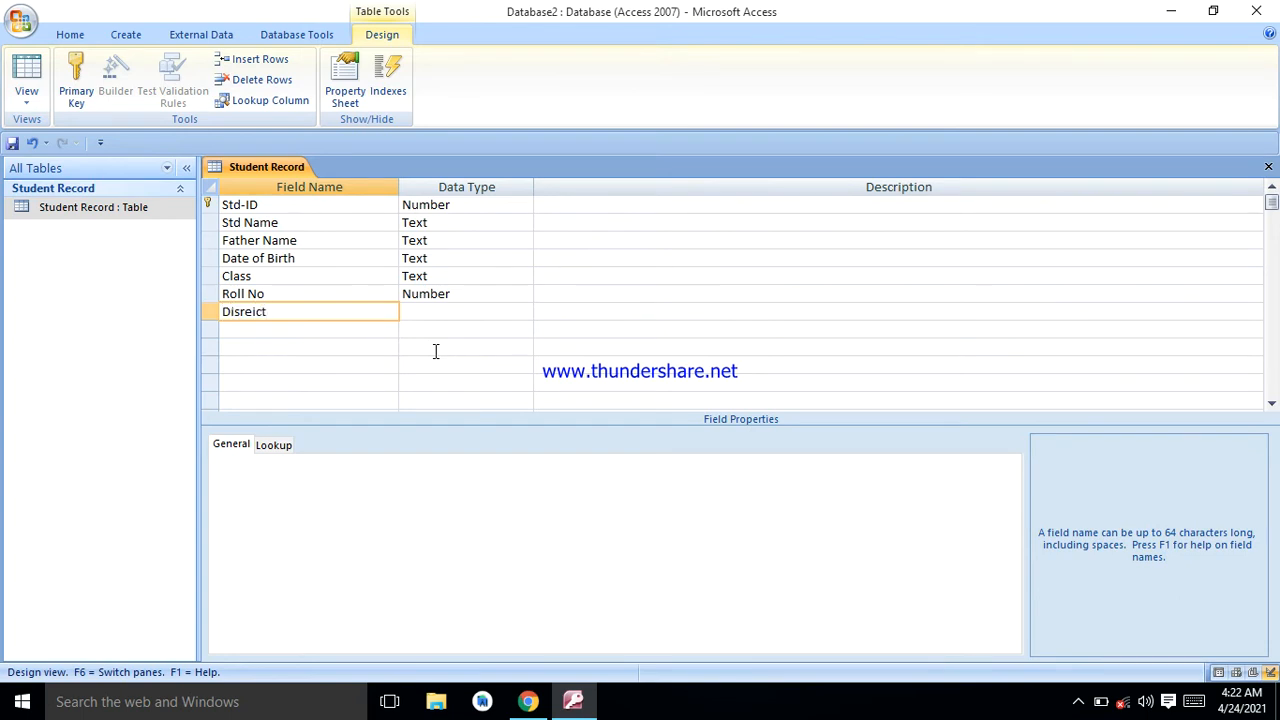
key("Left")
key("Left")
key("Left")
key("BackSpace")
key("BackSpace")
type("tr")
key("Tab")
key("Tab")
key("Tab")
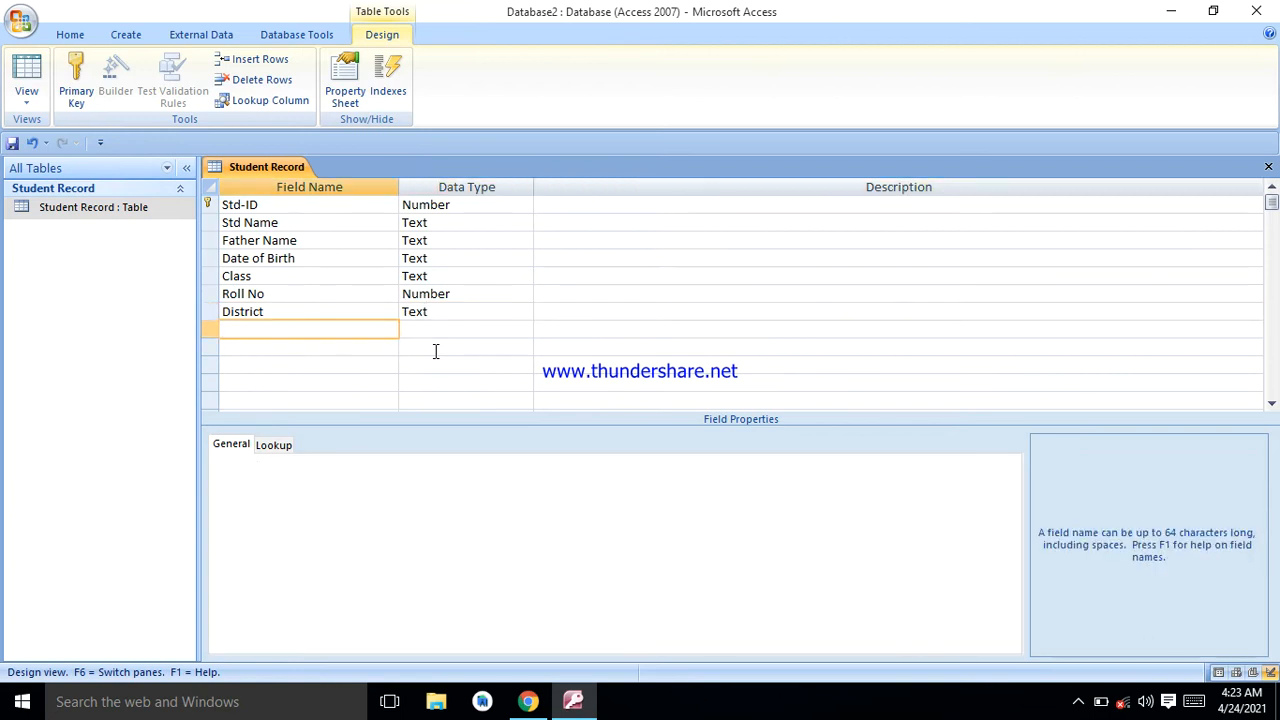
Step: Add a field named Conatct with the Text data type below District
type("Conatct")
key("Tab")
key("Tab")
key("Tab")
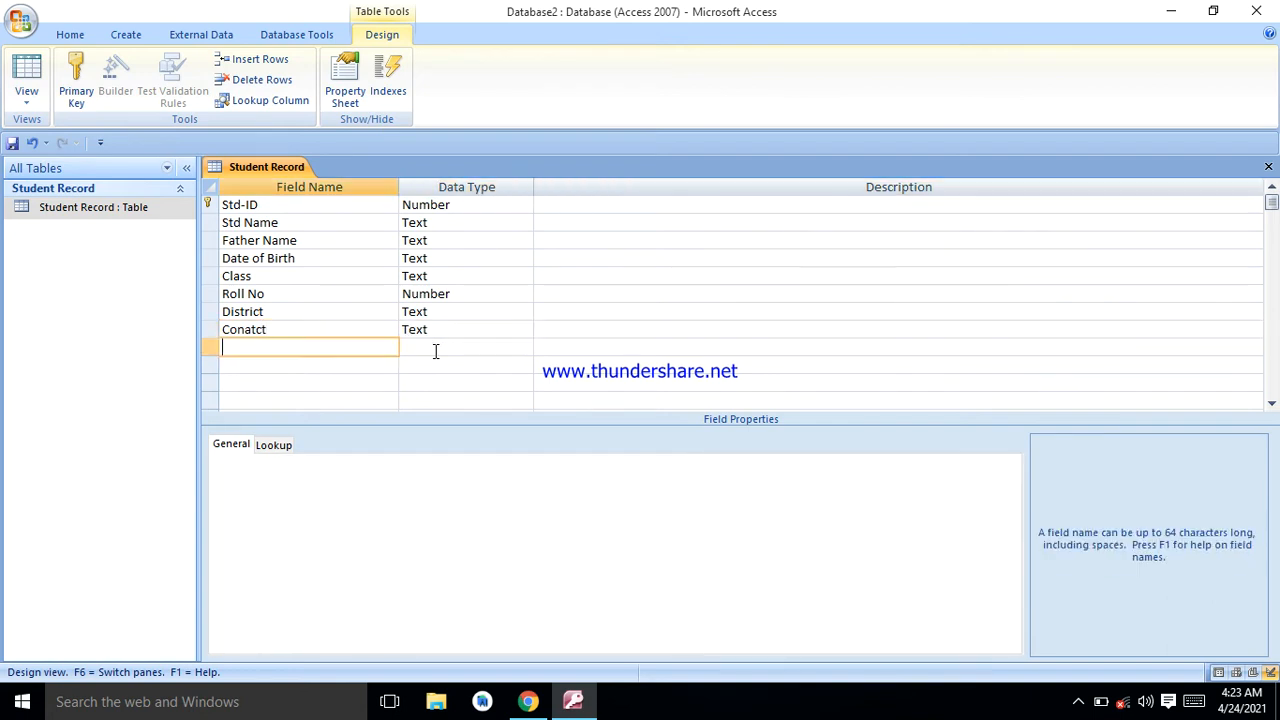
Step: Add a field named Upload Image below Conatct and set its data type to Attachment
key("Caps_Lock")
key("Caps_Lock")
key("Caps_Lock")
type("U")
key("Caps_Lock")
type("pload")
key("Caps_Lock")
type("I")
key("Caps_Lock")
type("mage")
left_click(435, 351)
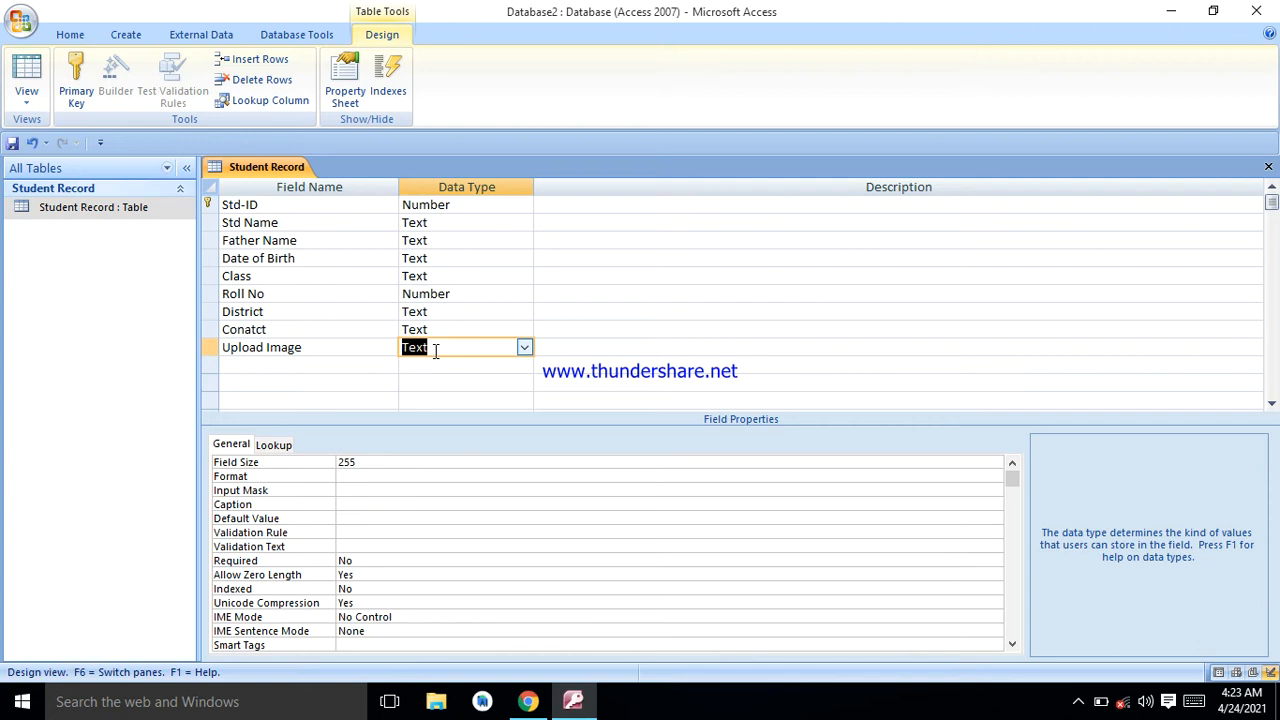
left_click(524, 349)
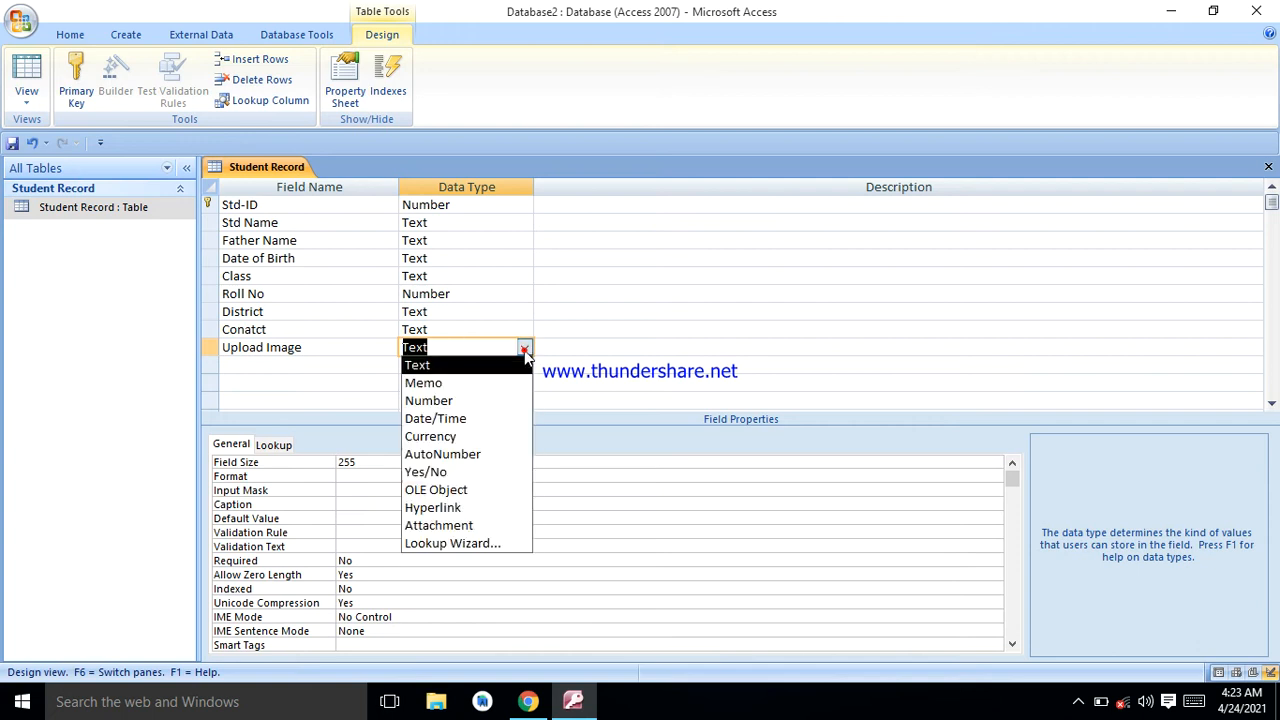
left_click(445, 525)
key("Tab")
key("Tab")
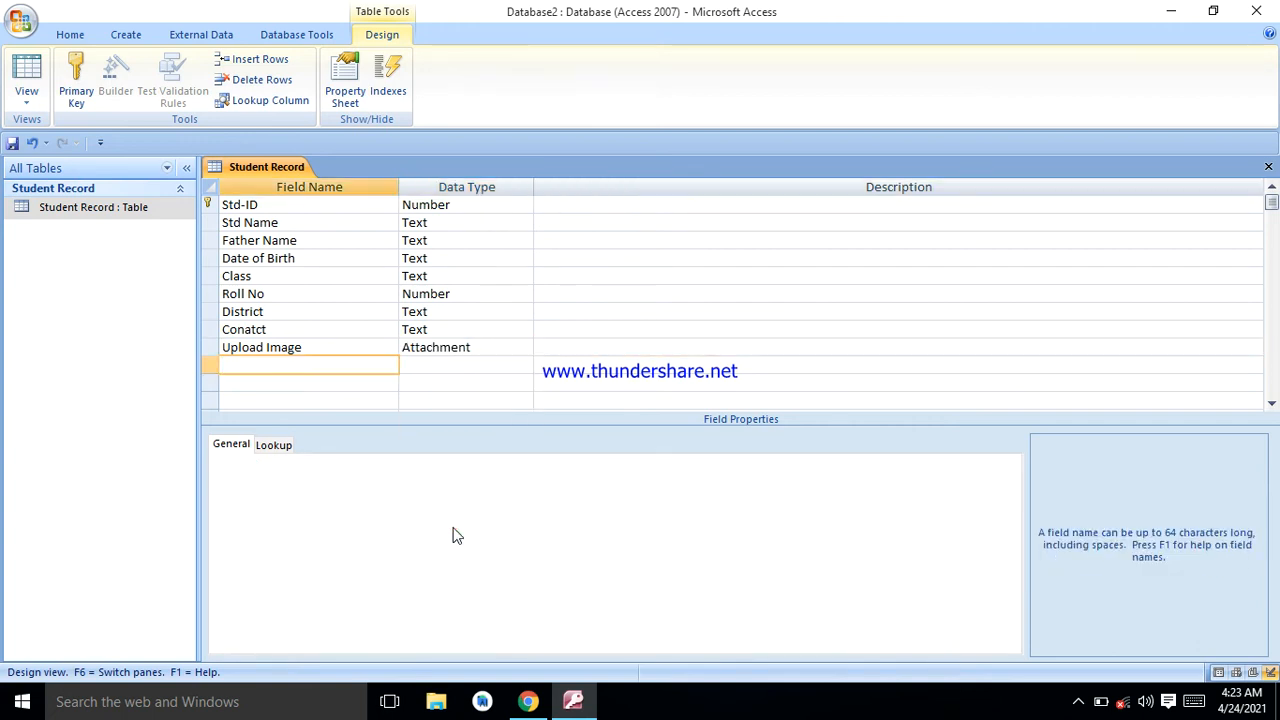
Step: Add a field named Upload Sign with the Attachment data type, and close the Student Record table, saving its design
type("Upload Sign")
key("Tab")
left_click(524, 366)
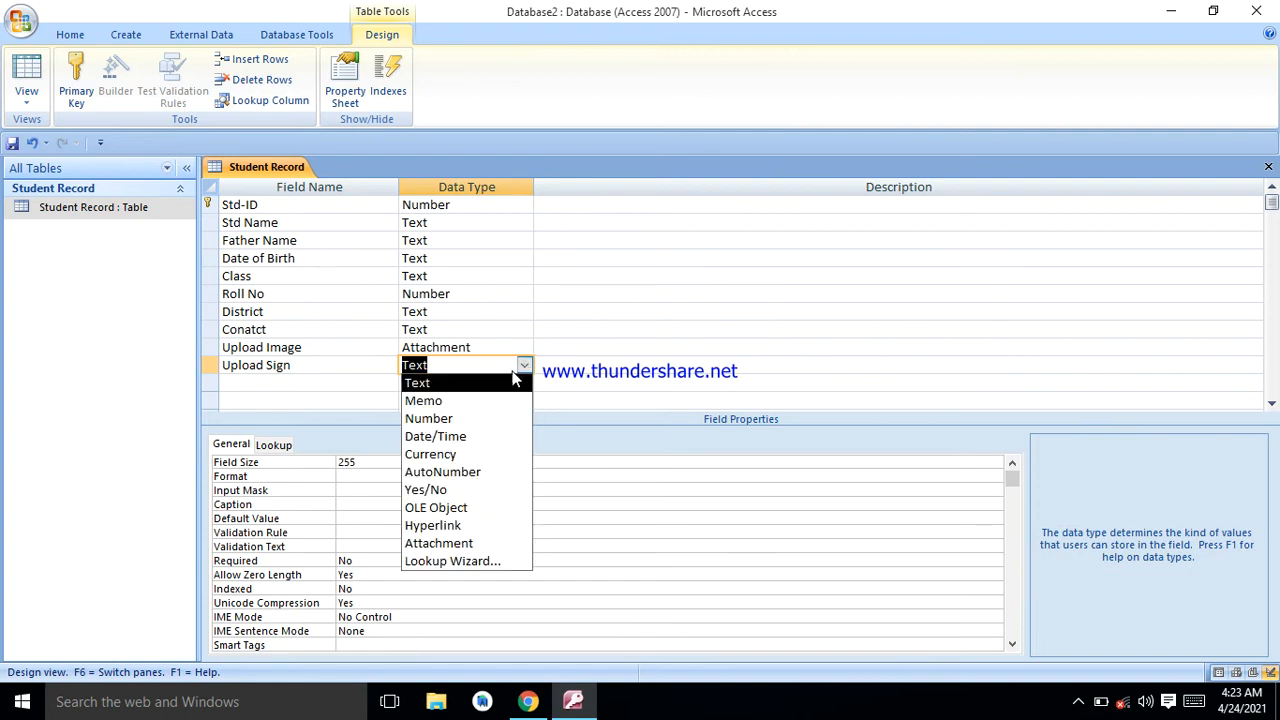
left_click(427, 545)
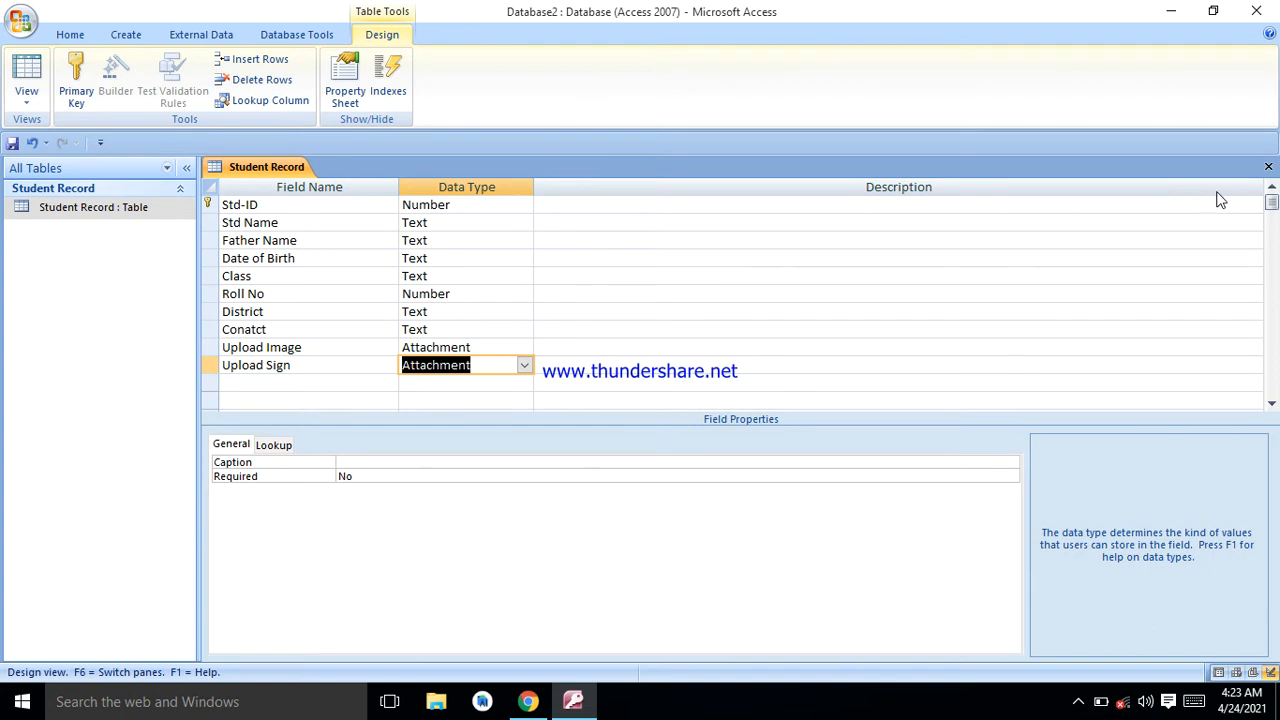
left_click(1269, 167)
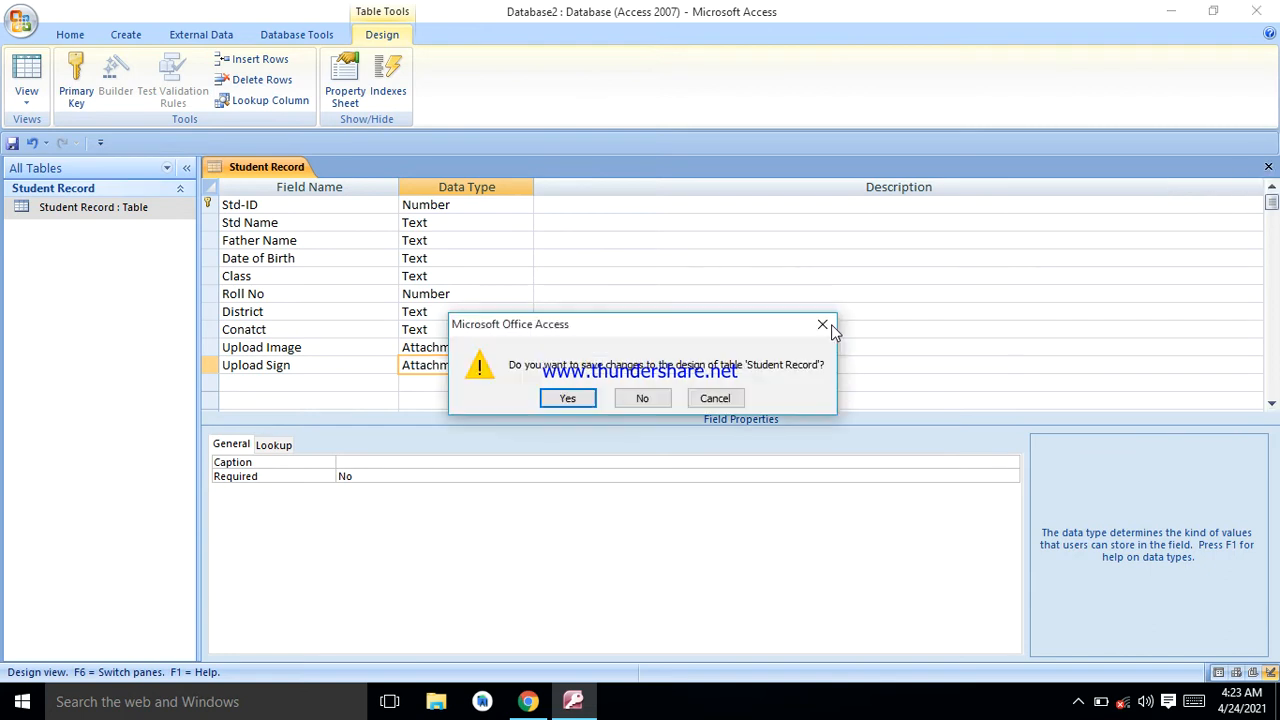
left_click(569, 397)
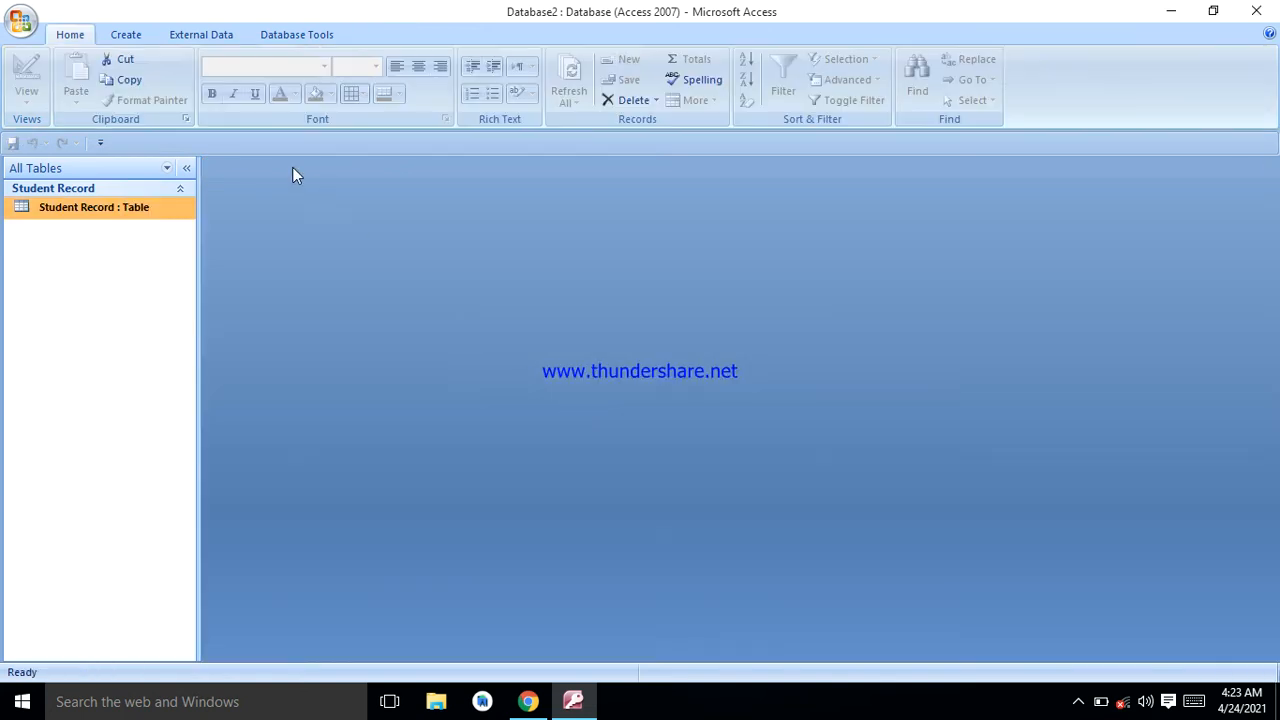
Step: Create a new blank form in Design view
left_click(130, 38)
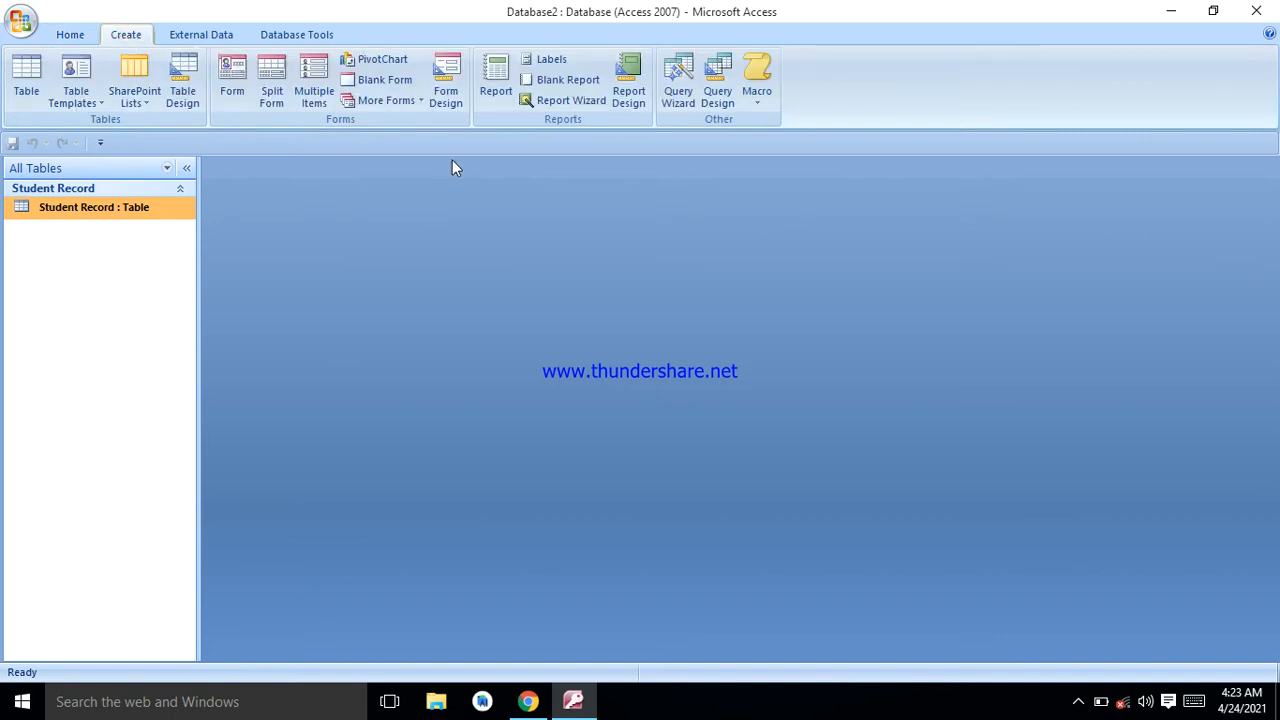
left_click(447, 95)
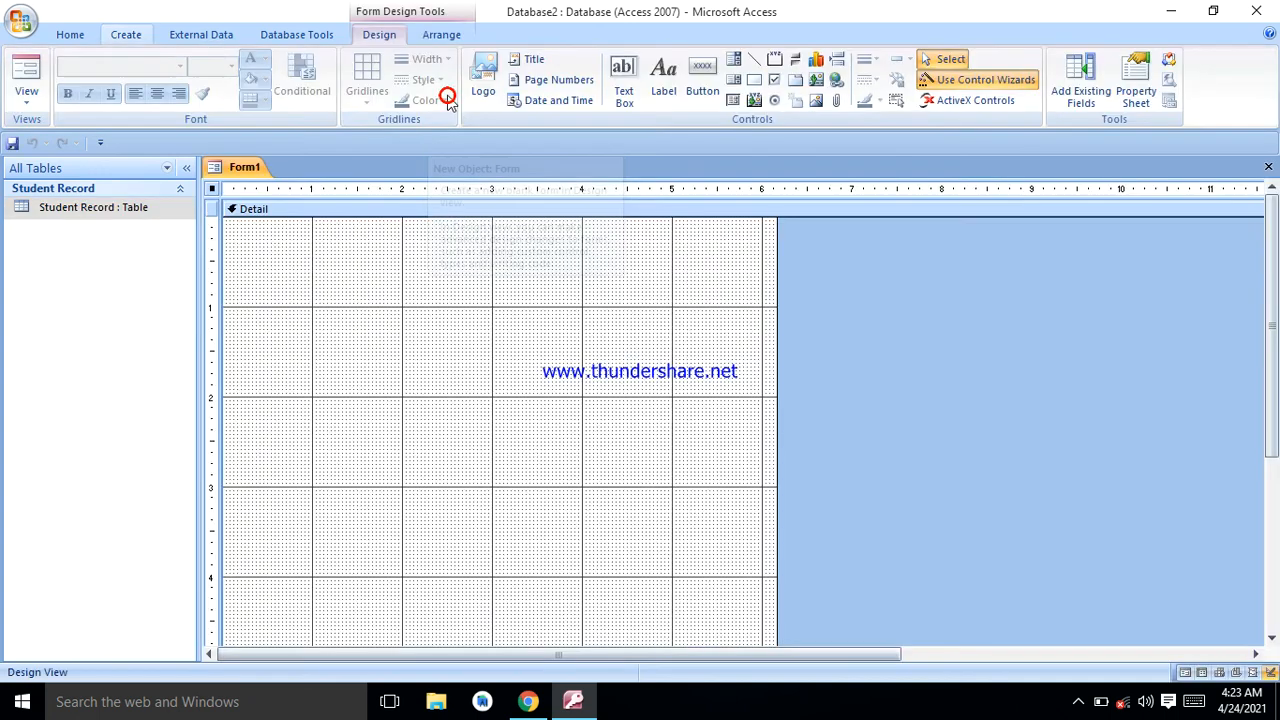
Step: Widen the form to about 10.25 inches and draw a rectangle about 5 by 0.75 inches near the top of the Detail section
left_click_drag(777, 423, 1144, 429)
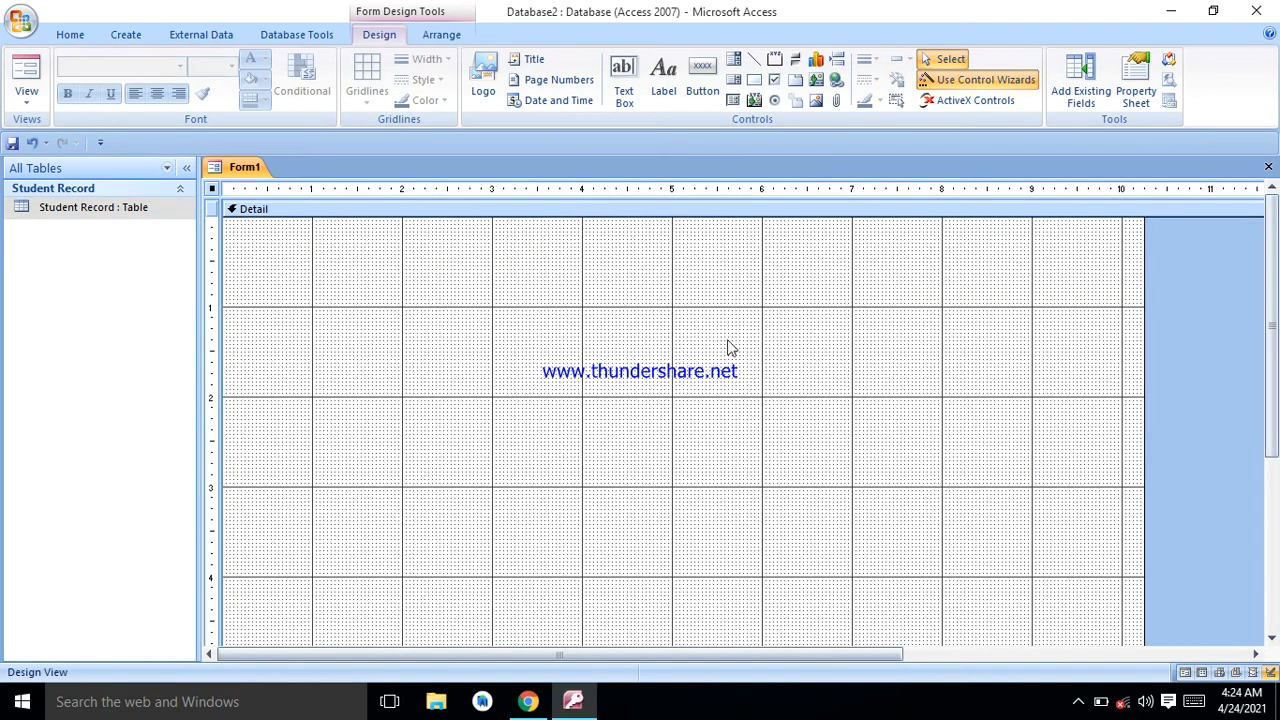
left_click(754, 82)
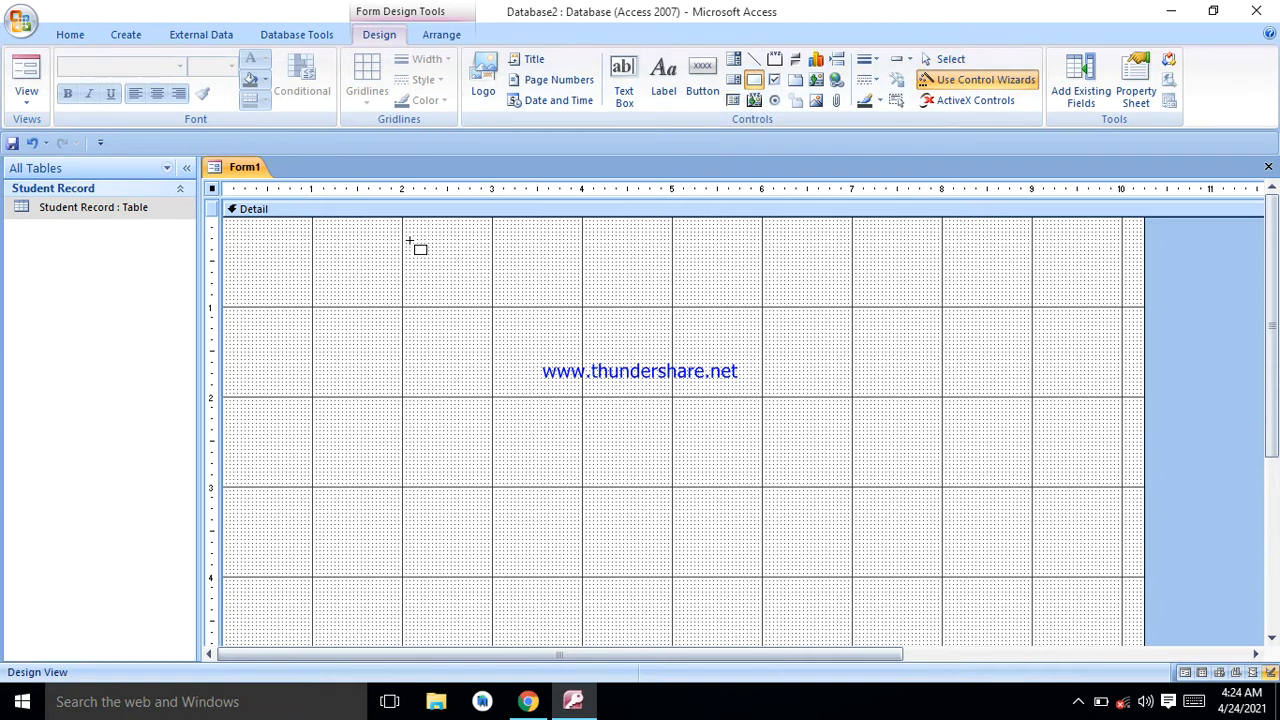
mouse_move(408, 240)
left_mouse_down()
mouse_move(759, 307)
mouse_move(852, 307)
left_mouse_up()
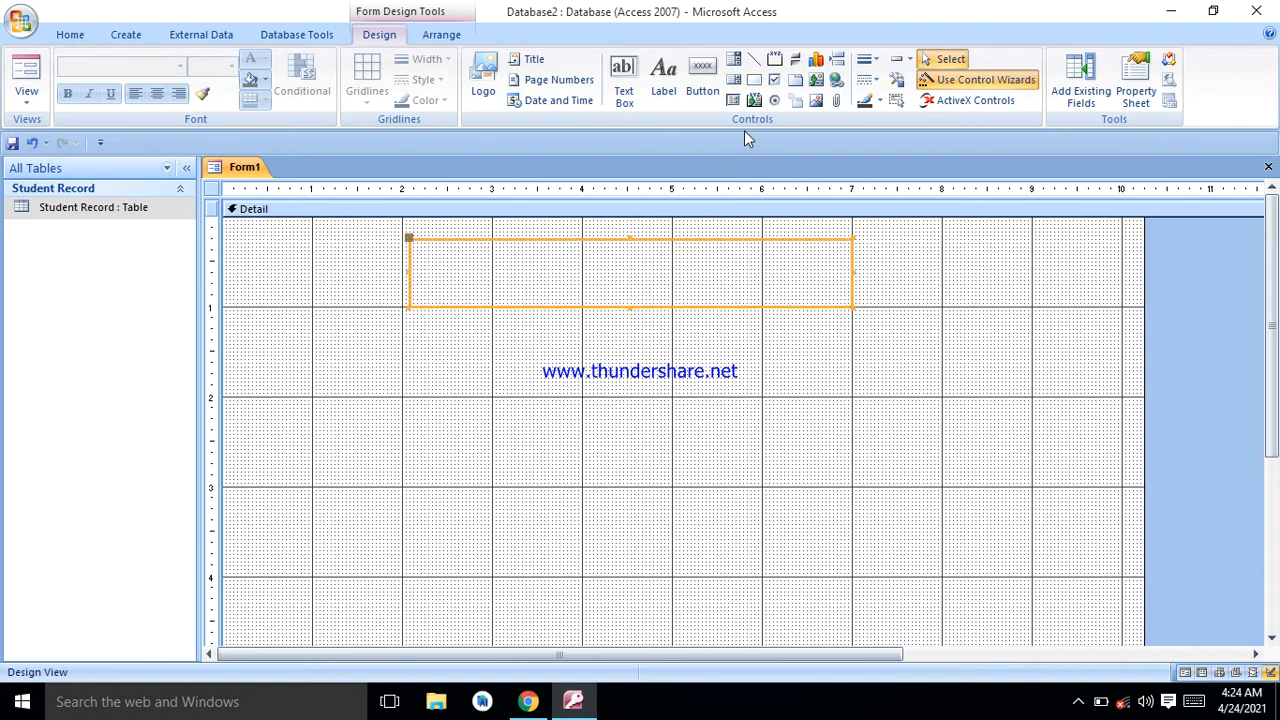
Step: Add a label about 3.5 inches wide inside the rectangle with the text School Mangement System
left_click(657, 90)
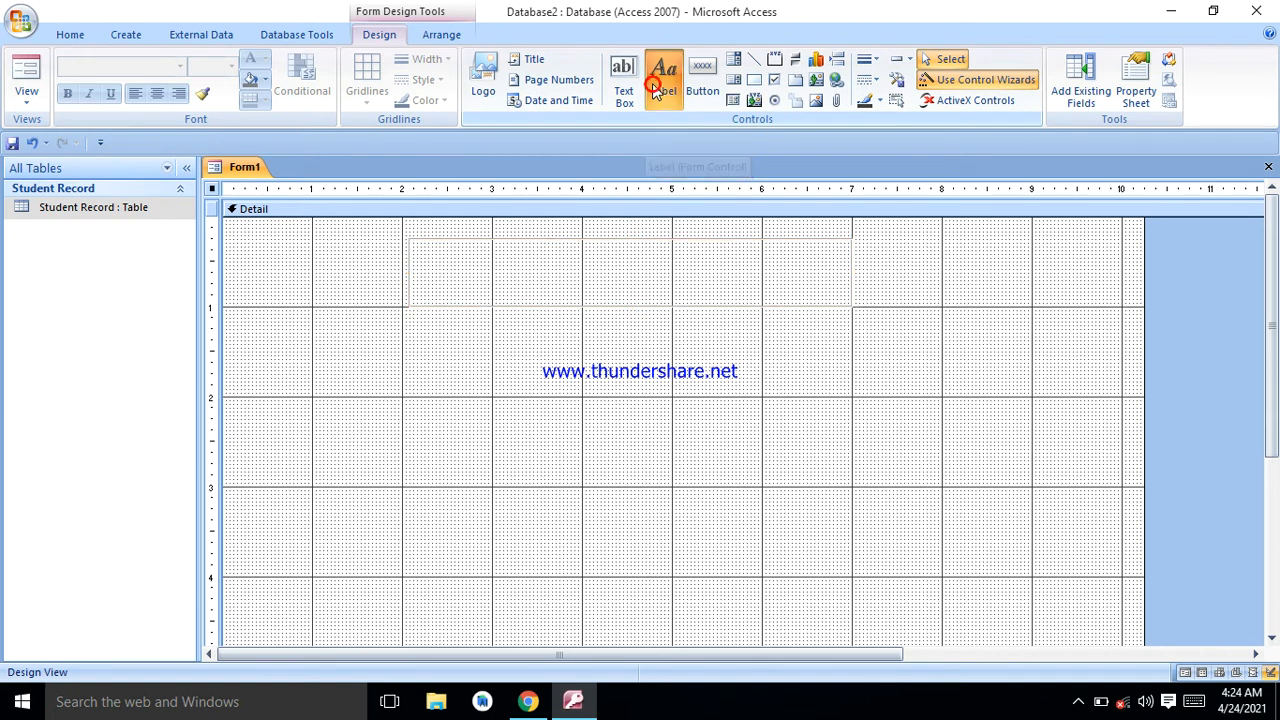
left_click_drag(446, 258, 762, 298)
key("Caps_Lock")
type("S")
key("Caps_Lock")
key("BackSpace")
key("Caps_Lock")
type("S")
key("Caps_Lock")
type("chool")
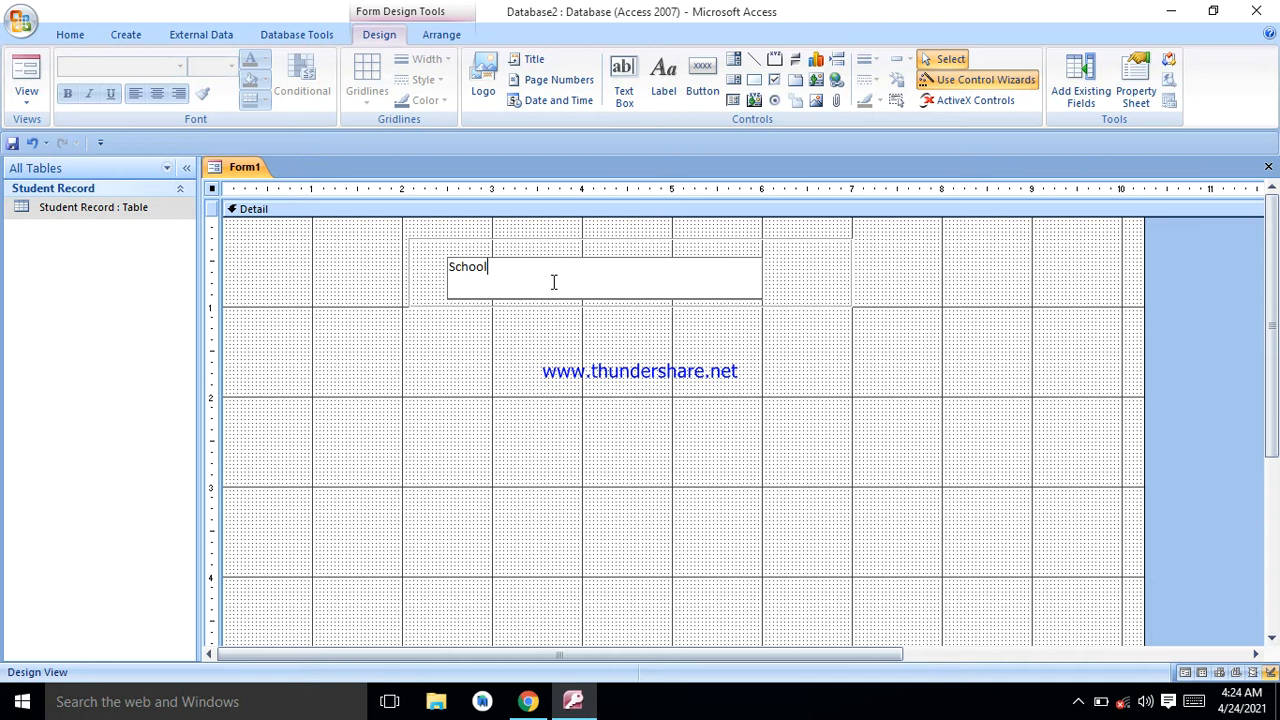
key("Caps_Lock")
type("M")
key("Caps_Lock")
type("angement")
key("Caps_Lock")
type("S")
key("Caps_Lock")
type("ystem")
left_click(597, 315)
Step: Fill the School Mangement System label with light blue
left_click(586, 286)
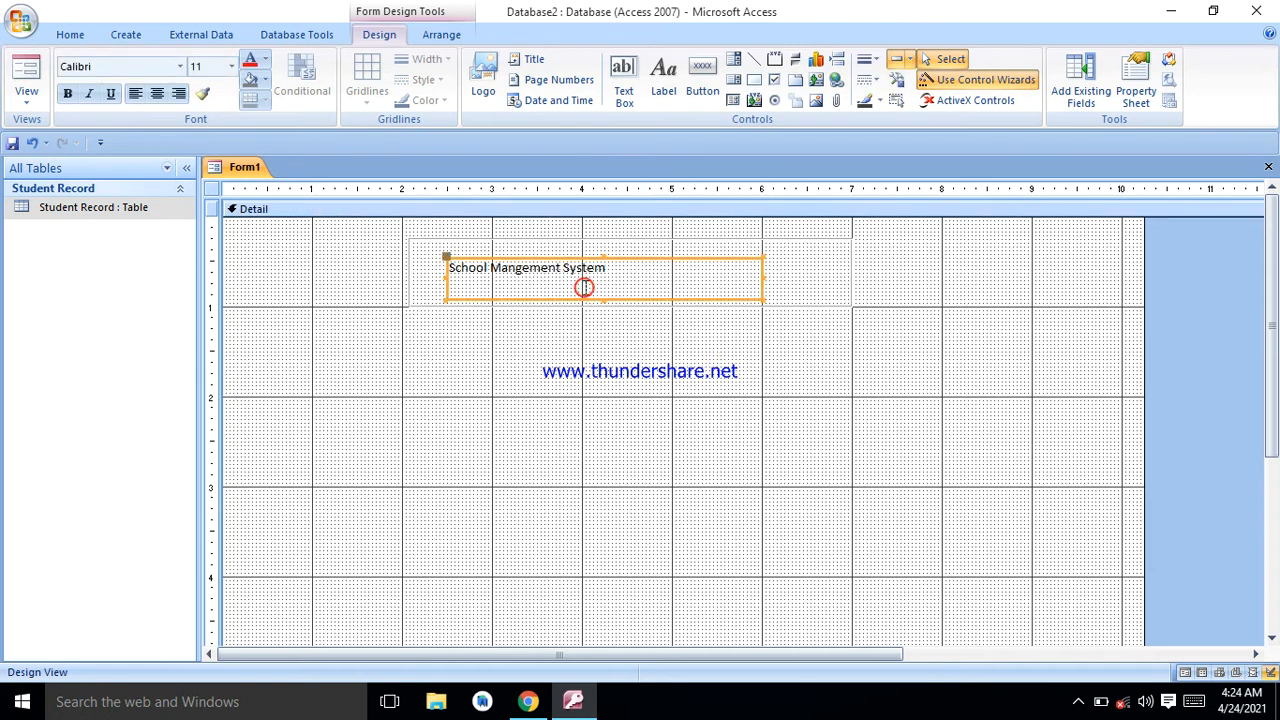
double_click(614, 266)
left_click_drag(614, 266, 446, 274)
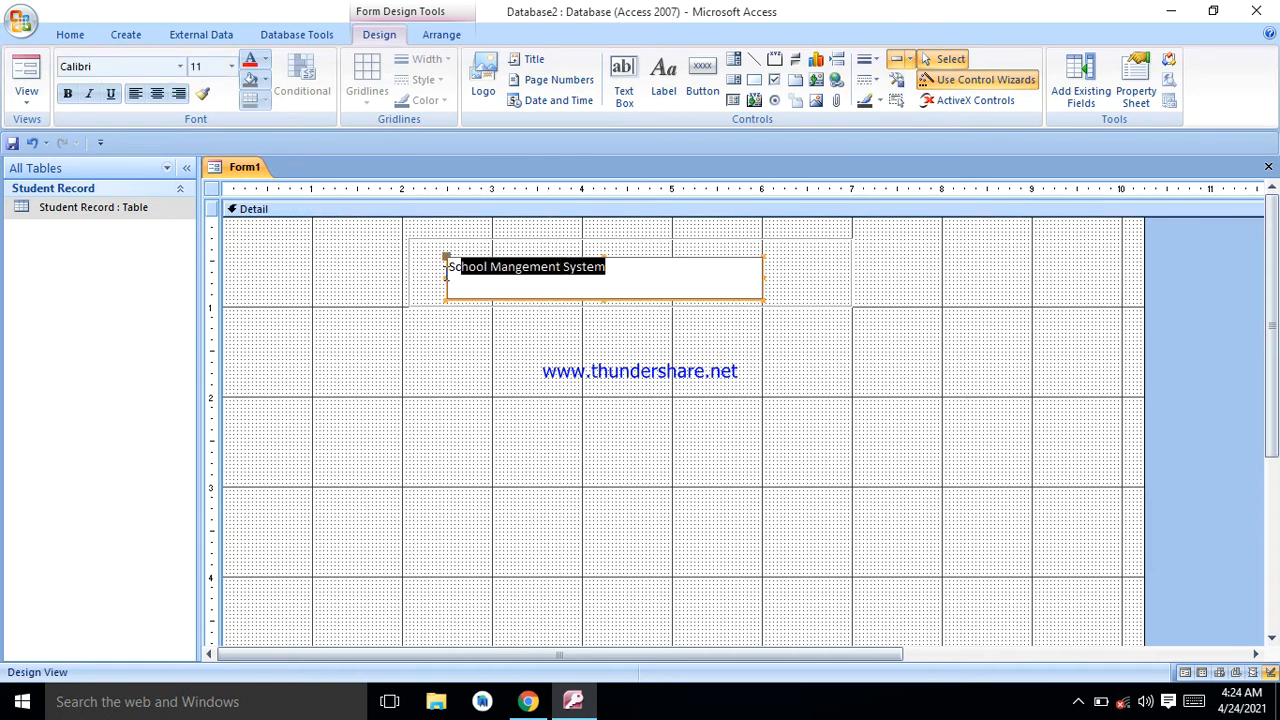
left_click(438, 270)
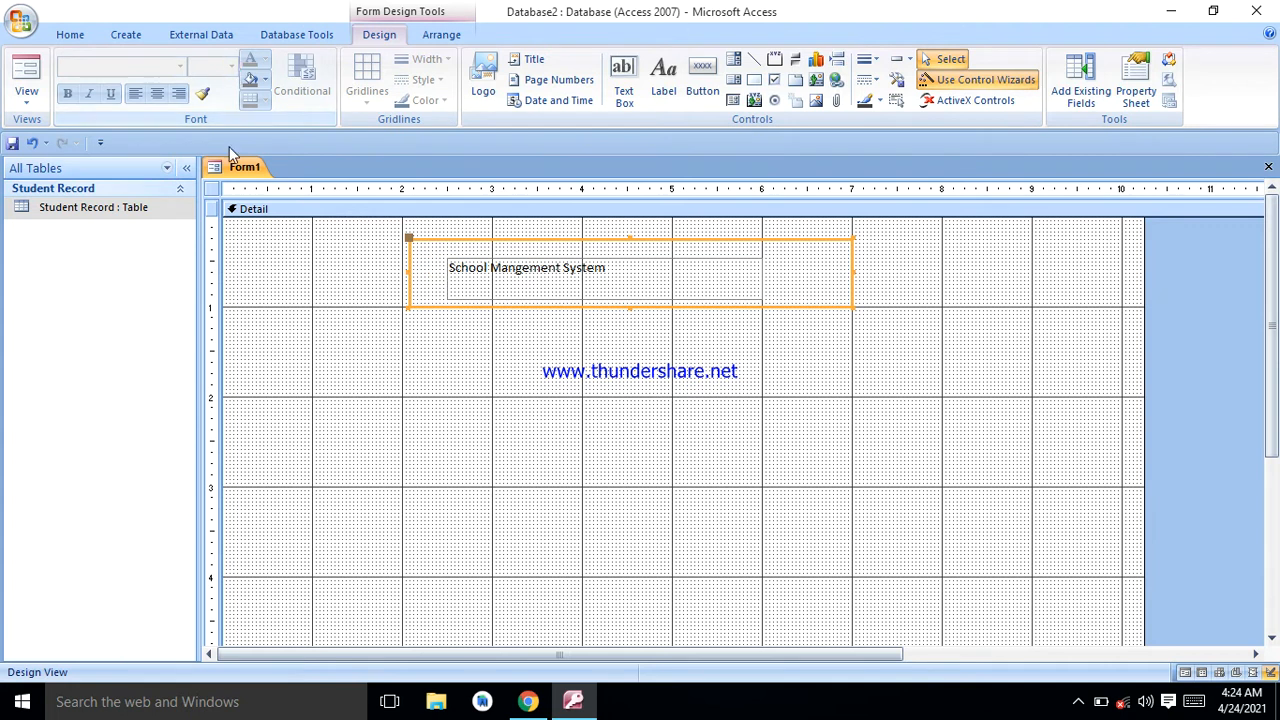
left_click(606, 272)
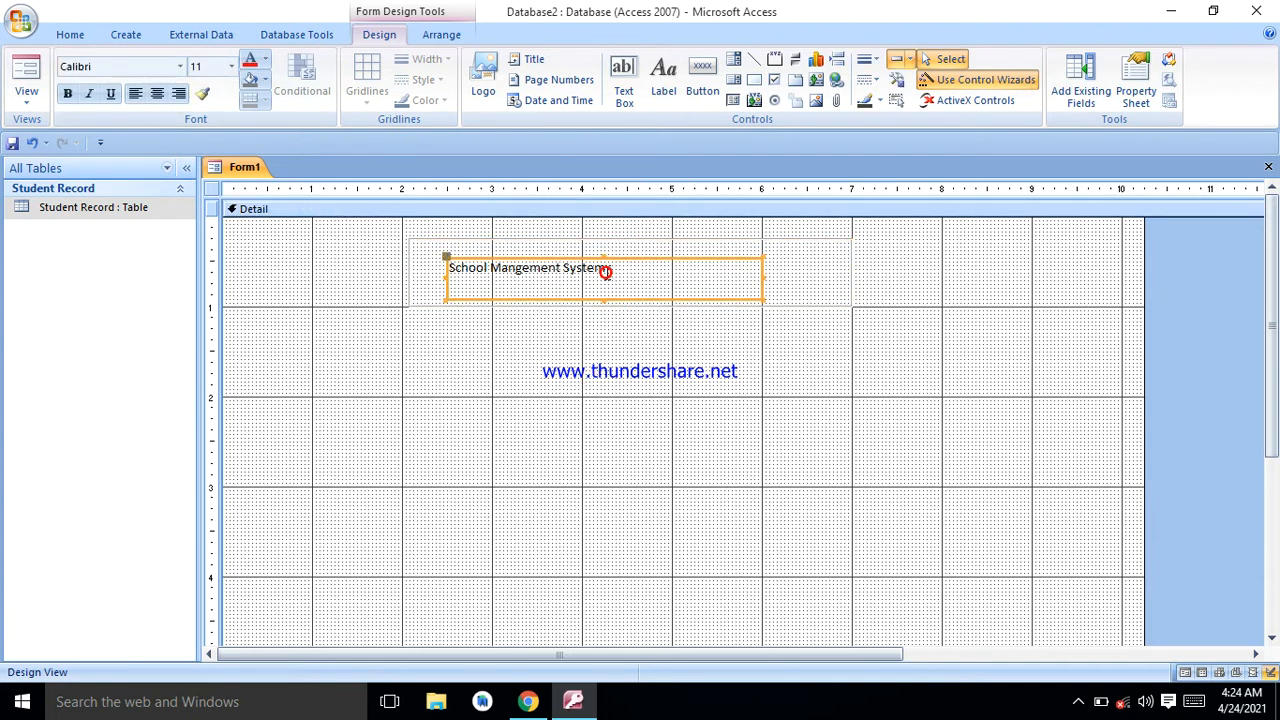
left_click(806, 262)
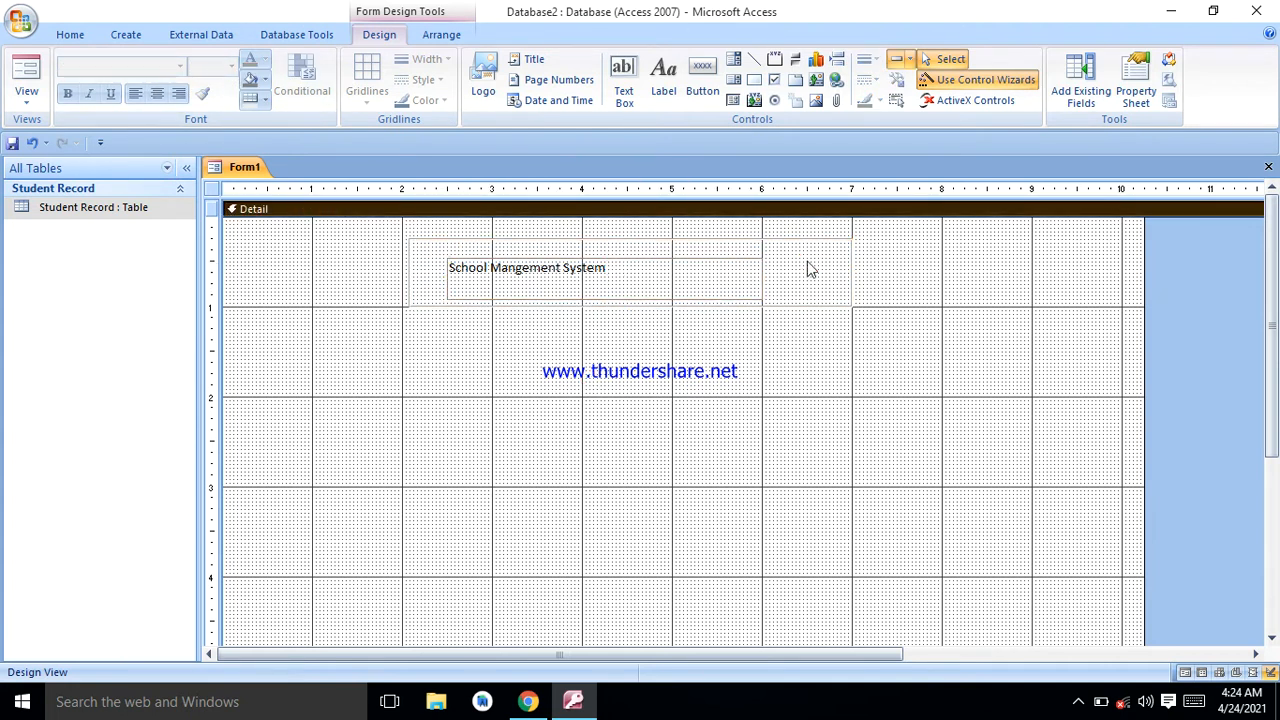
left_click(672, 276)
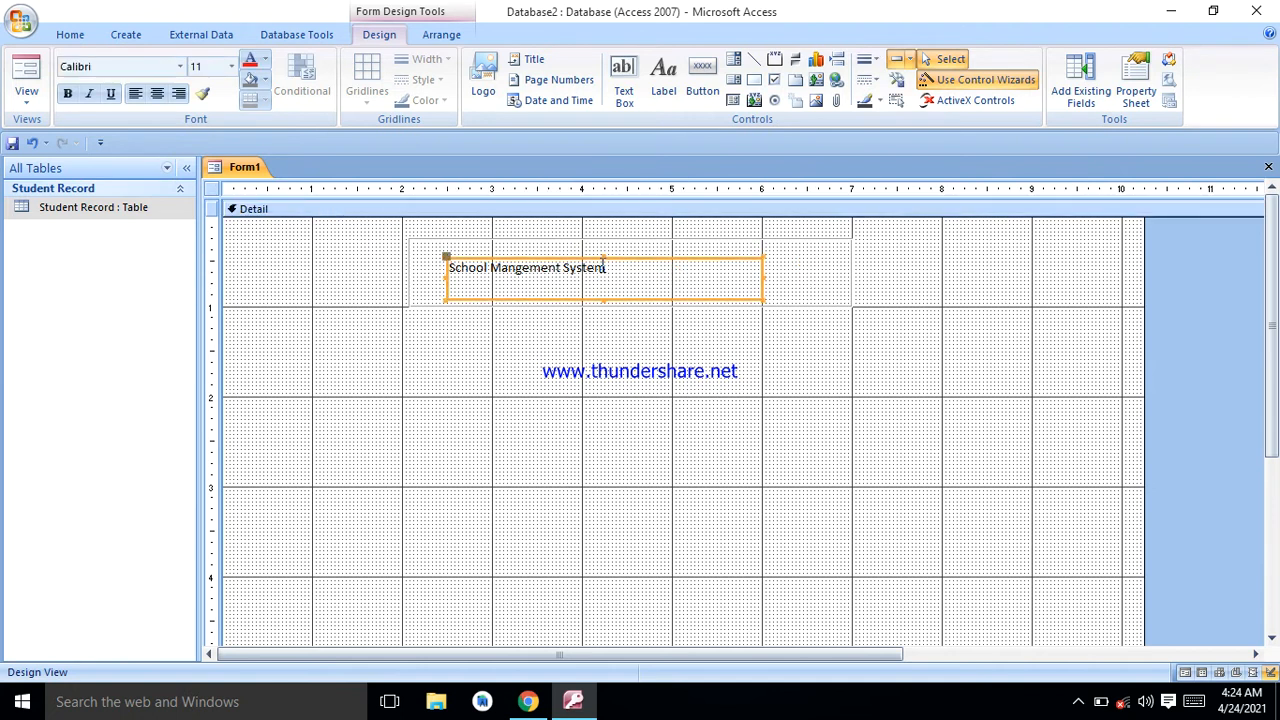
left_click_drag(608, 270, 443, 268)
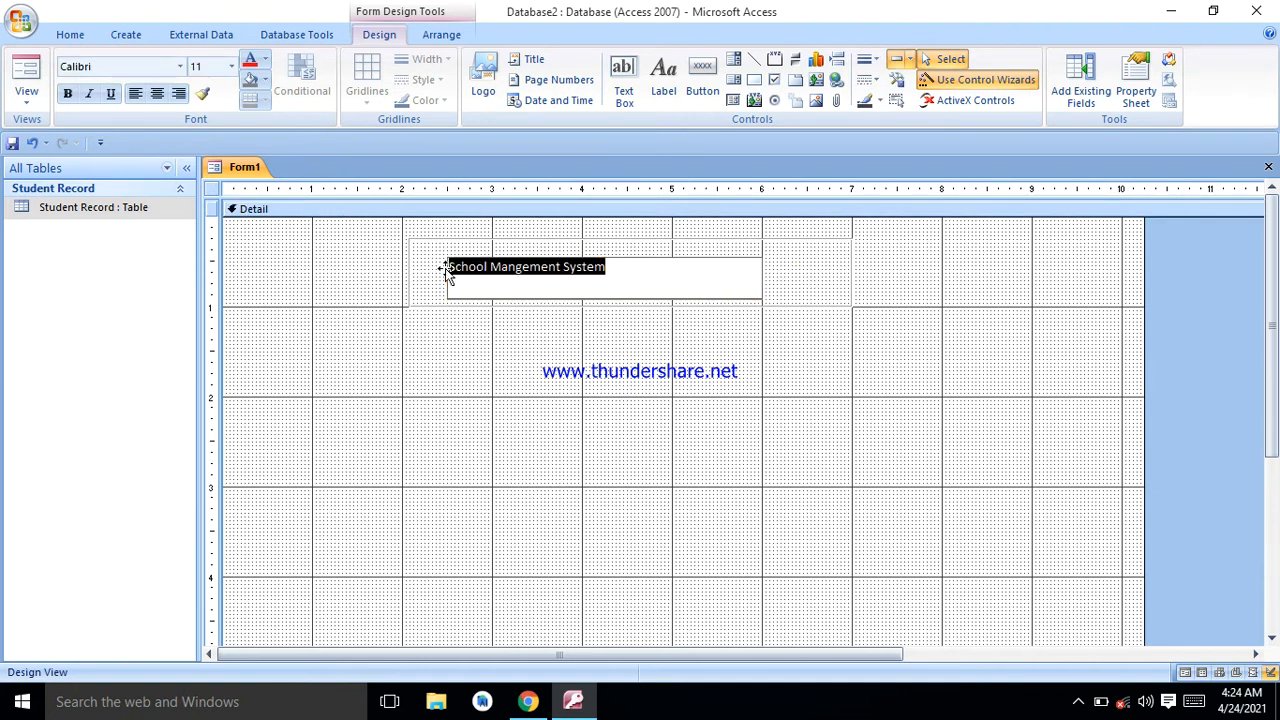
left_click(266, 79)
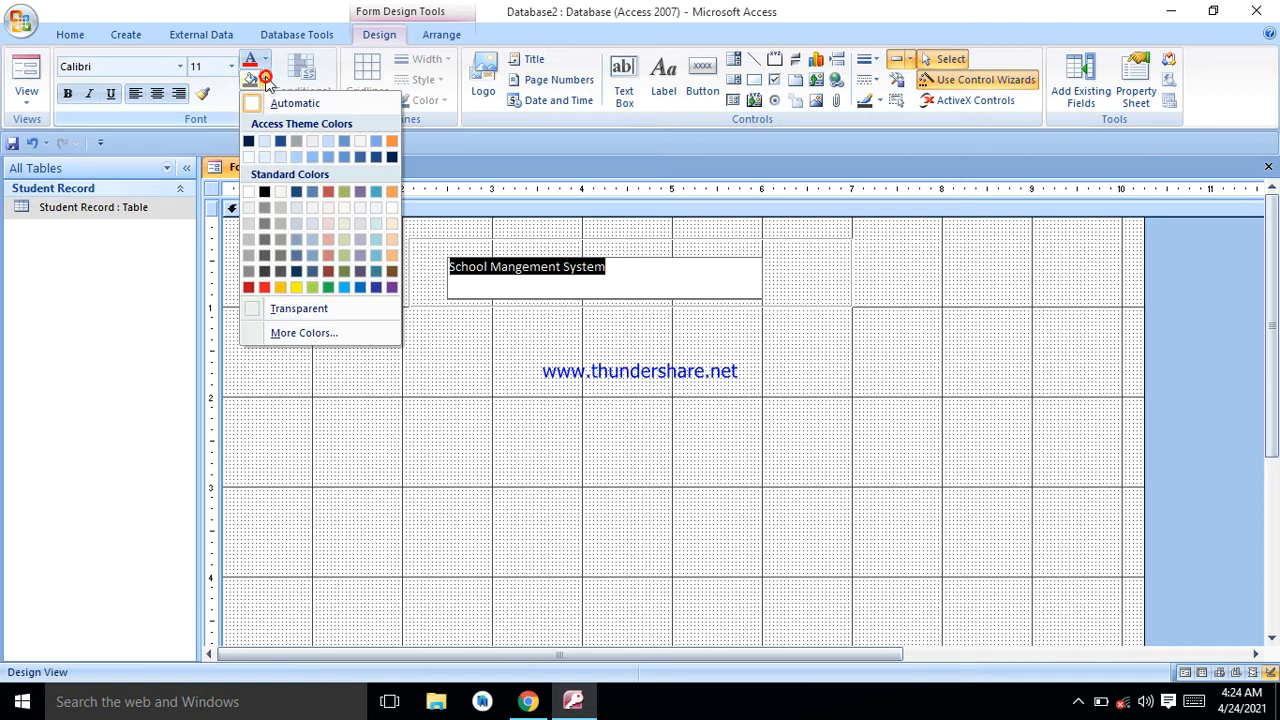
left_click(296, 159)
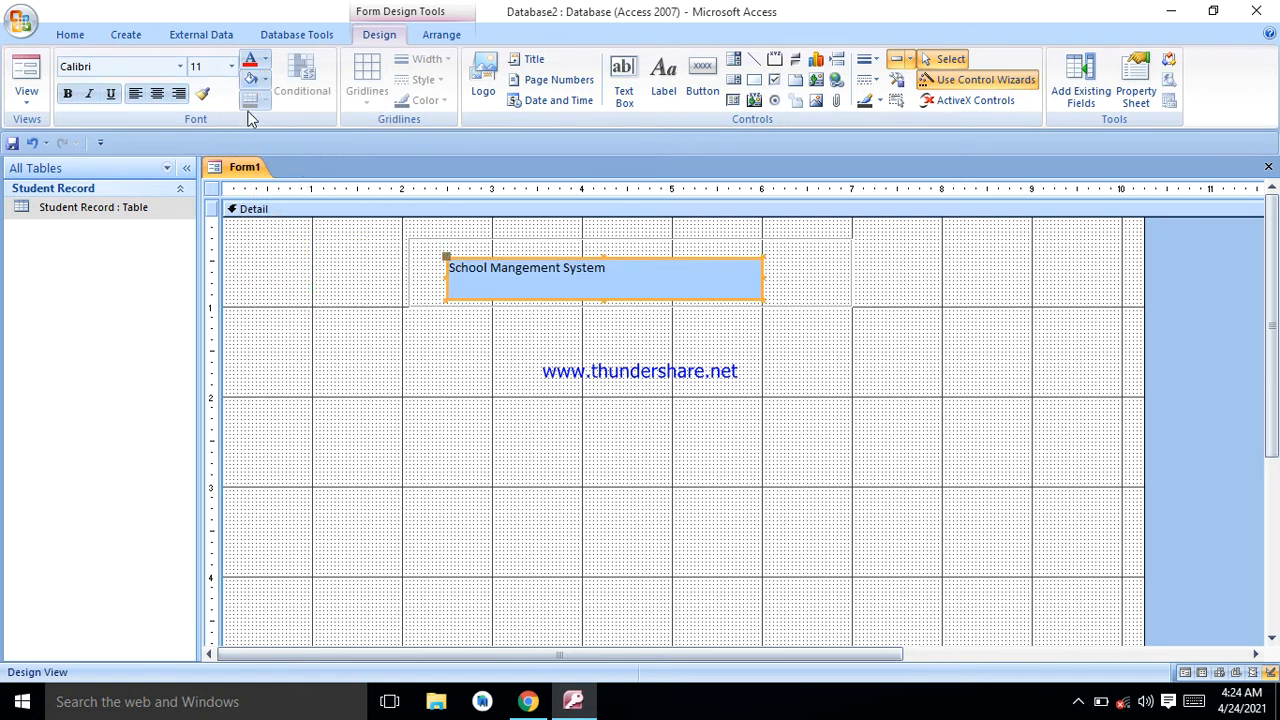
Step: Format the School Mangement System label as bold 22-point Times New Roman
left_click(231, 66)
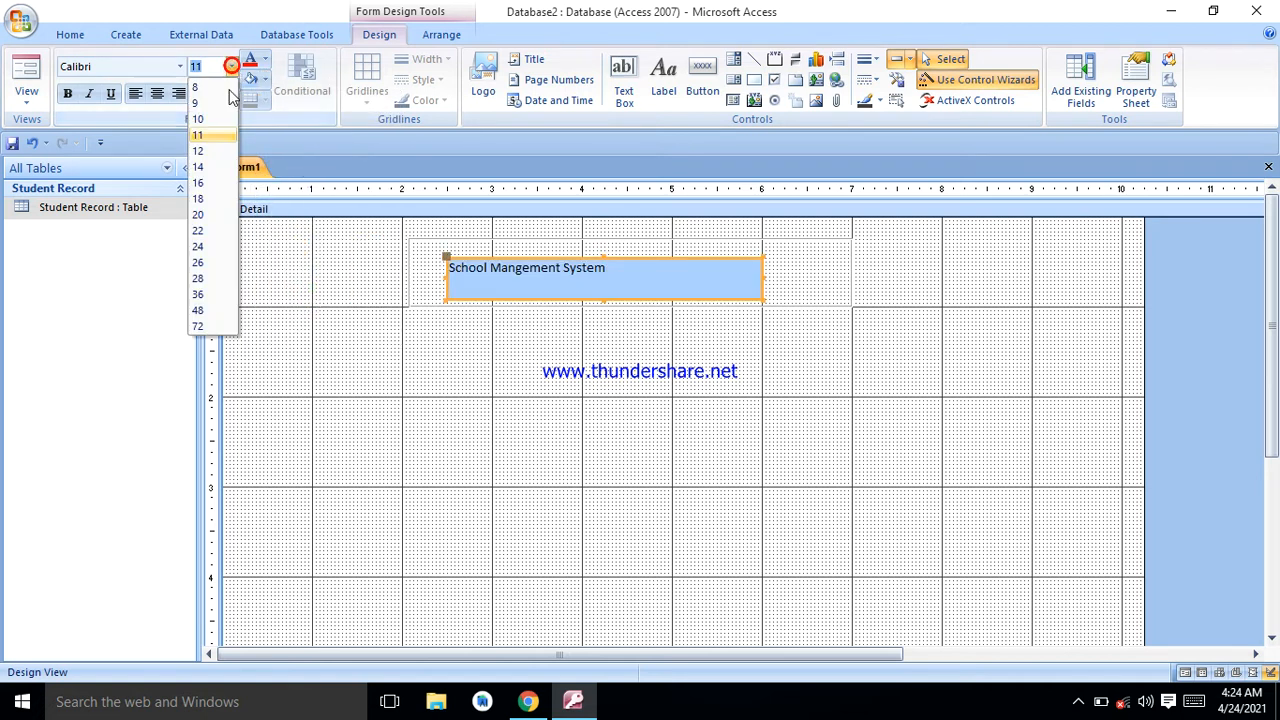
left_click(200, 263)
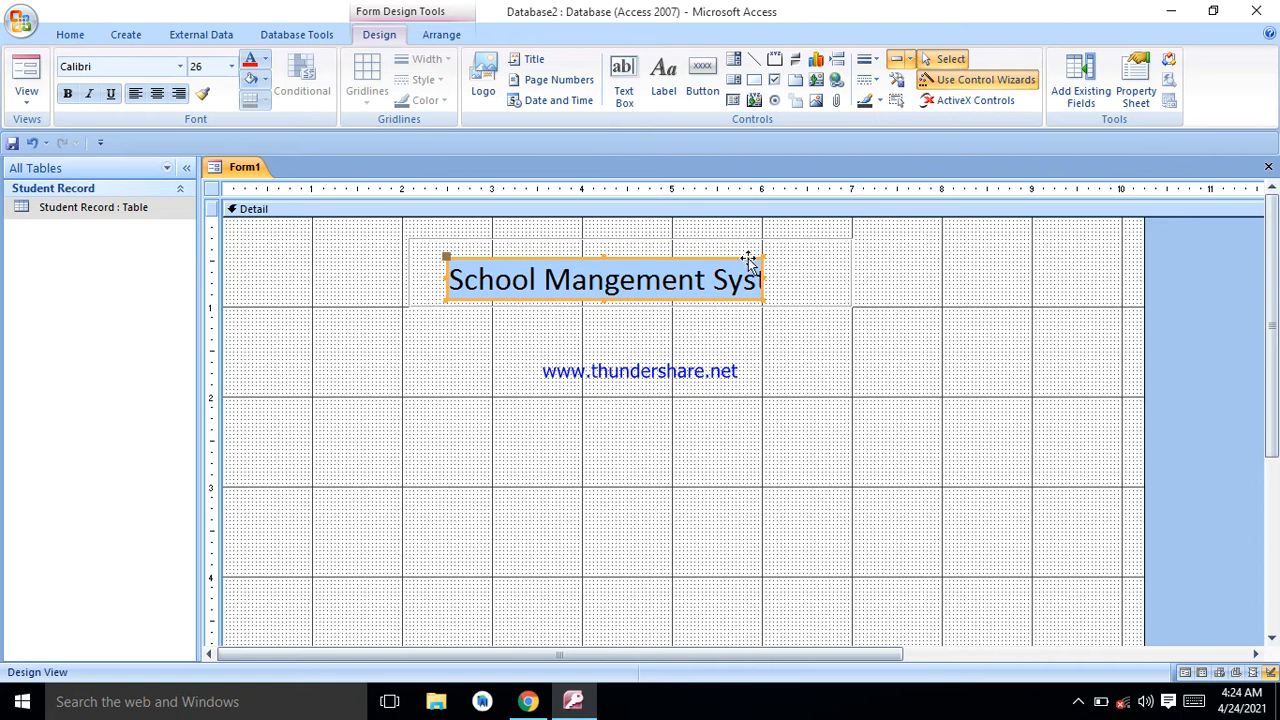
left_click(231, 66)
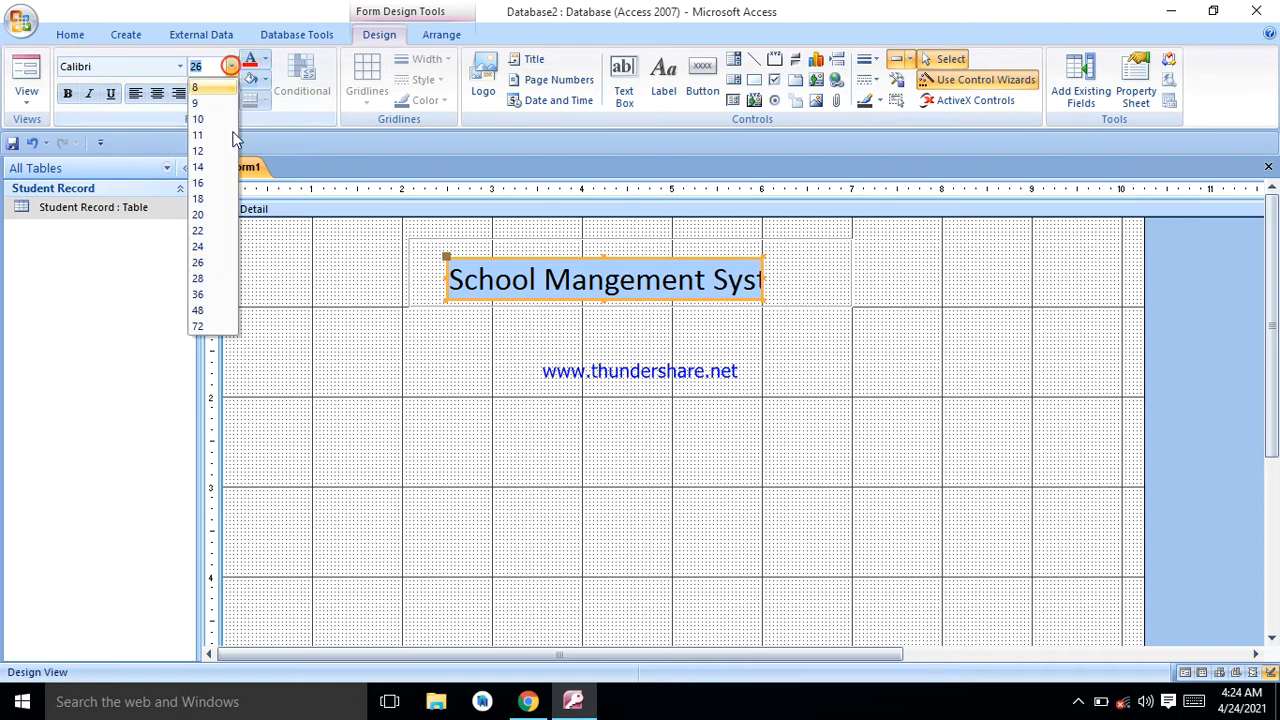
left_click(212, 233)
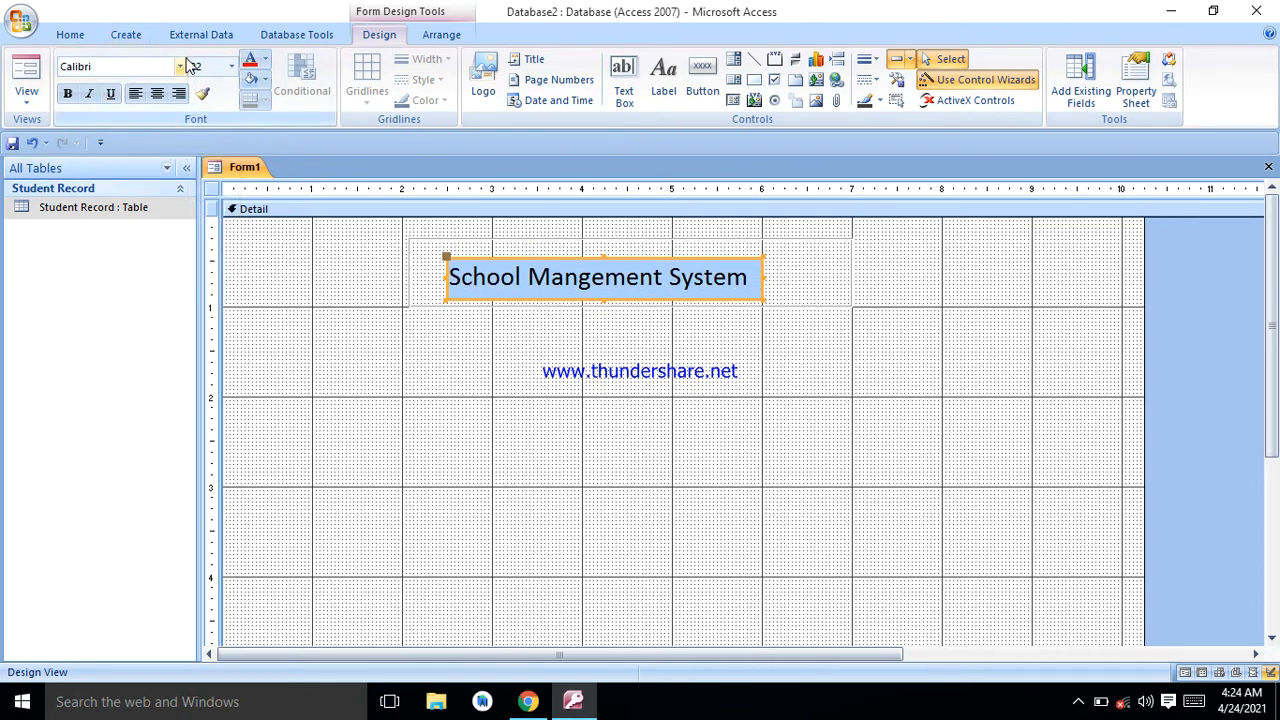
left_click(180, 66)
type("Times New Roman")
key("Return")
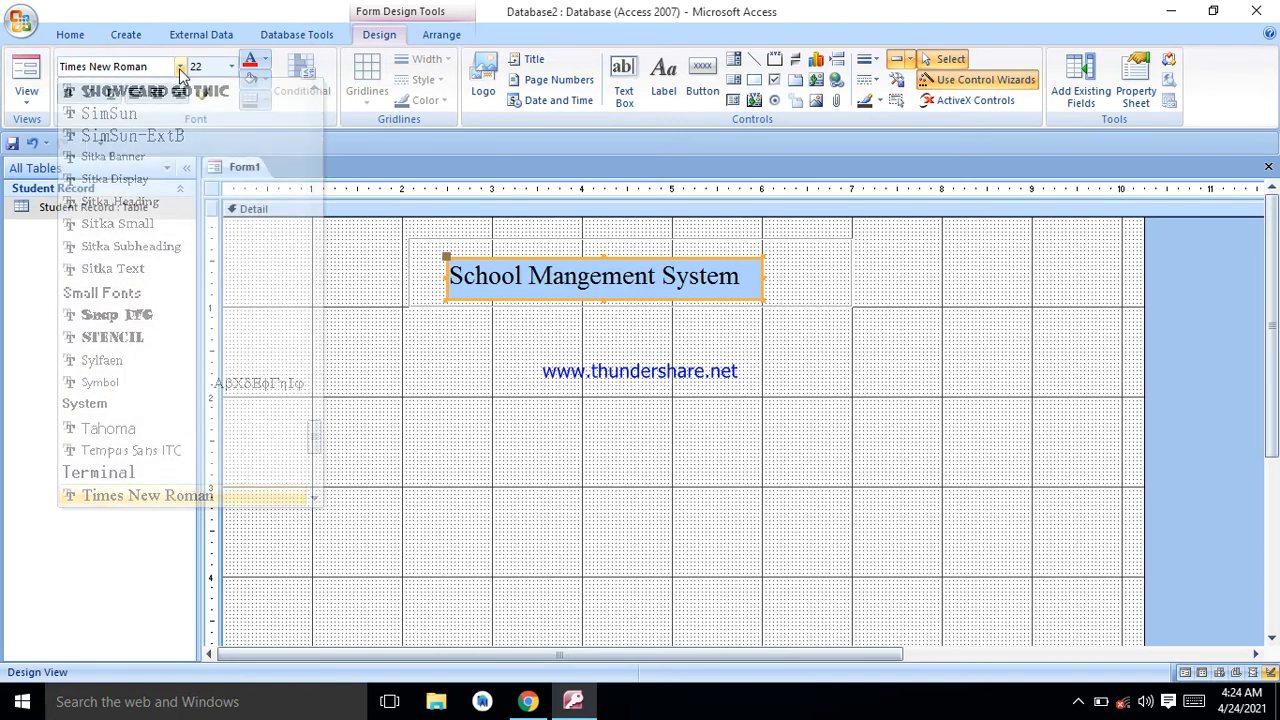
left_click(68, 94)
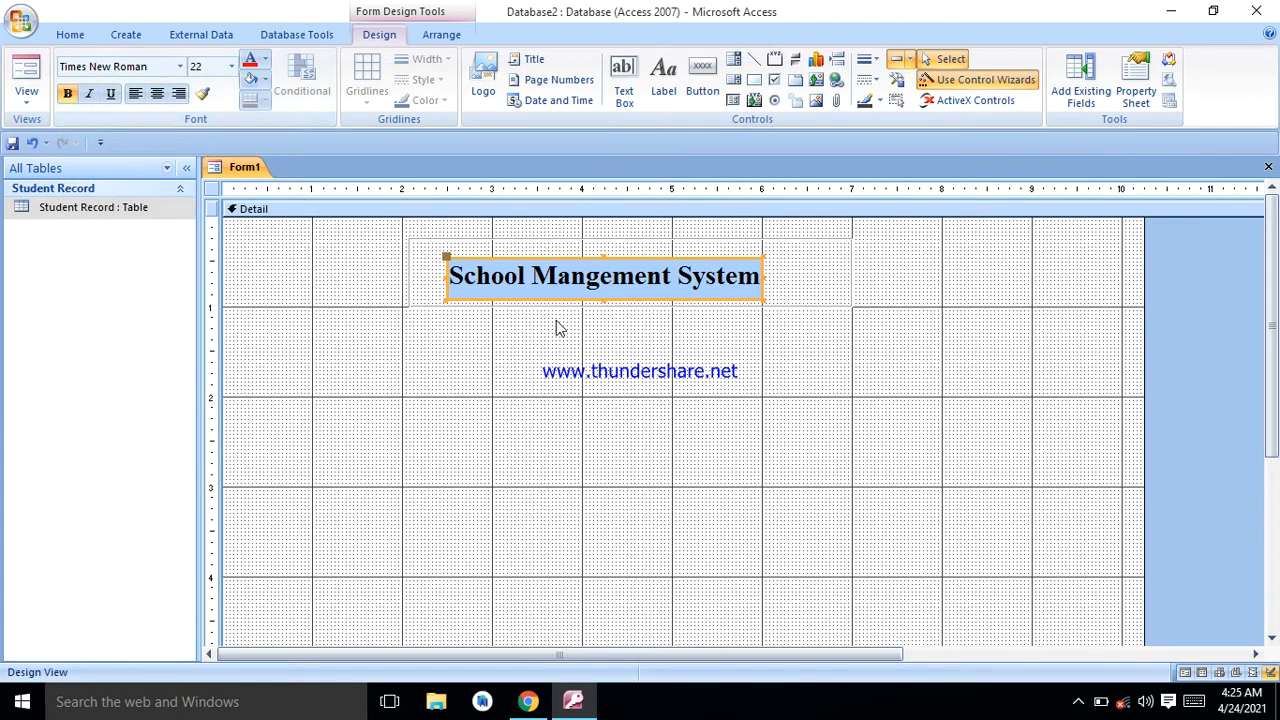
left_click(437, 270)
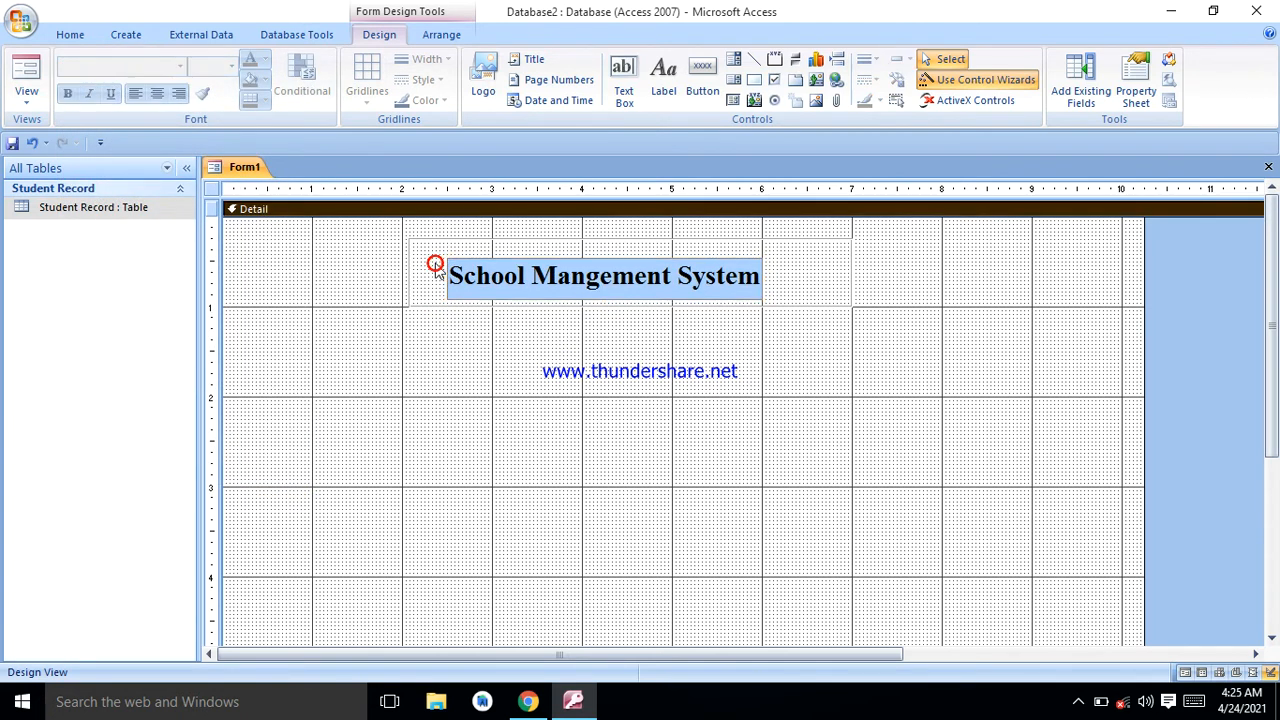
left_click(754, 79)
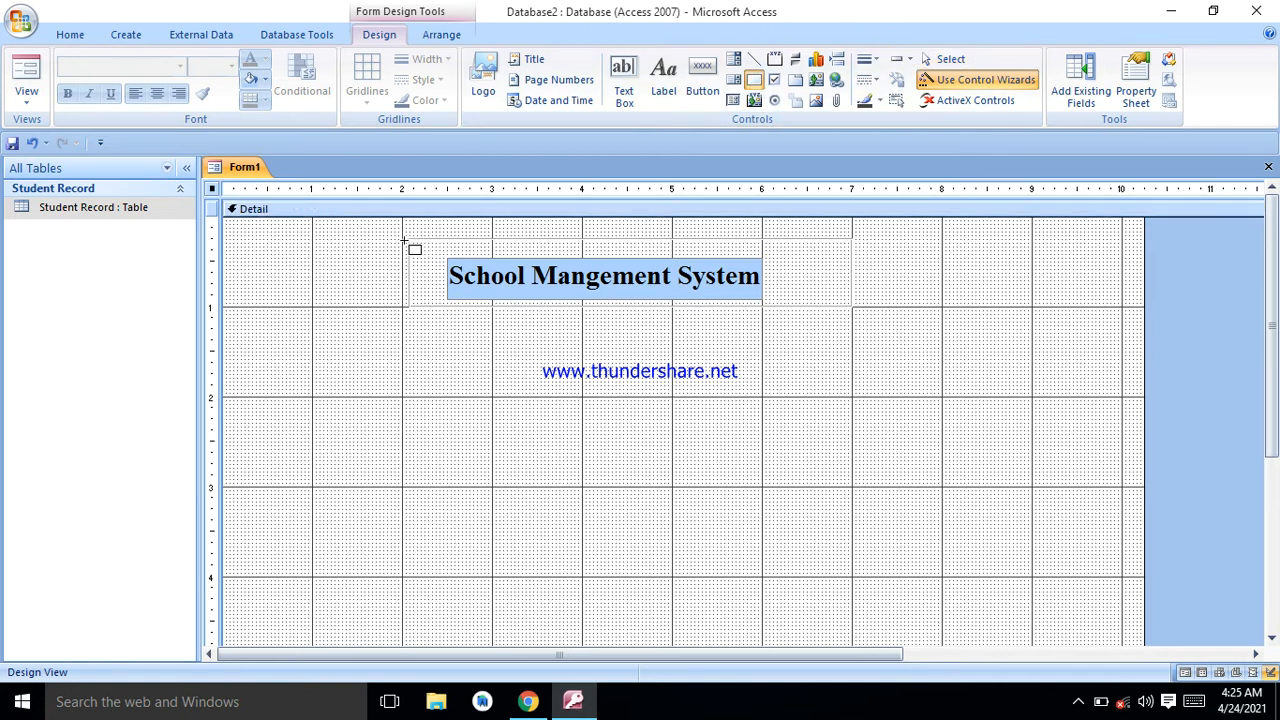
mouse_move(404, 241)
left_mouse_down()
mouse_move(472, 272)
mouse_move(512, 272)
left_mouse_up()
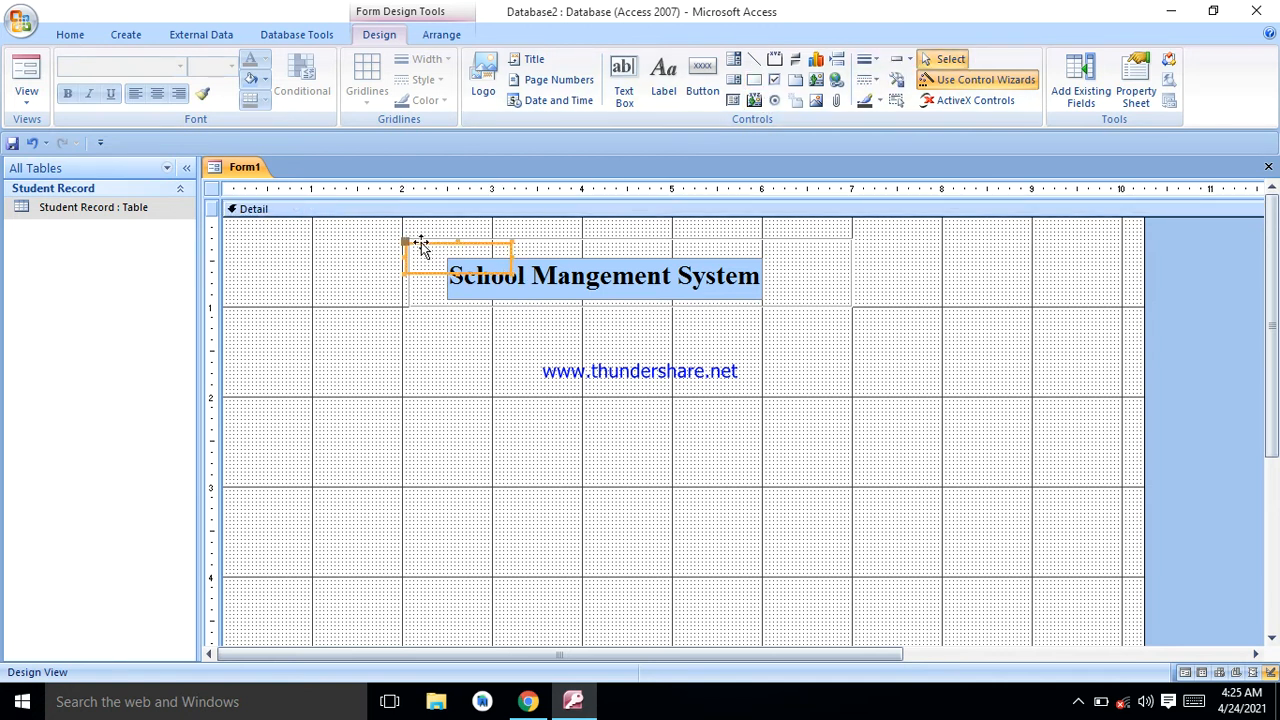
key("ctrl+z")
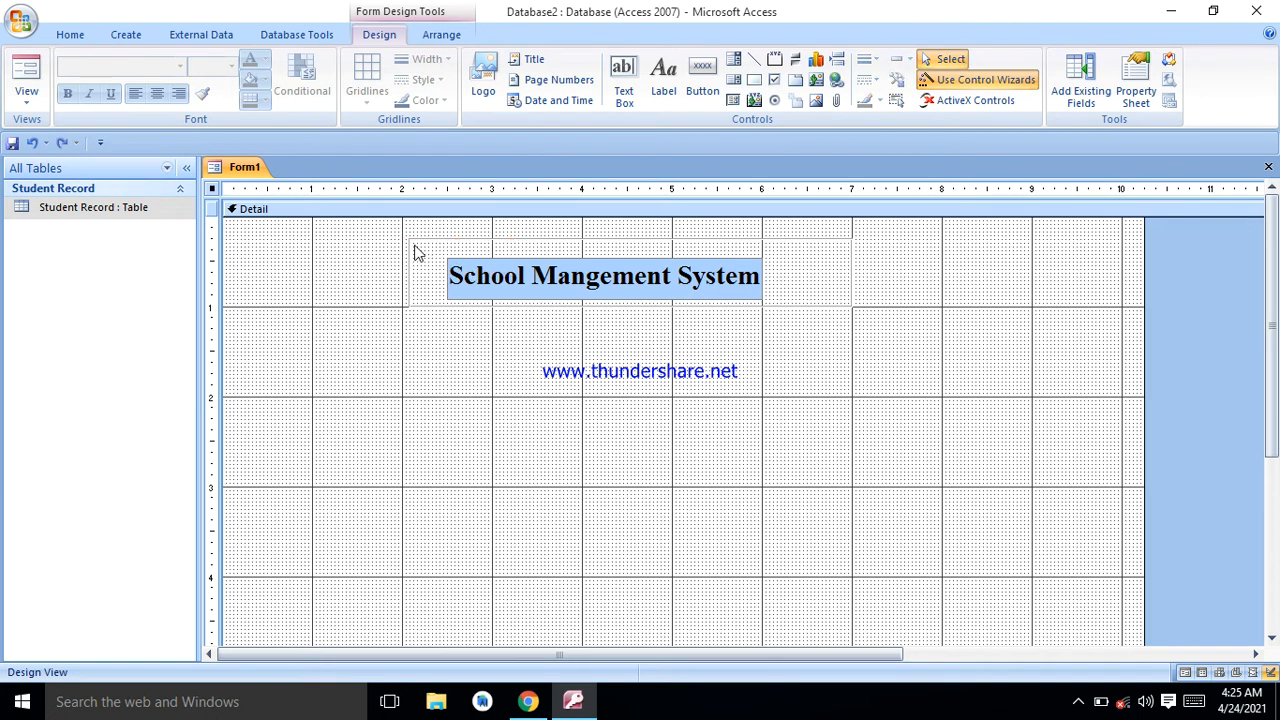
Step: Fill the heading rectangle and its label together with the standard medium blue
mouse_move(401, 233)
left_mouse_down()
mouse_move(640, 303)
mouse_move(823, 289)
mouse_move(856, 314)
mouse_move(851, 303)
left_mouse_up()
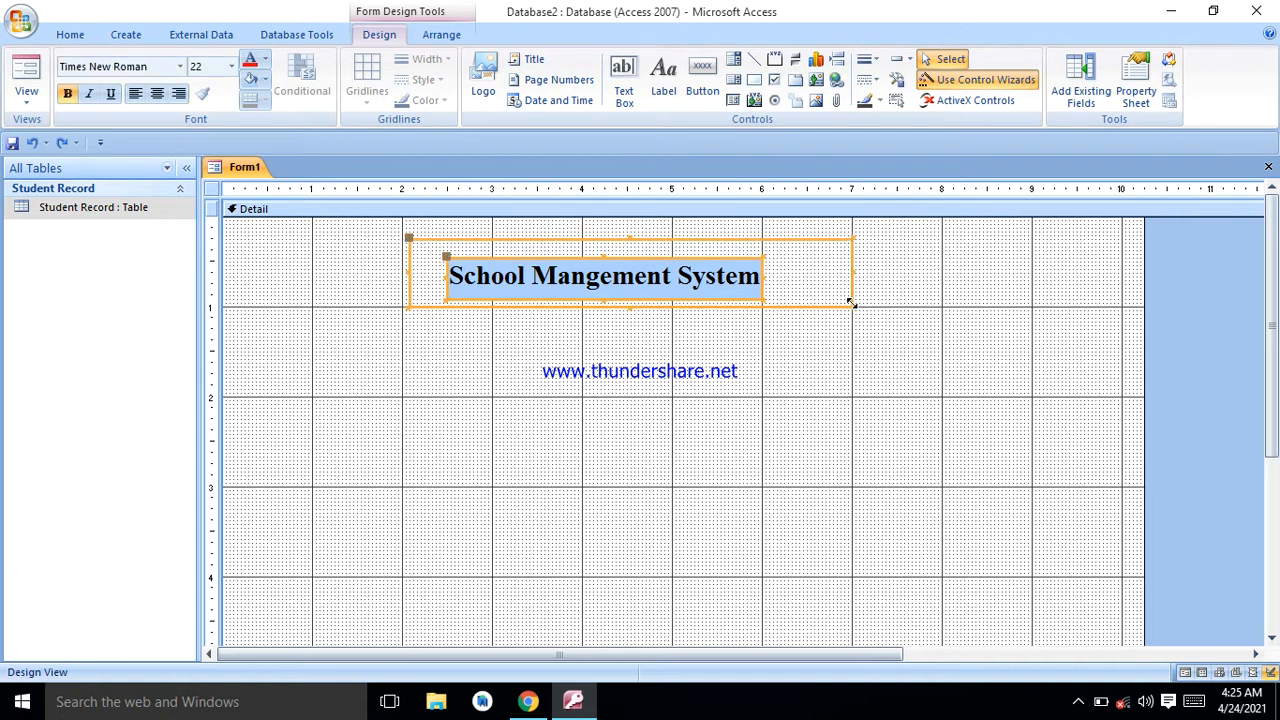
left_click(265, 80)
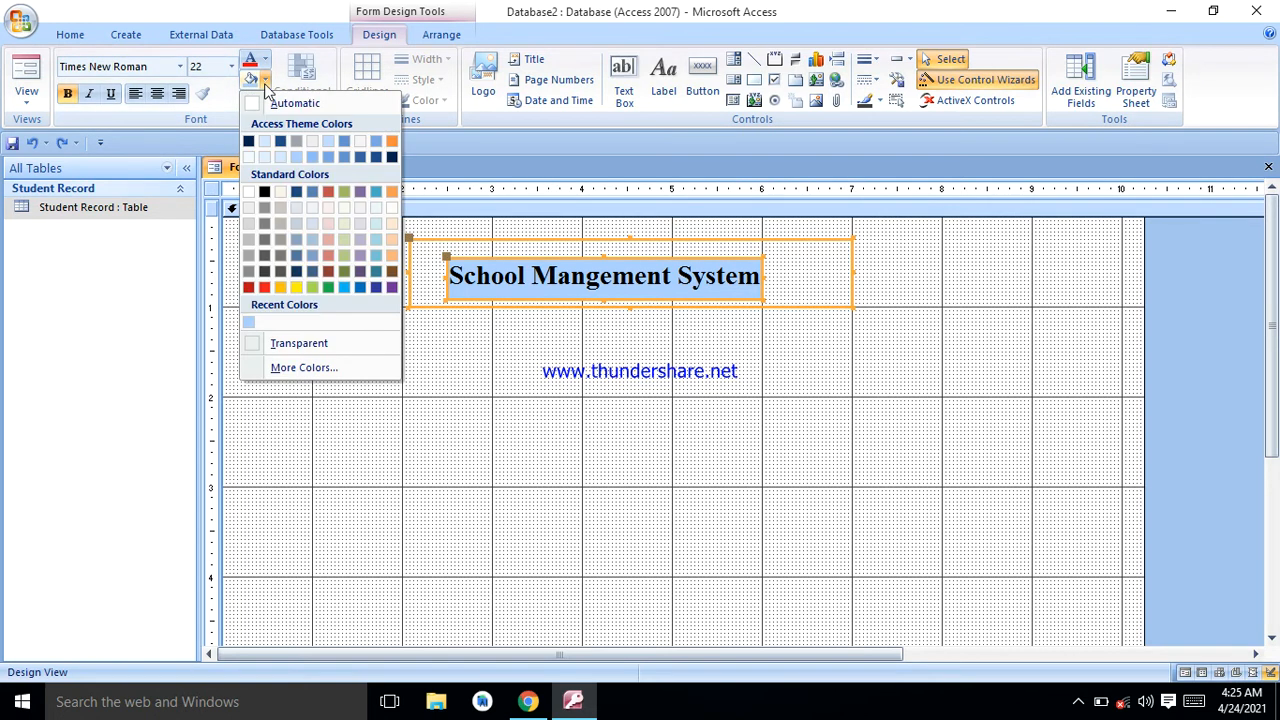
left_click(313, 193)
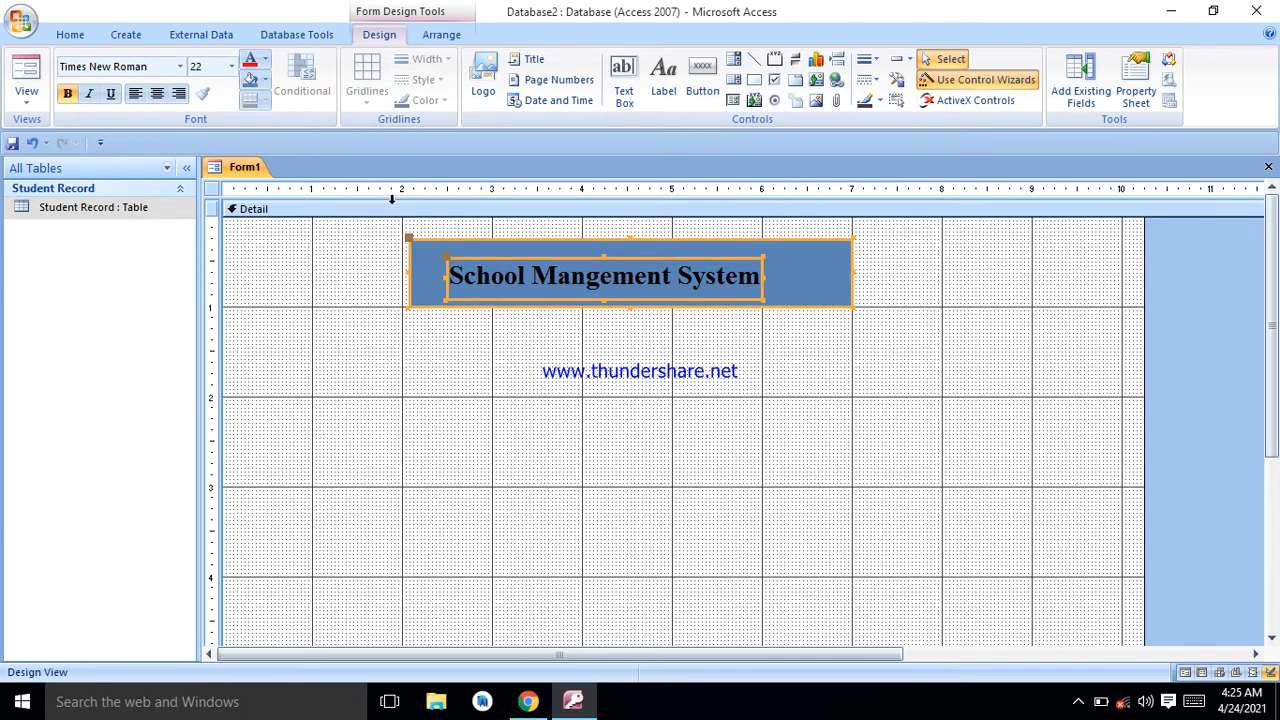
left_click(586, 343)
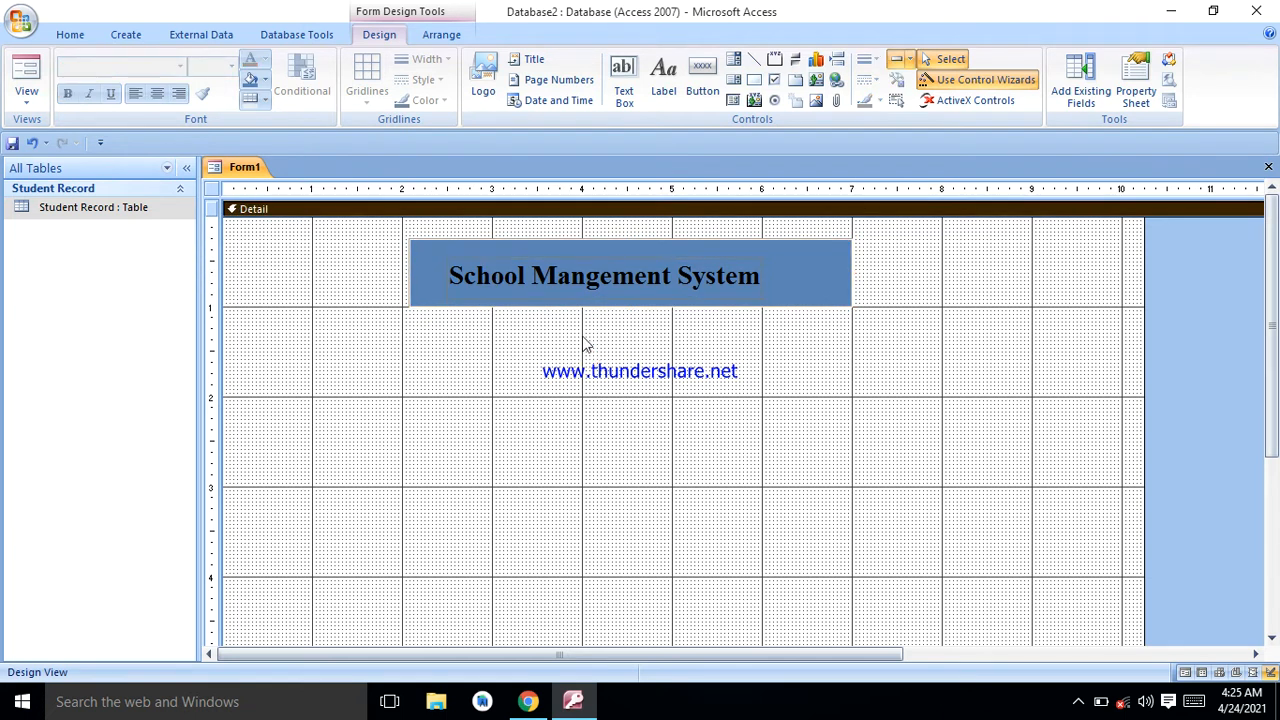
Step: Fill only the School Mangement System label with the standard olive green
left_click(583, 277)
left_click(265, 80)
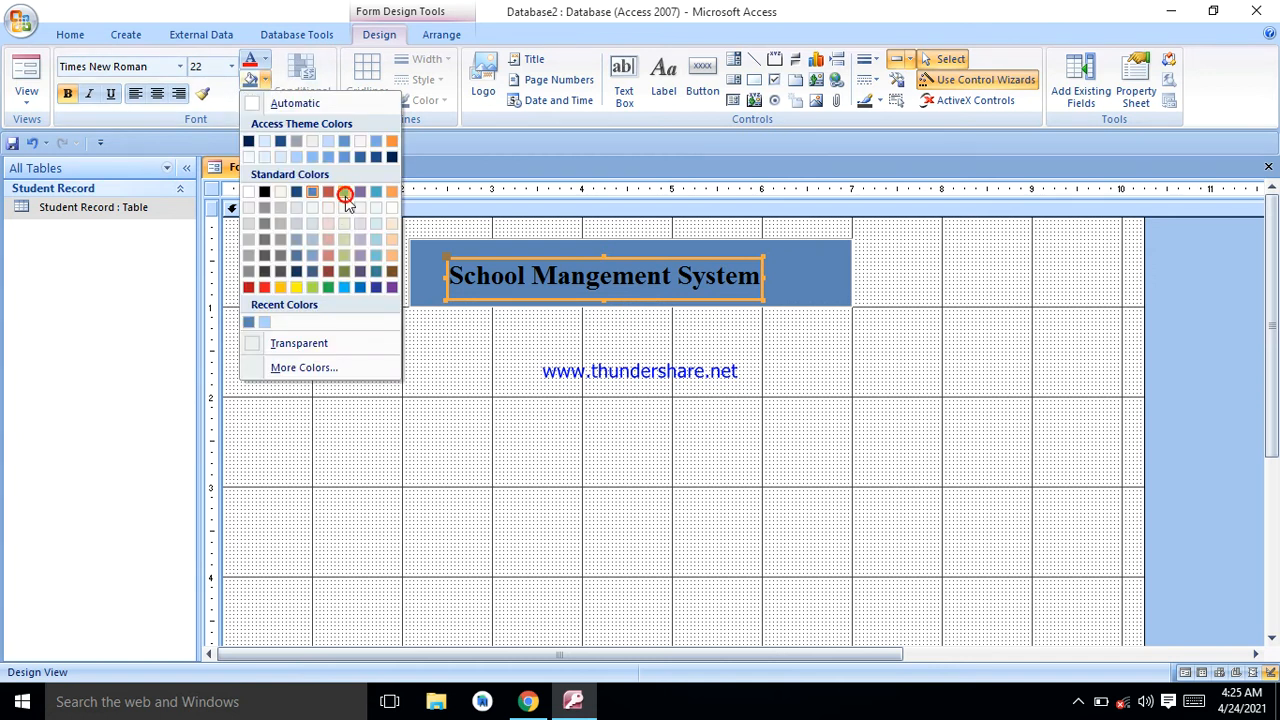
left_click(344, 193)
left_click(584, 432)
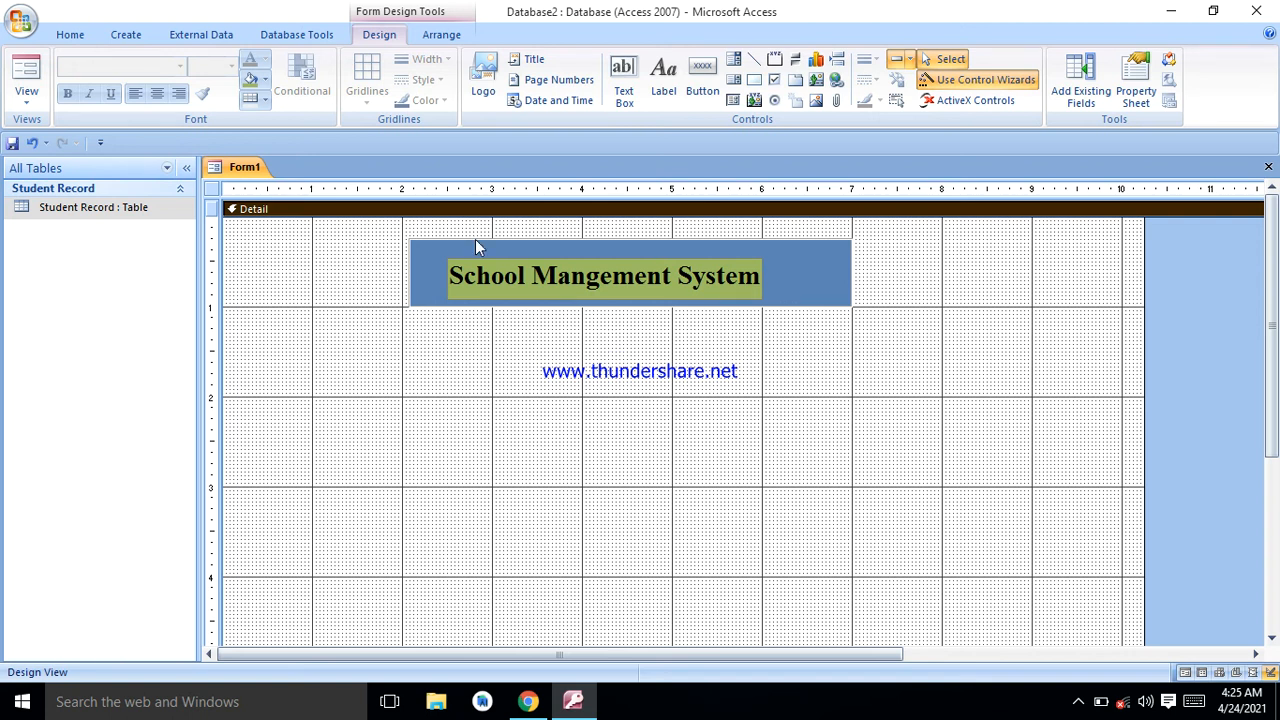
Step: Add a label about 3 by 0.8 inches below the heading rectangle with the text Student Profile
left_click(664, 85)
left_click_drag(492, 320, 760, 398)
type("S")
key("Caps_Lock")
type("tudent Profile")
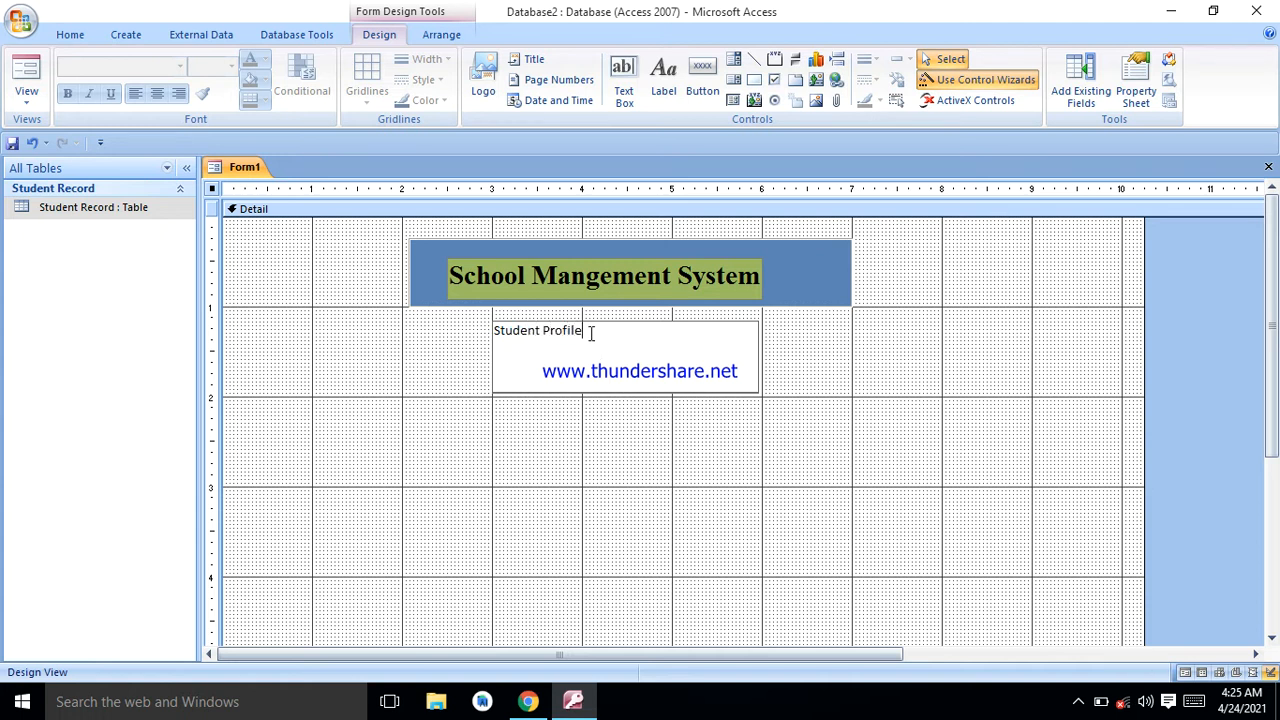
left_click(654, 551)
Step: Fill the Student Profile label with the standard light blue
left_click(592, 333)
left_click(585, 331)
left_click_drag(580, 331, 507, 336)
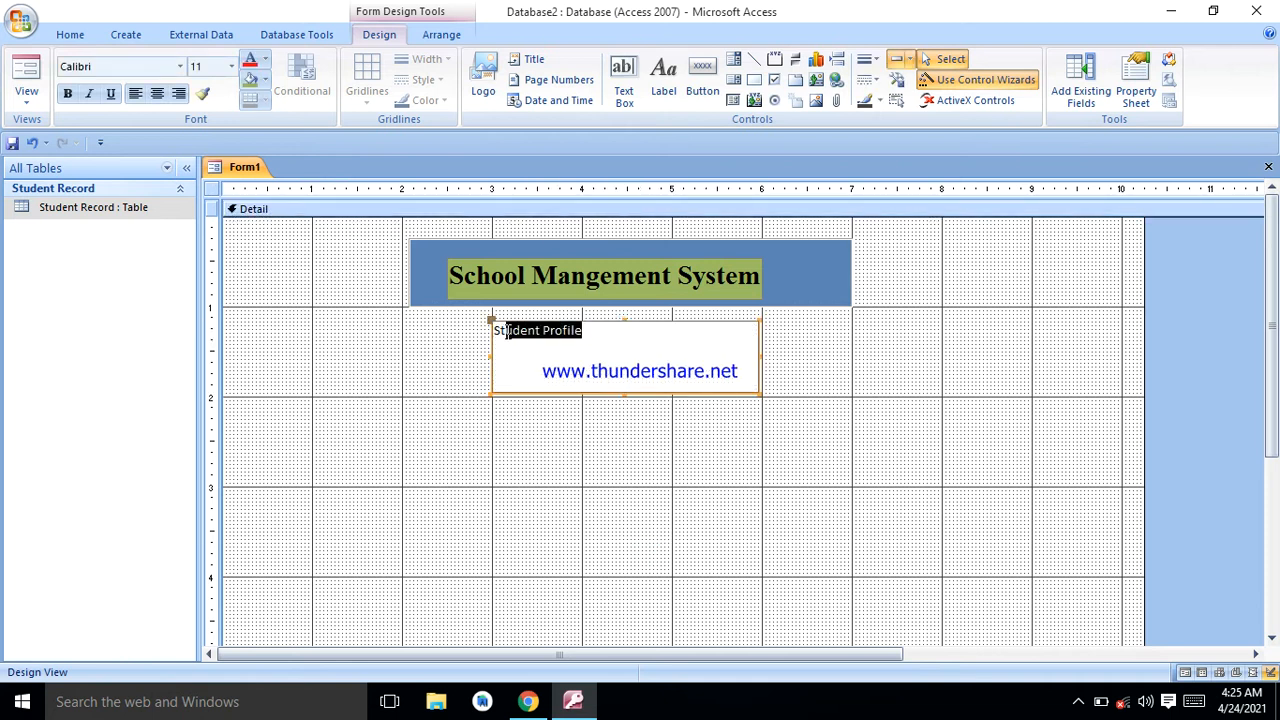
left_click(265, 80)
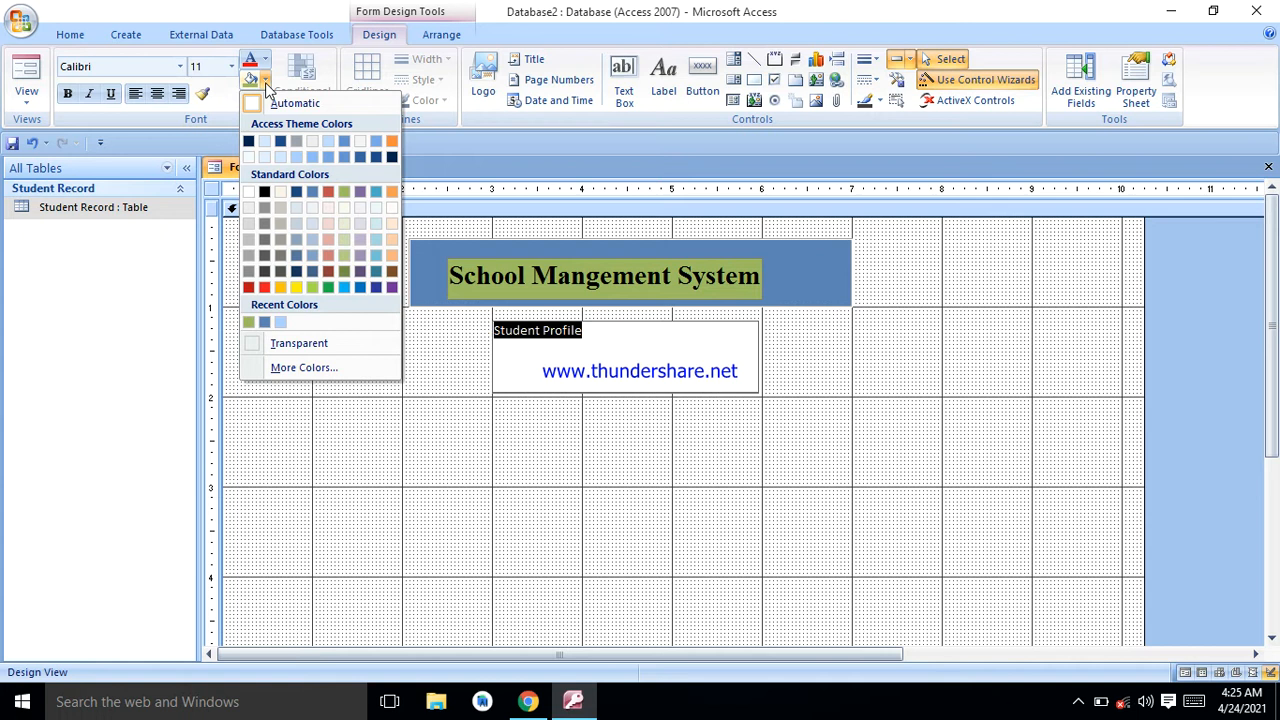
left_click(314, 287)
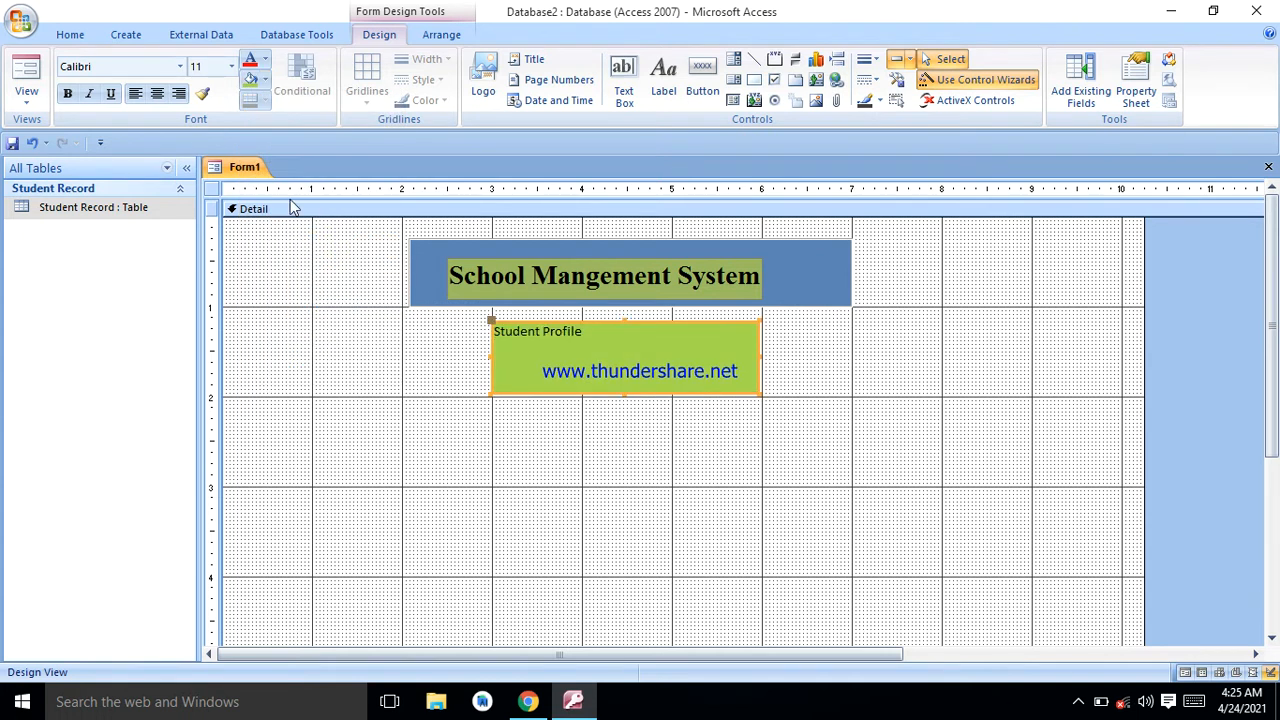
left_click(265, 80)
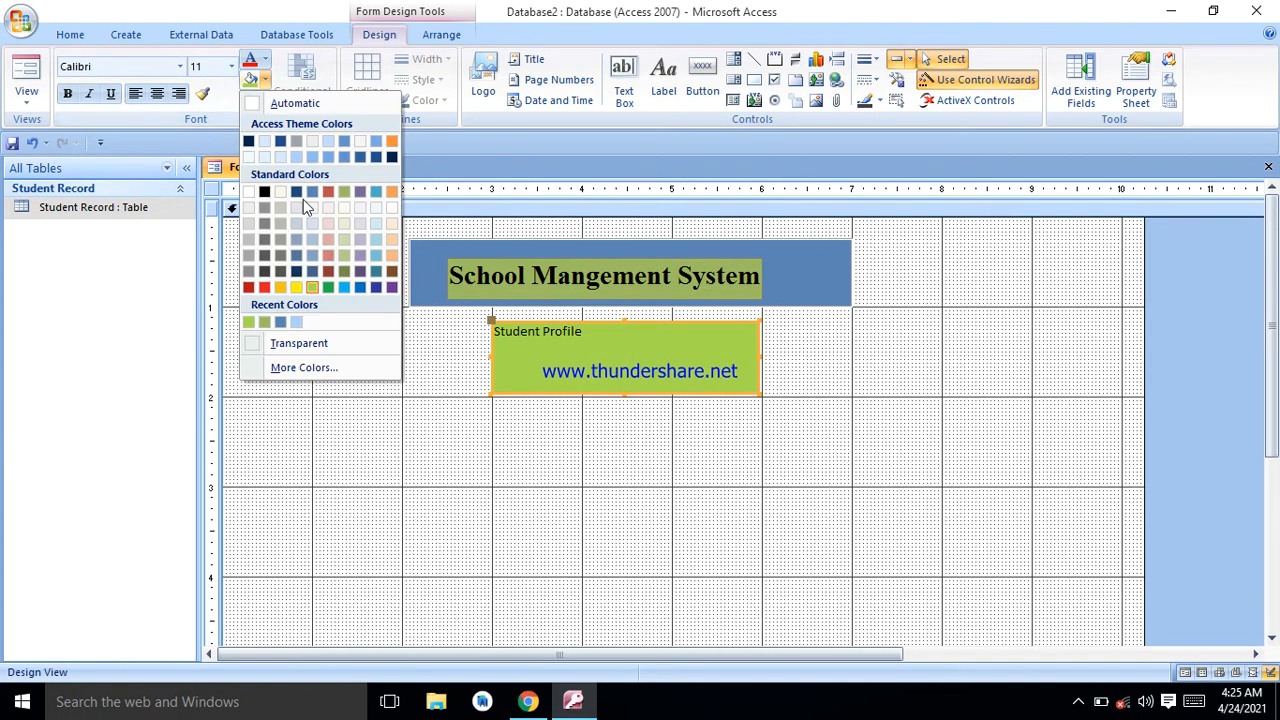
left_click(349, 288)
Step: Format the Student Profile label as bold 28-point Times New Roman
left_click(231, 66)
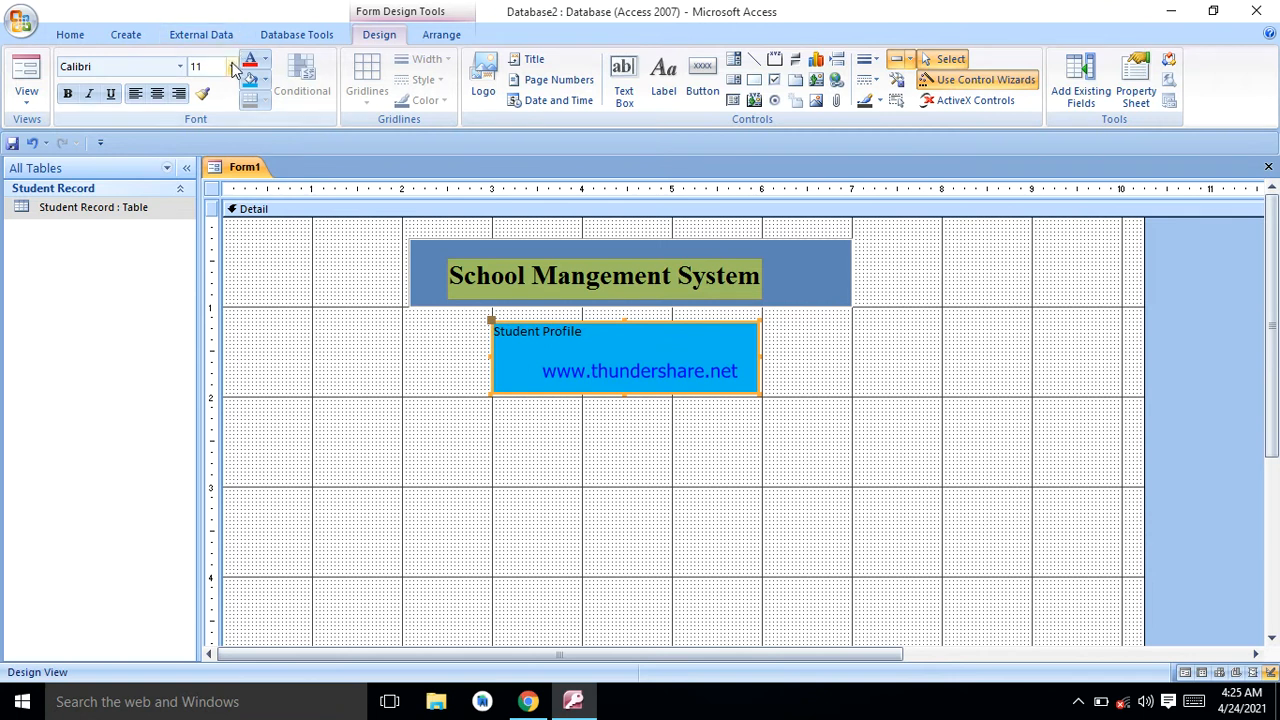
left_click(198, 279)
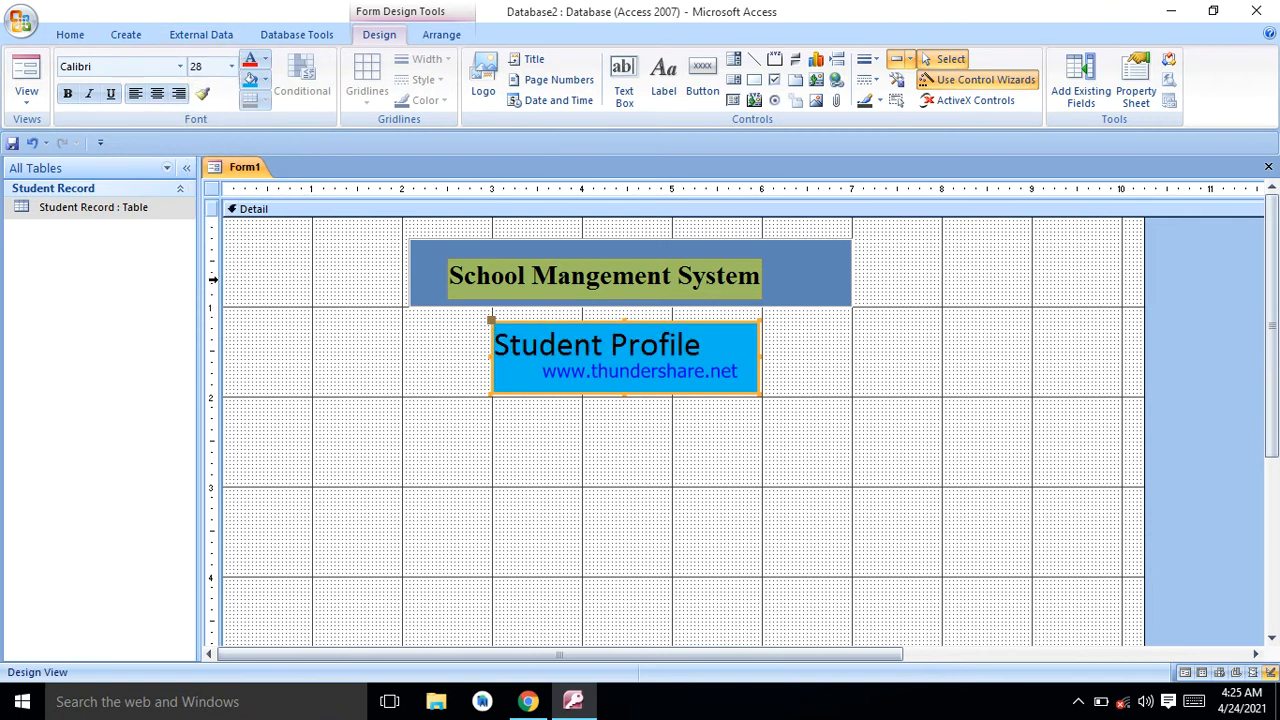
left_click(230, 66)
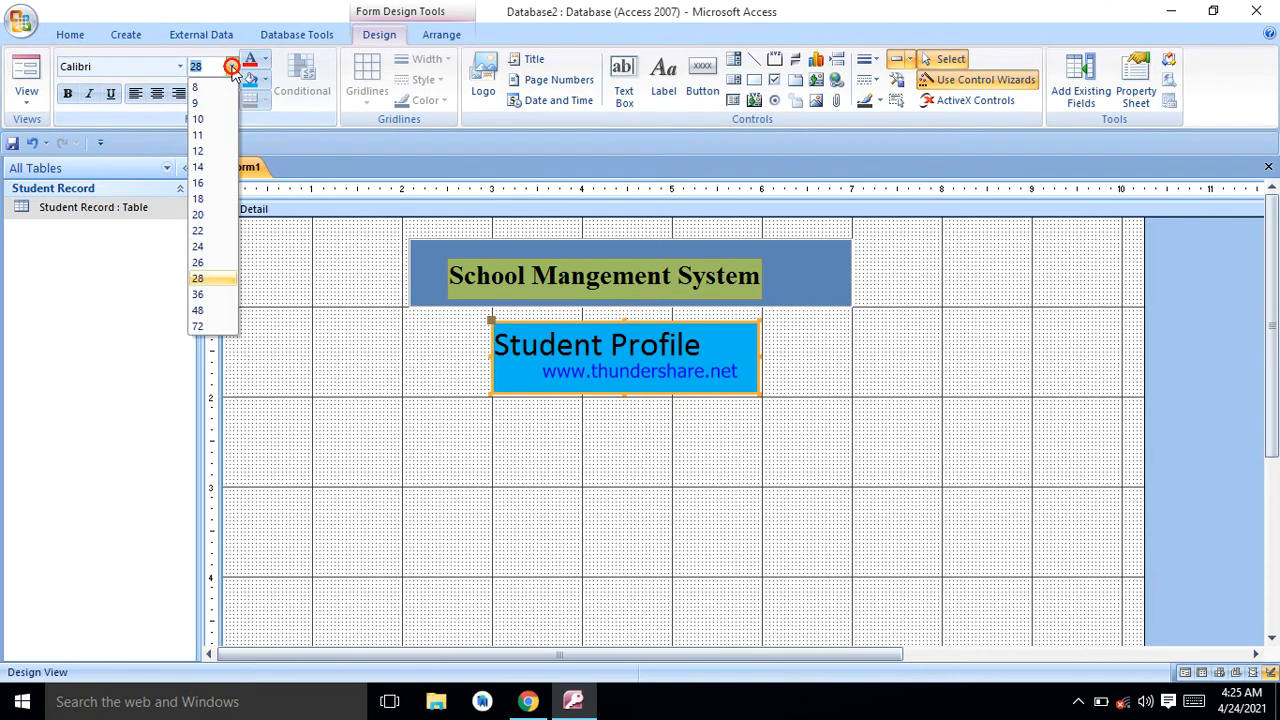
left_click(204, 291)
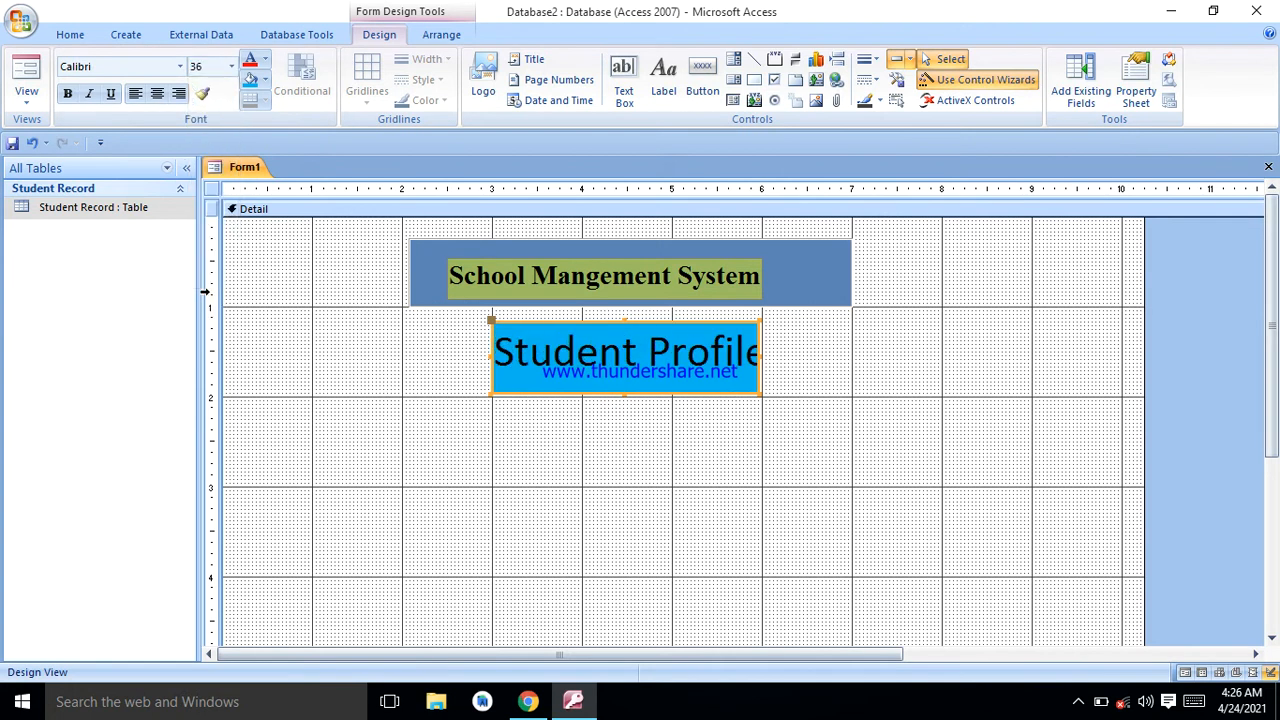
left_click(231, 66)
left_click(197, 281)
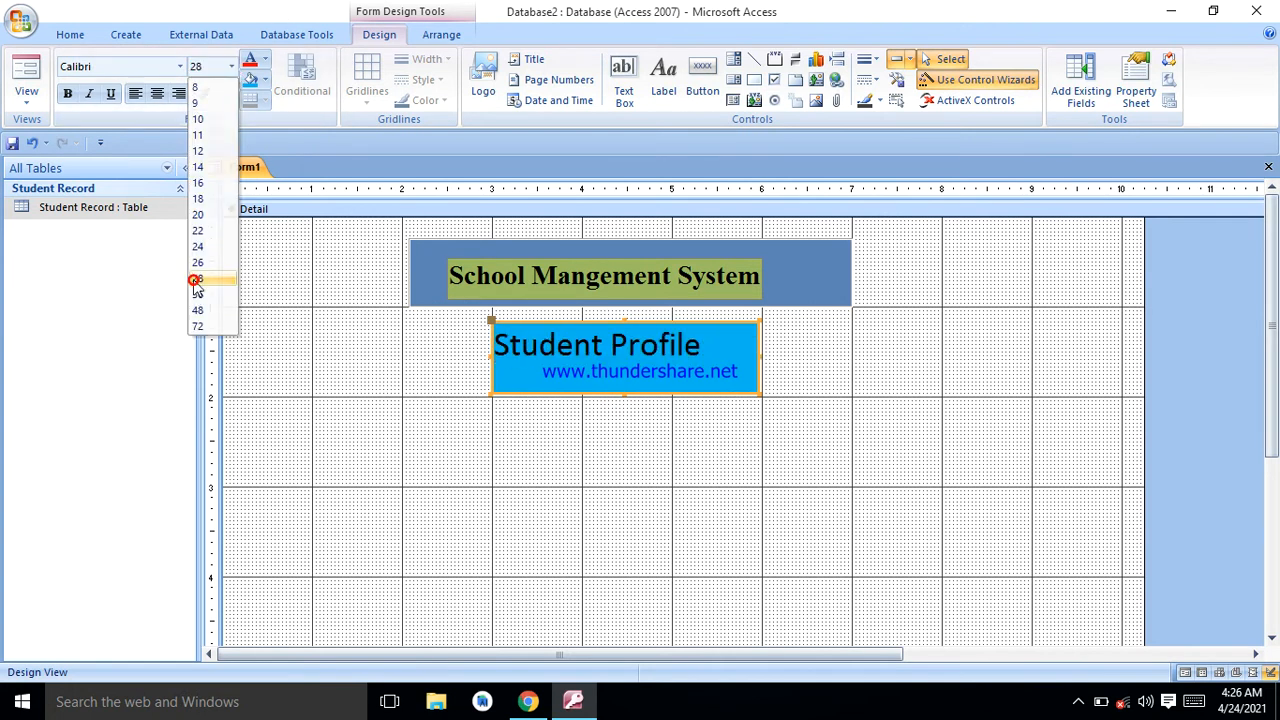
left_click(180, 66)
type("Times New Roman")
key("Return")
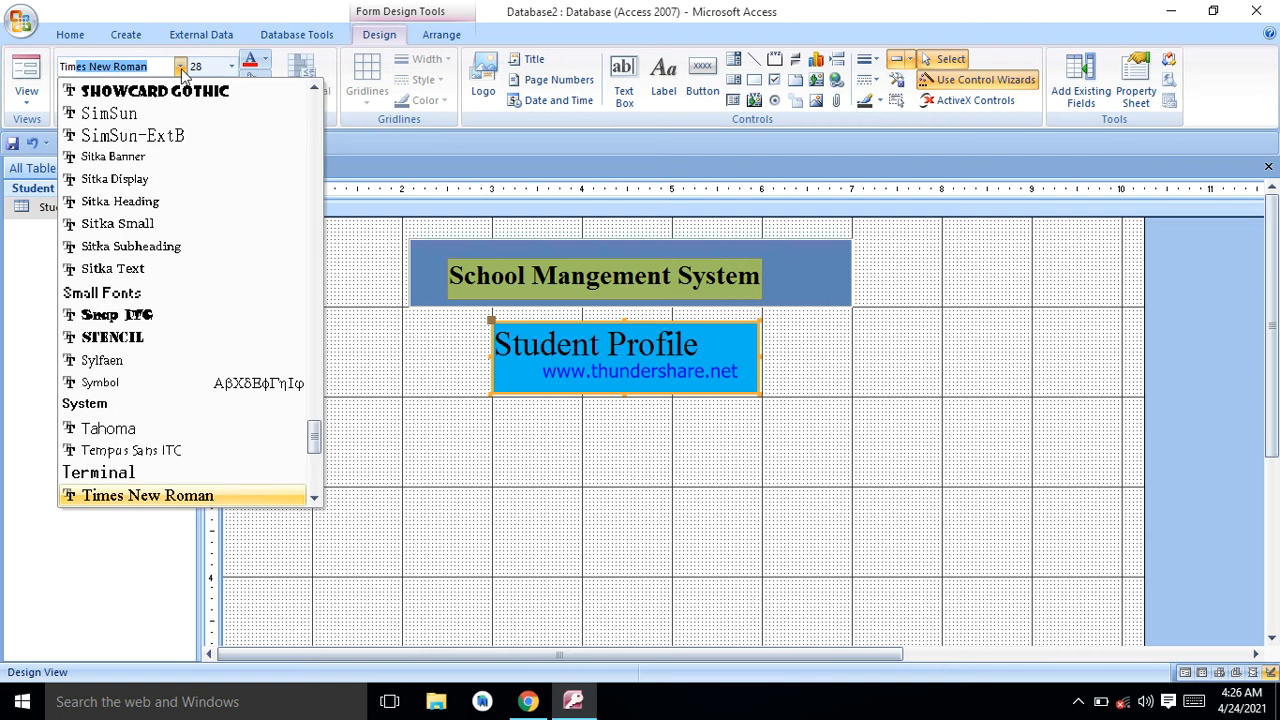
left_click(67, 93)
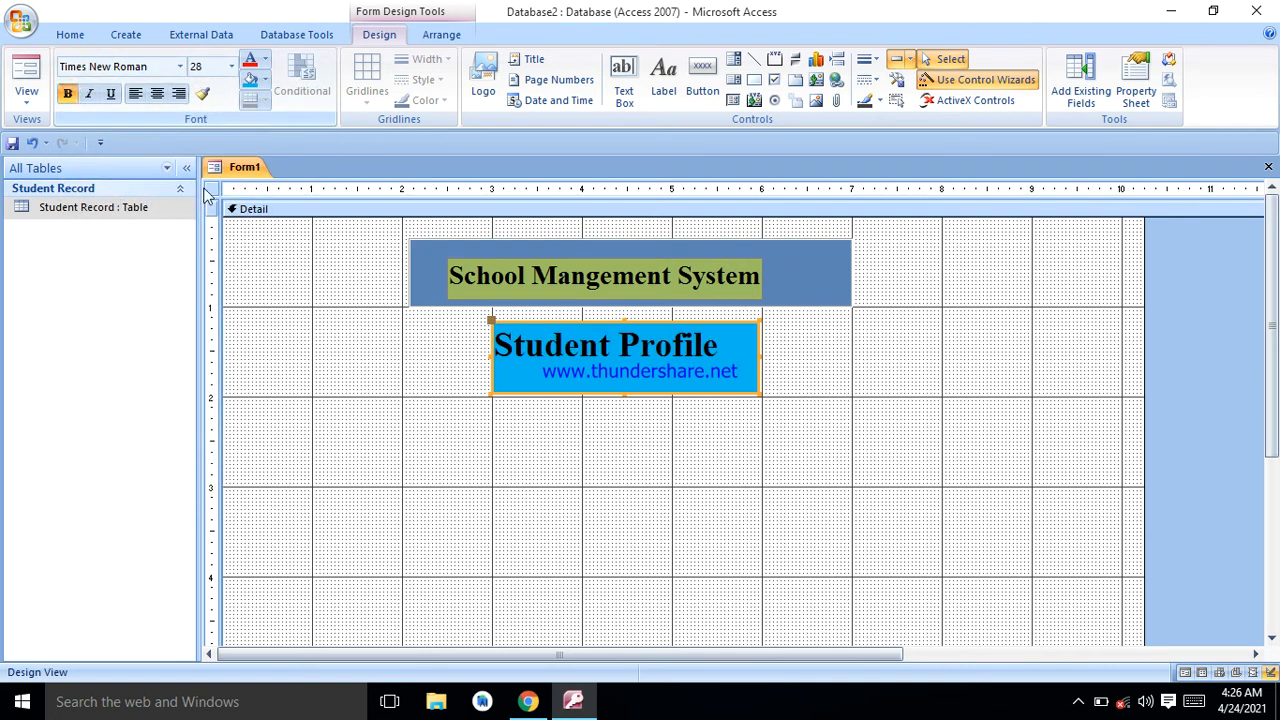
left_click(545, 484)
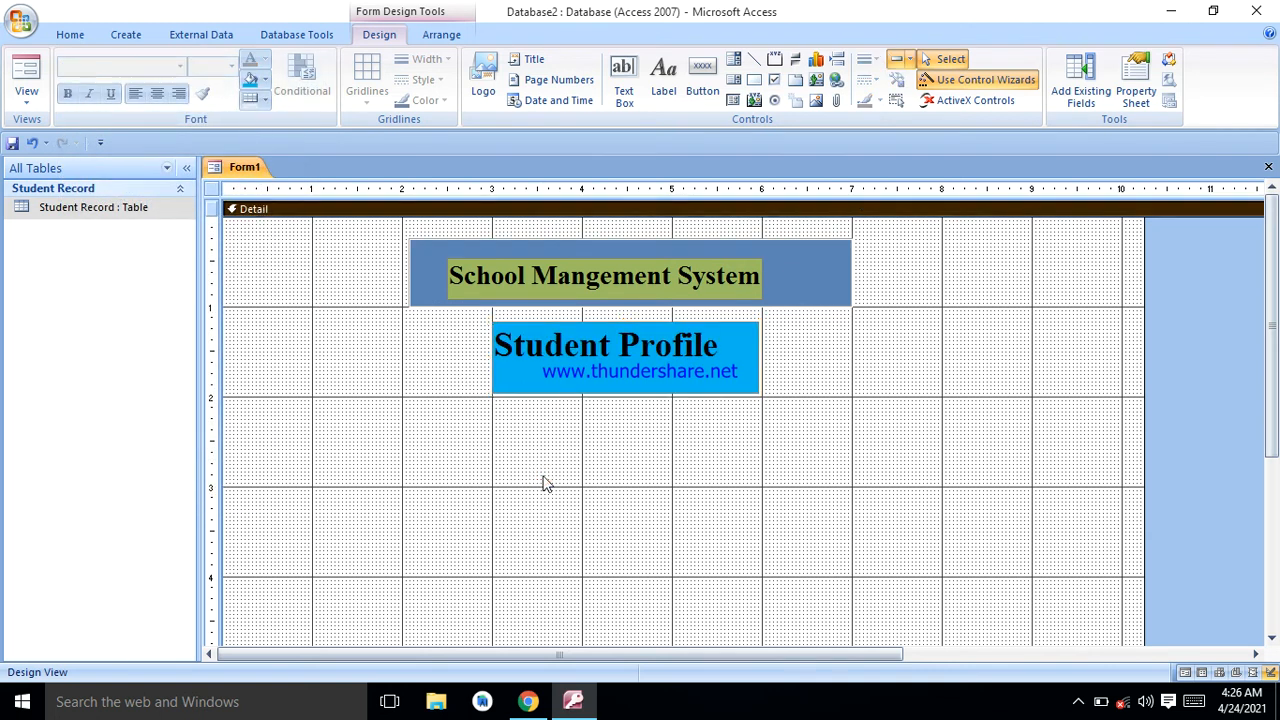
Step: Shrink the Student Profile label to fit closely around its text, about 2.7 by 0.5 inches
left_click(624, 388)
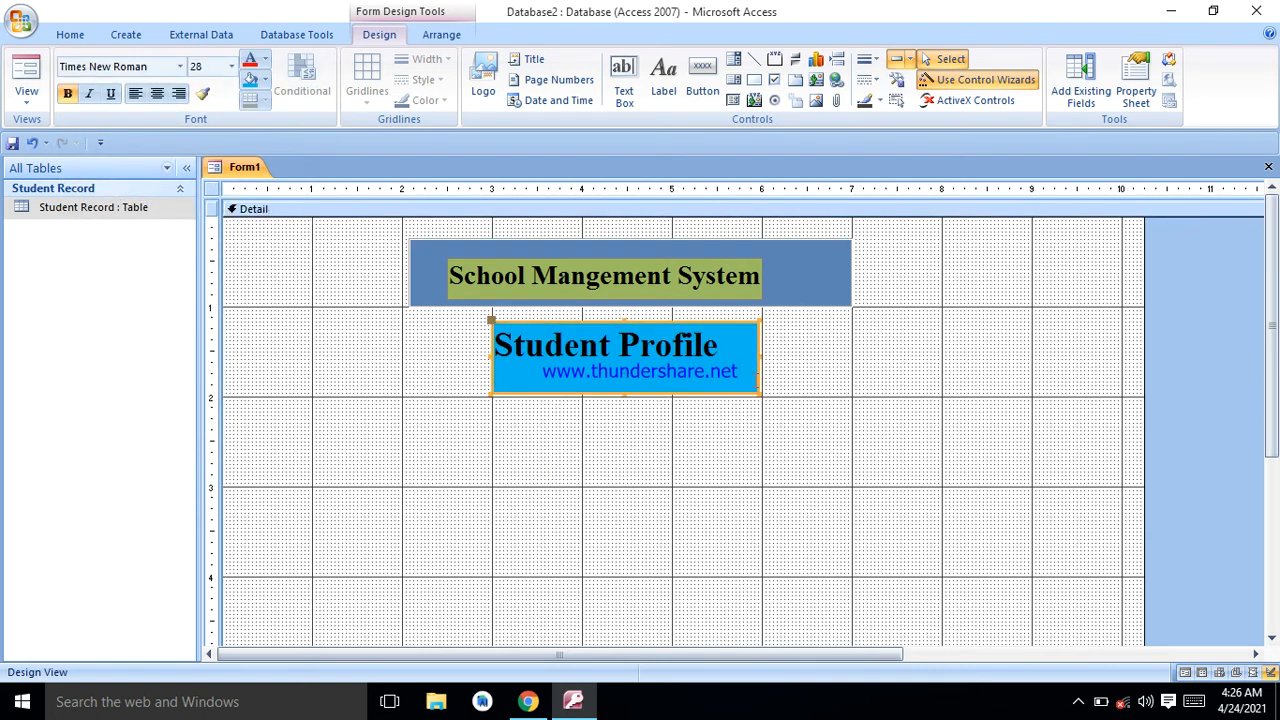
left_click(758, 394)
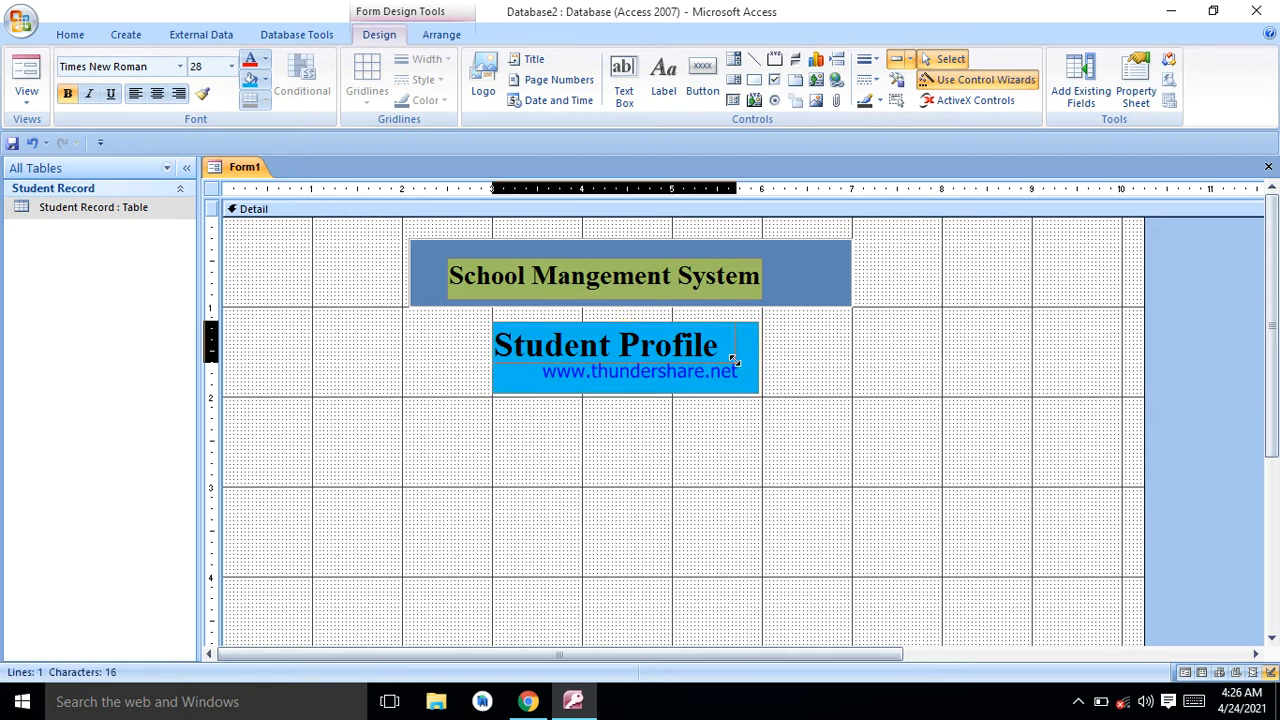
left_click(734, 360)
left_click(758, 404)
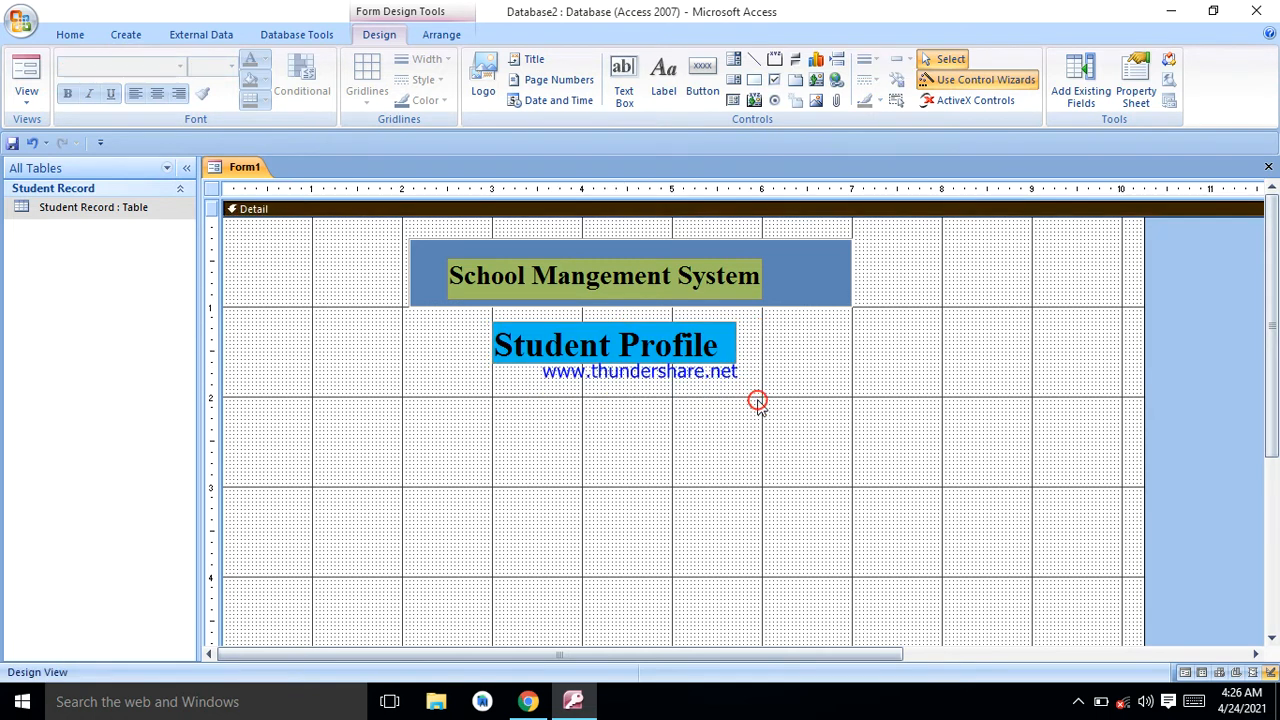
mouse_move(1277, 294)
left_mouse_down()
mouse_move(1276, 370)
mouse_move(1276, 305)
left_mouse_up()
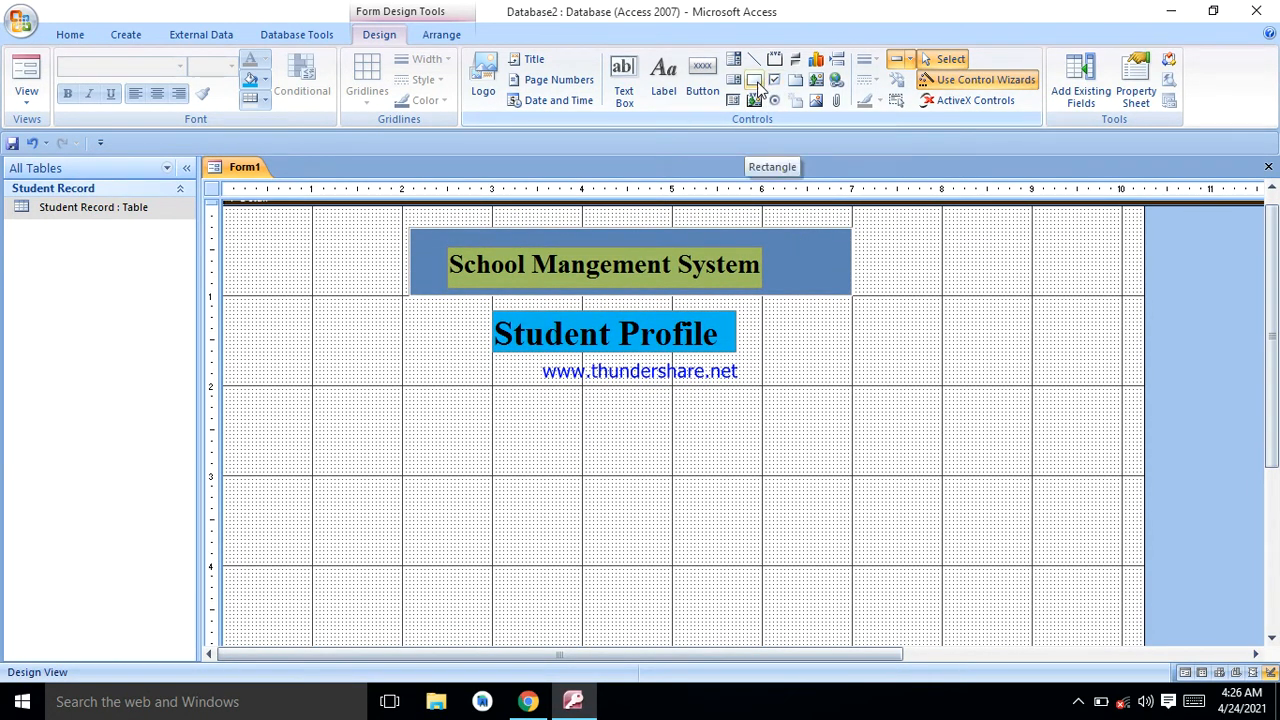
left_click(666, 88)
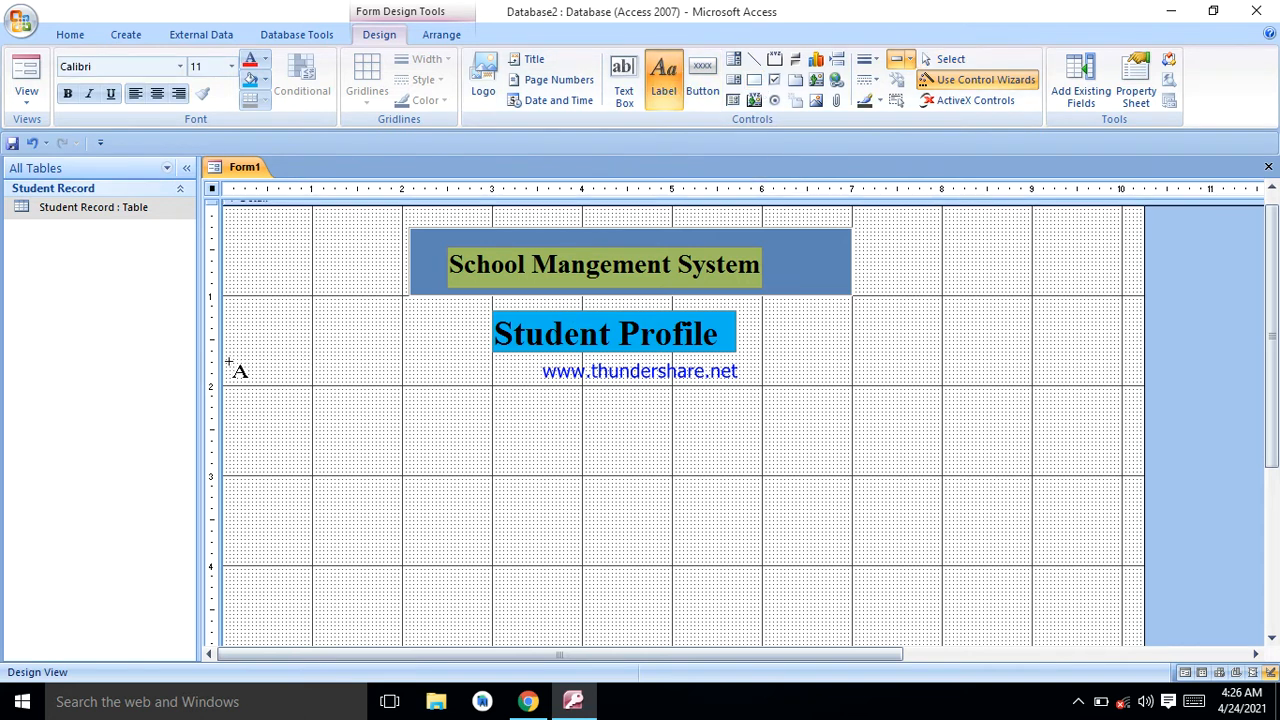
mouse_move(228, 361)
left_mouse_down()
mouse_move(680, 371)
mouse_move(1071, 334)
mouse_move(1140, 384)
left_mouse_up()
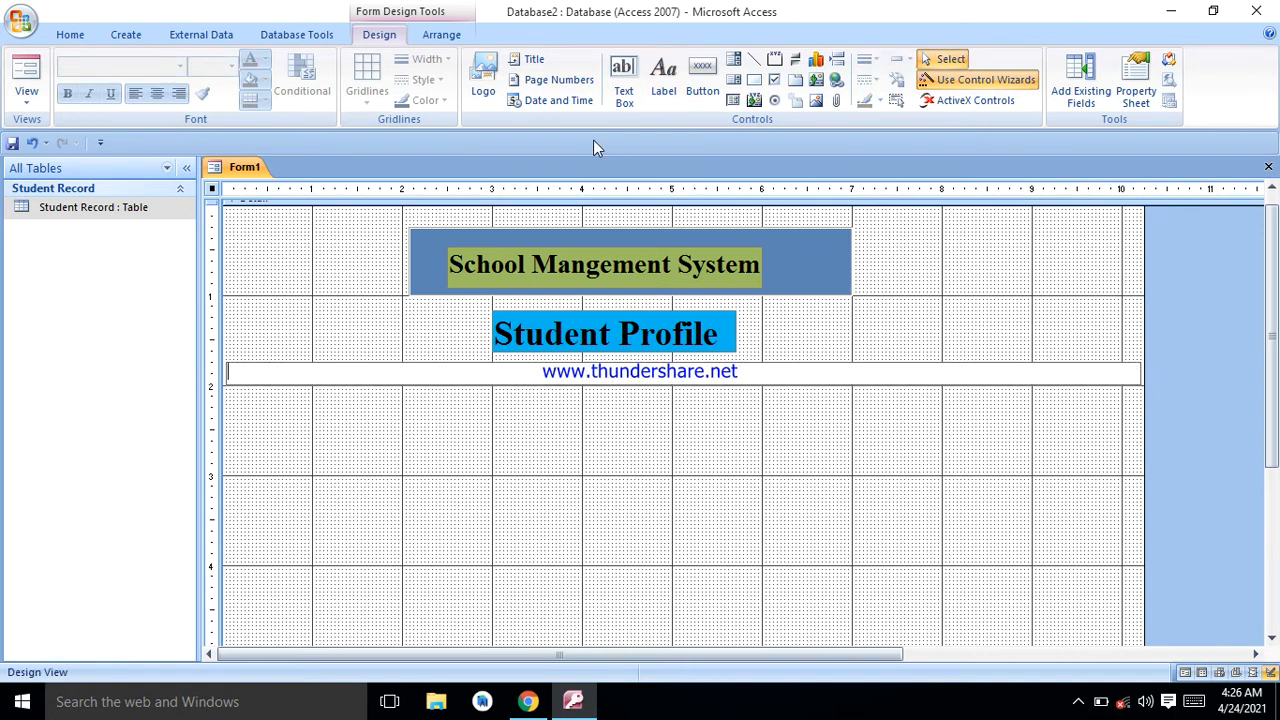
left_click(474, 421)
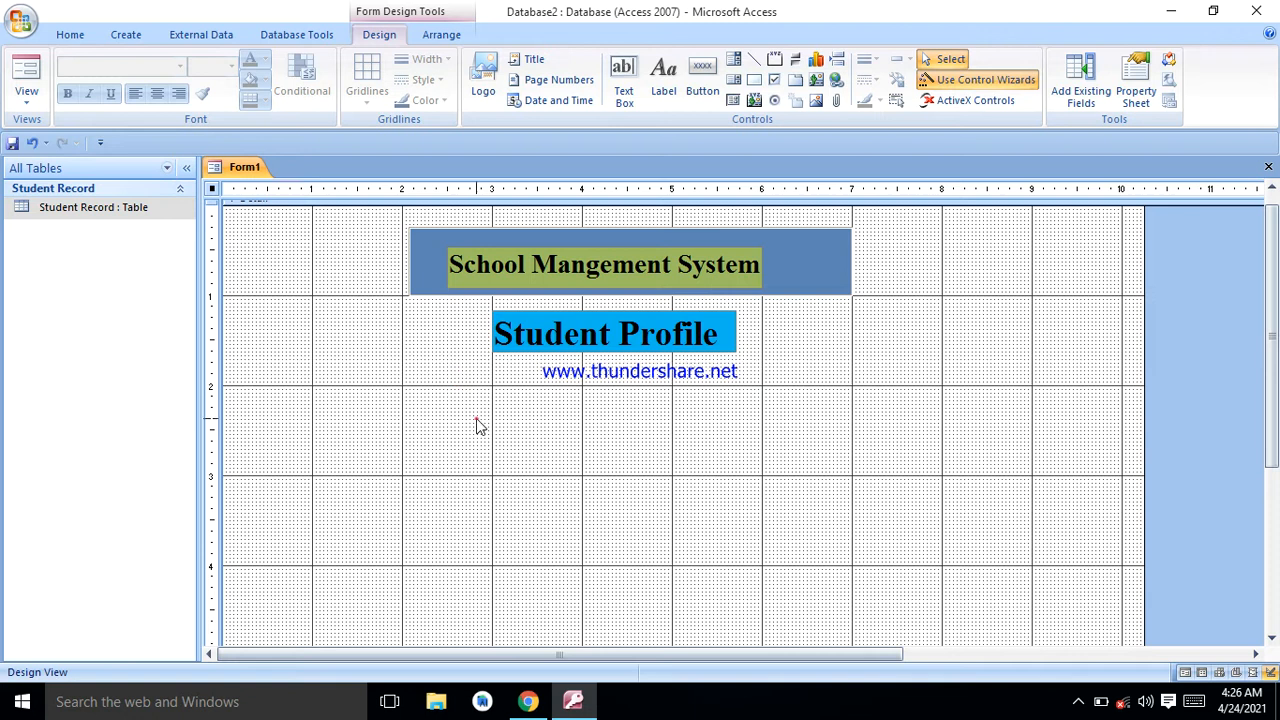
Step: Draw a thin divider rectangle about 10.2 by 0.2 inches across the form below Student Profile and fill it with the standard yellow
left_click(754, 79)
left_click_drag(226, 370, 1142, 380)
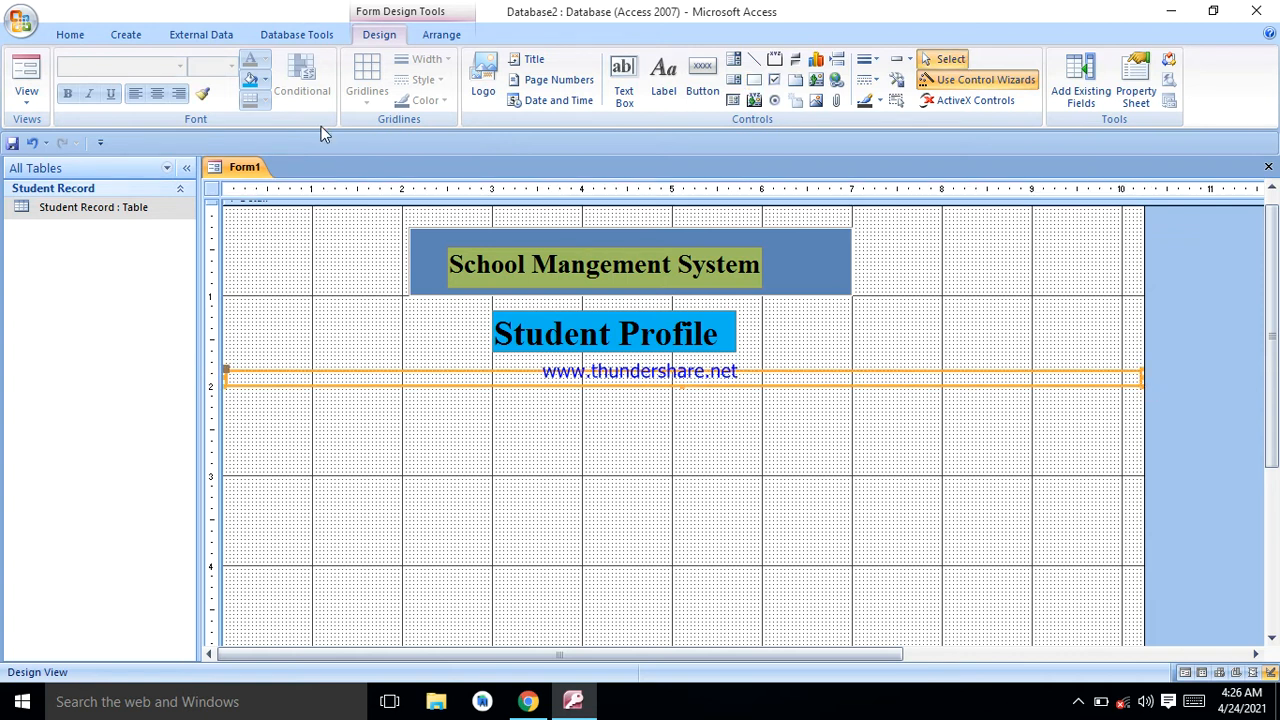
left_click(264, 80)
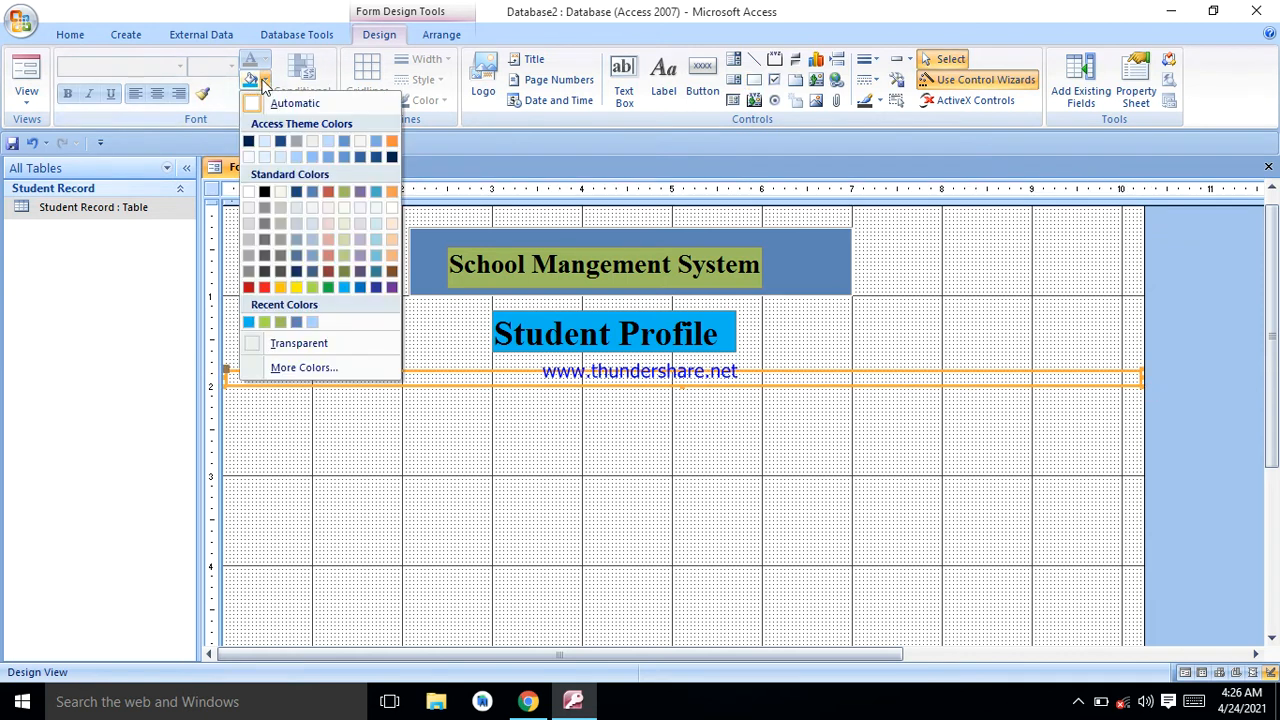
left_click(296, 287)
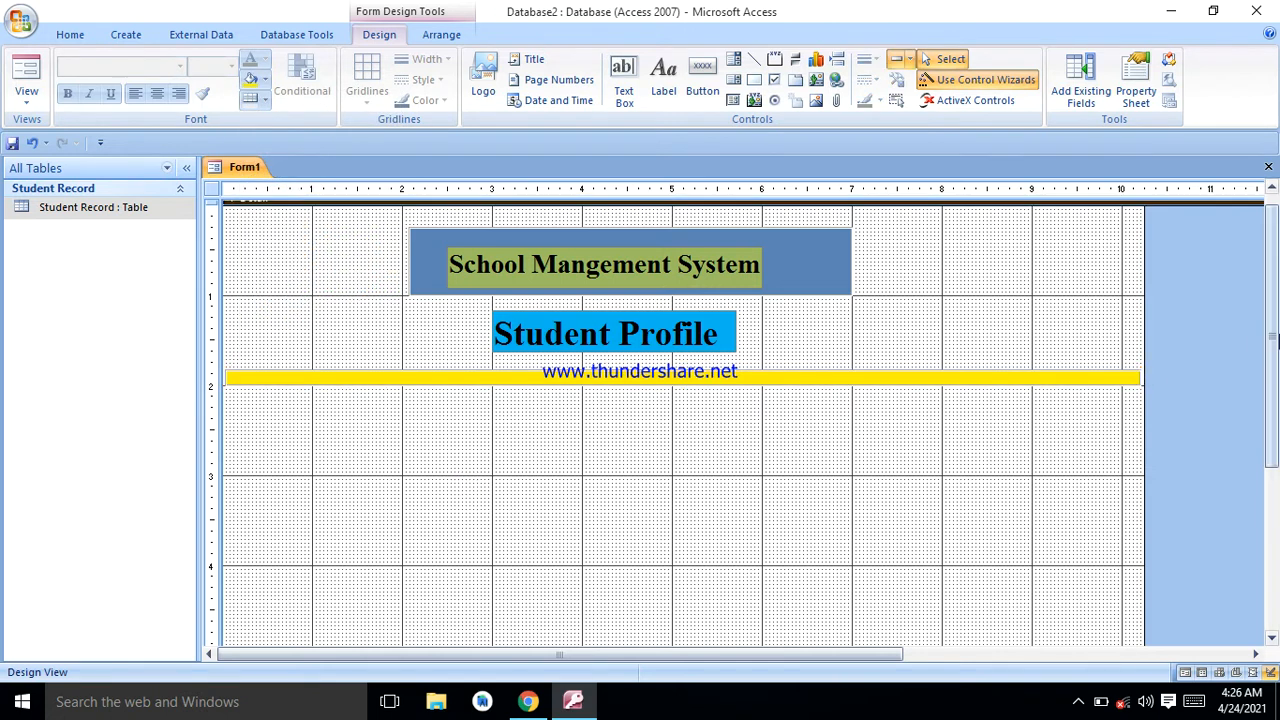
Step: Add the Std-ID, Std Name, Father Name, Date of Birth, Class, Roll No, District and Conatct fields from the Student Record table to the form
scroll(1275, 340, "down", 3)
left_click_drag(656, 592, 654, 616)
left_click_drag(1275, 372, 1275, 412)
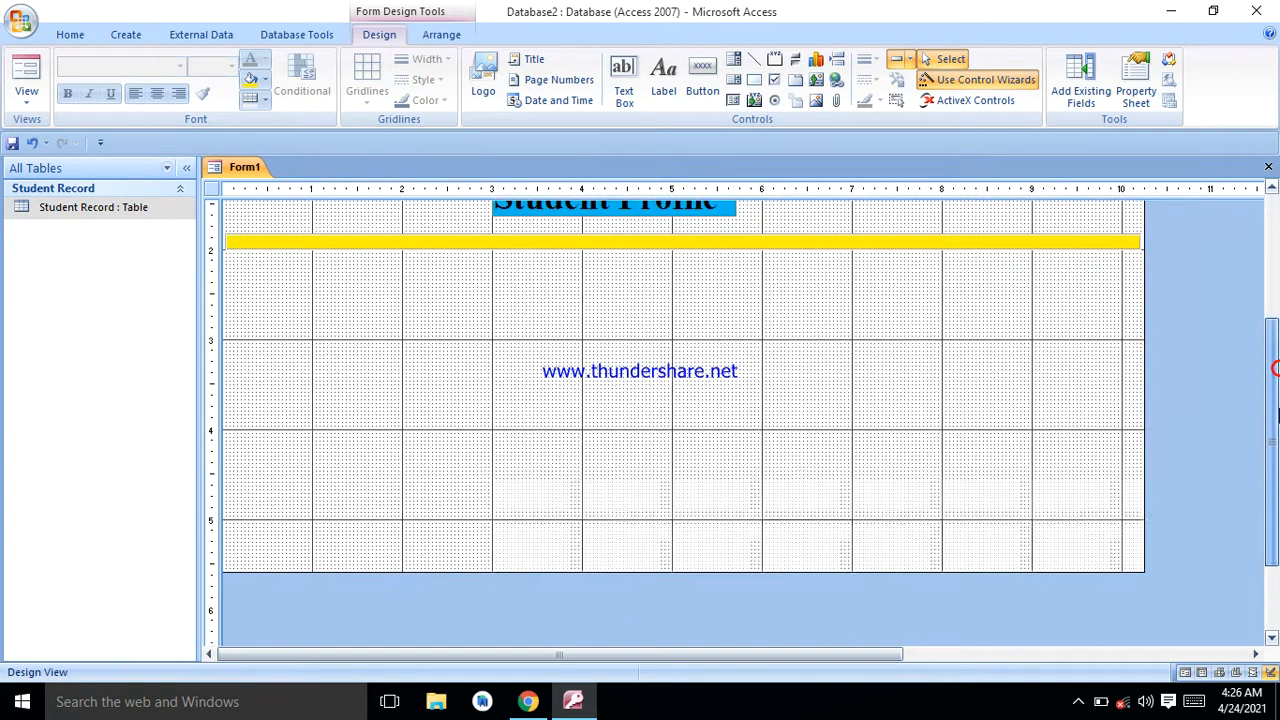
left_click(1083, 100)
left_click(1098, 207)
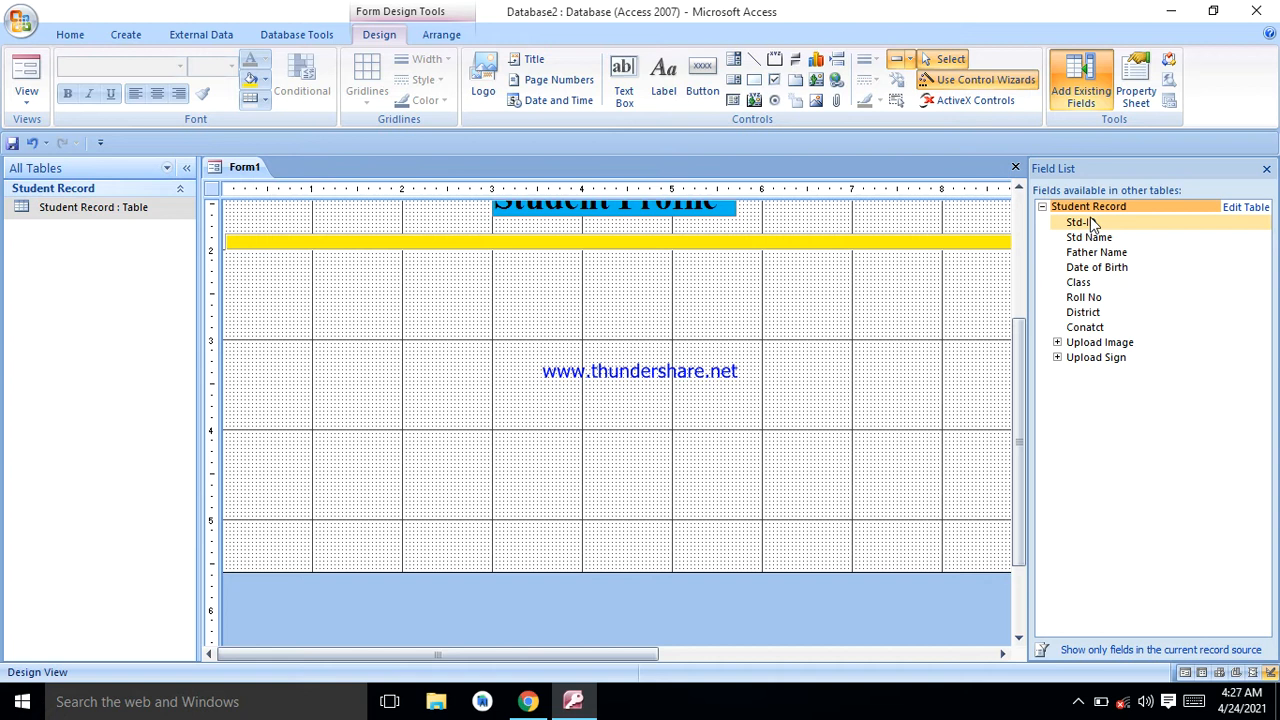
double_click(1090, 222)
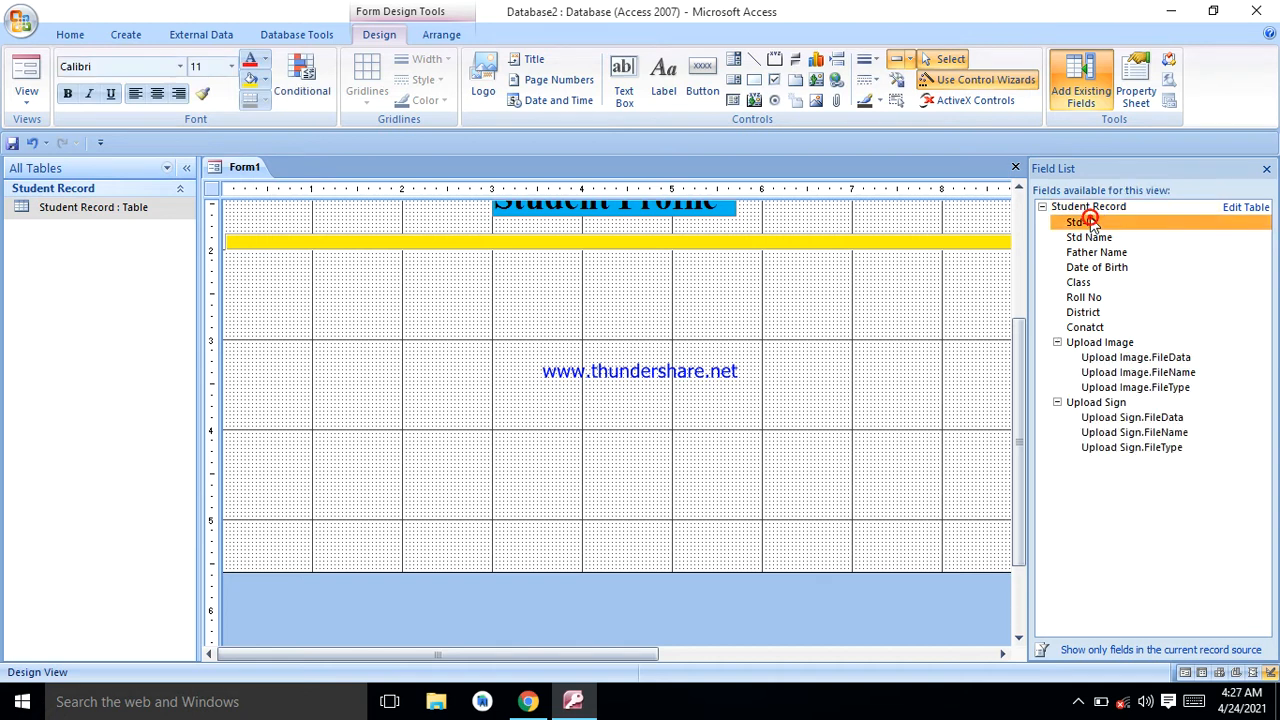
left_click(1092, 238)
left_click(1094, 252)
double_click(1093, 267)
left_click(1080, 282)
double_click(1080, 282)
left_click(1085, 297)
double_click(1085, 297)
double_click(1083, 312)
double_click(1085, 327)
Step: Add the Upload Image and Upload Sign fields to the form and close the field list
double_click(1095, 343)
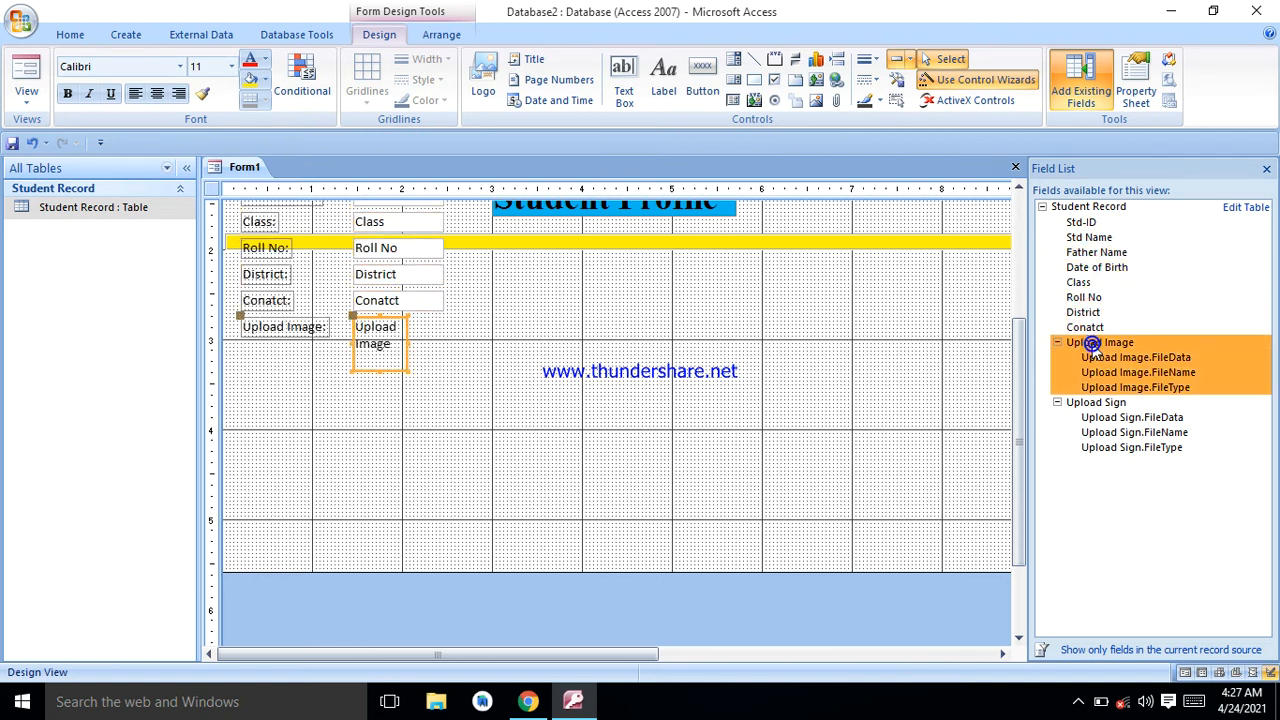
double_click(1096, 405)
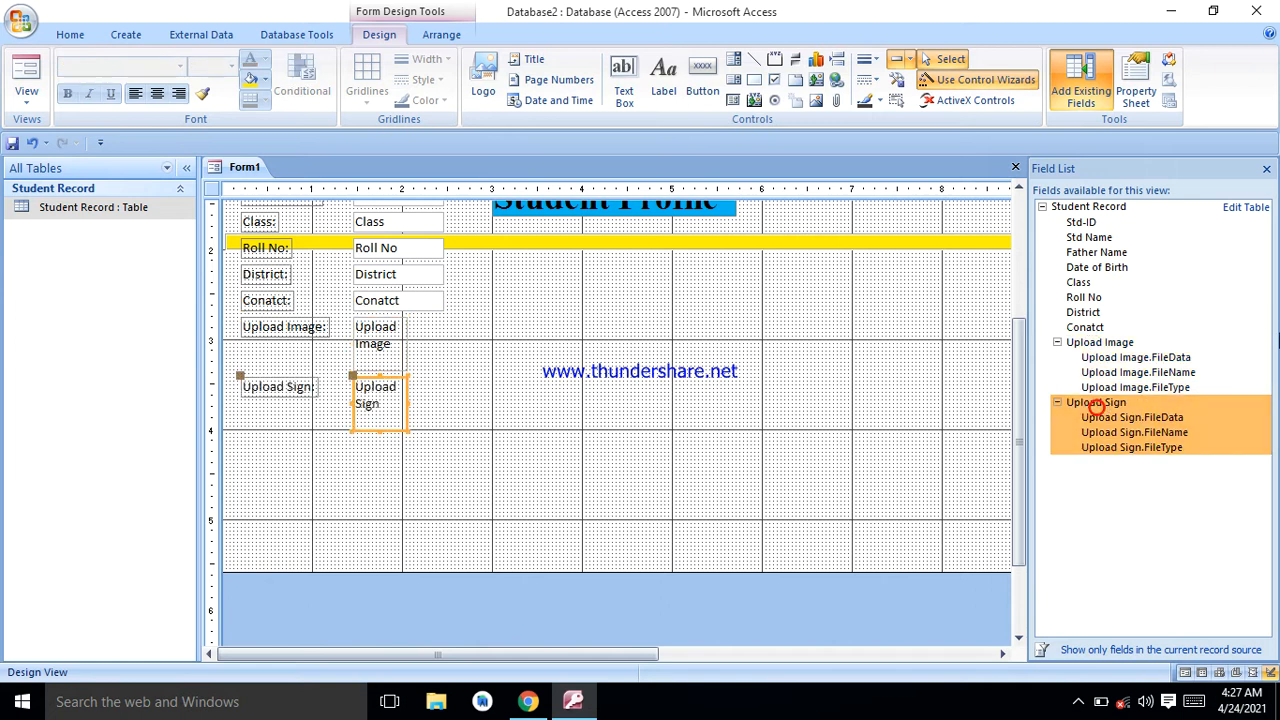
left_click(1267, 167)
Step: Move the whole block of added Student Record fields about 1.4 inches right and 1.75 inches down, below the Student Profile label
left_click_drag(1273, 335, 1273, 253)
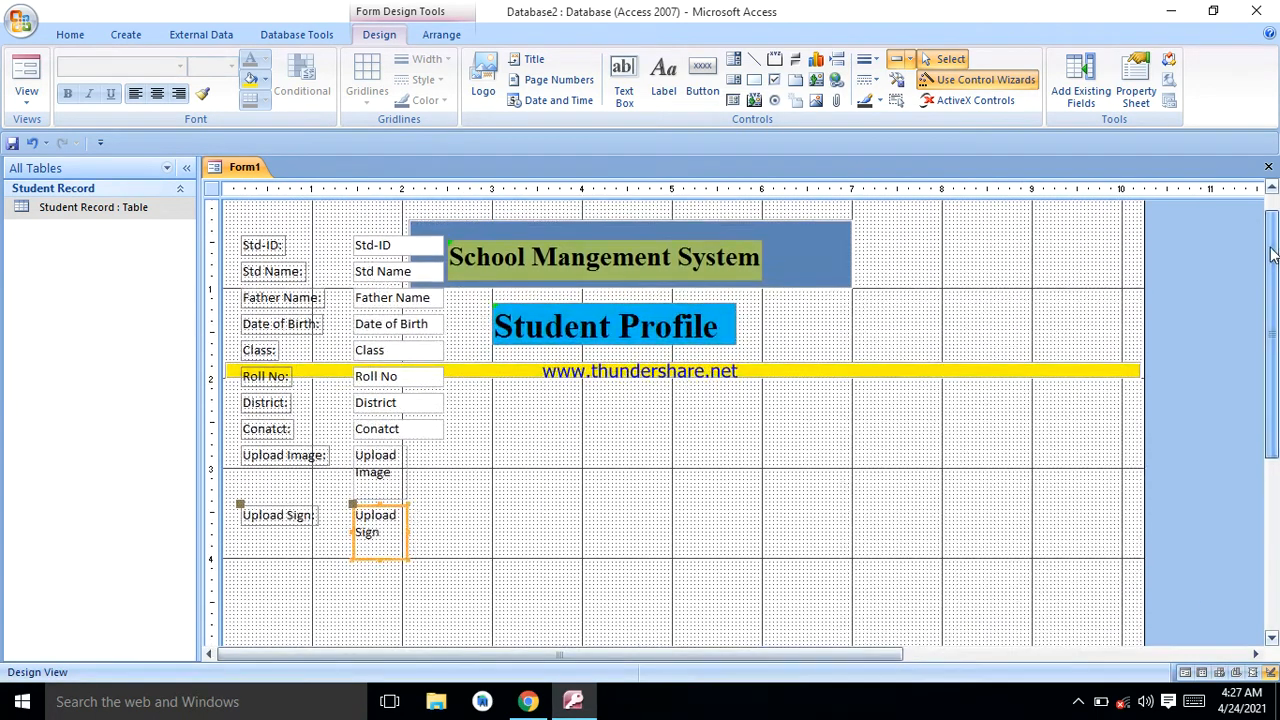
left_click_drag(239, 233, 450, 555)
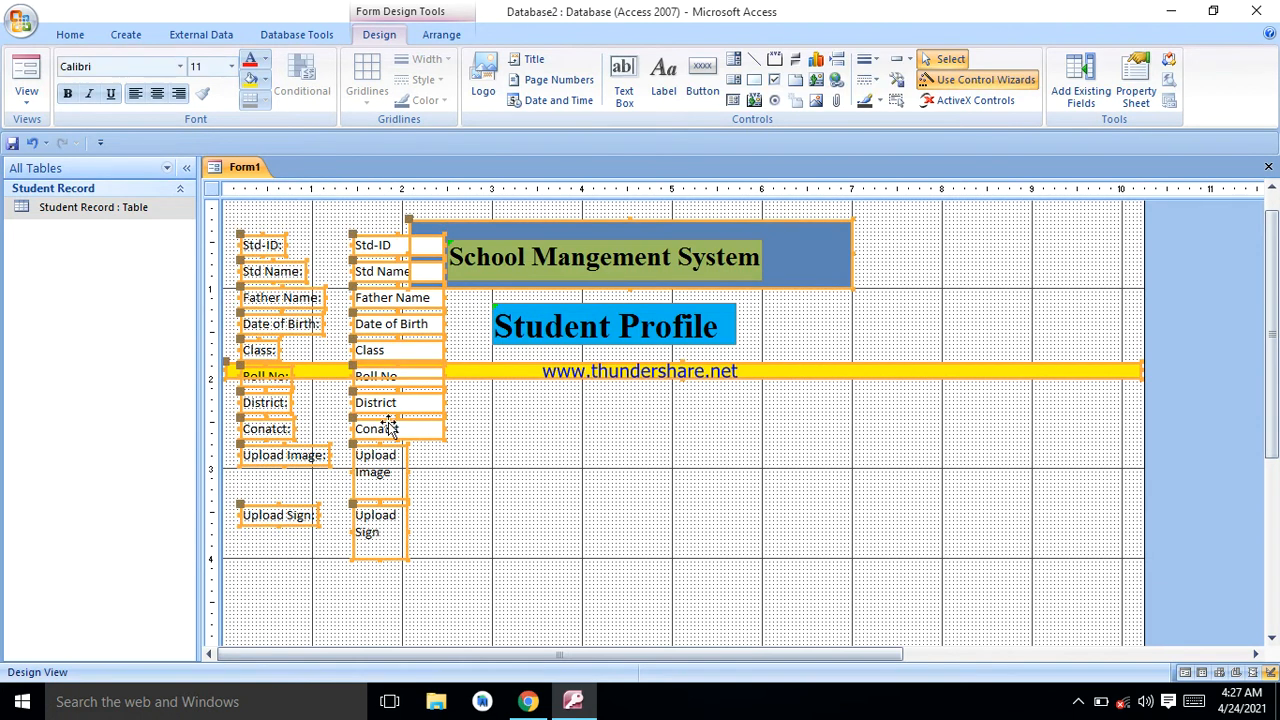
left_click_drag(268, 254, 393, 411)
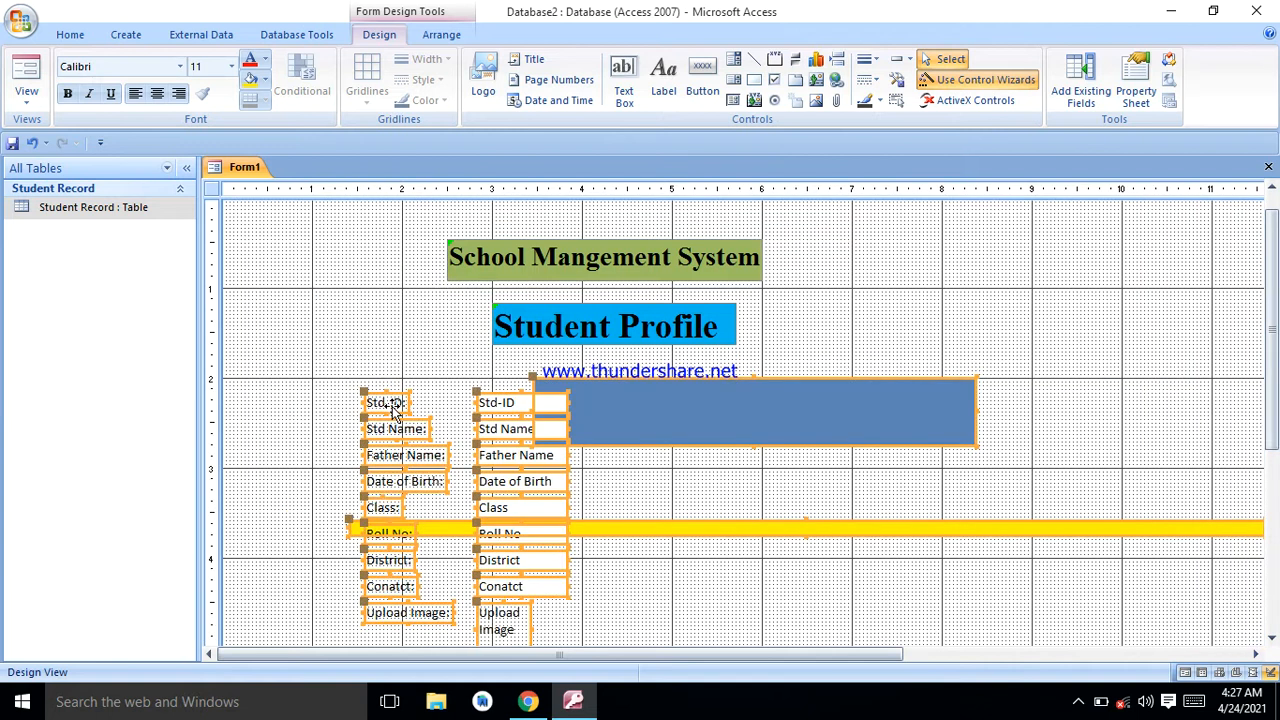
Step: Move the blue heading rectangle back behind the School Mangement System label
double_click(716, 418)
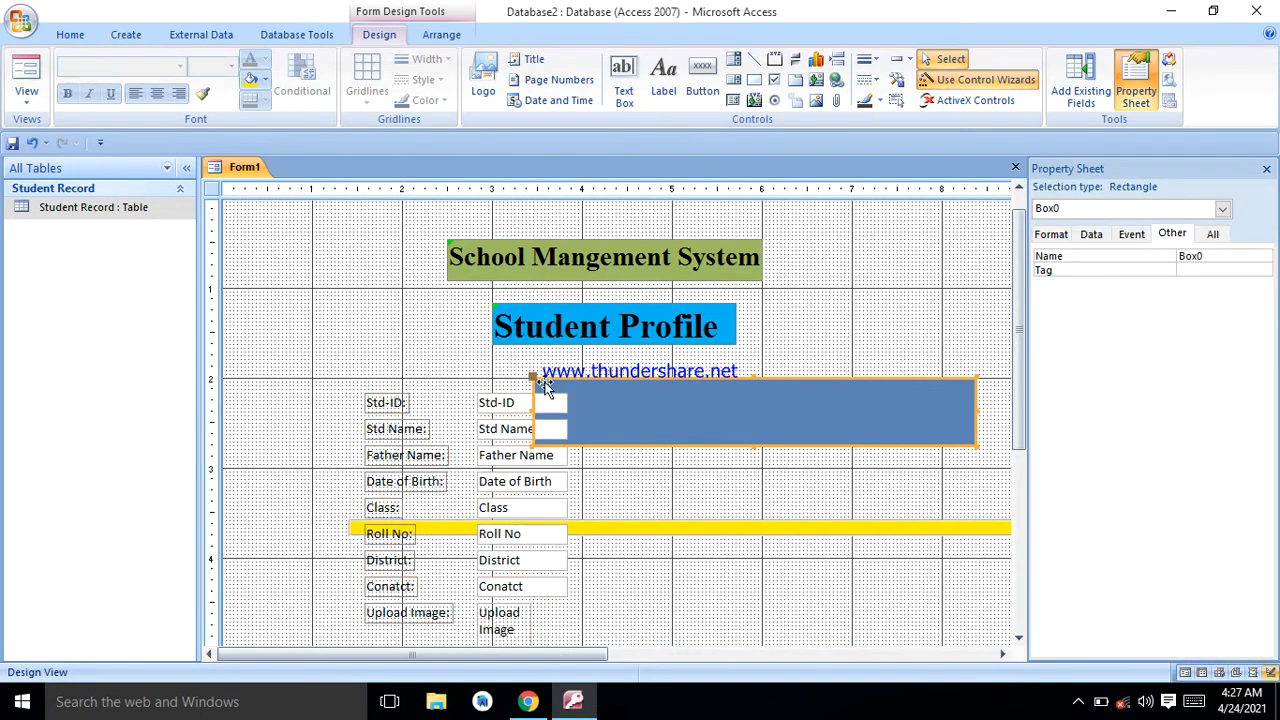
left_click_drag(533, 380, 403, 220)
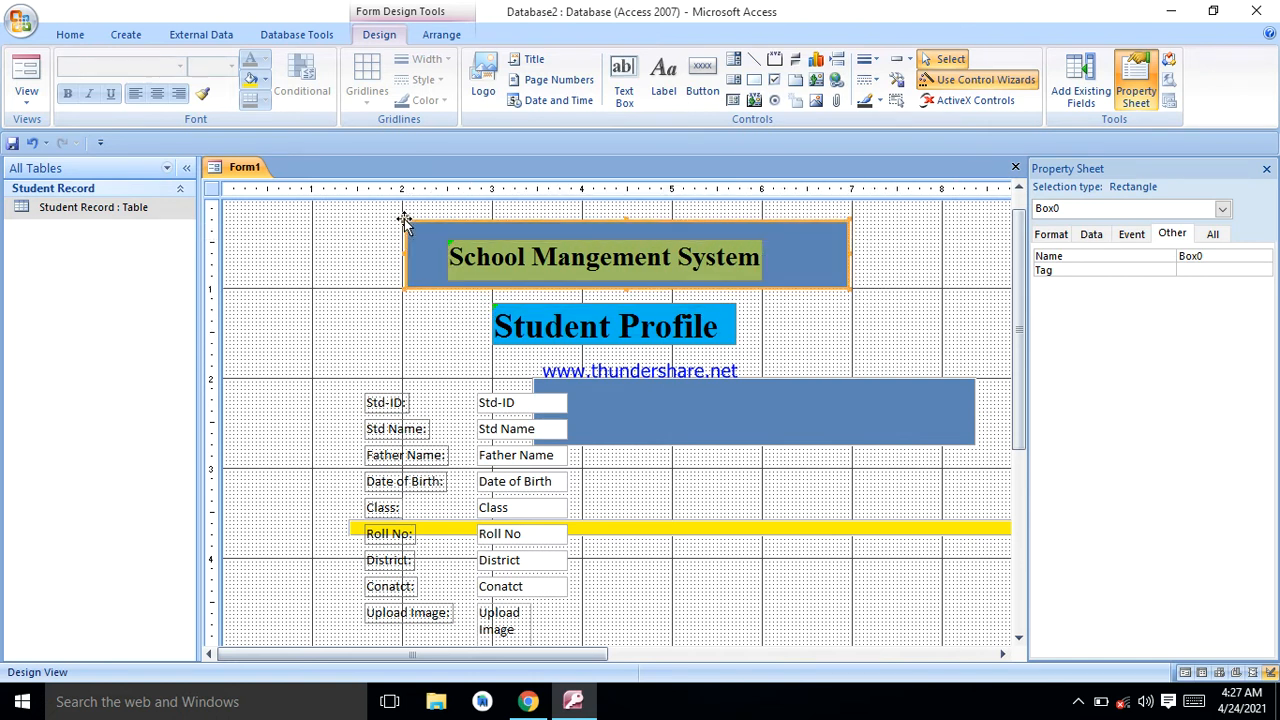
left_click(709, 444)
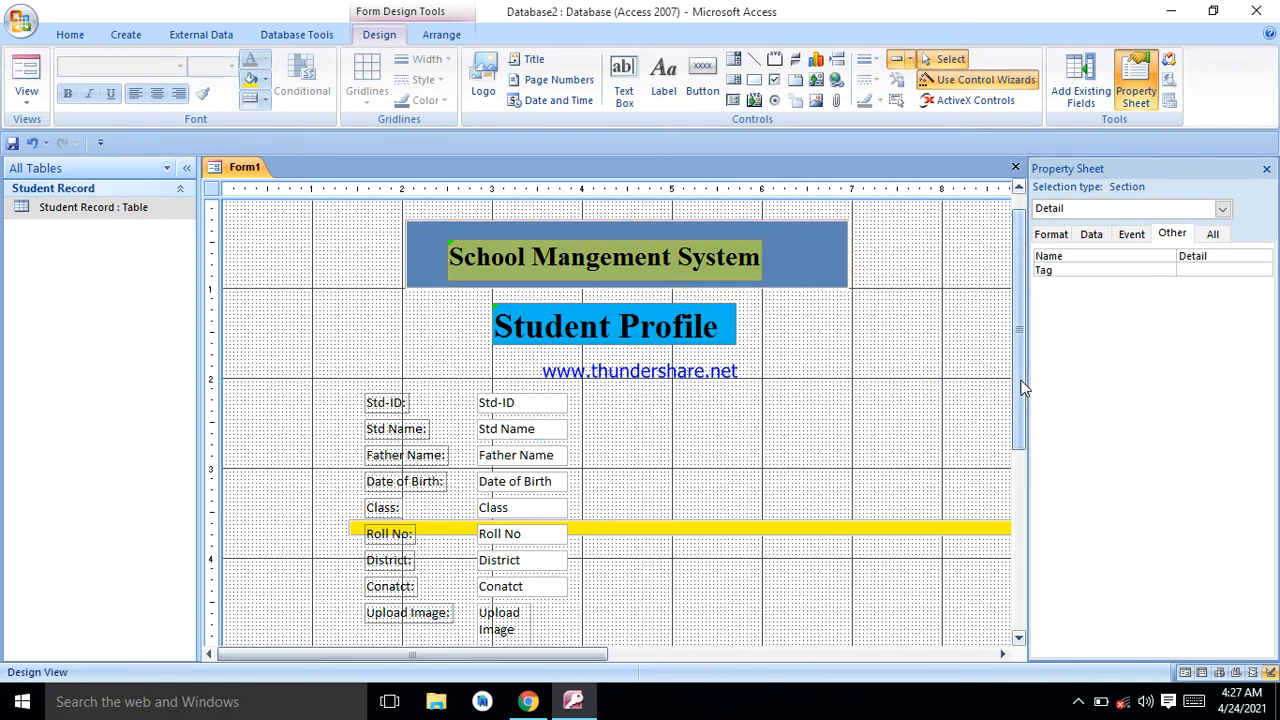
Step: Move the yellow divider bar to the form's left edge, between the Student Profile label and the Std-ID field
left_click_drag(1022, 405, 1022, 418)
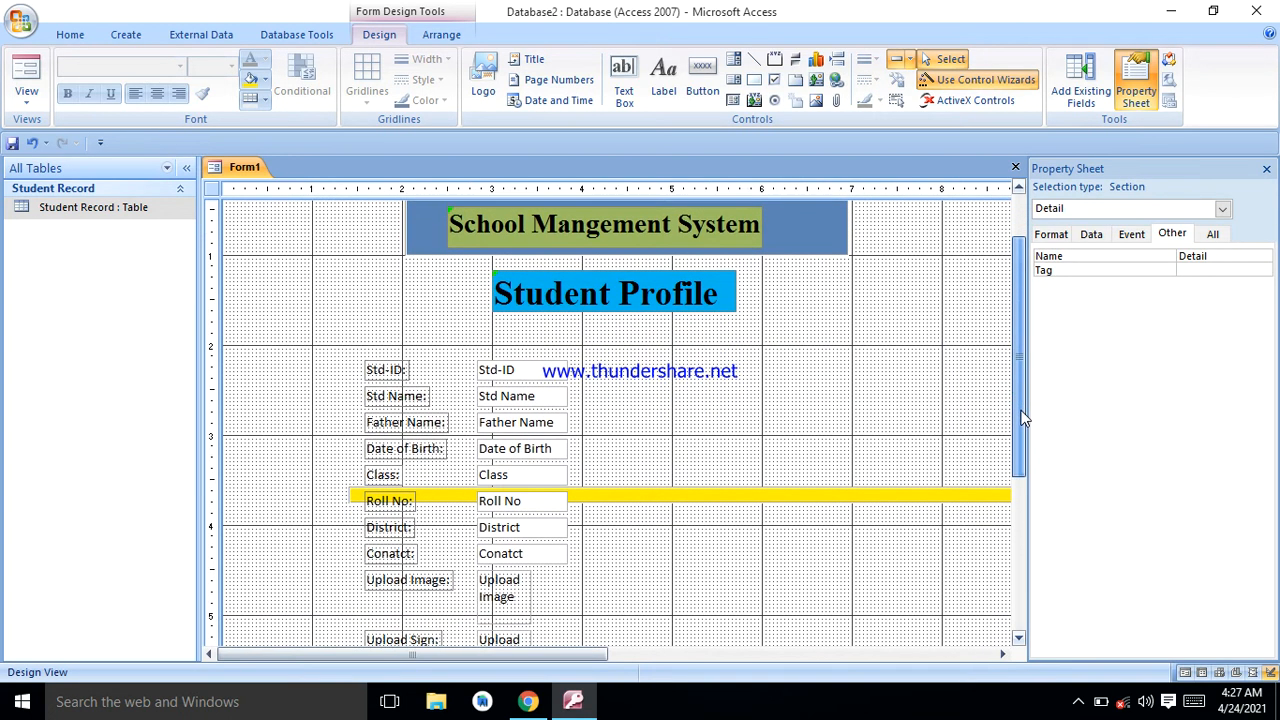
left_click(874, 496)
left_click_drag(348, 492, 229, 331)
left_click(704, 481)
left_click_drag(1025, 373, 1036, 428)
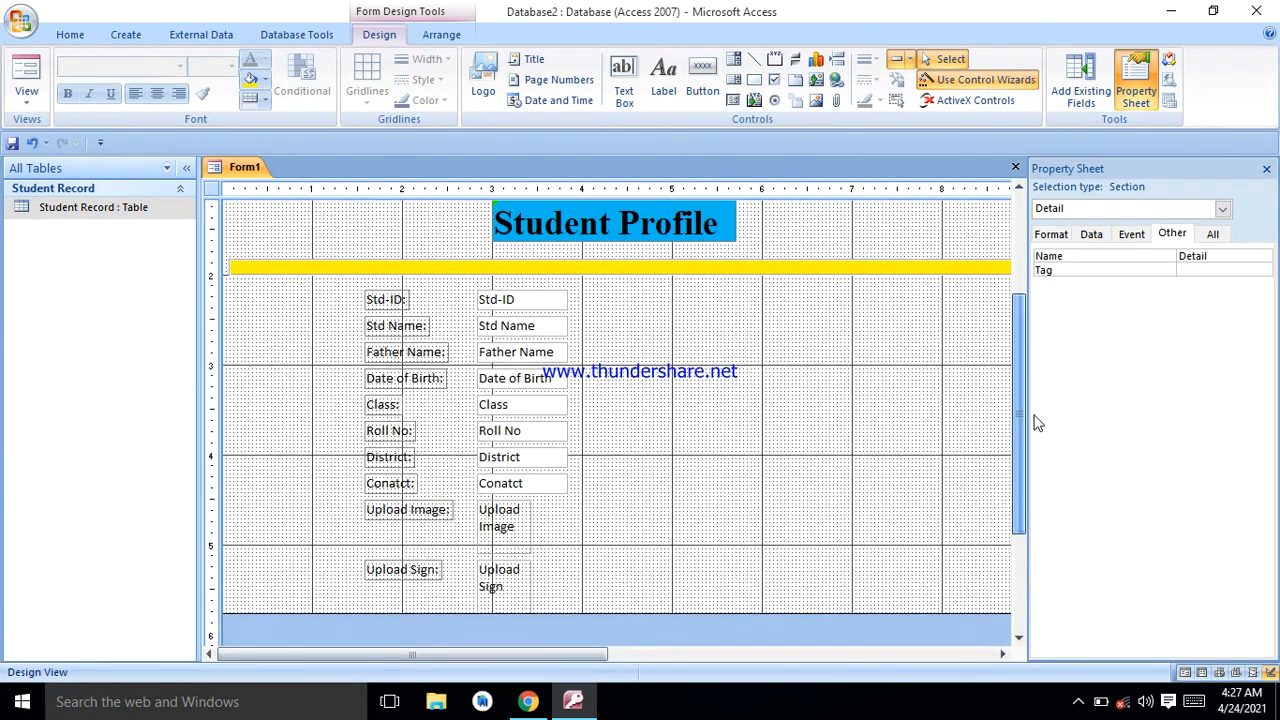
Step: Close the property sheet and move the Upload Image and Upload Sign fields about 4.7 inches right and 2 inches up
left_click(1266, 168)
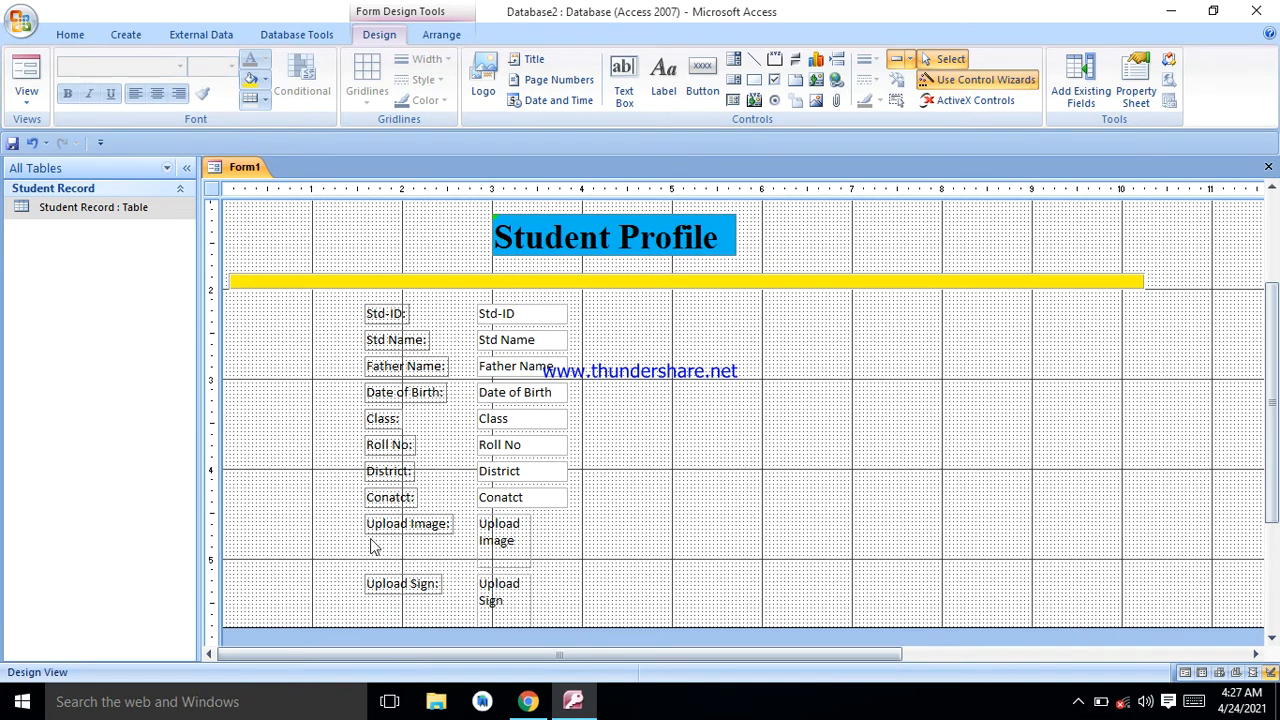
left_click_drag(357, 521, 549, 616)
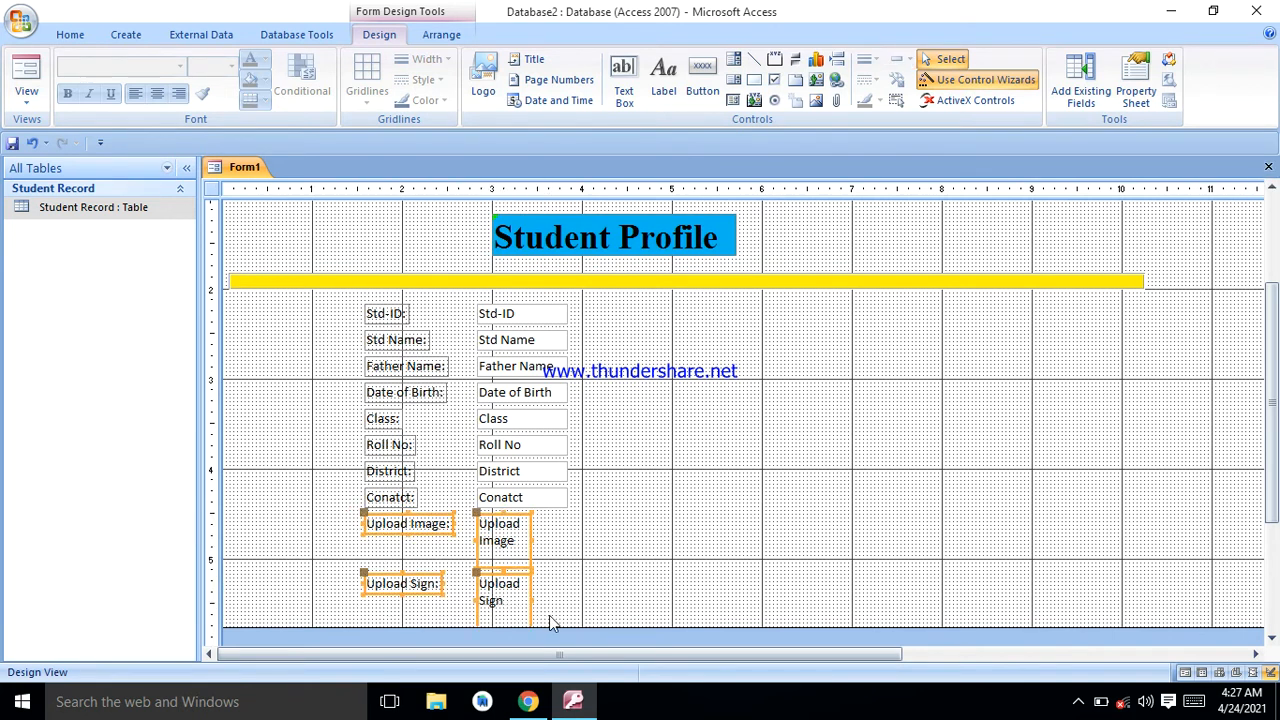
left_click_drag(515, 540, 938, 363)
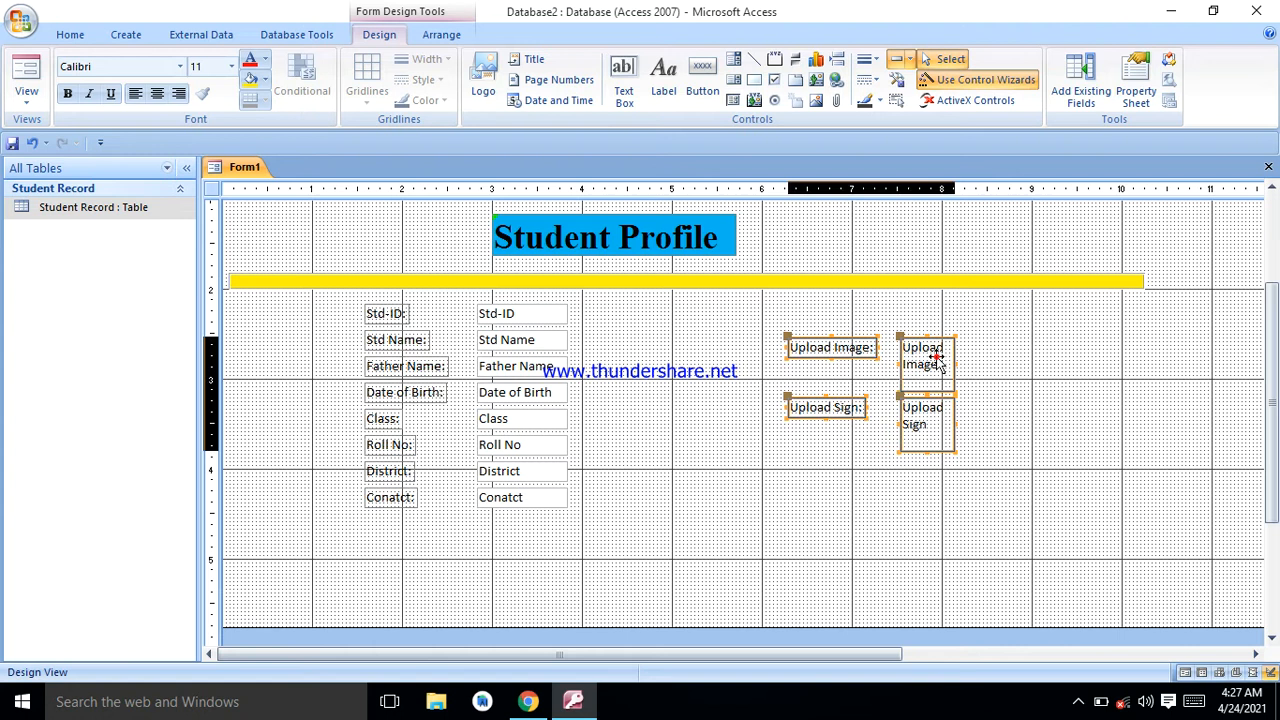
left_click(1008, 388)
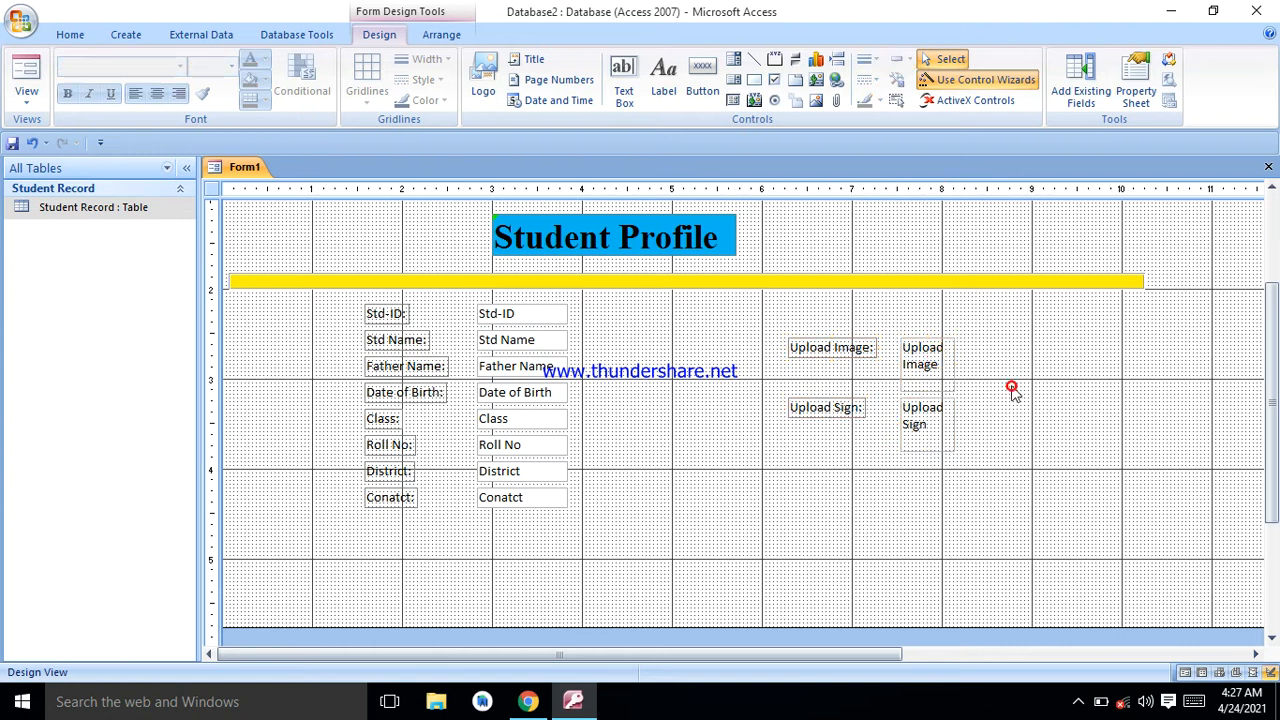
Step: Widen the Std Name and Father Name text boxes to about 1.4 inches each
left_click(557, 341)
left_click_drag(568, 341, 600, 340)
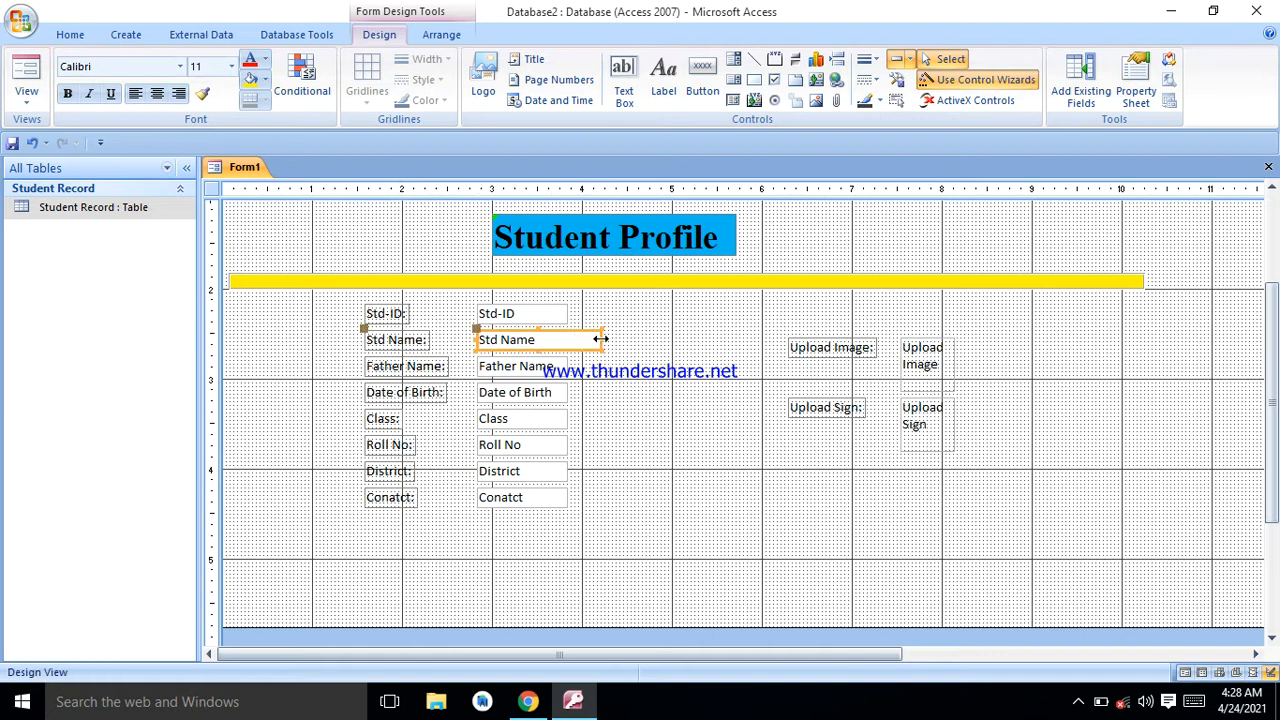
left_click(555, 364)
left_click_drag(568, 366, 601, 368)
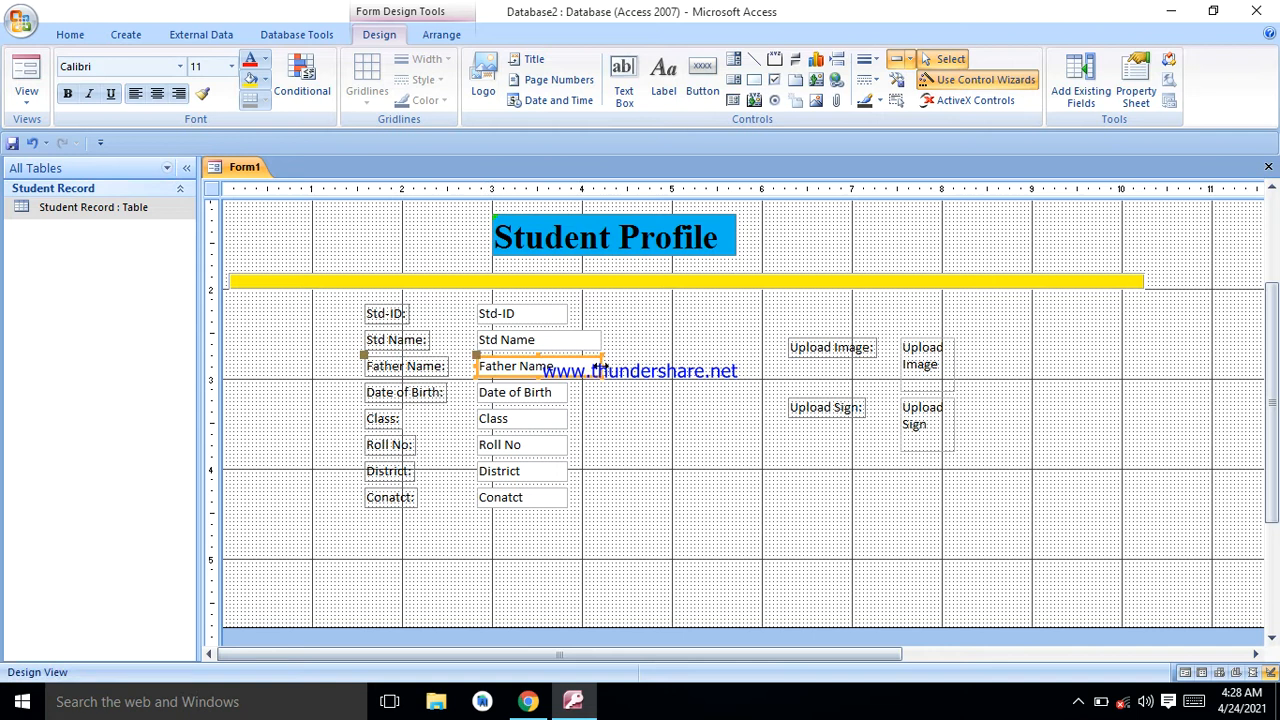
left_click(527, 315)
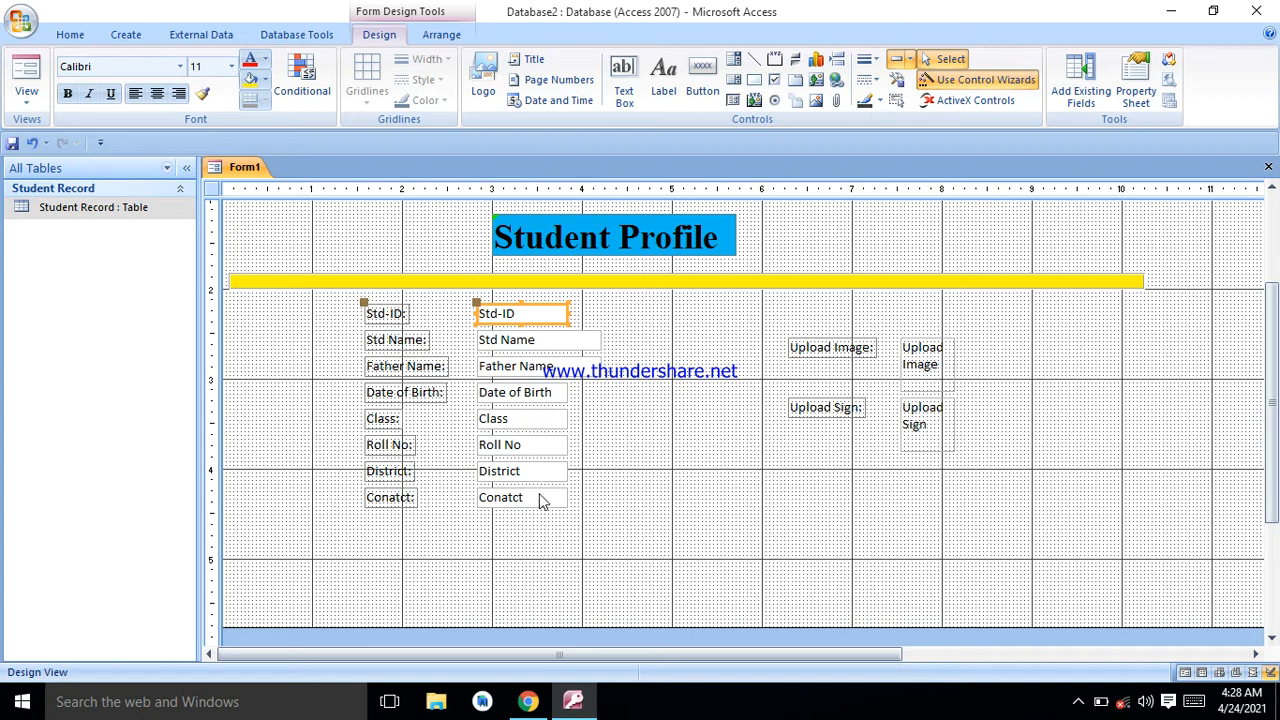
left_click(518, 341)
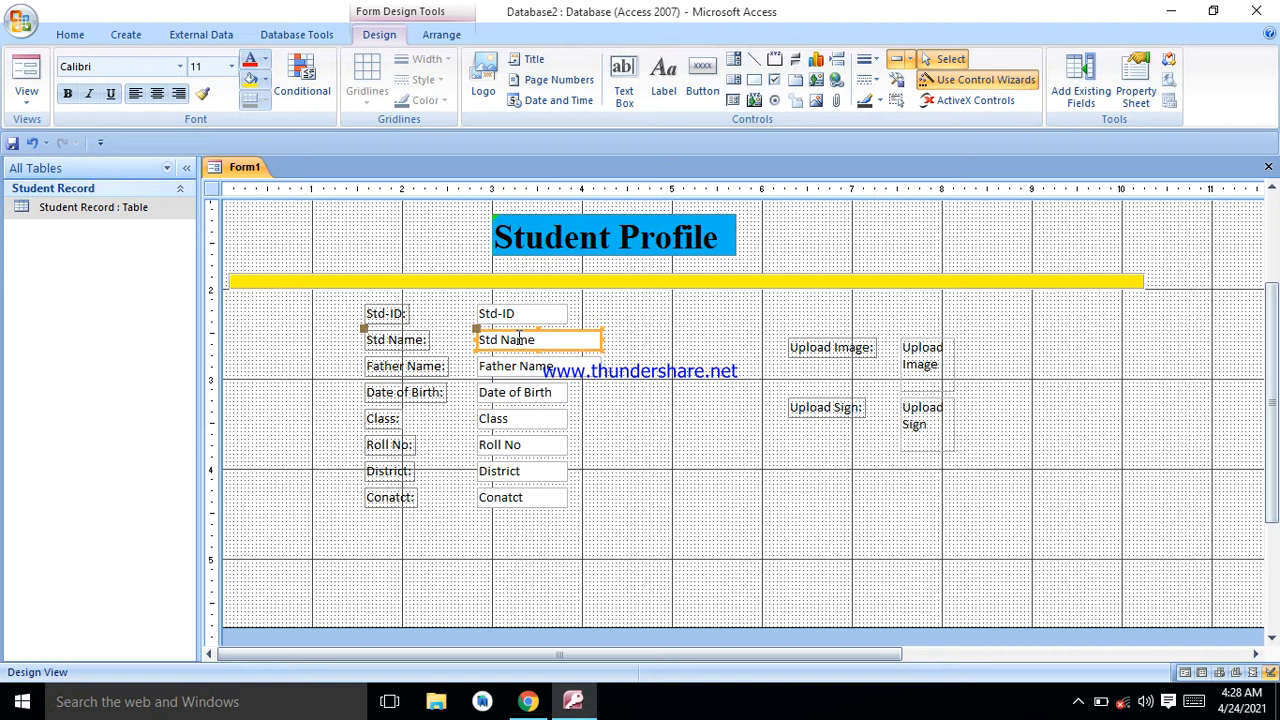
left_click(707, 617)
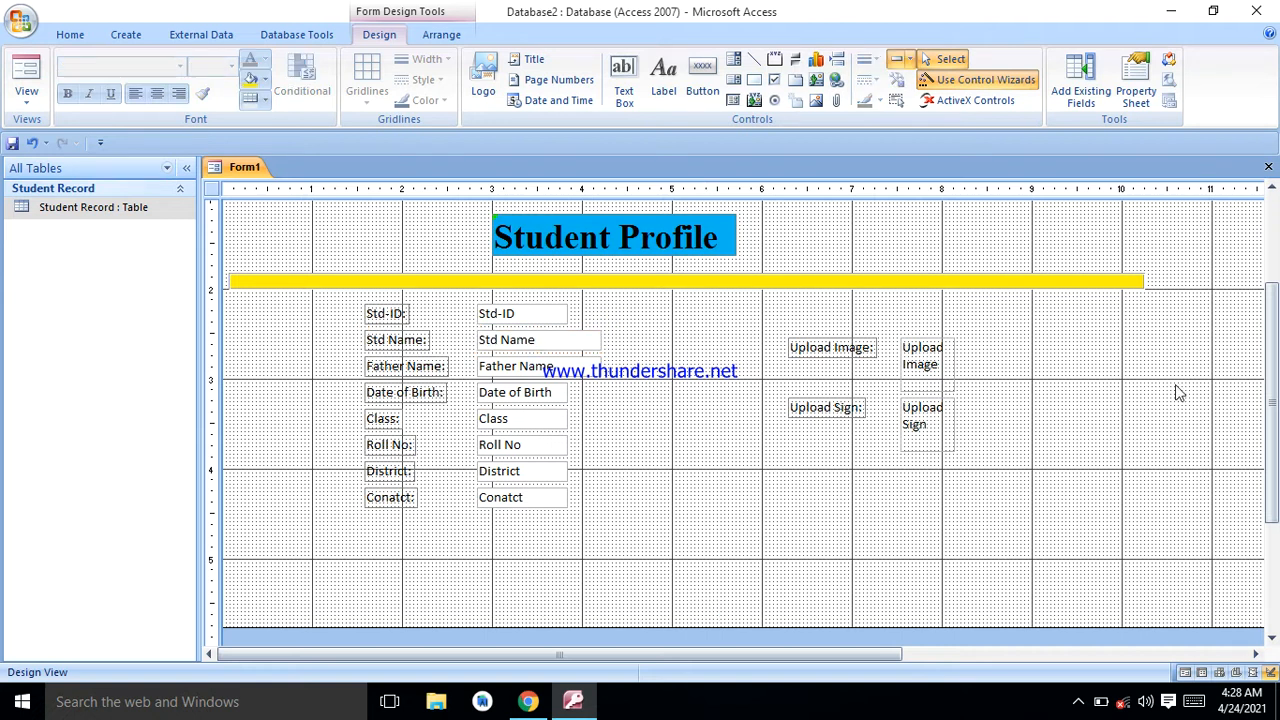
Step: Move the Upload Sign box and its label lower and apart, and enlarge the box to about 1.25 by 1 inch
left_click(916, 416)
left_click_drag(902, 397, 917, 438)
left_click(838, 408)
left_click_drag(790, 398, 764, 445)
left_click(955, 474)
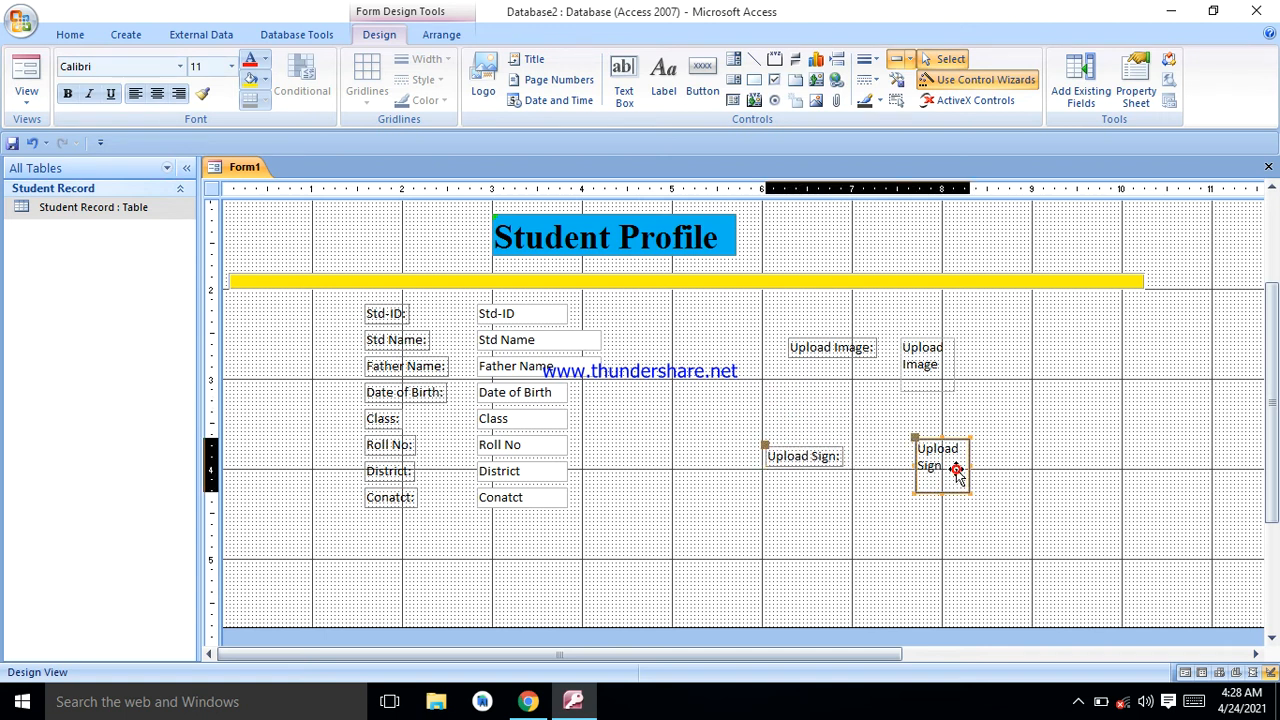
left_click_drag(913, 493, 858, 531)
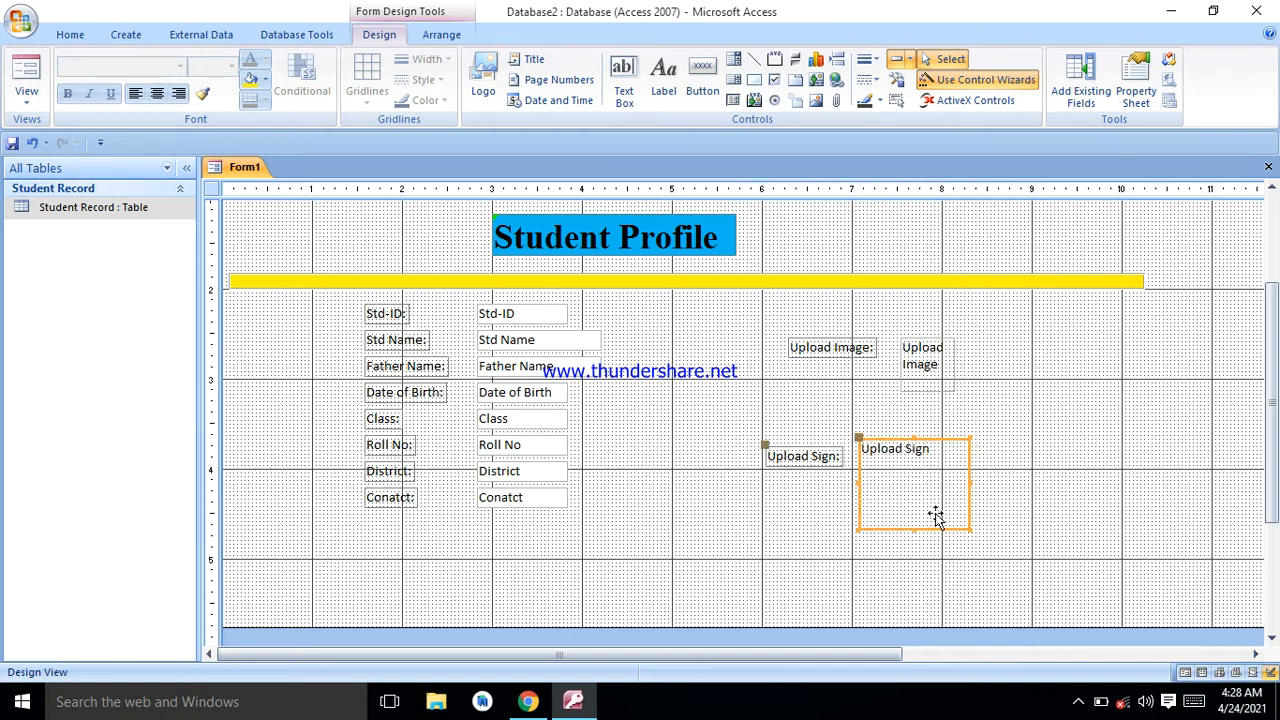
Step: Move the Upload Image label level with the Std-ID row and enlarge the Upload Image box to about 1.8 by 1.25 inches
left_click(922, 370)
left_click(850, 350)
left_click_drag(783, 343, 758, 308)
left_click(920, 355)
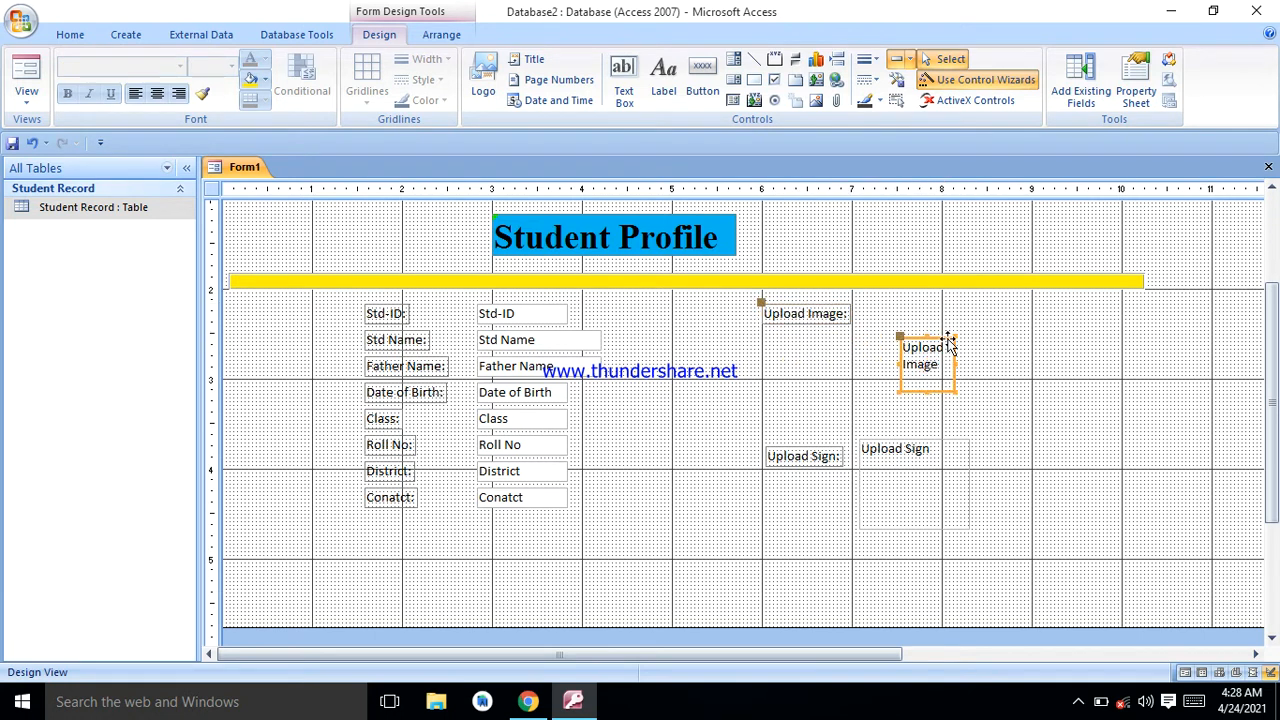
left_click_drag(955, 339, 1030, 298)
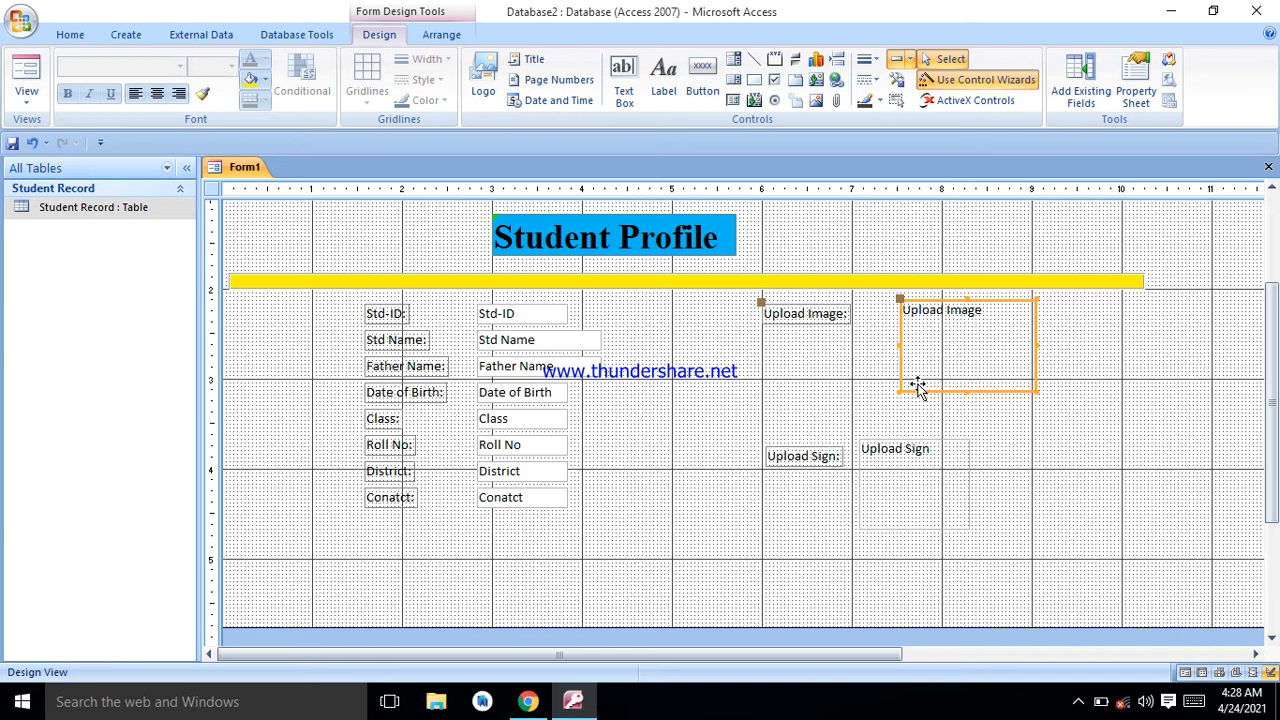
left_click_drag(902, 391, 871, 412)
left_click(1064, 481)
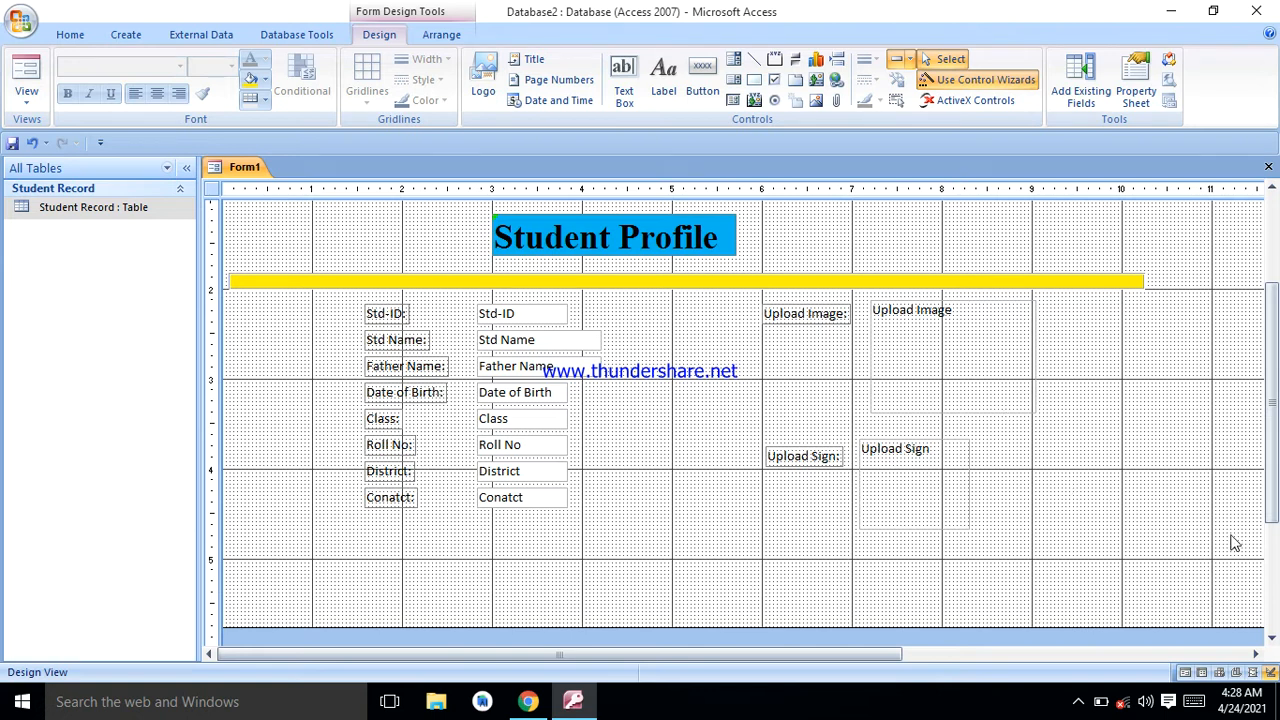
Step: Extend the form's Detail section to a height of about 6 inches and narrow the form to about 10.3 inches, at the yellow bar's end
left_click_drag(1272, 385, 1272, 431)
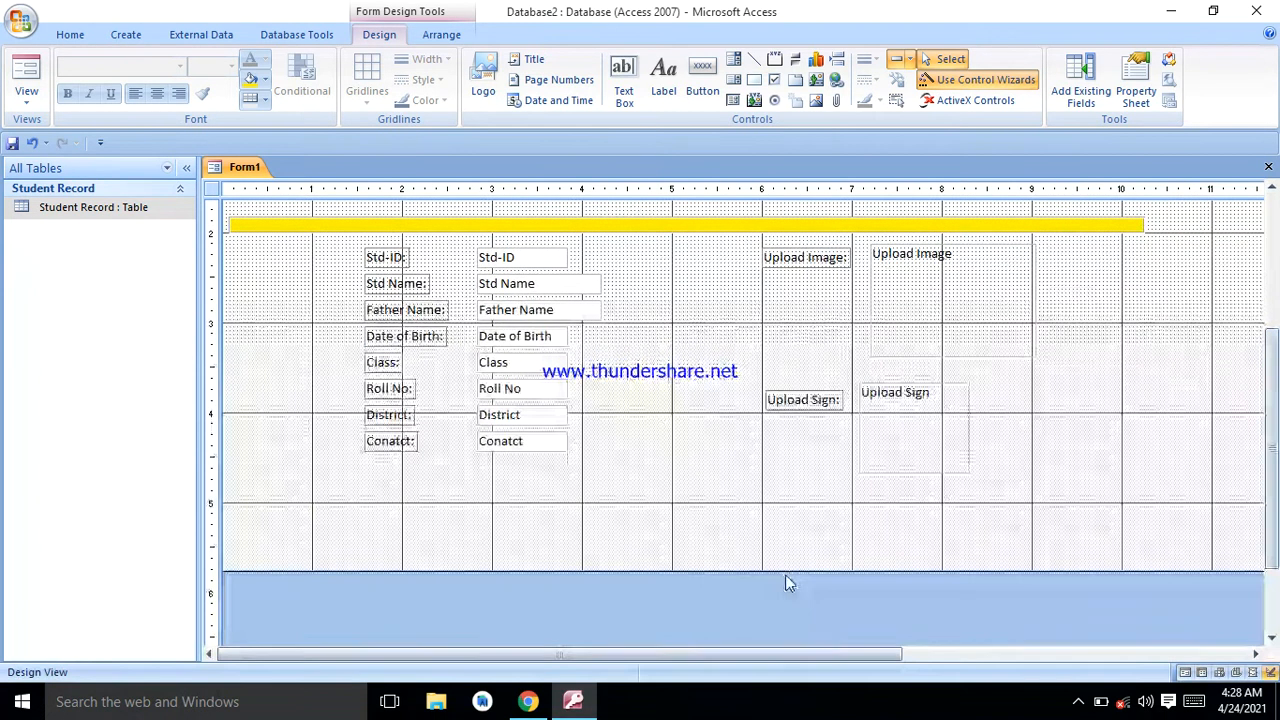
left_click_drag(775, 572, 774, 600)
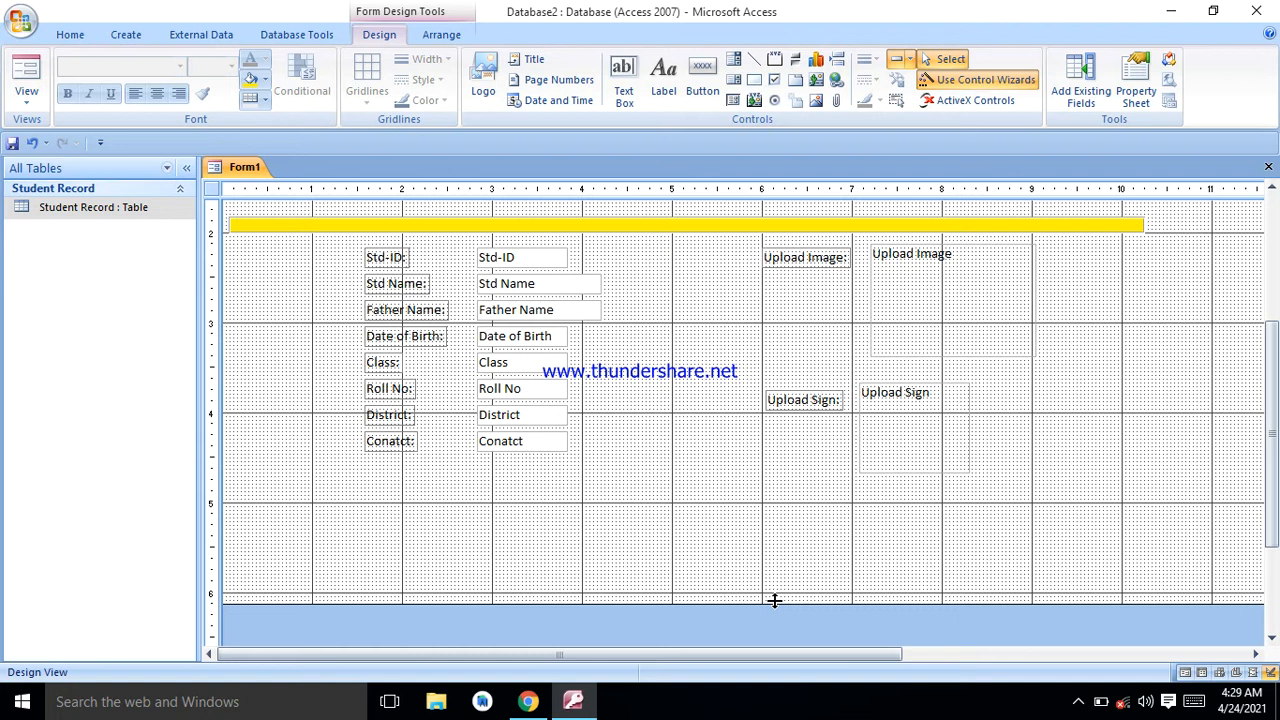
left_click_drag(774, 600, 774, 591)
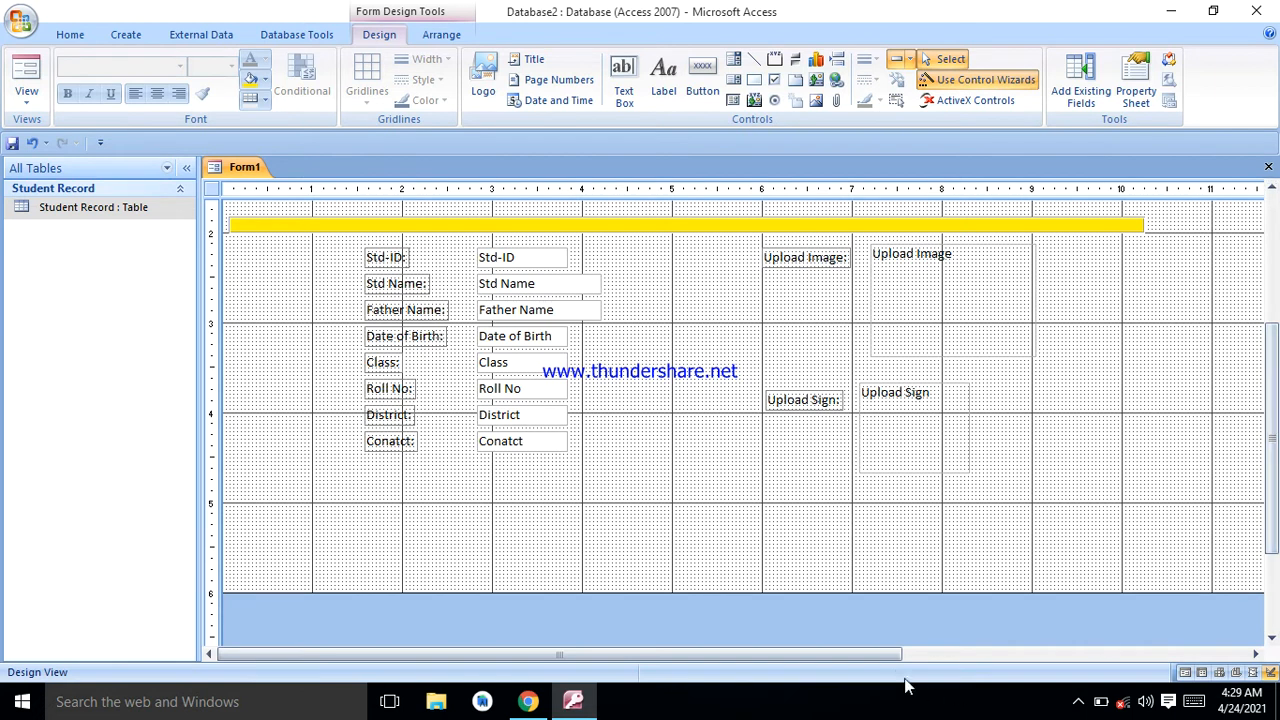
left_click_drag(887, 655, 1080, 655)
left_click_drag(1076, 272, 958, 266)
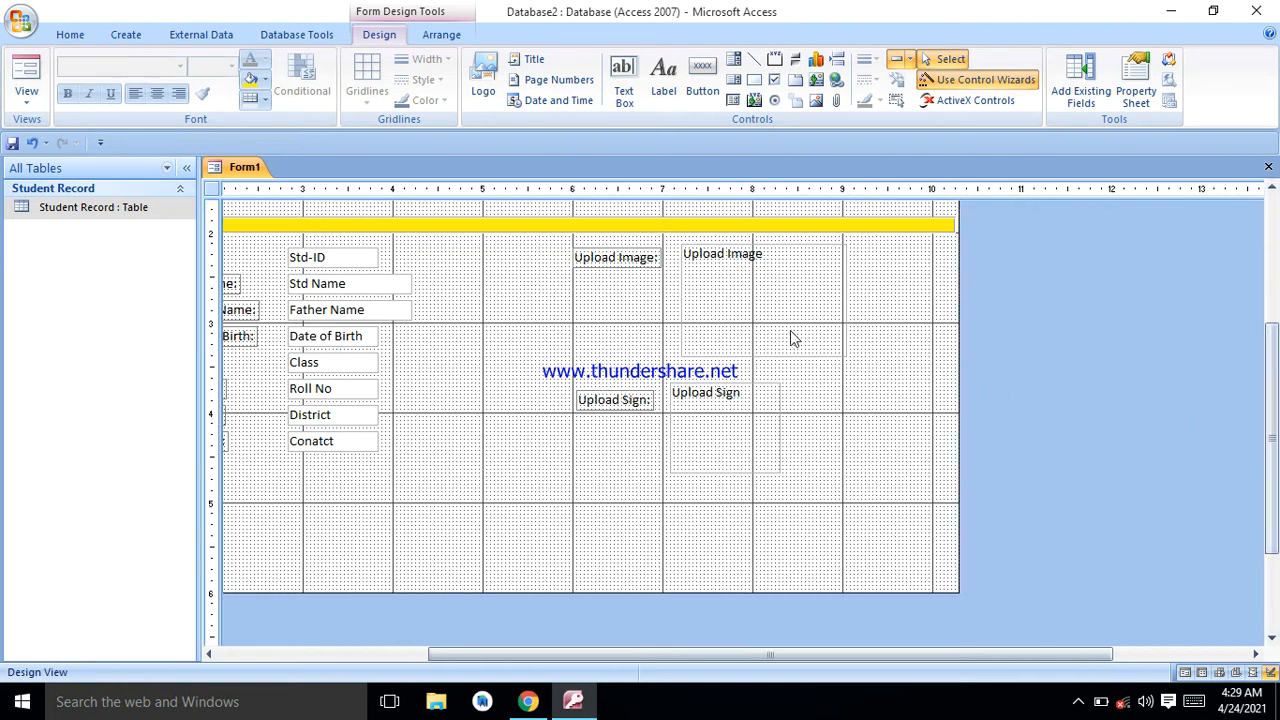
Step: Draw a thin rectangle along the Detail section's bottom edge and fill it with yellow
left_click(753, 79)
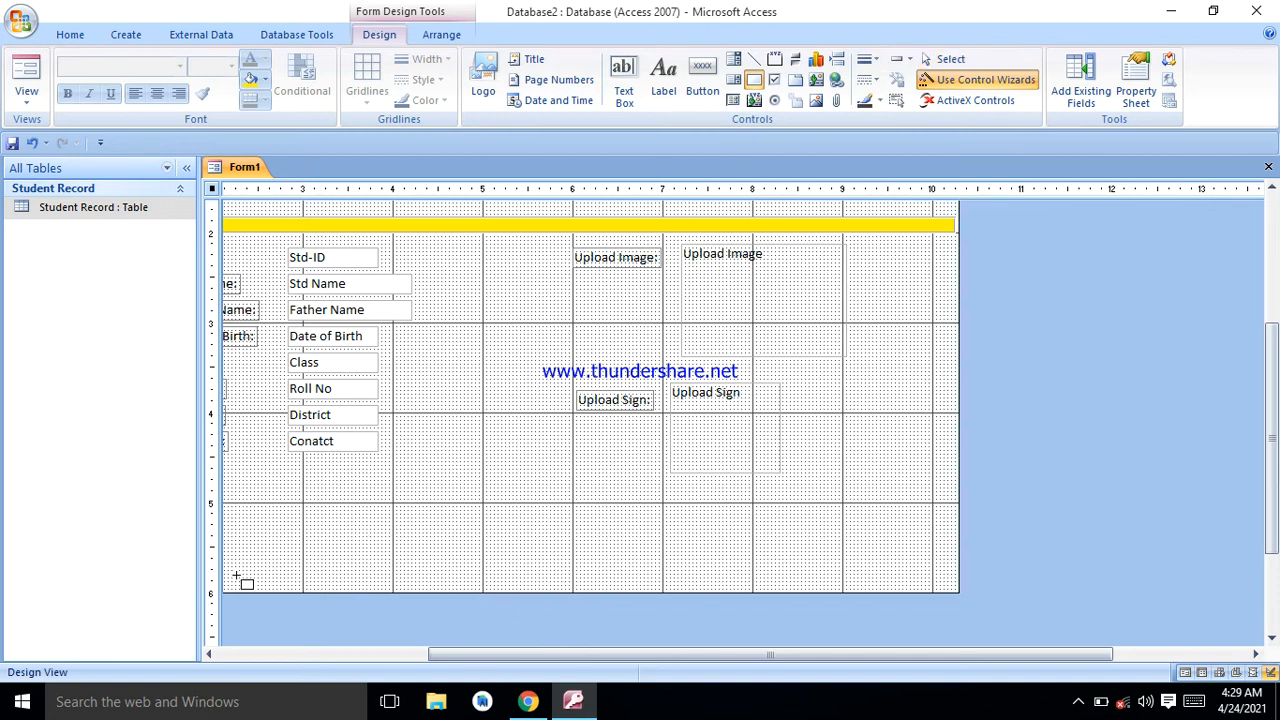
left_click_drag(228, 574, 958, 591)
left_click(251, 79)
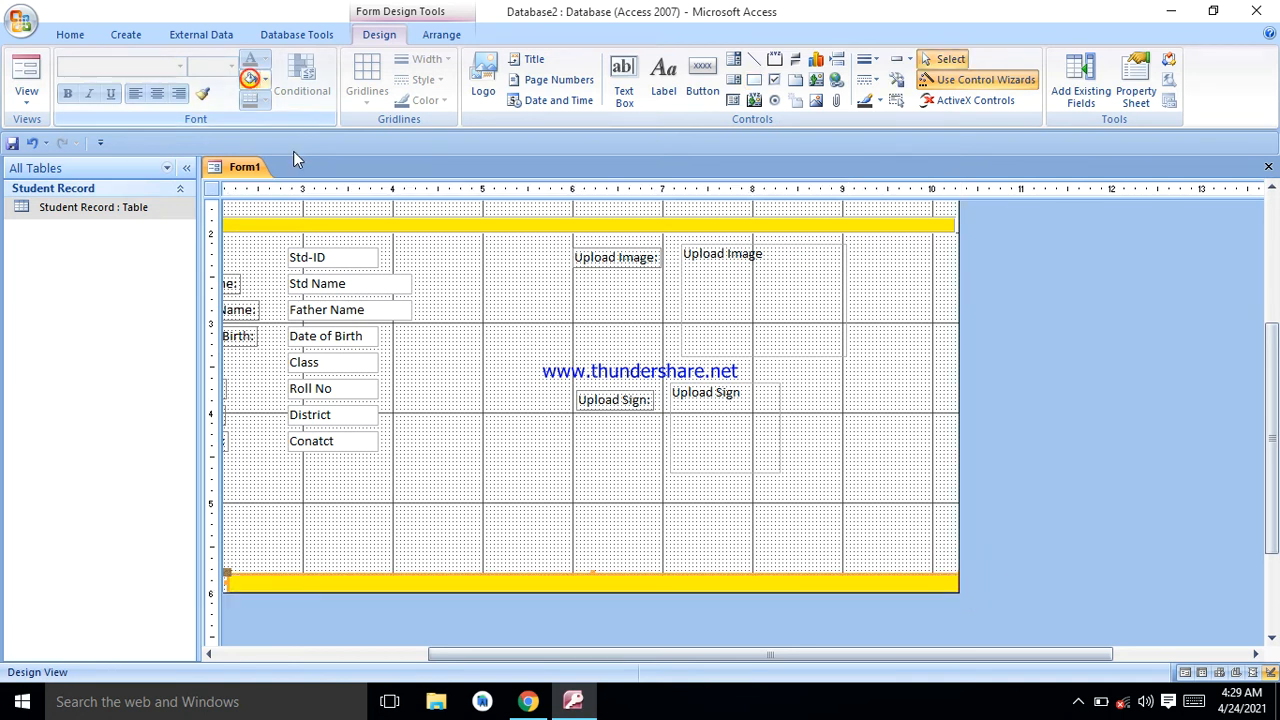
left_click(504, 493)
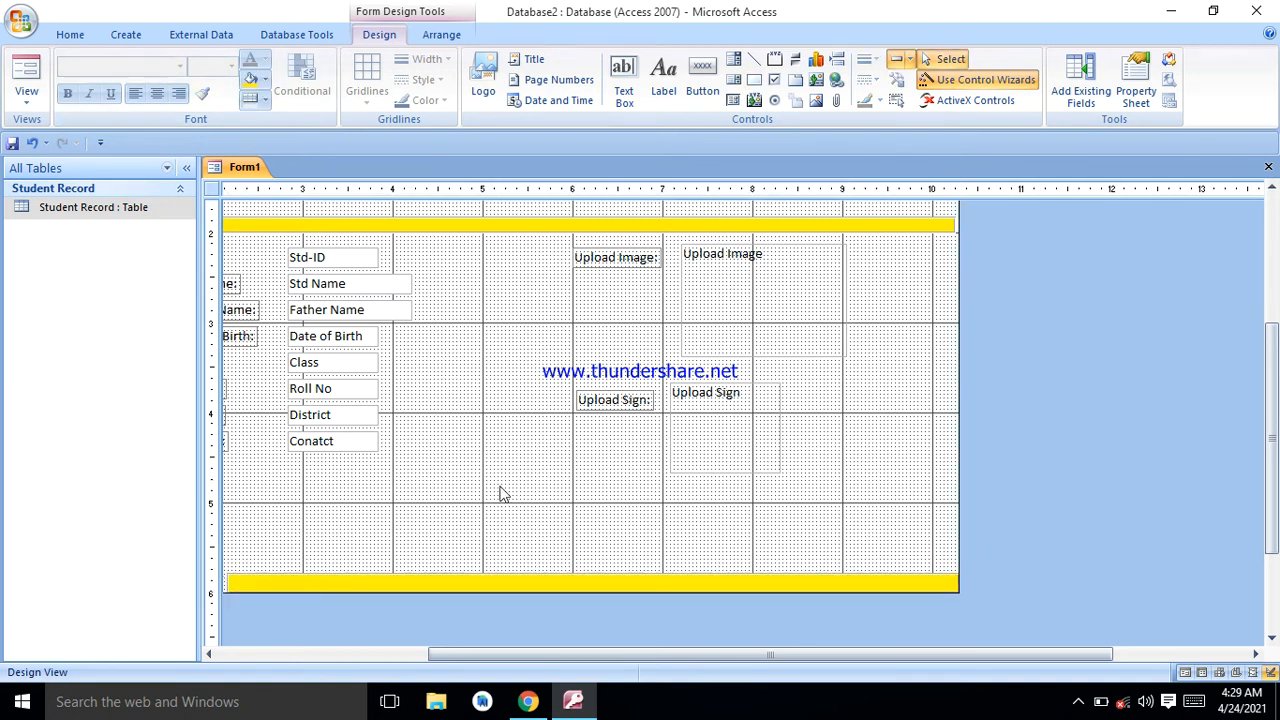
Step: Try light red, dark red and no fill as the Detail section's background colour
right_click(505, 390)
mouse_move(663, 469)
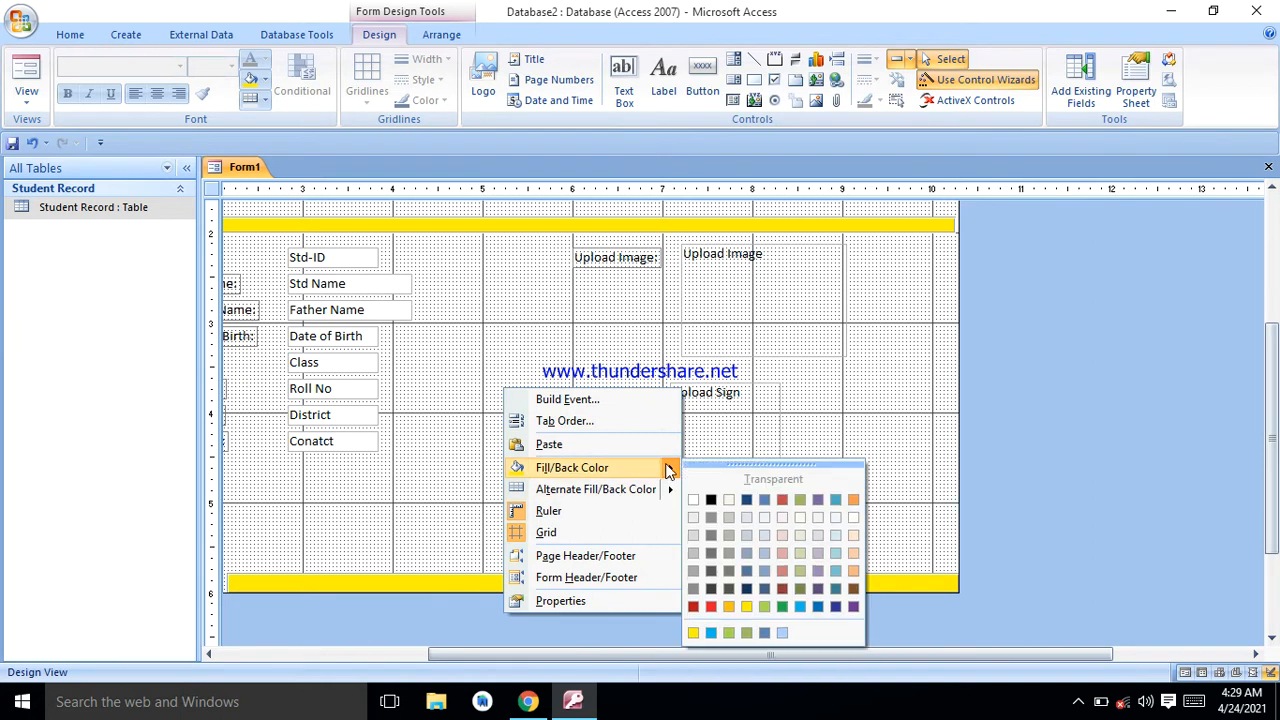
left_click(782, 555)
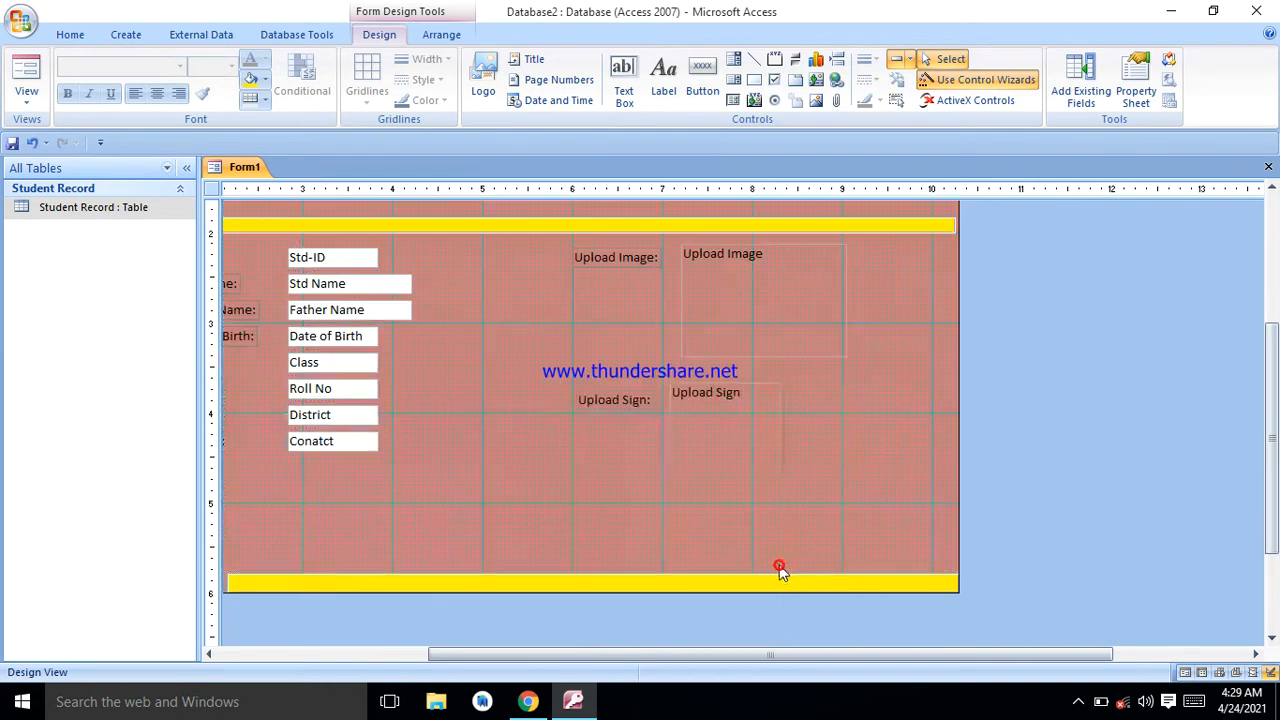
right_click(476, 368)
mouse_move(640, 448)
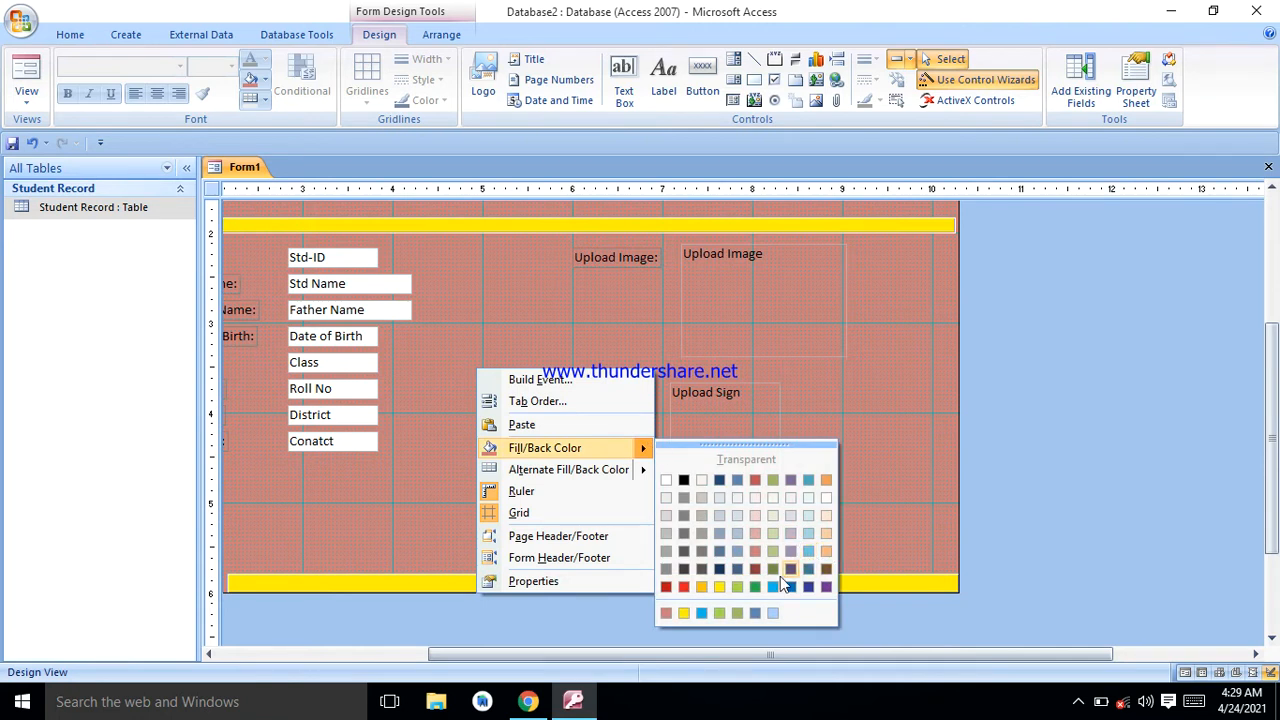
left_click(667, 587)
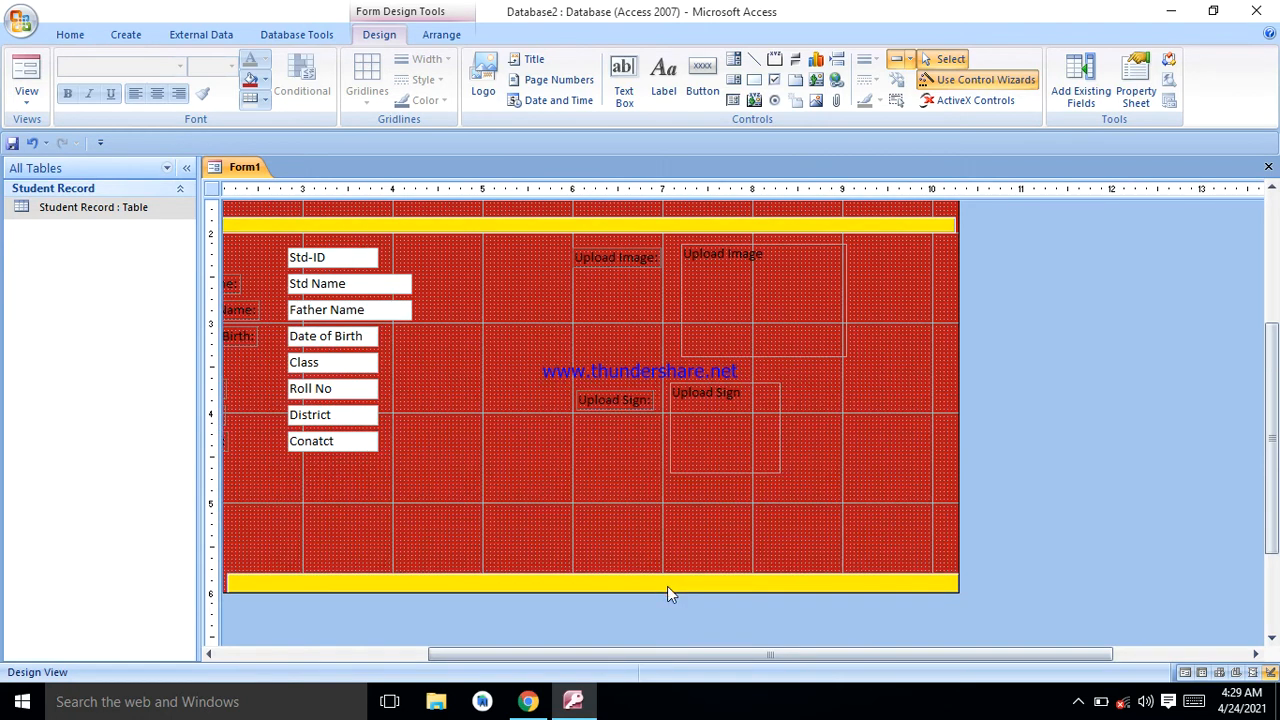
right_click(520, 402)
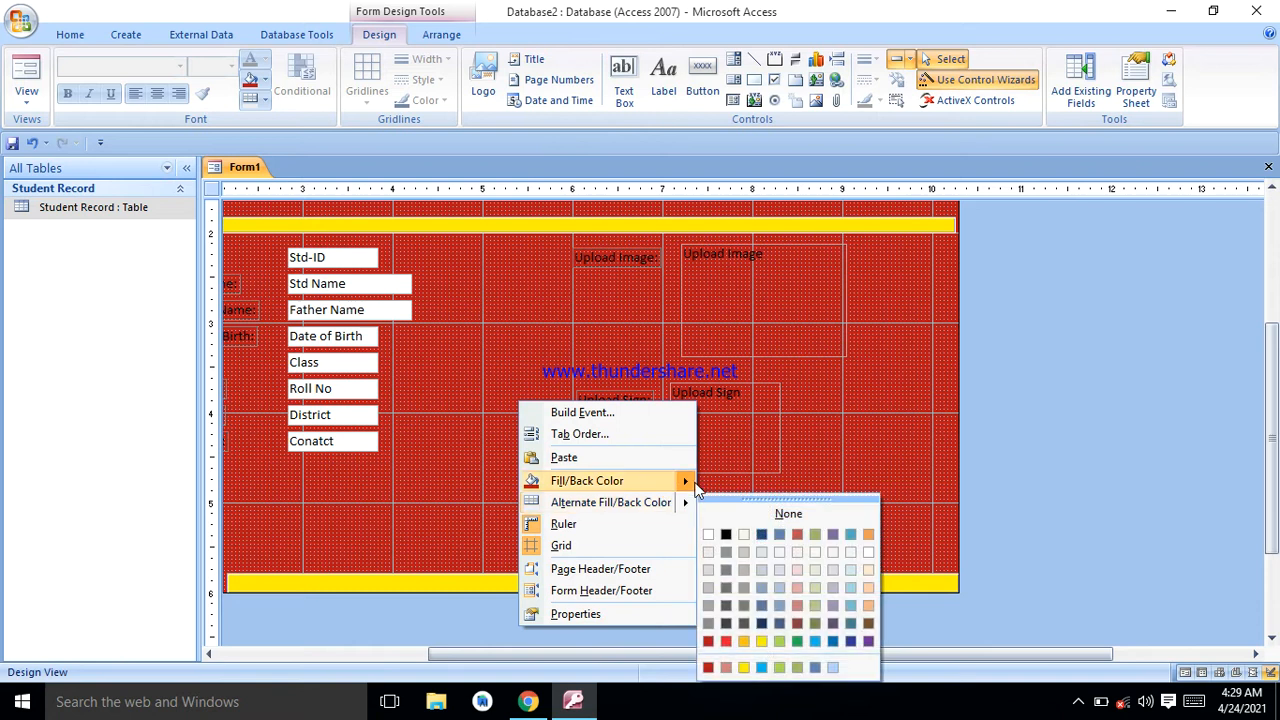
left_click(805, 521)
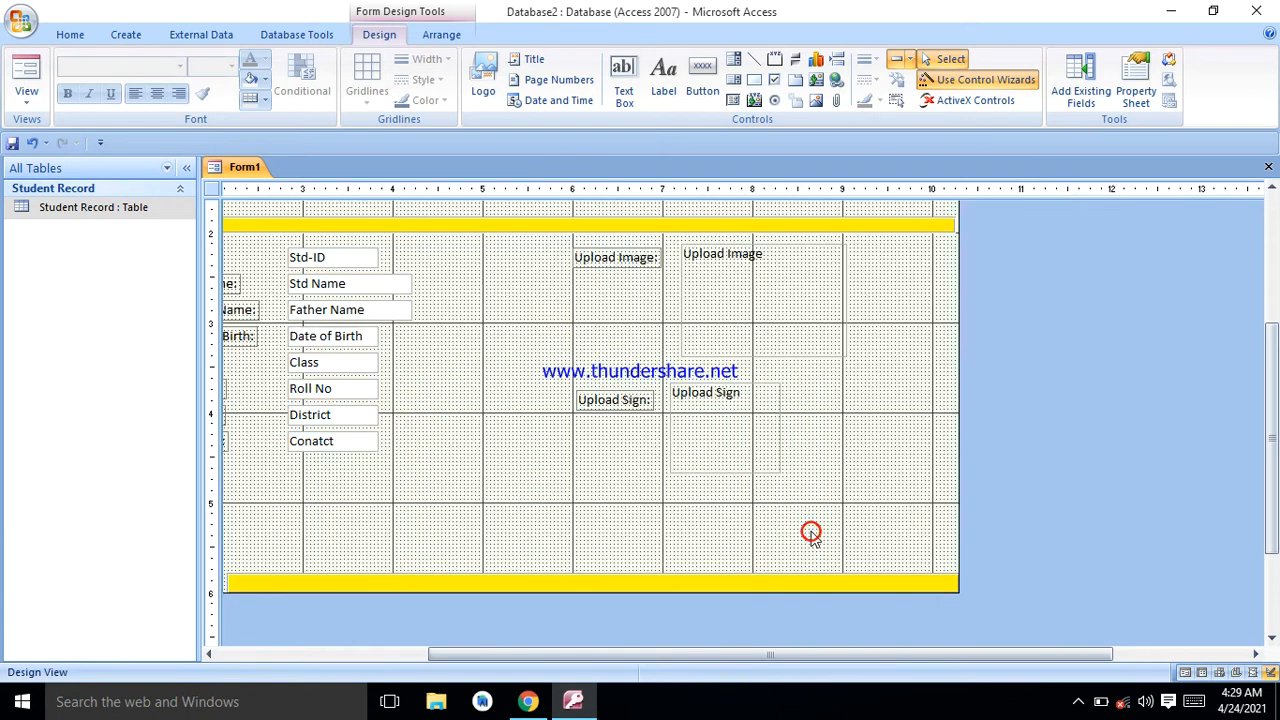
Step: Fill the Detail section's background with light orange
right_click(522, 449)
mouse_move(688, 527)
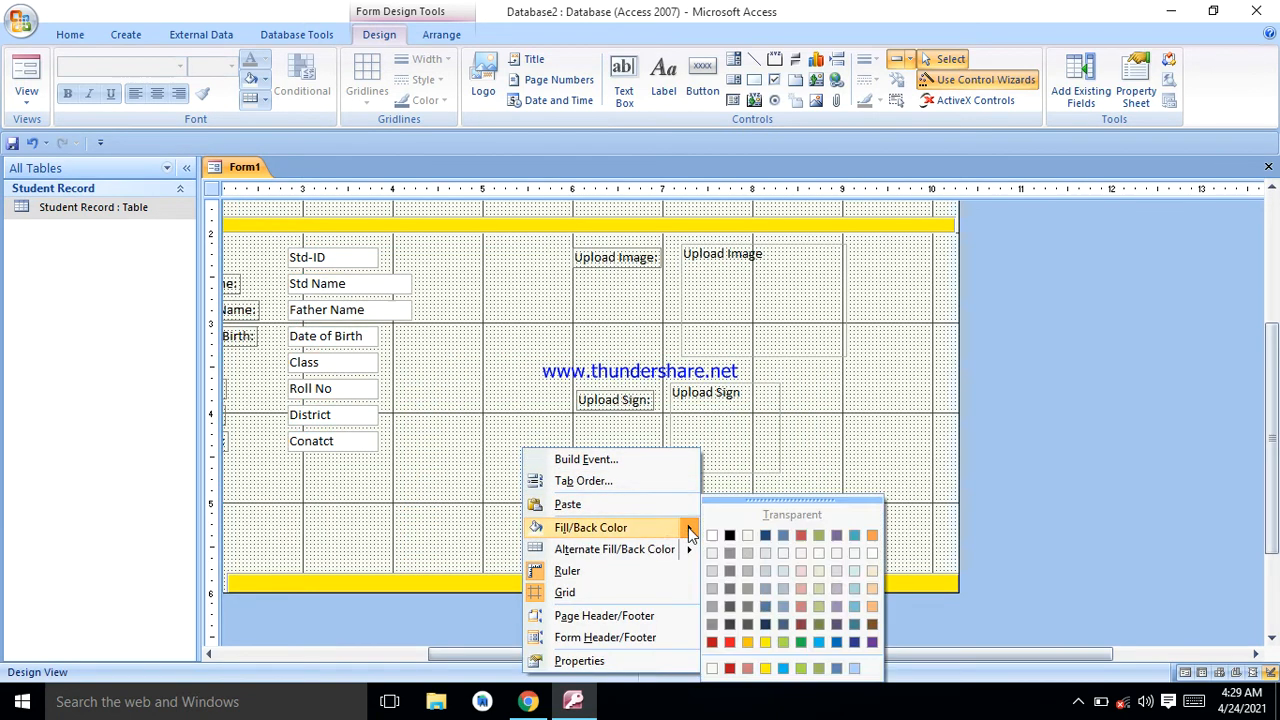
left_click(868, 576)
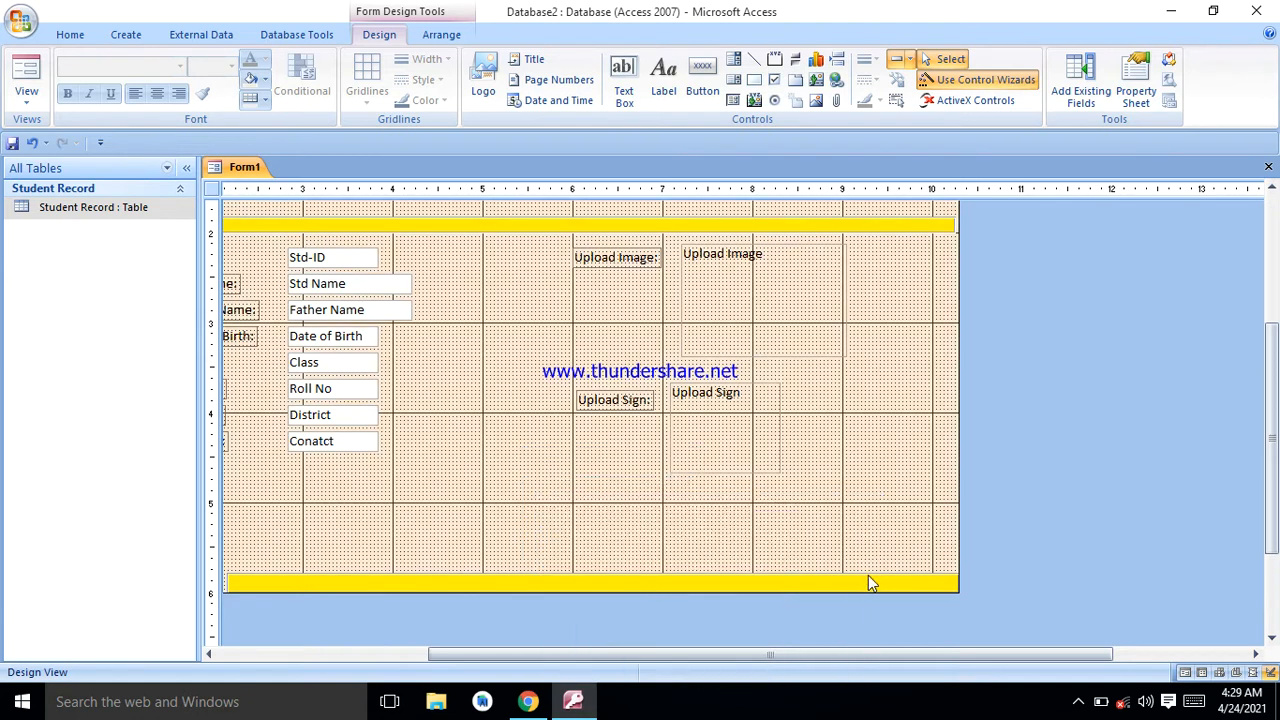
left_click(570, 484)
Step: Place a command button below the Conatct field and assign it the Add New Record action from Record Operations
left_click(706, 94)
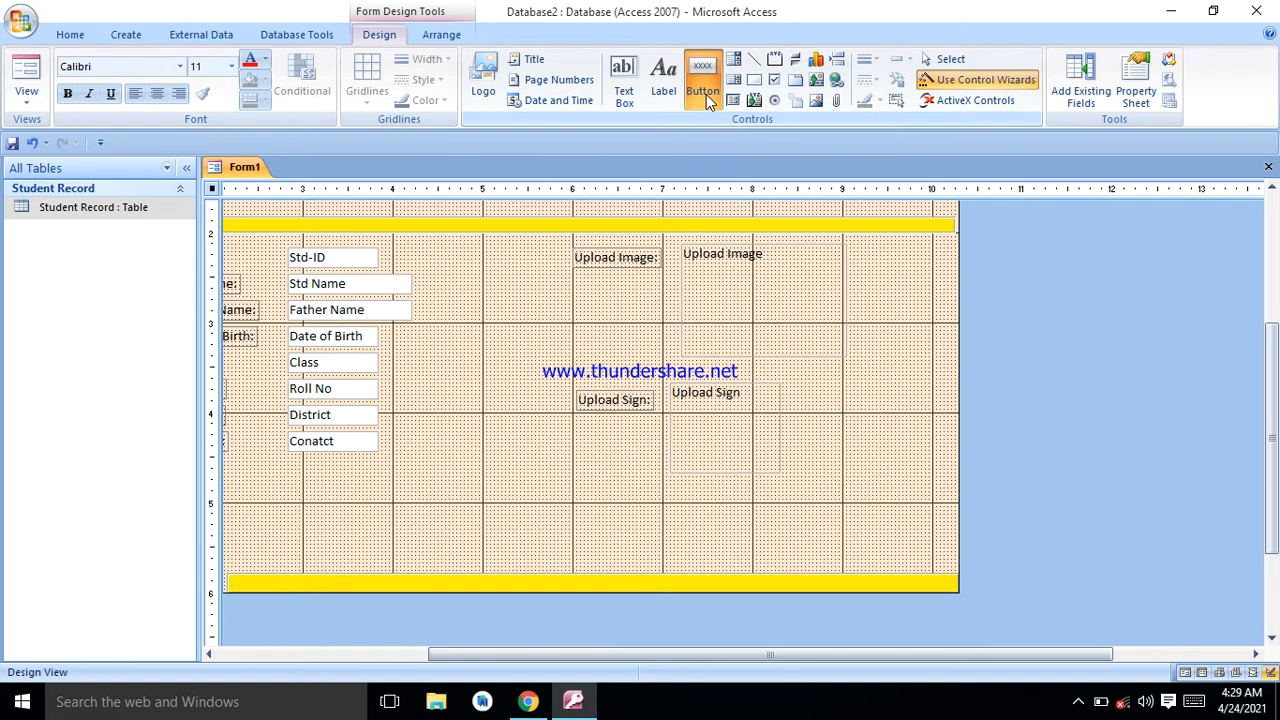
left_click(321, 516)
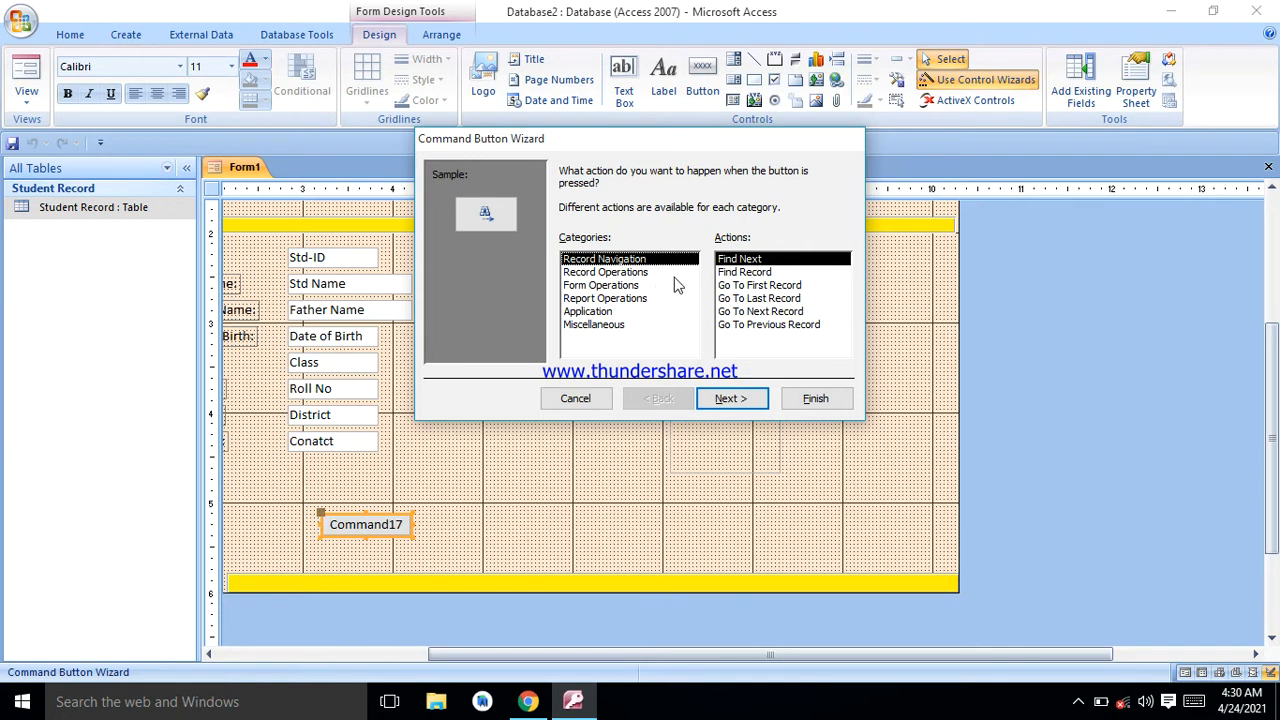
left_click(642, 273)
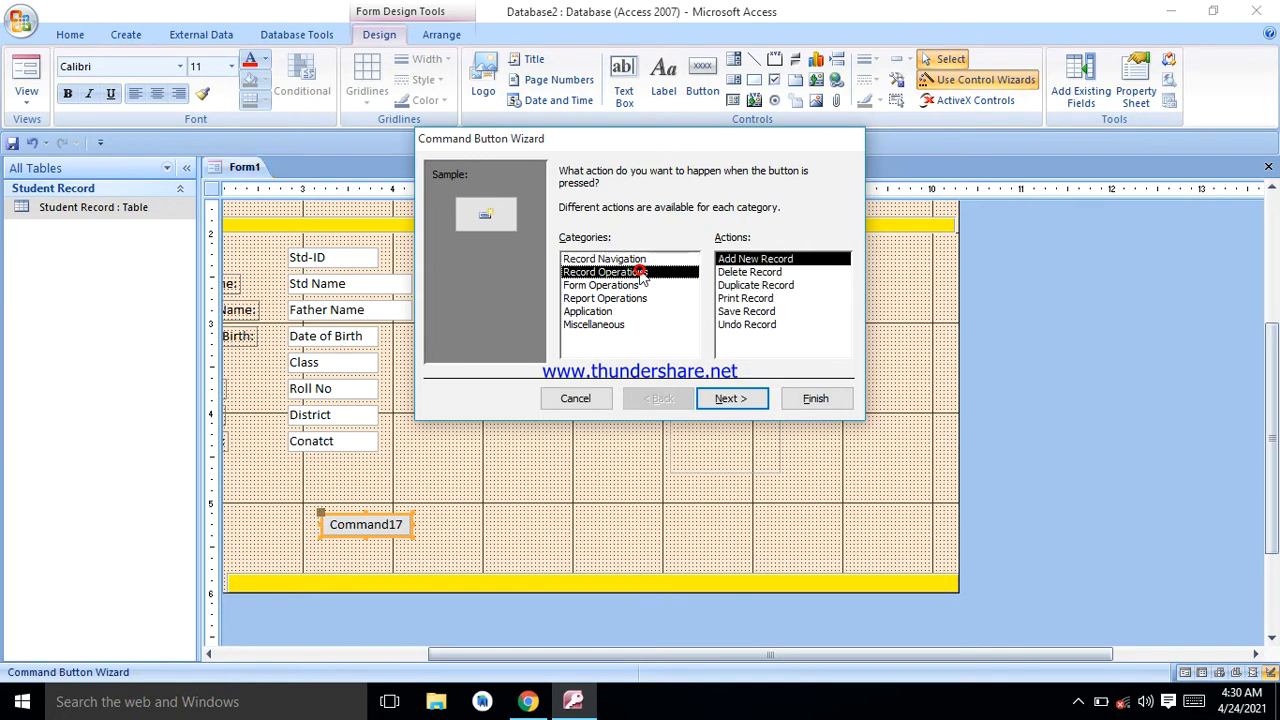
left_click(630, 286)
left_click(628, 272)
left_click(733, 399)
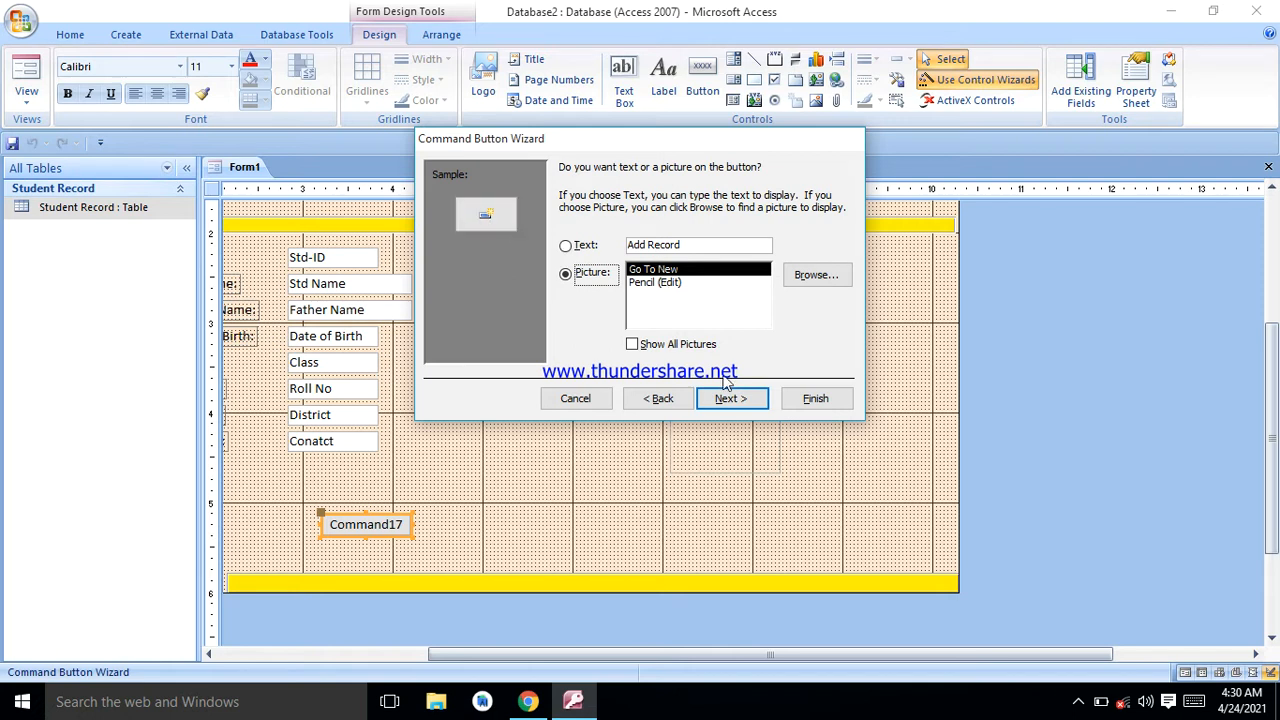
Step: Show the text "Add" on the new command button instead of a picture and finish the wizard
left_click(707, 246)
key("BackSpace")
key("BackSpace")
key("BackSpace")
key("BackSpace")
key("BackSpace")
key("BackSpace")
key("BackSpace")
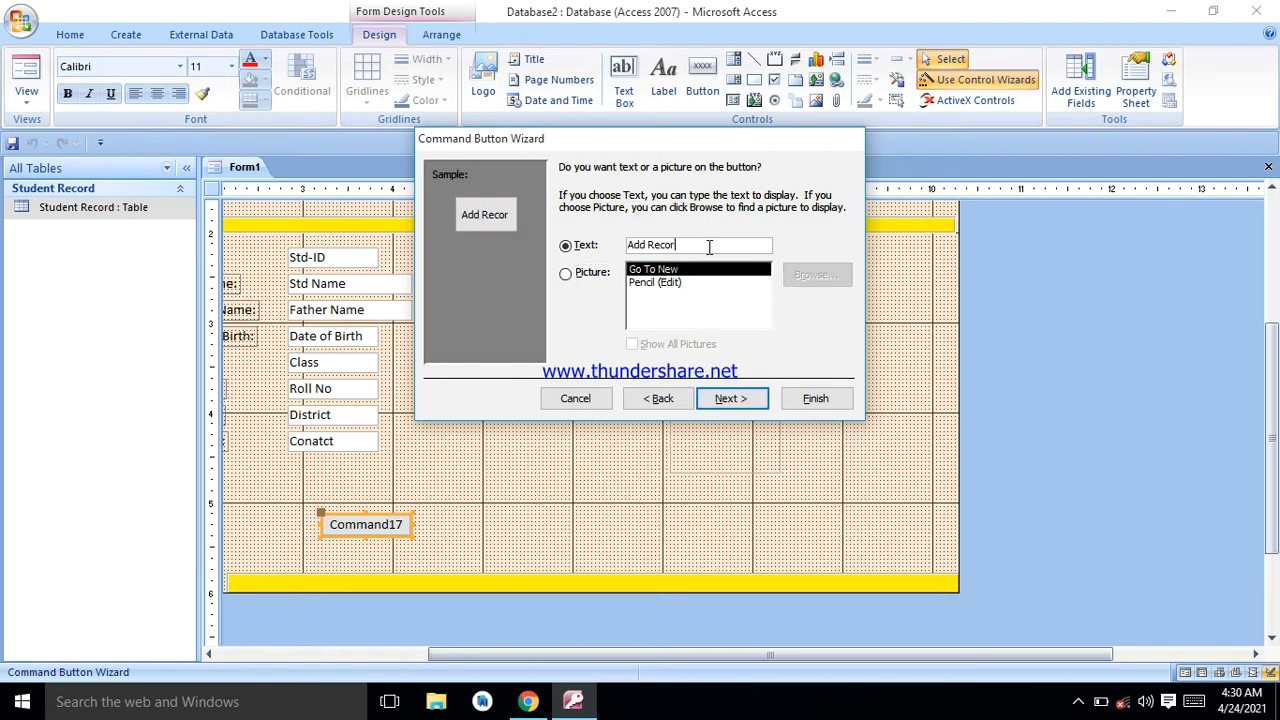
key("Return")
key("Return")
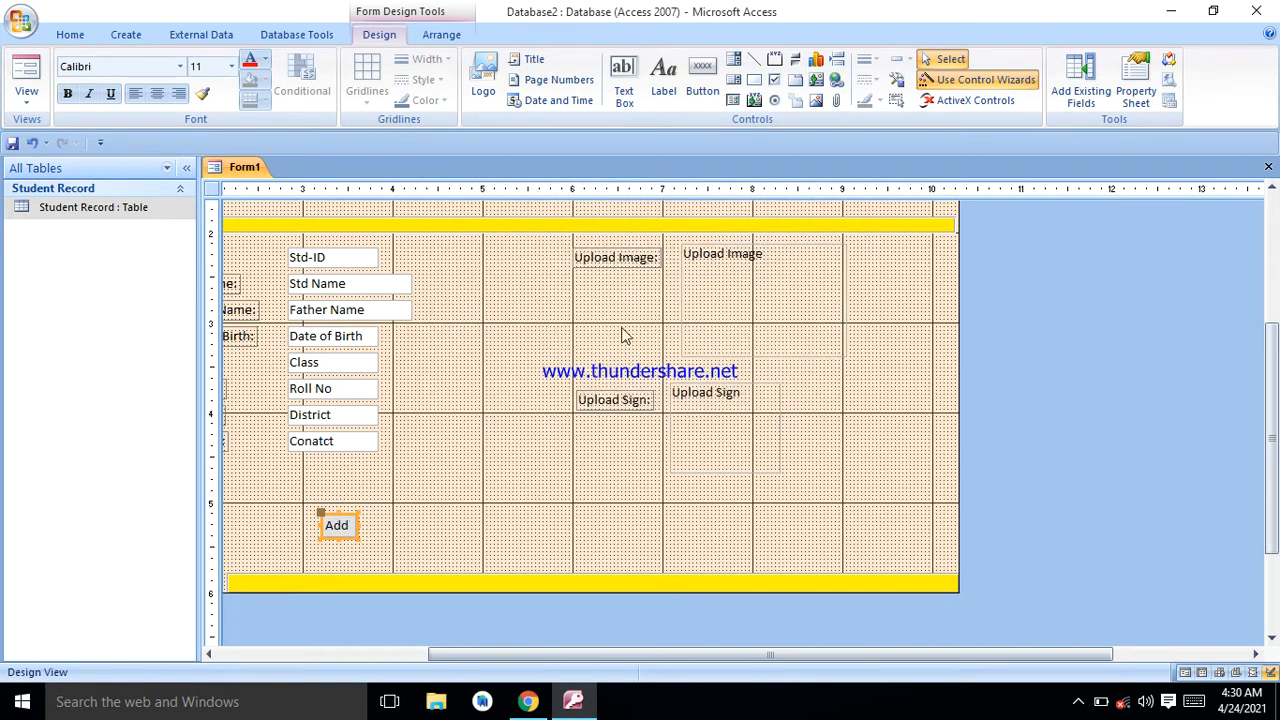
Step: Place a command button beside the Add button and assign it the Find Record action from Record Navigation
left_click(702, 80)
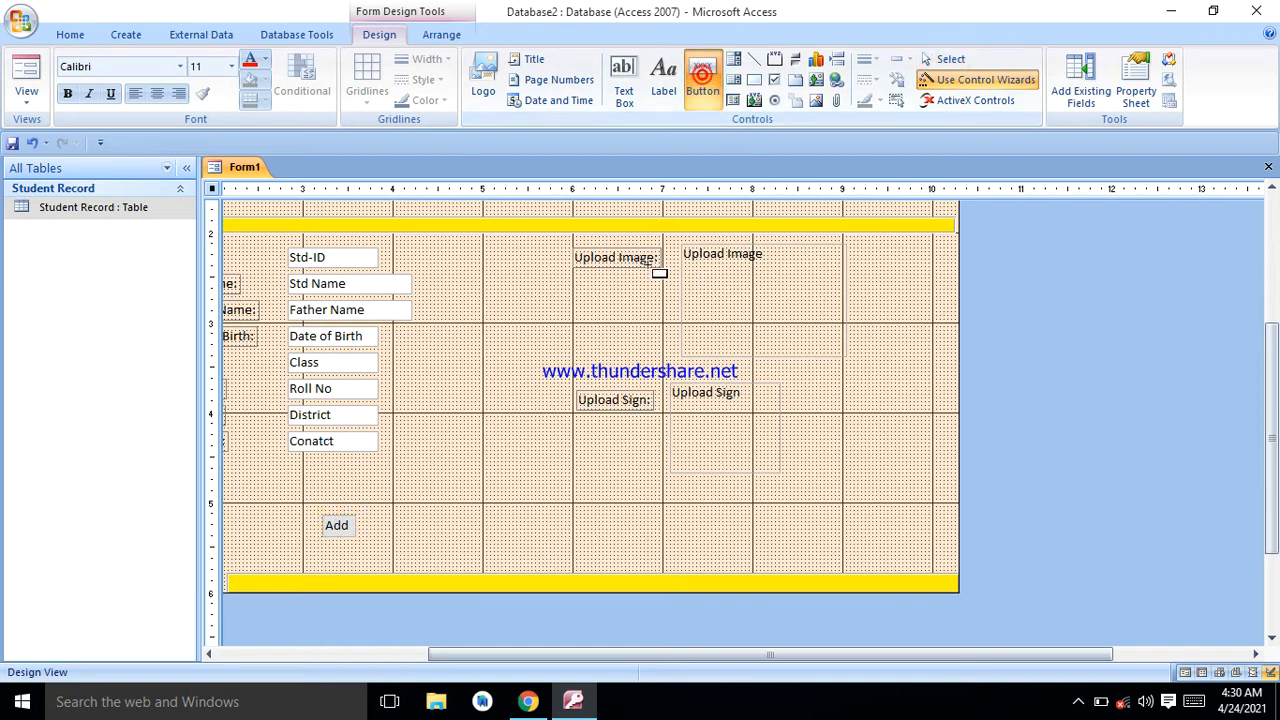
left_click(430, 515)
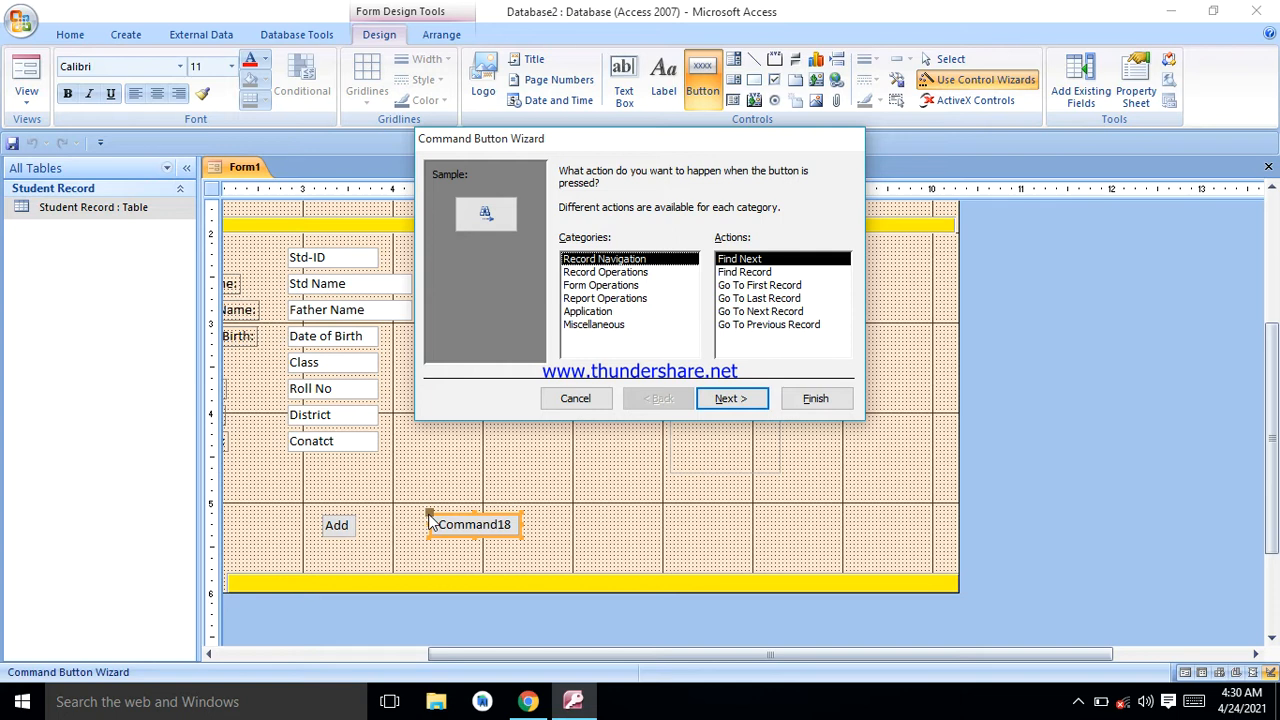
left_click(765, 272)
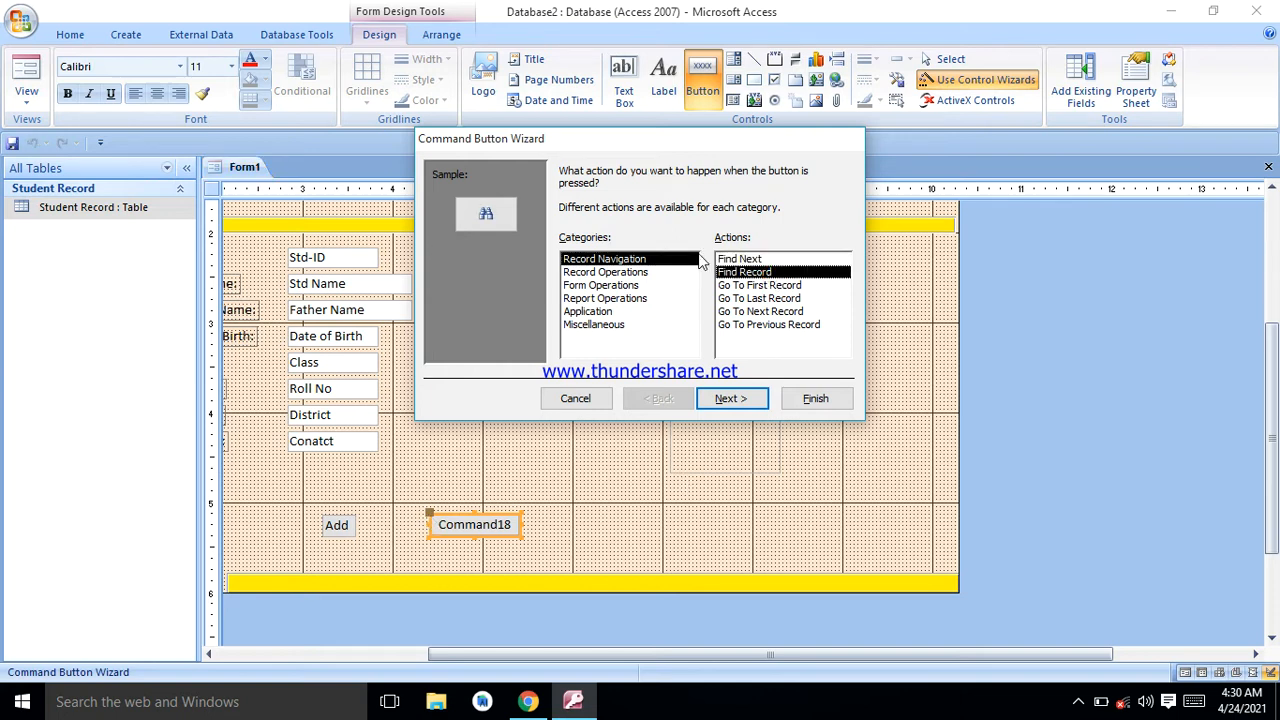
left_click(742, 398)
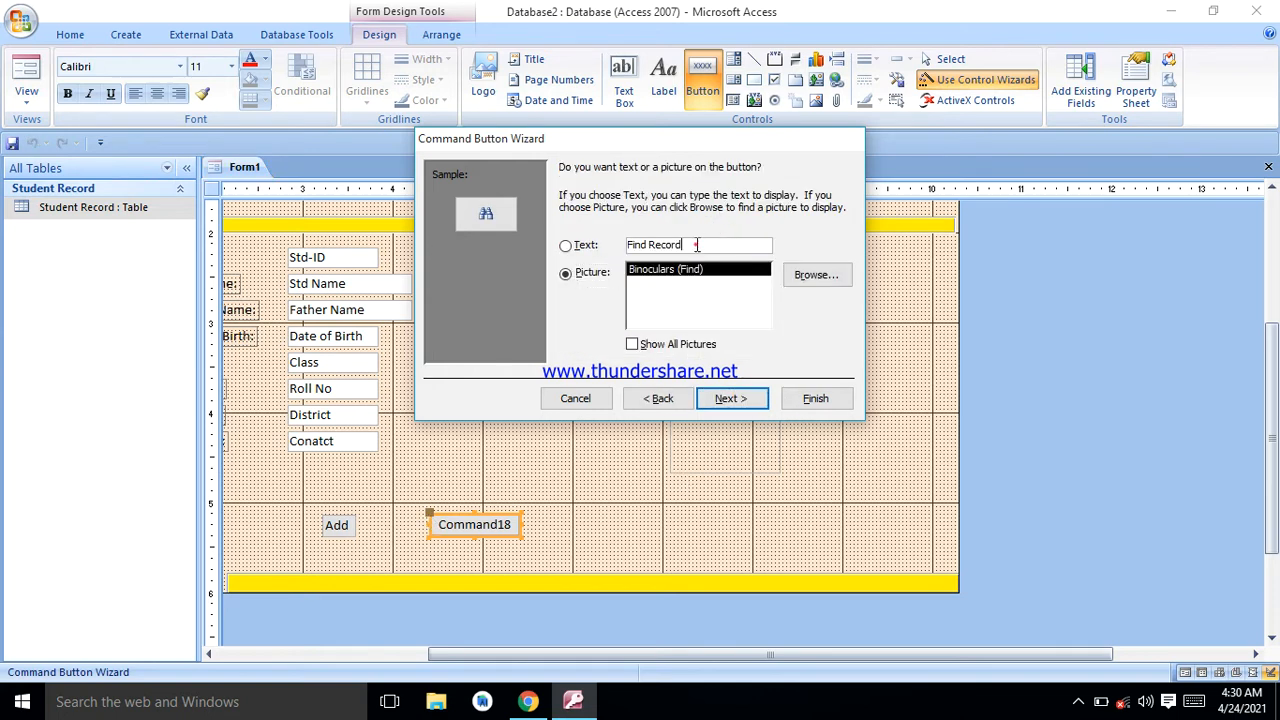
Step: Show the text "Find/Search" on the new command button instead of a picture and finish the wizard
left_click(698, 245)
key("BackSpace")
key("BackSpace")
key("BackSpace")
key("BackSpace")
key("BackSpace")
key("BackSpace")
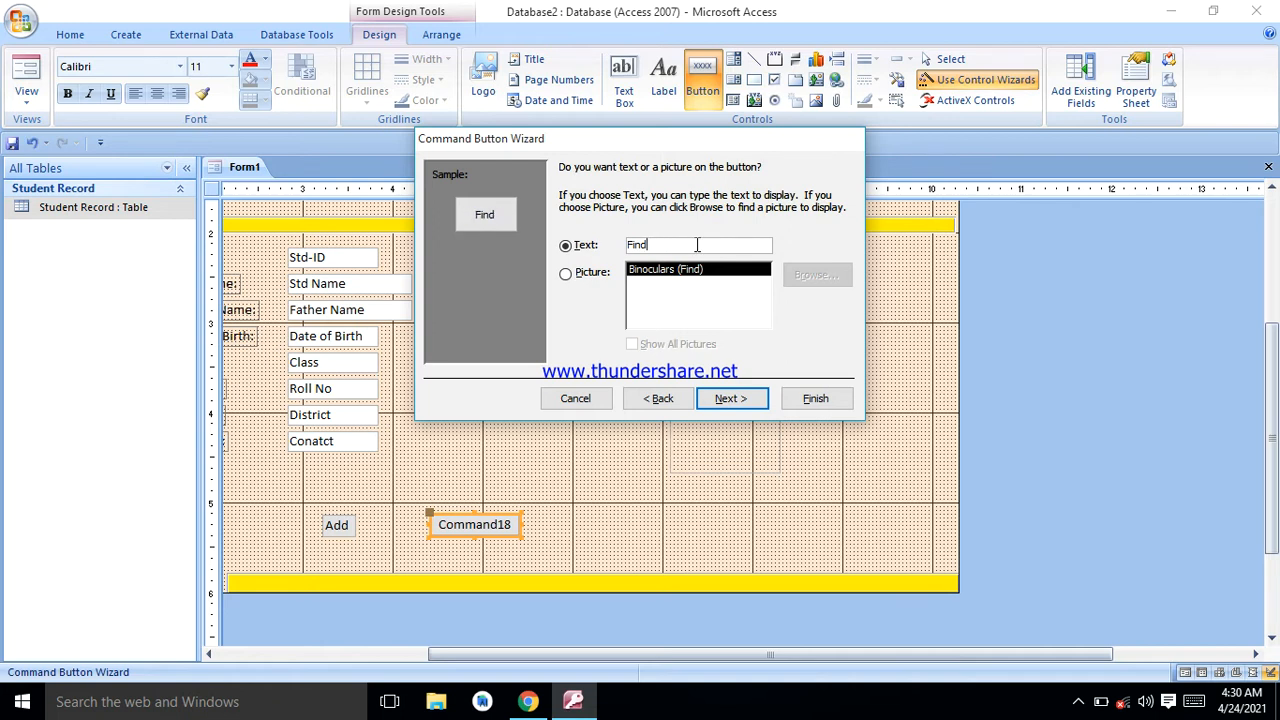
type("/Search")
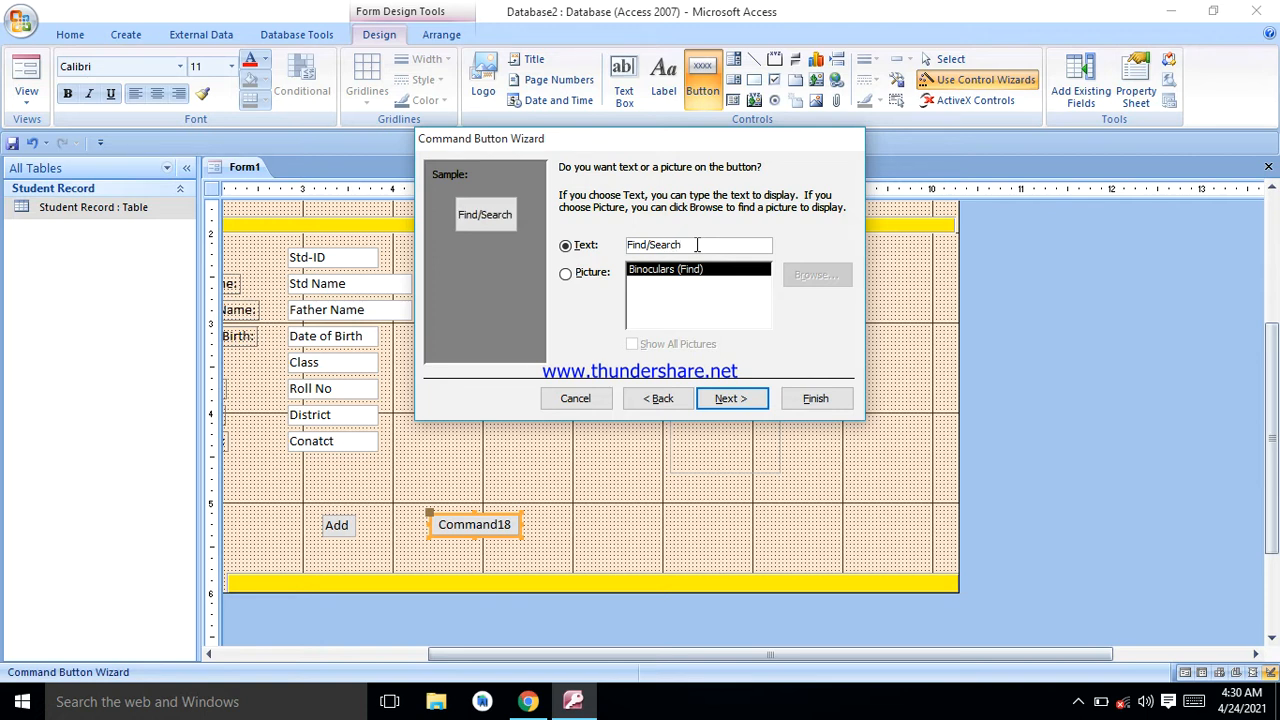
left_click(748, 398)
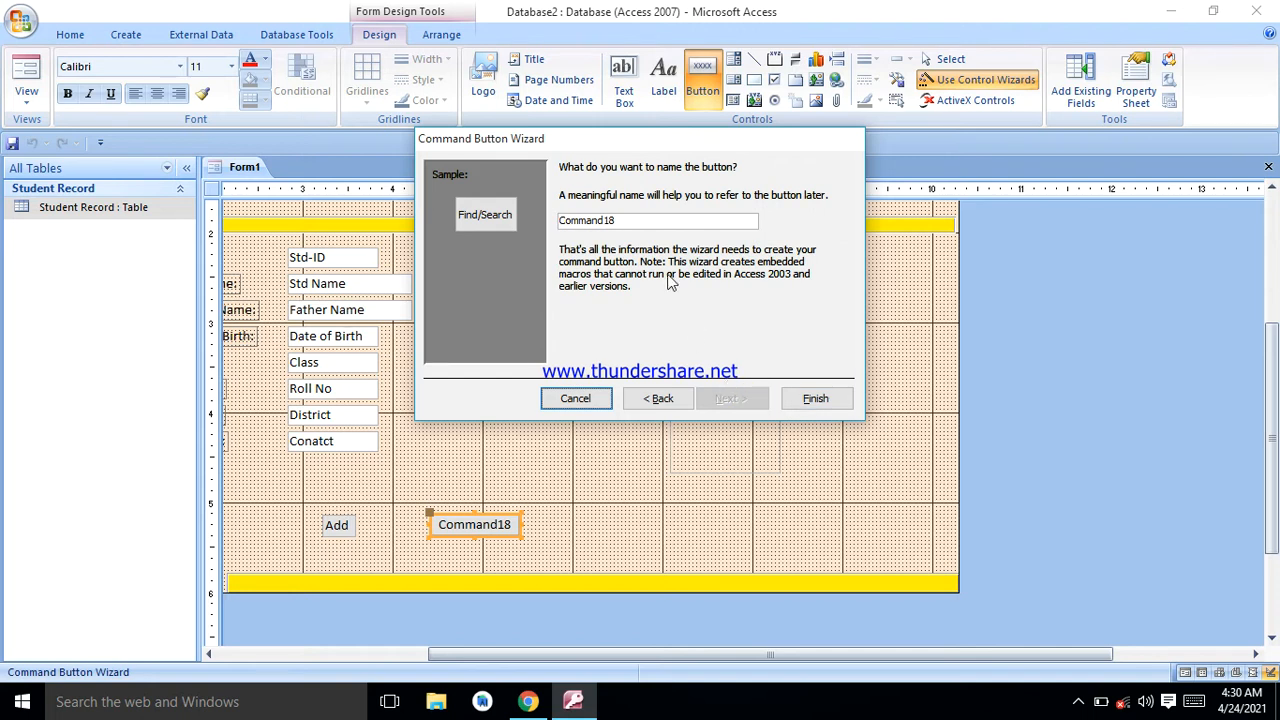
left_click(808, 406)
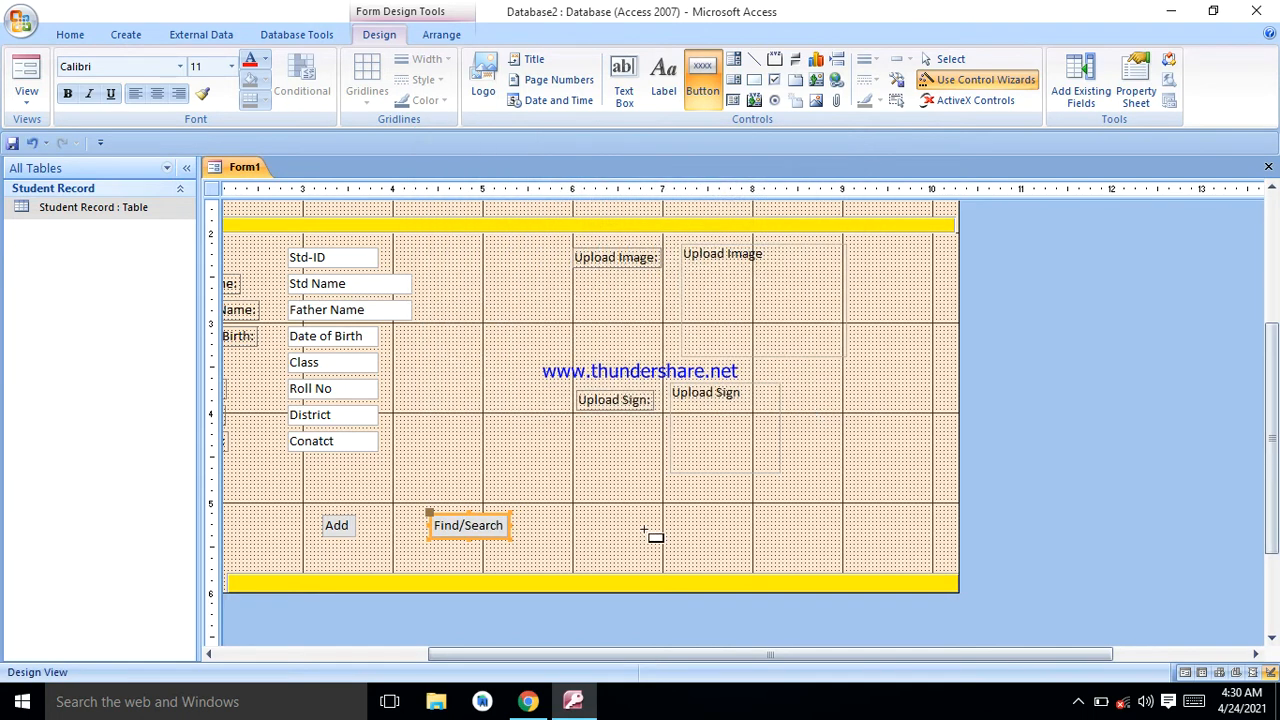
Step: Add a command button after Find/Search with the Go To Previous Record action and the text "Previous"
left_click(558, 532)
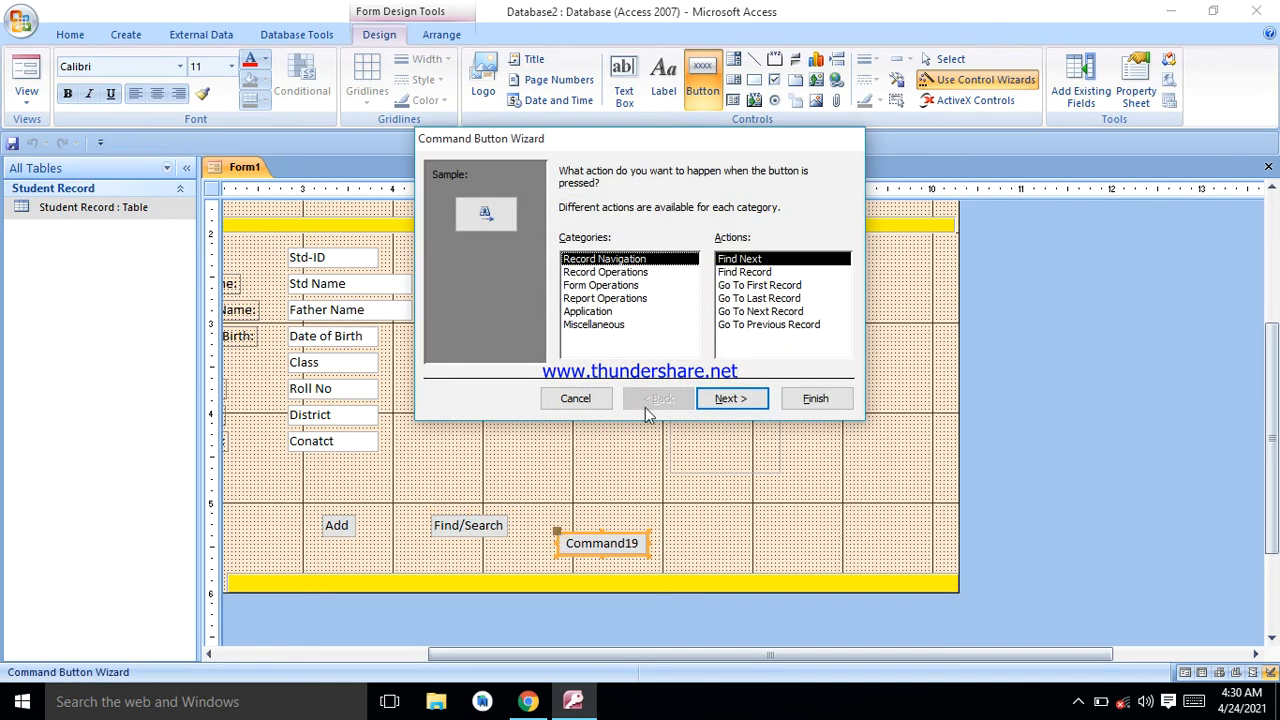
left_click(805, 325)
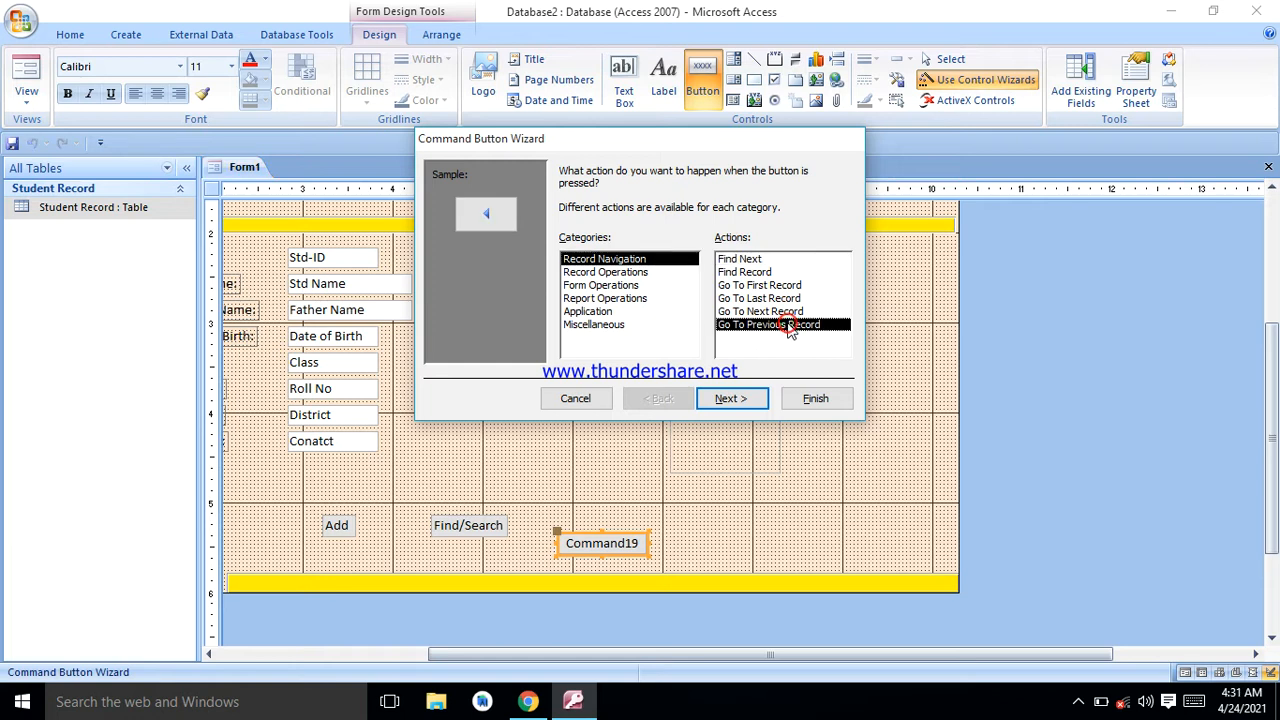
left_click(733, 398)
left_click(723, 246)
key("BackSpace")
key("BackSpace")
key("BackSpace")
key("BackSpace")
key("BackSpace")
key("BackSpace")
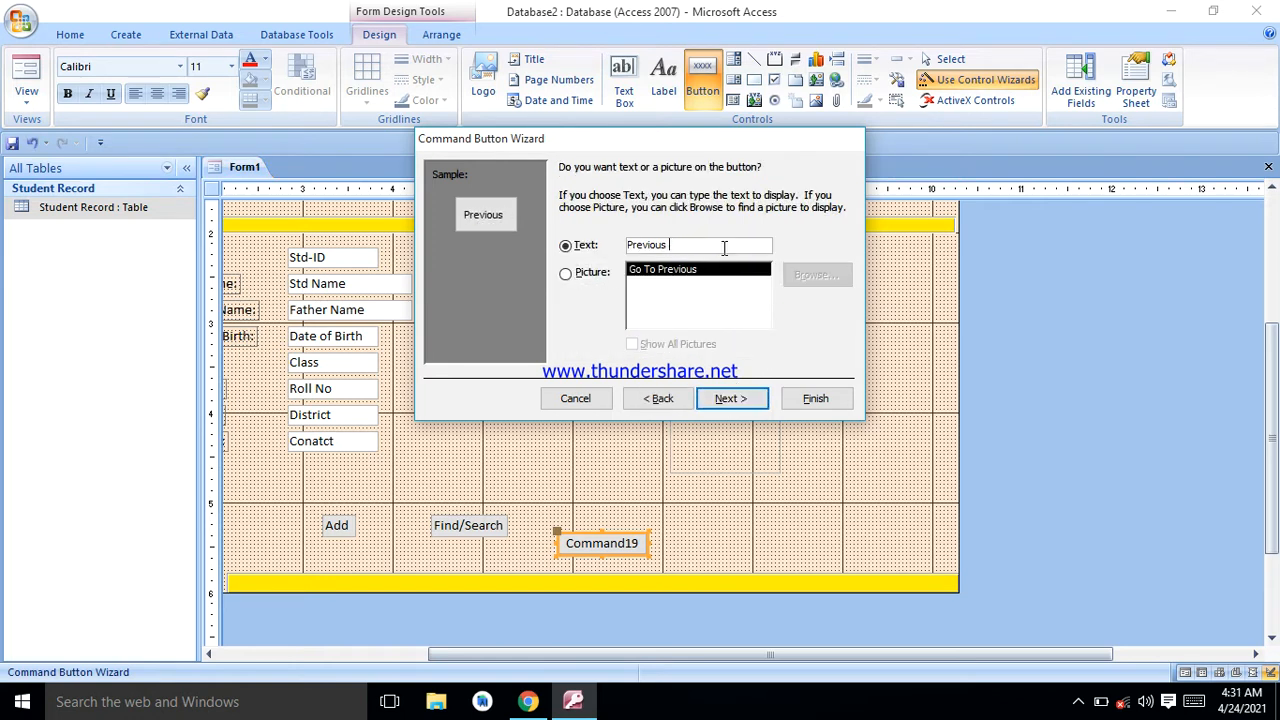
key("Return")
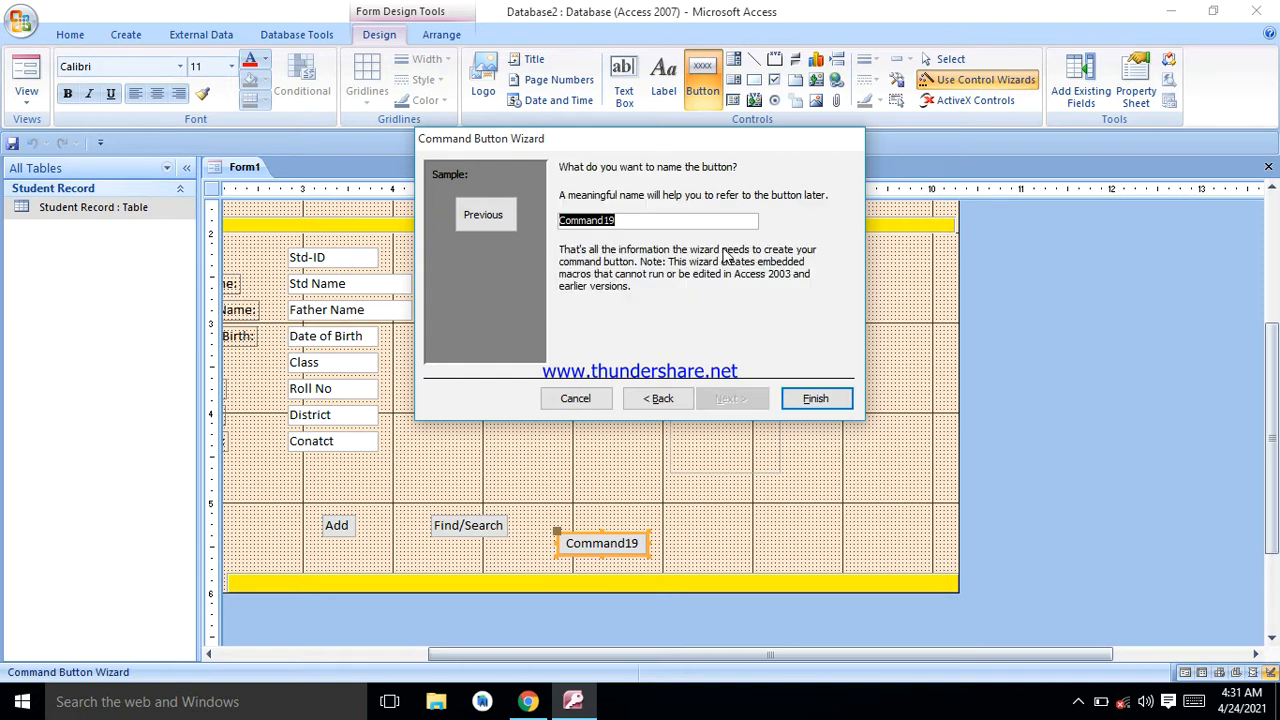
key("Return")
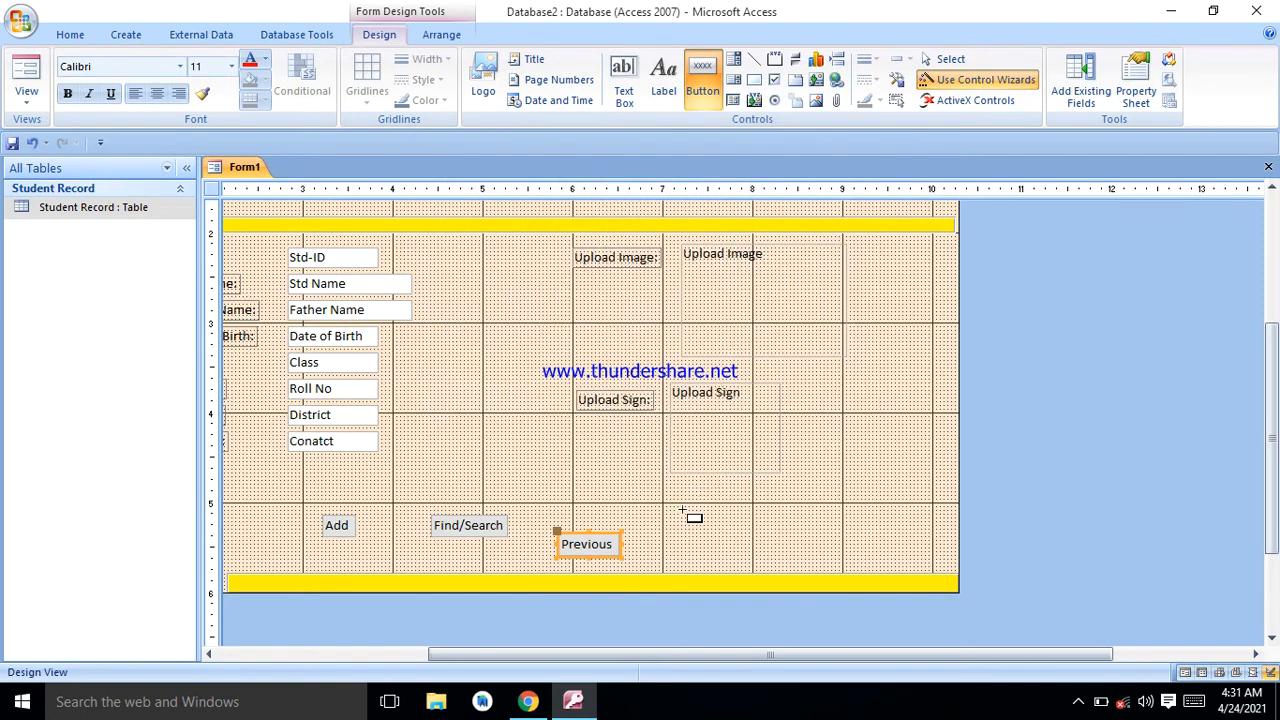
Step: Add a command button after Previous with the Go To Next Record action and the text "Next"
left_click(683, 512)
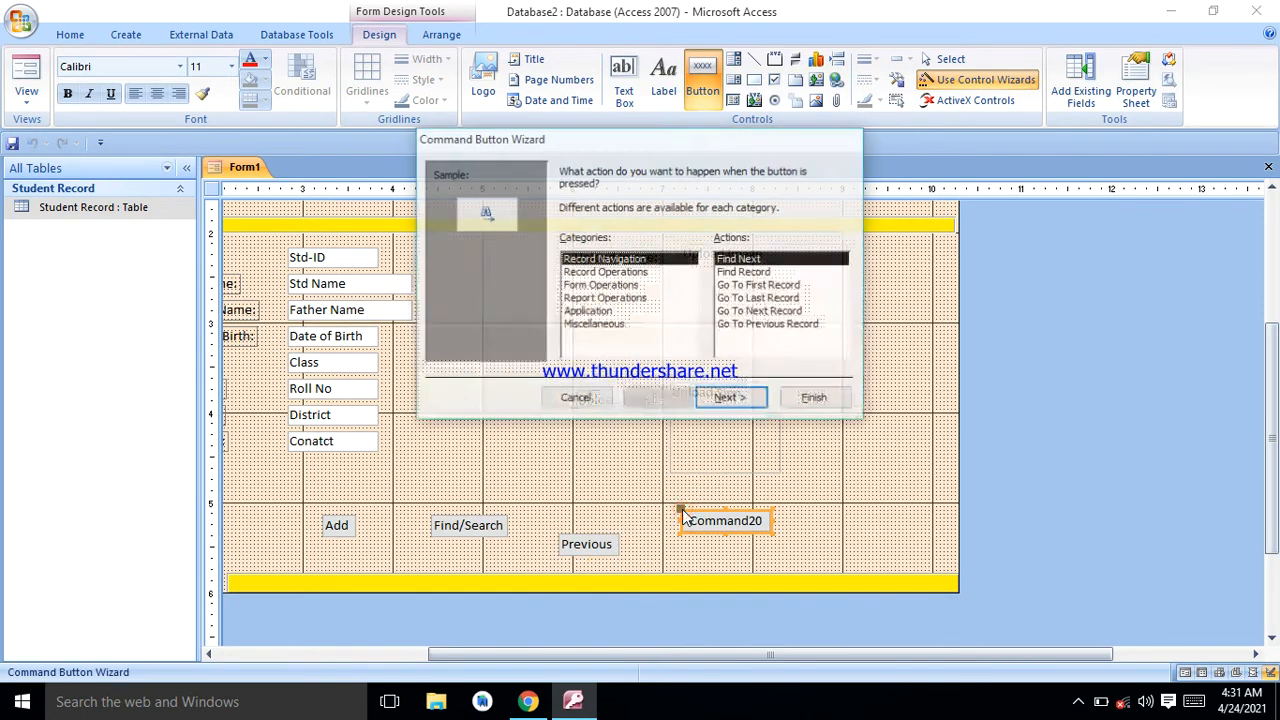
left_click(764, 311)
left_click(735, 398)
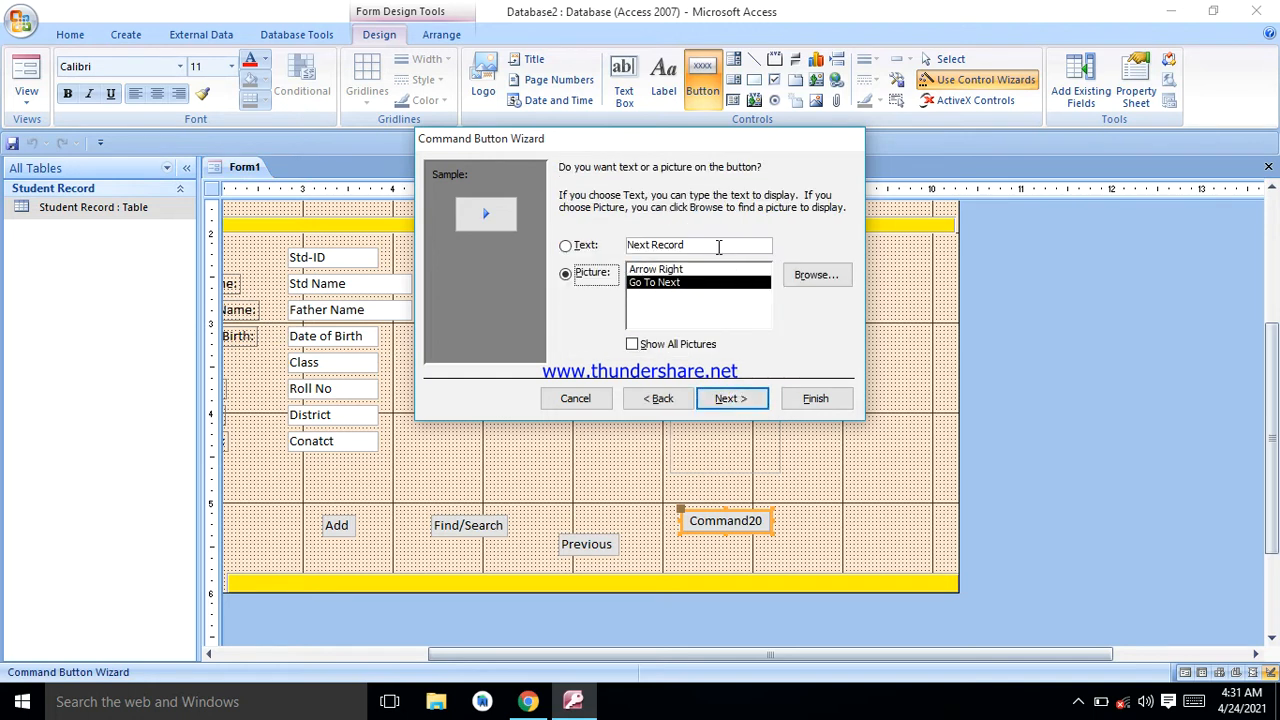
left_click(720, 249)
key("BackSpace")
key("BackSpace")
key("BackSpace")
key("BackSpace")
key("BackSpace")
key("BackSpace")
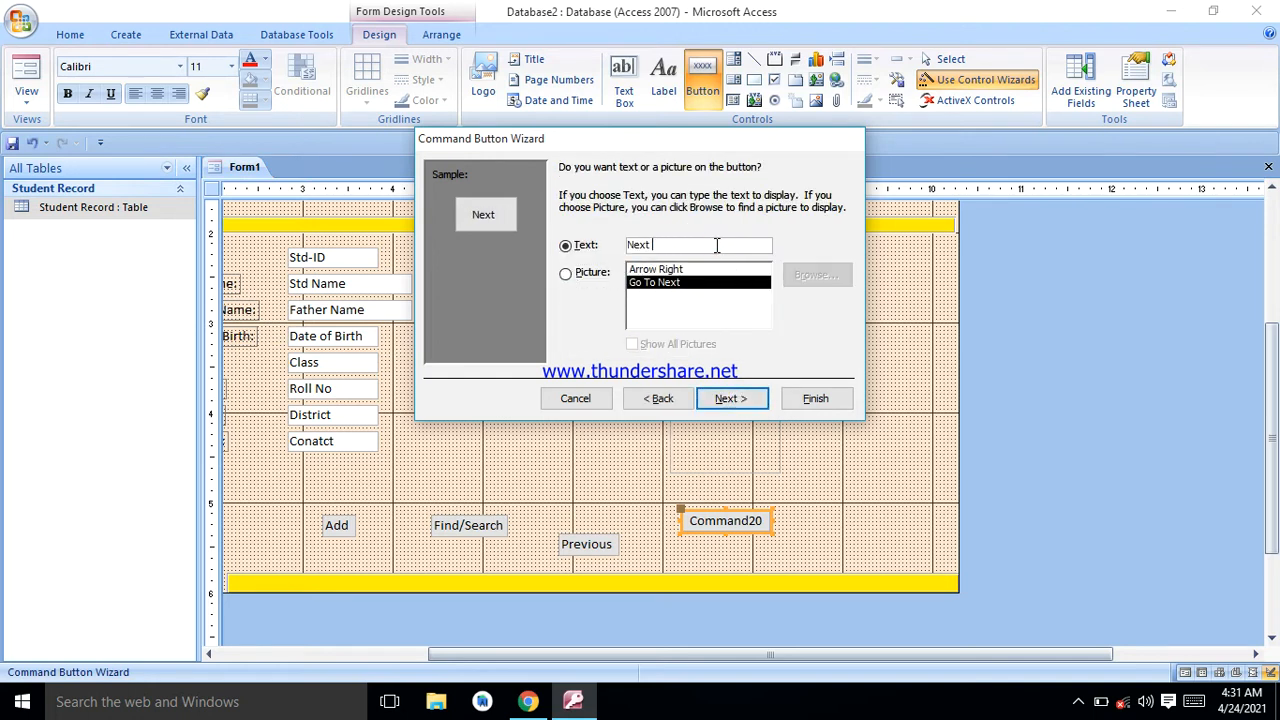
key("Return")
key("Return")
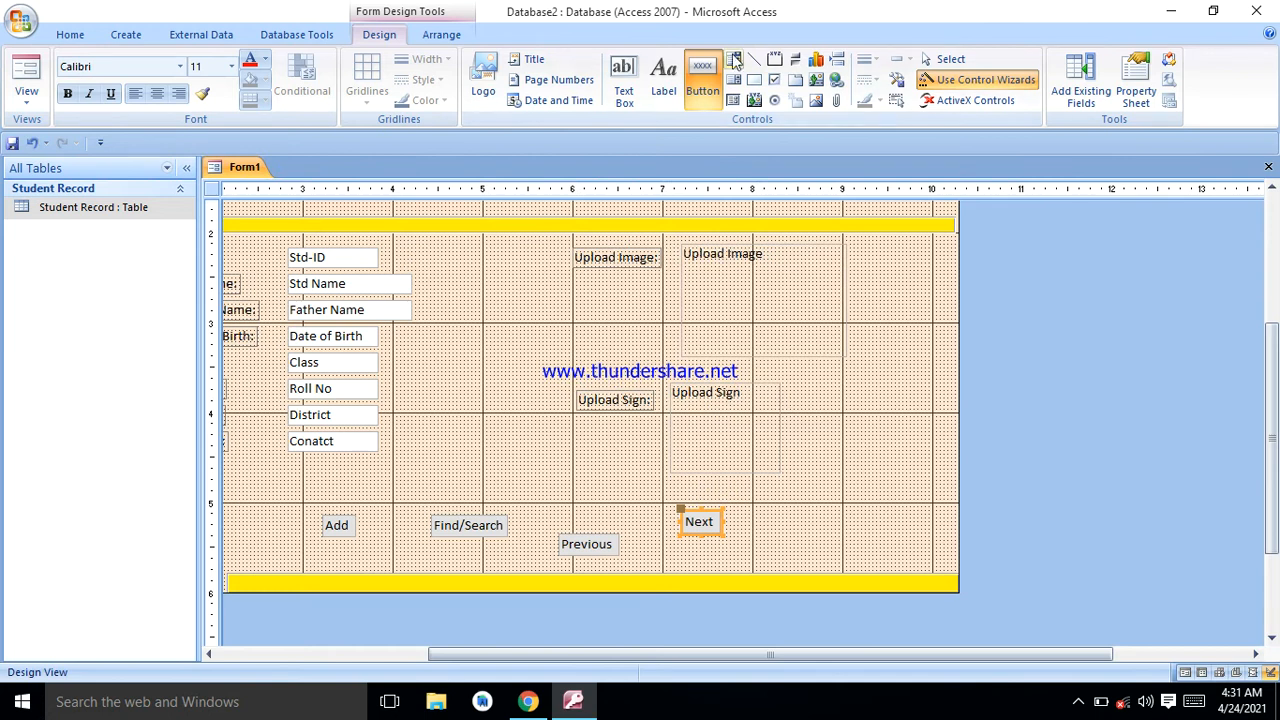
Step: Place a command button after Next and assign it the Print Record action from Record Operations
left_click(766, 514)
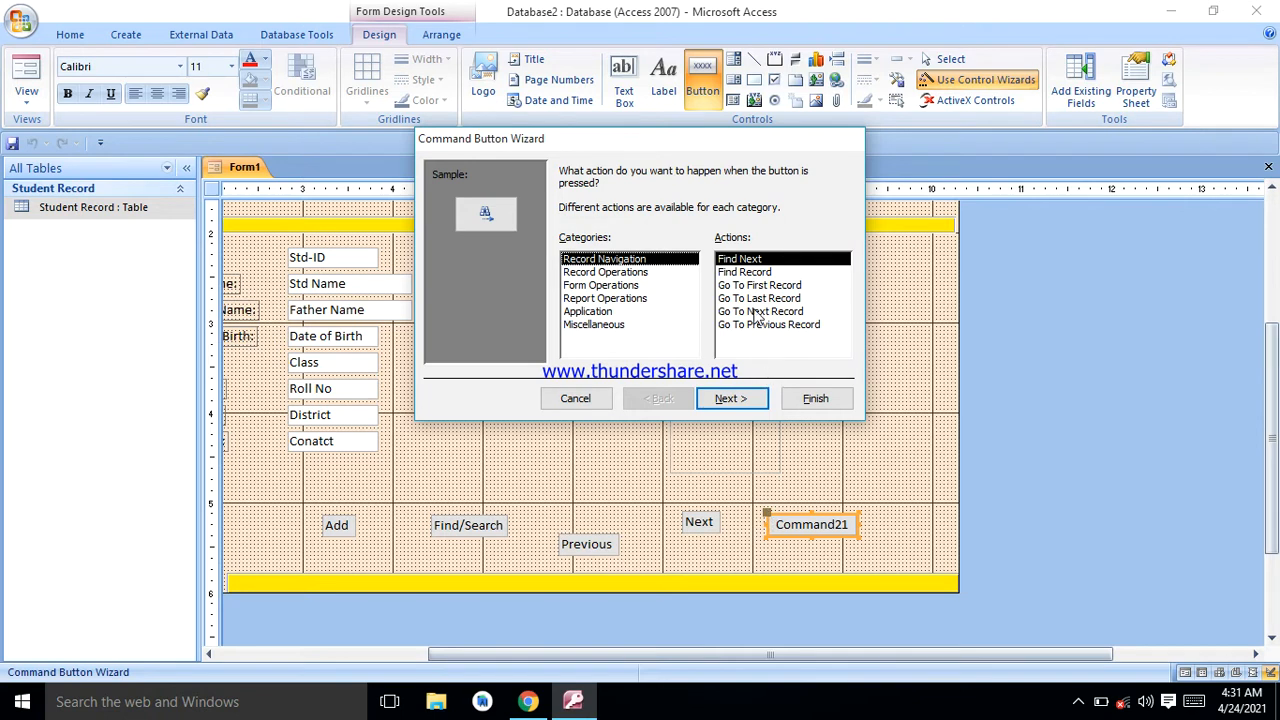
left_click(622, 273)
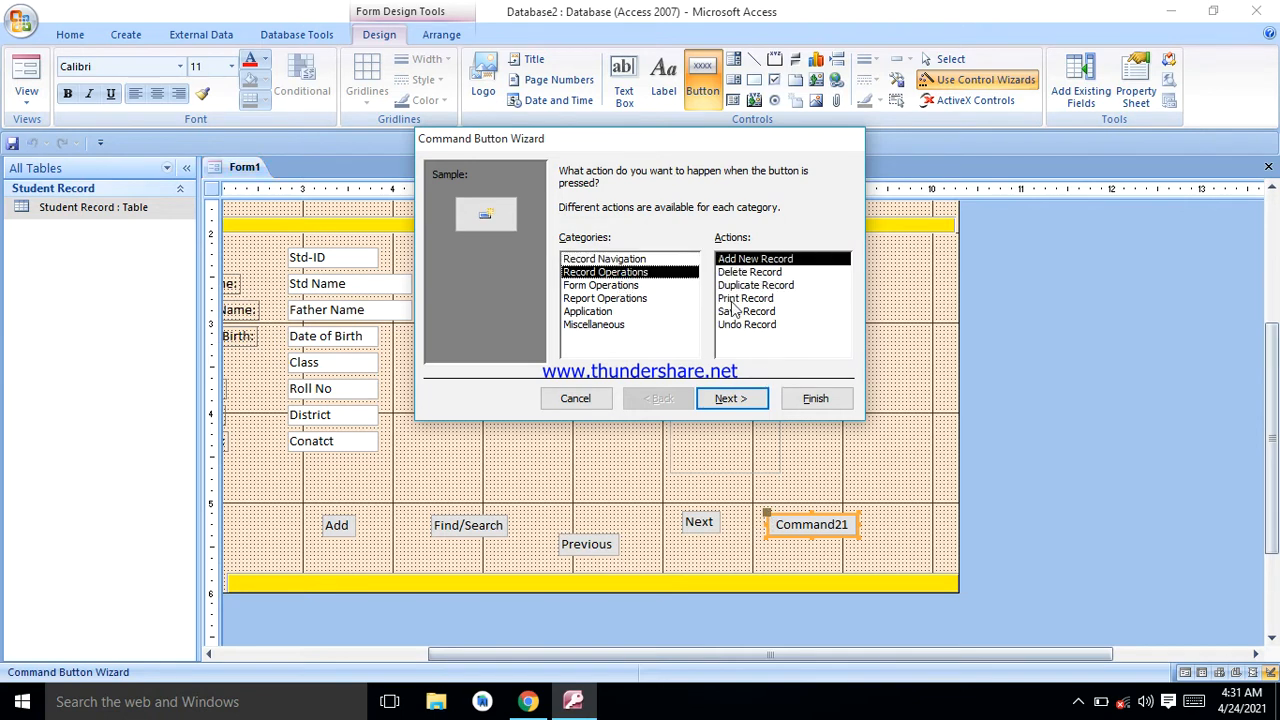
left_click(745, 298)
left_click(730, 398)
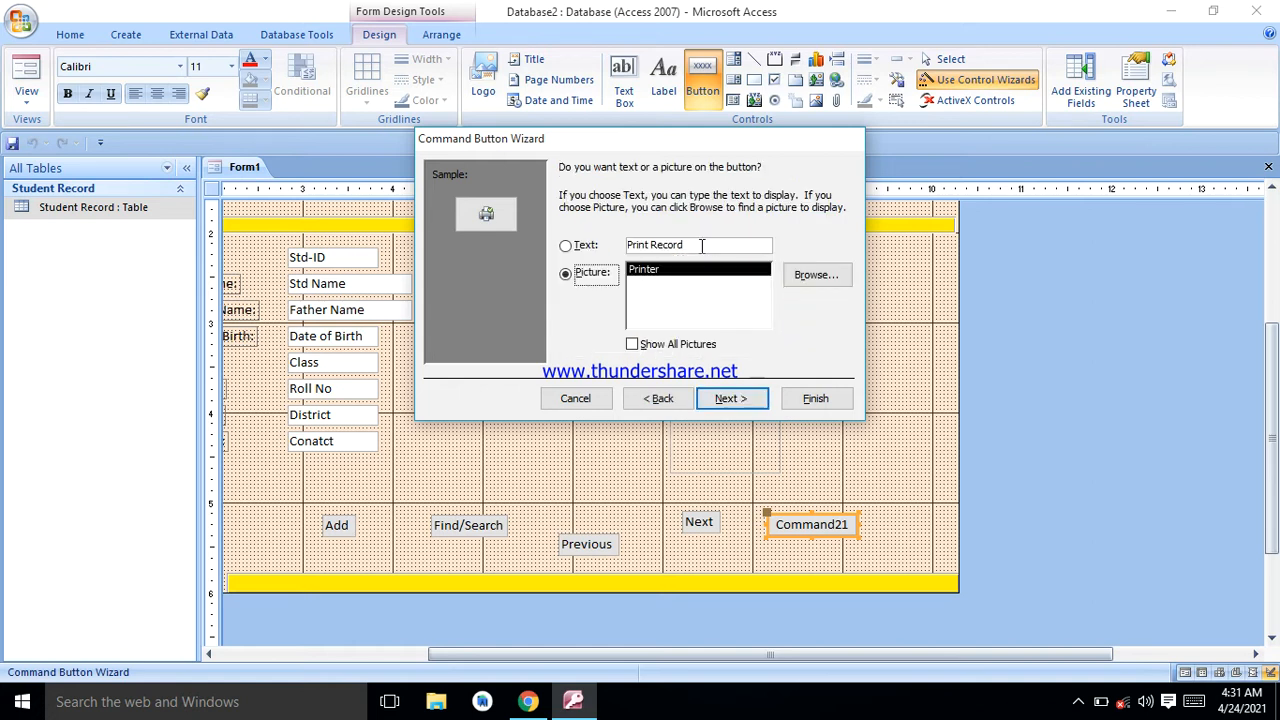
Step: Show the text "Print" on the new command button instead of a picture and finish the wizard
left_click(700, 245)
key("BackSpace")
key("BackSpace")
key("BackSpace")
key("BackSpace")
key("BackSpace")
key("BackSpace")
key("BackSpace")
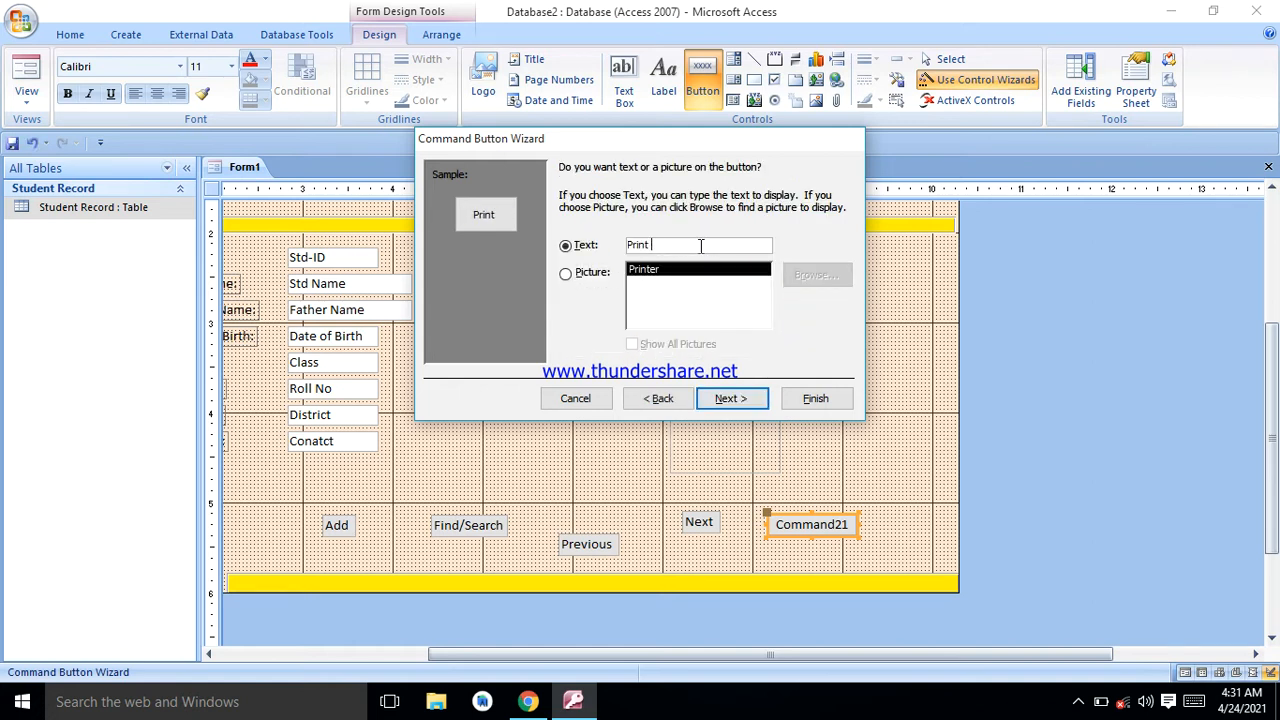
key("Return")
left_click(834, 400)
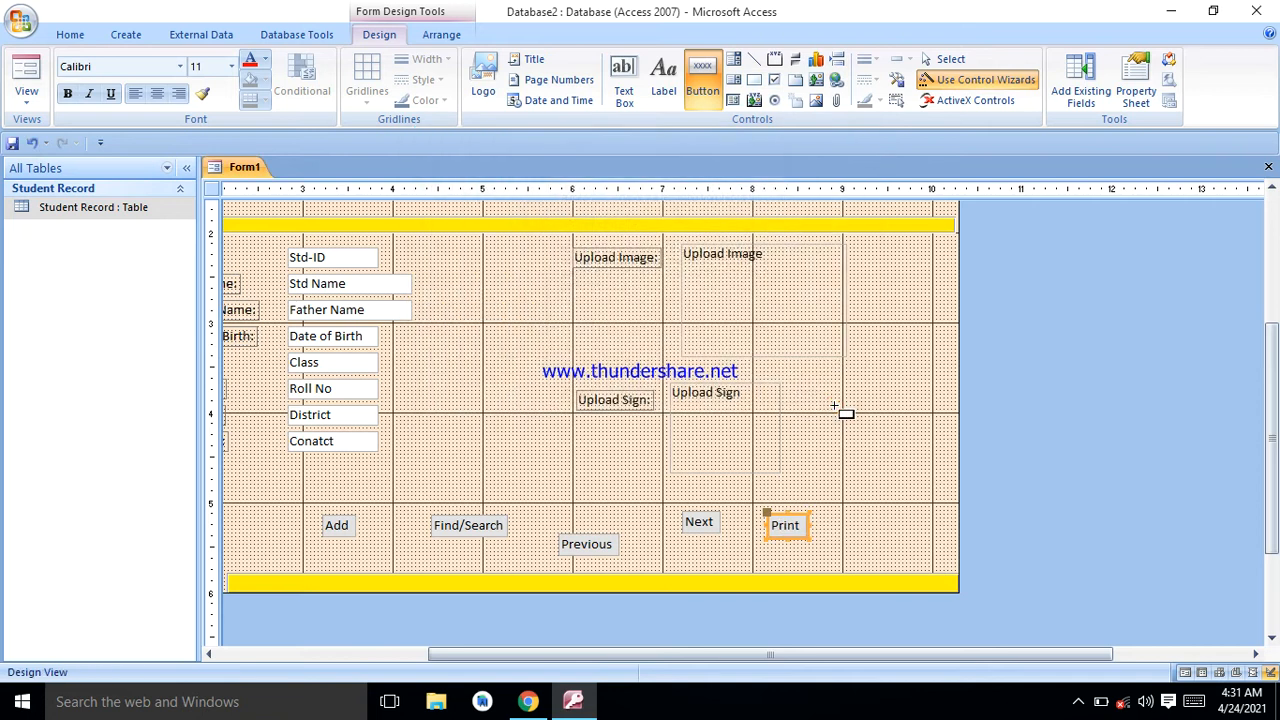
Step: Add a command button after Print with the quit action from the Application category and the text "Quit"
left_click(875, 528)
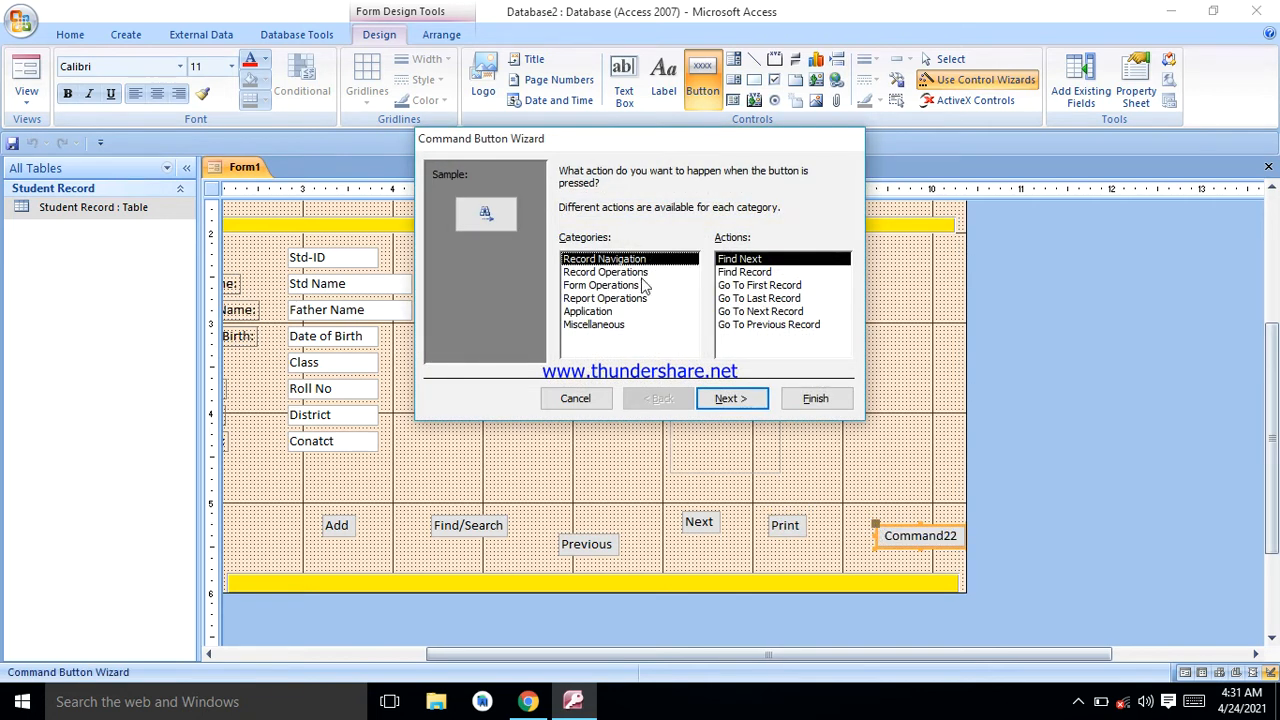
left_click(641, 273)
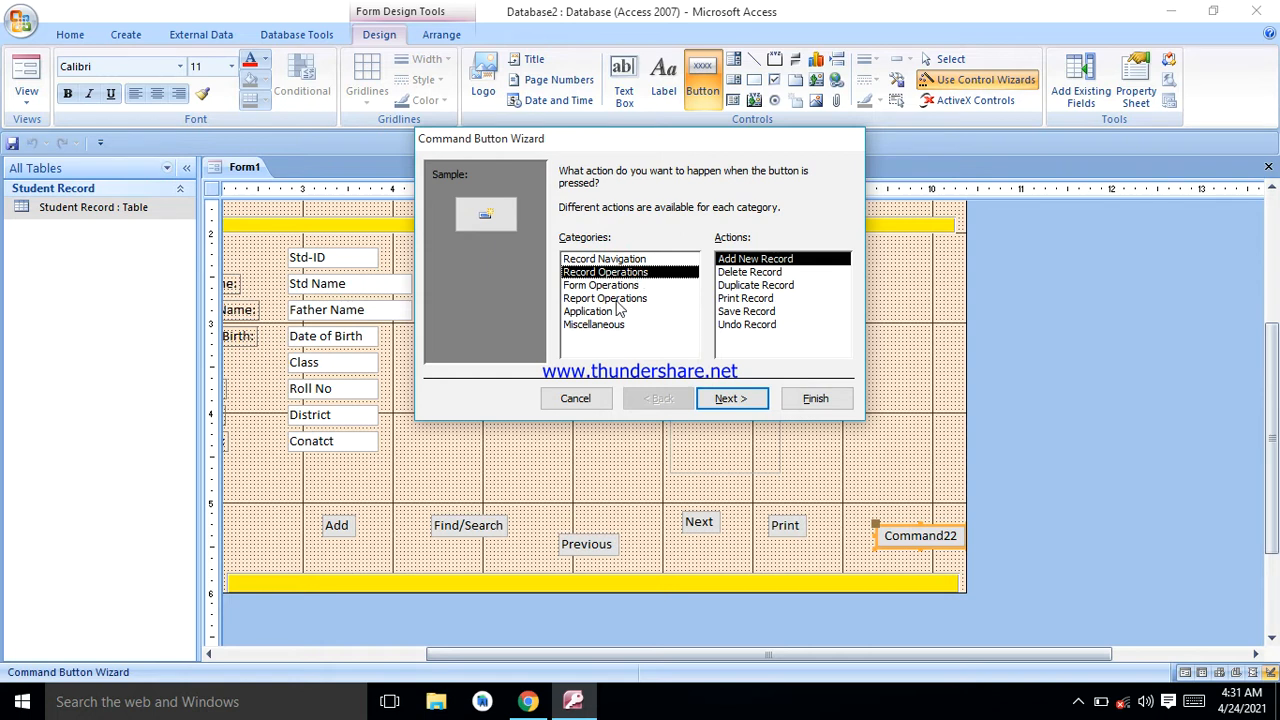
left_click(608, 311)
left_click(737, 405)
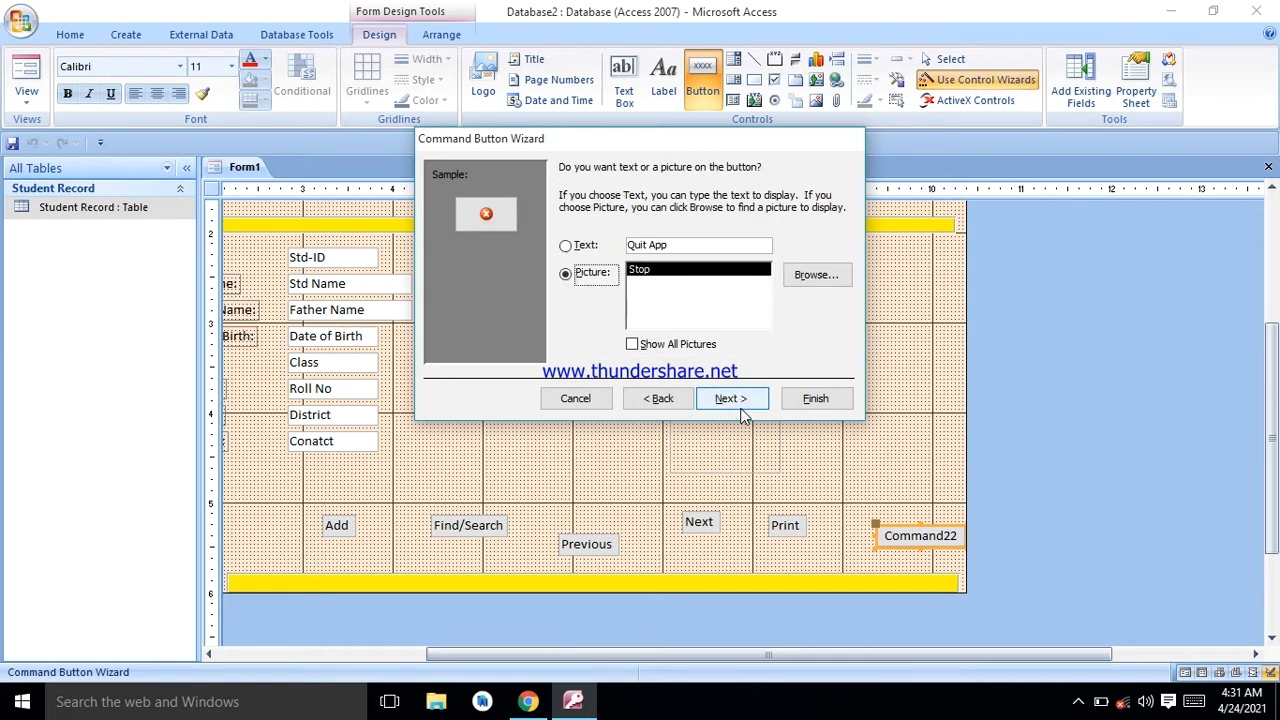
left_click(695, 245)
key("BackSpace")
key("BackSpace")
key("BackSpace")
key("BackSpace")
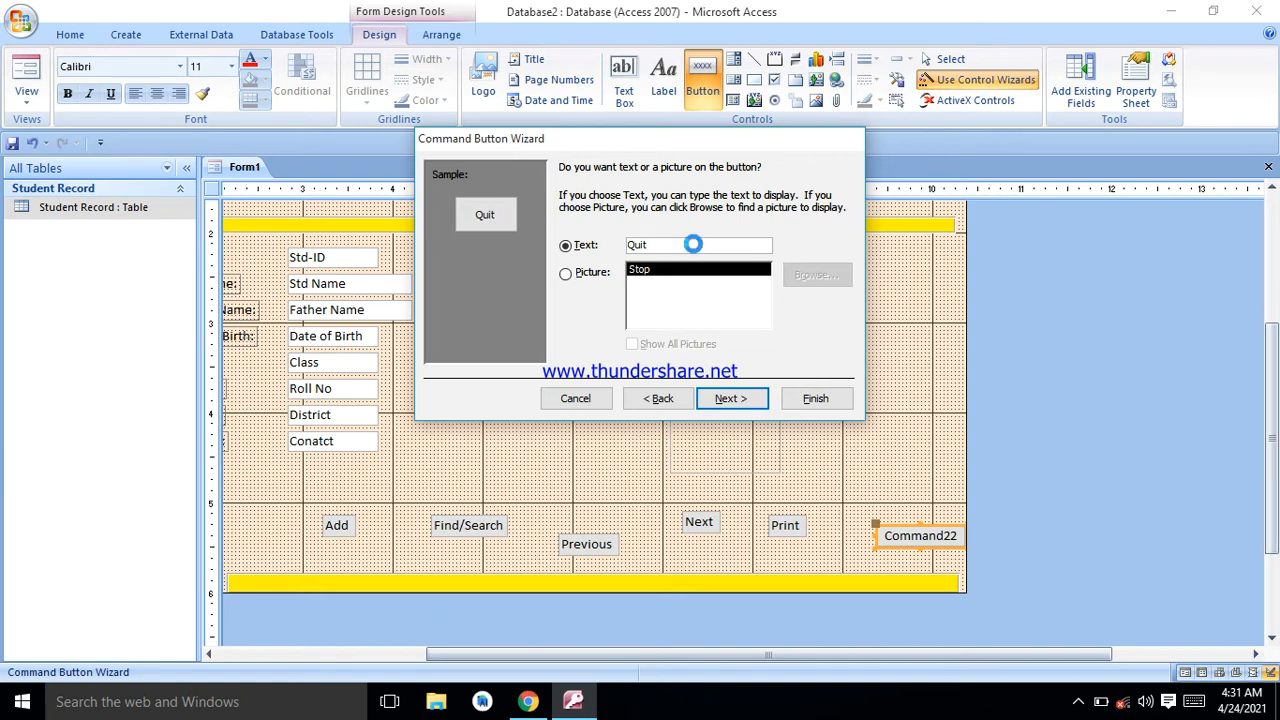
key("Return")
key("Return")
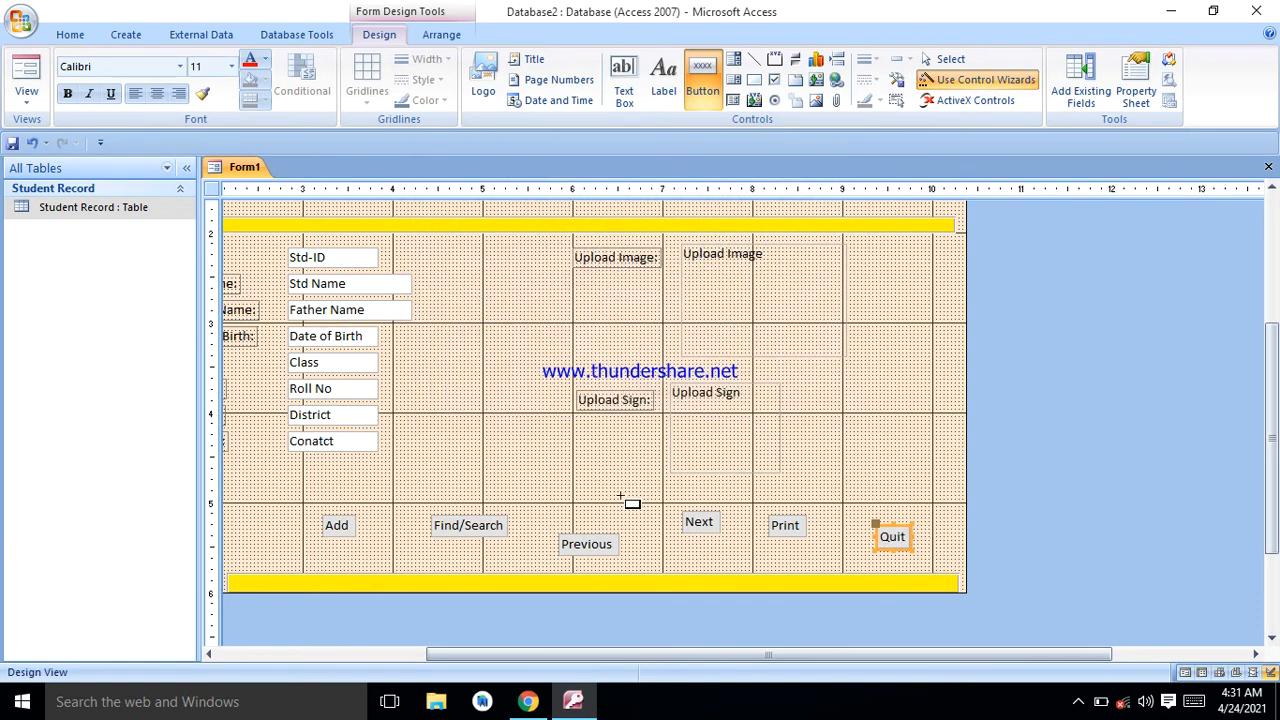
left_click(343, 524)
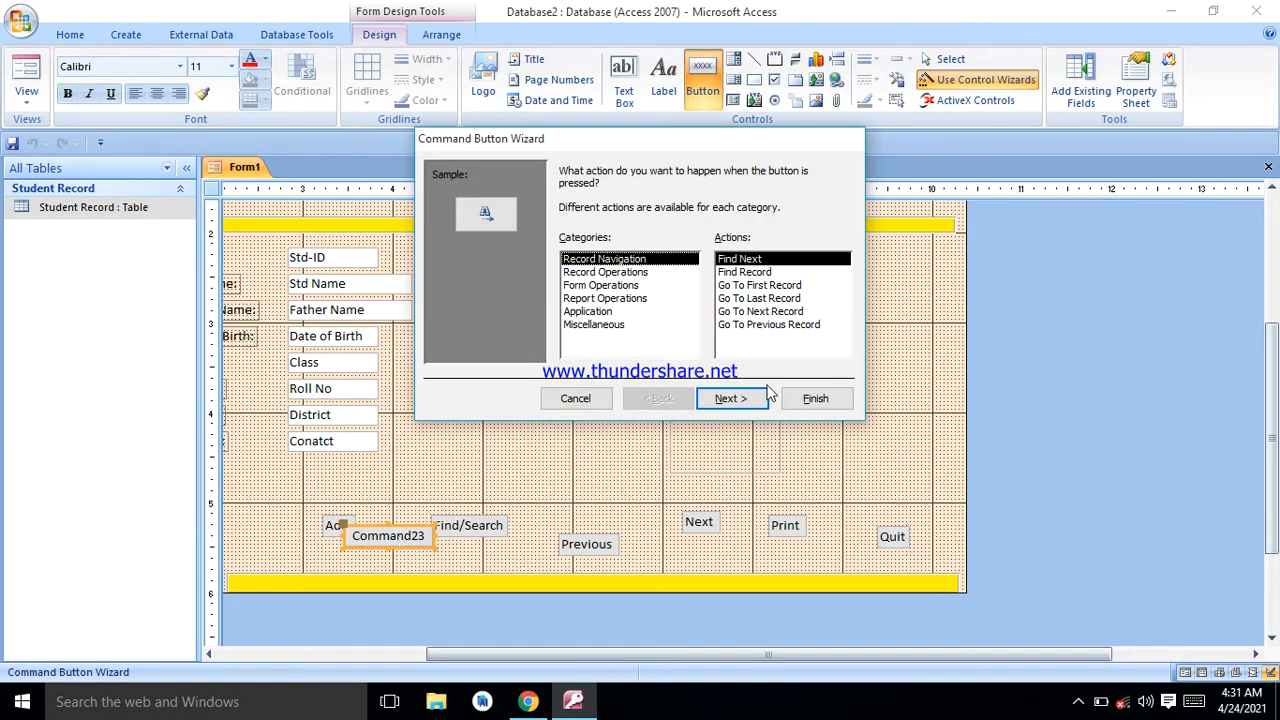
left_click(588, 399)
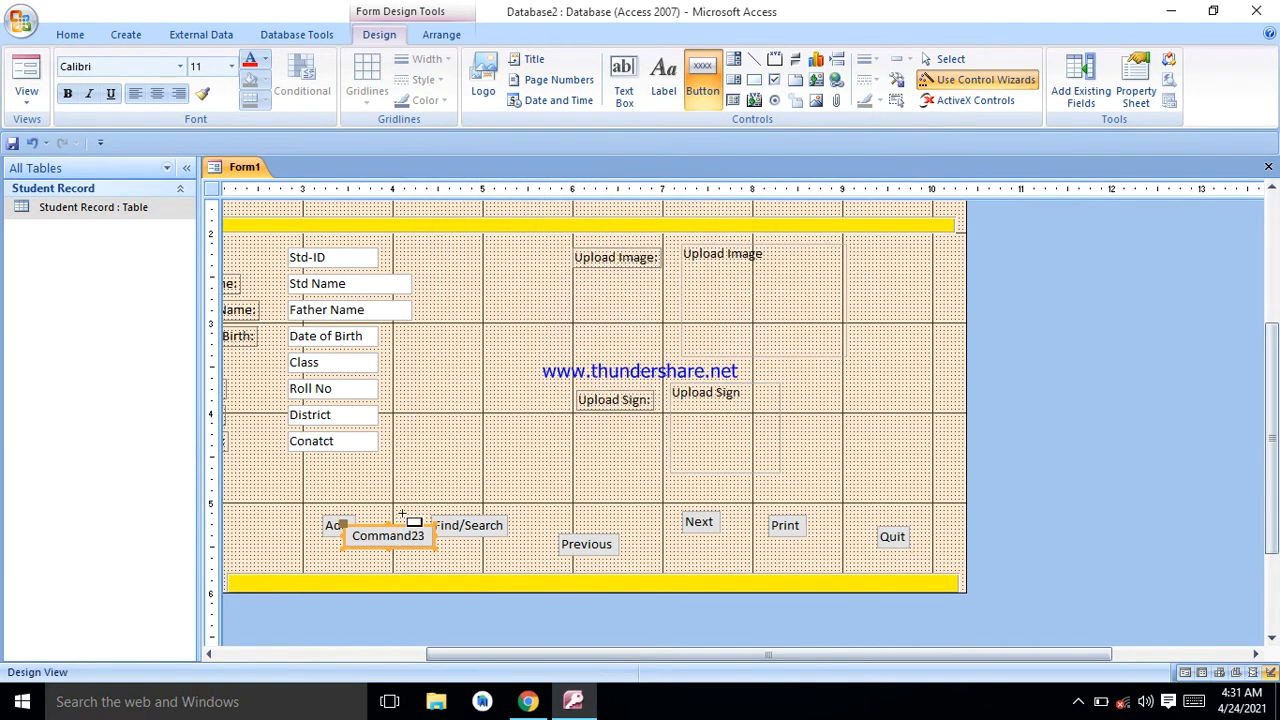
left_click(707, 93)
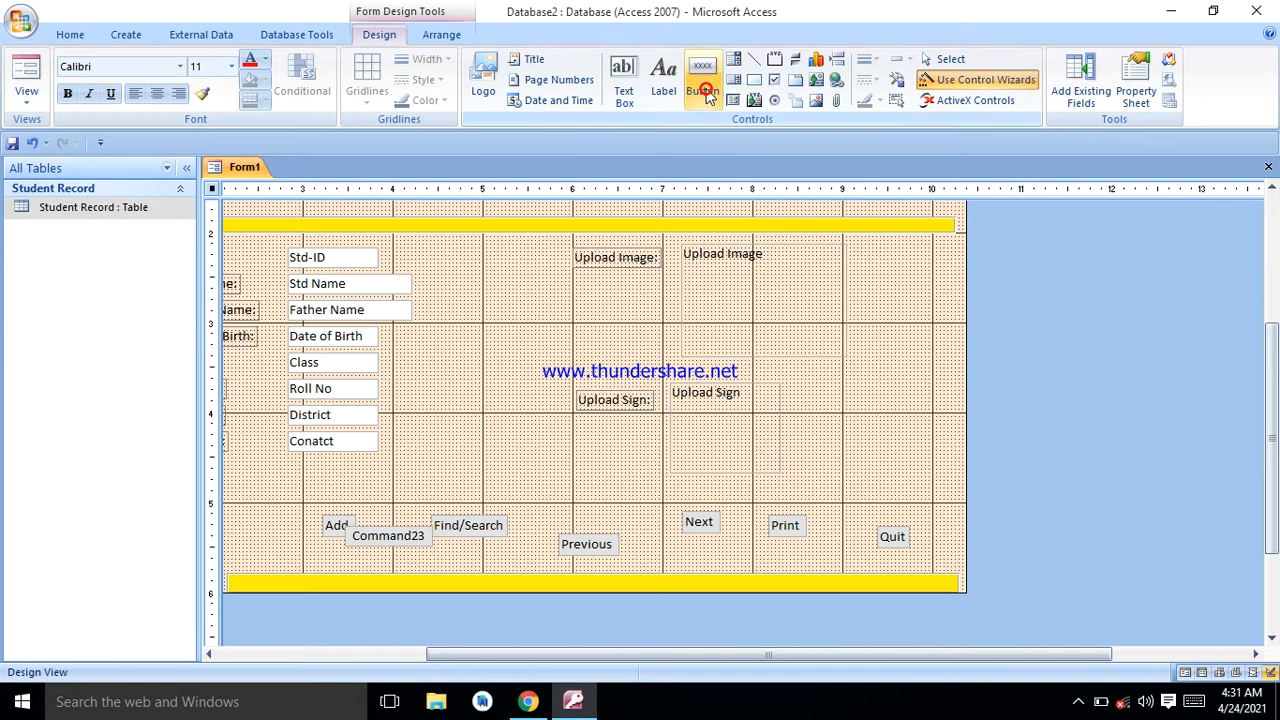
right_click(392, 541)
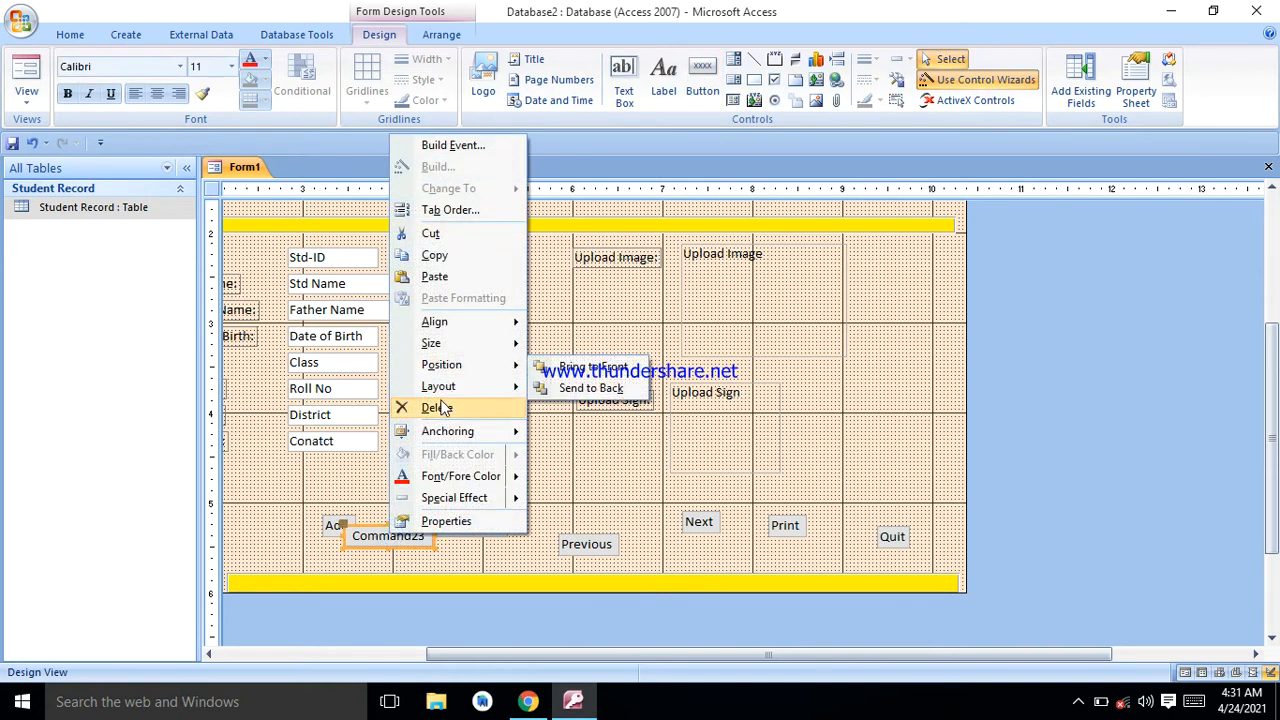
left_click(440, 406)
Step: Line up the Add and Find/Search buttons side by side just below the 5-inch gridline and enlarge both to about 1 inch wide
left_click(321, 516)
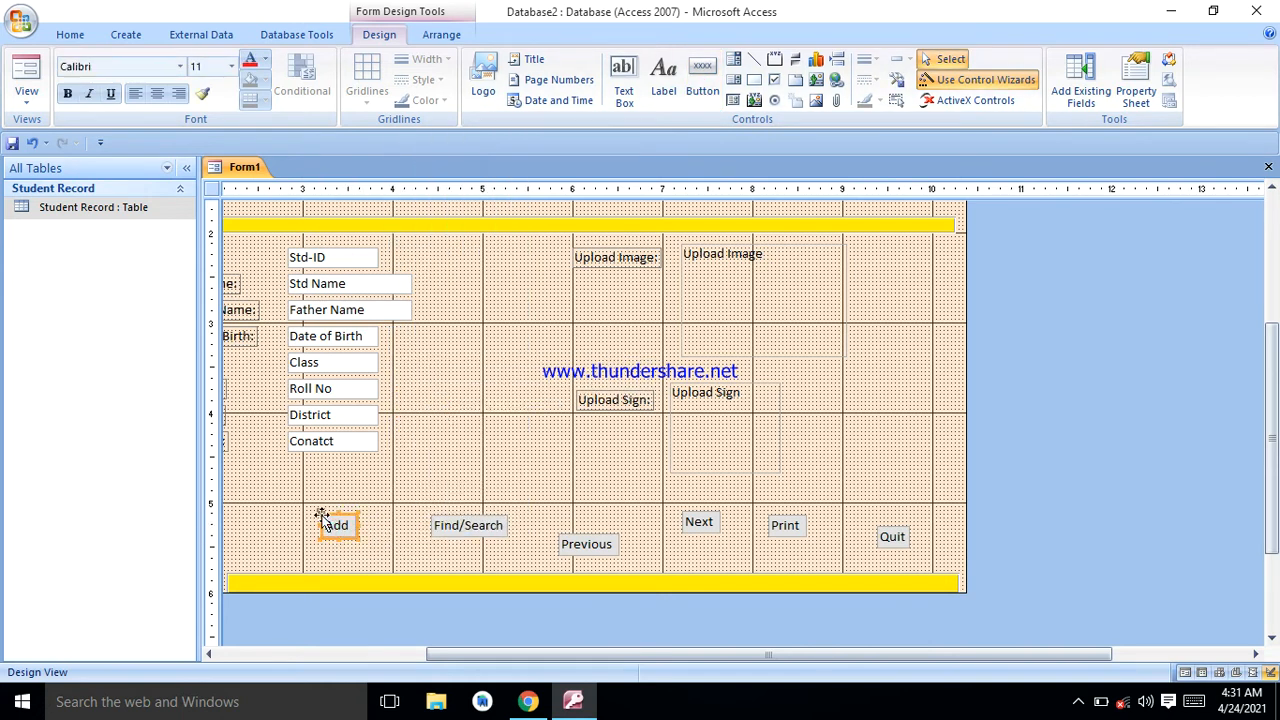
left_click_drag(321, 516, 394, 505)
left_click(435, 527)
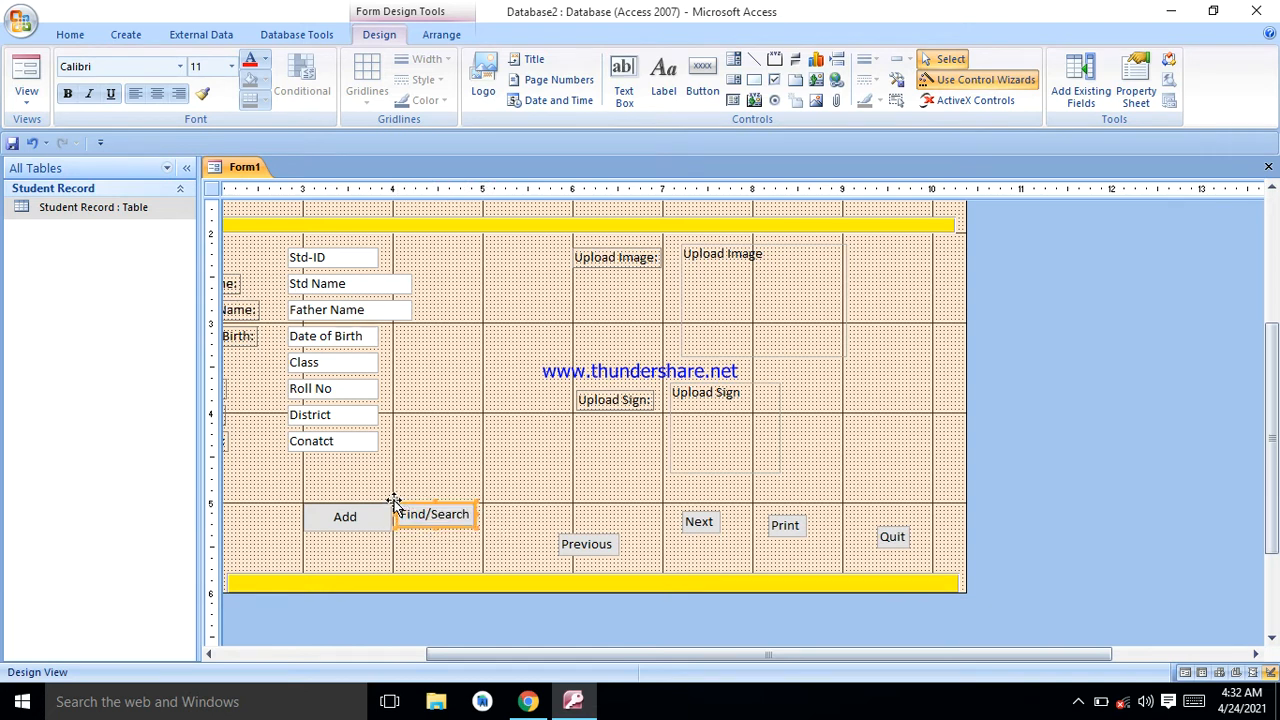
left_click_drag(476, 526, 485, 530)
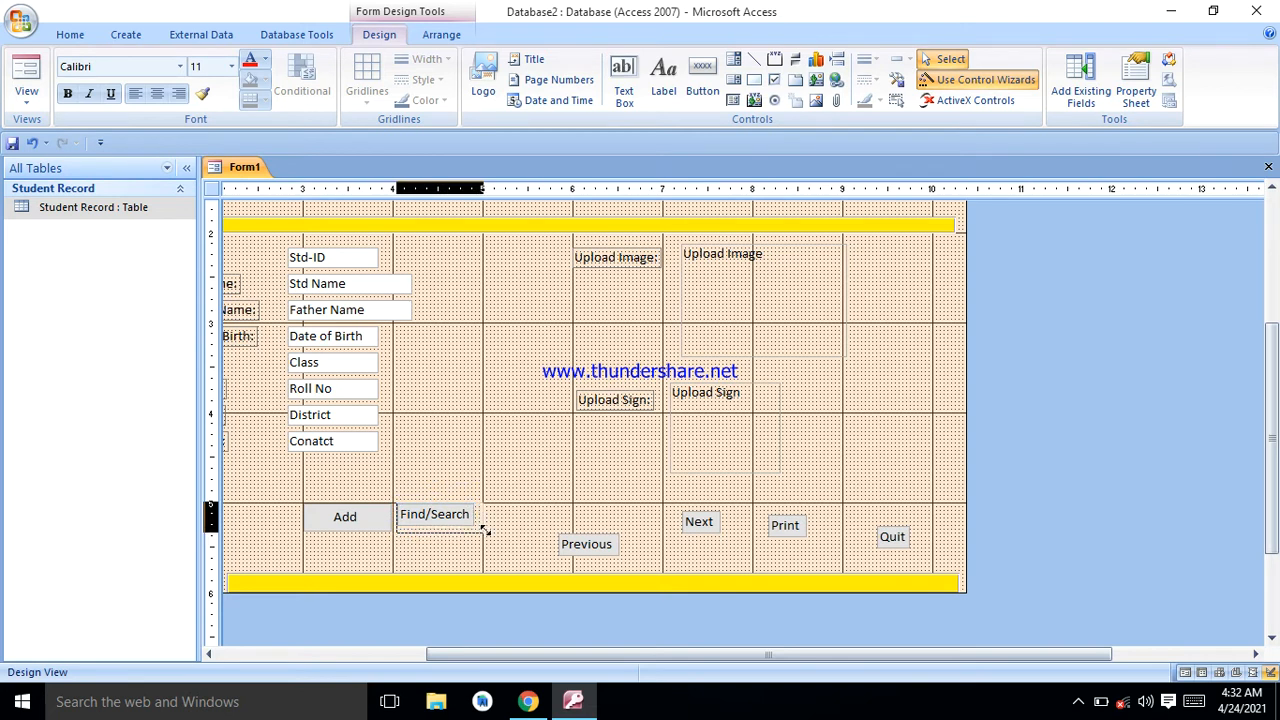
left_click_drag(484, 530, 486, 530)
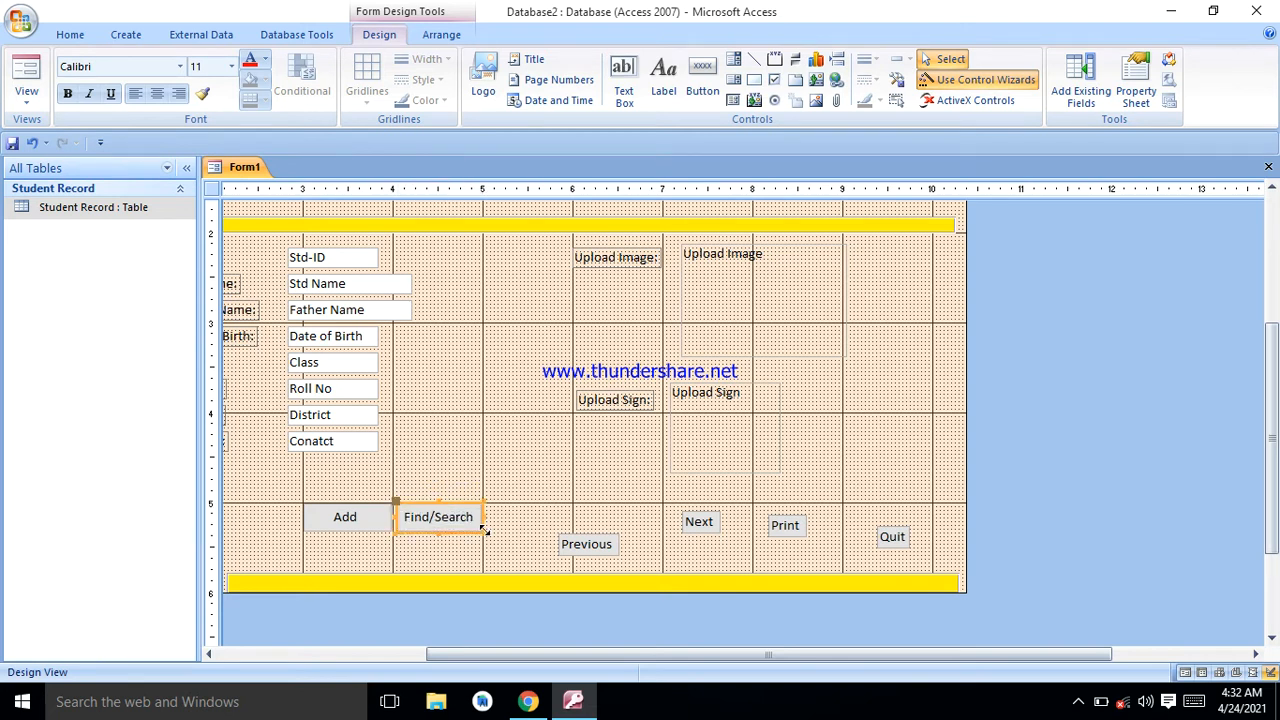
Step: Place the Previous, Next, Print and Quit buttons in one row after Find/Search and enlarge each to about 1 inch wide
left_click(570, 545)
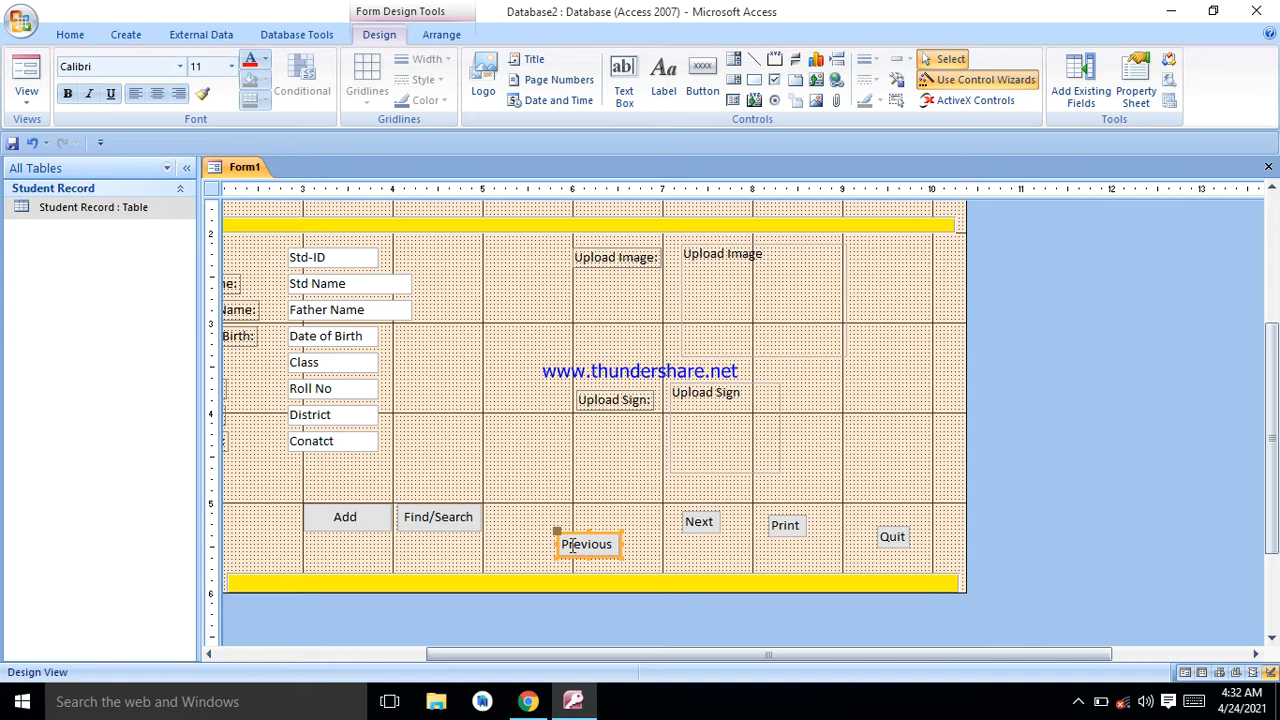
mouse_move(563, 537)
left_mouse_down()
mouse_move(484, 507)
mouse_move(573, 530)
left_mouse_up()
left_click(690, 524)
left_click_drag(680, 512, 660, 531)
left_click(598, 518)
left_click(780, 523)
left_click_drag(780, 523, 752, 532)
left_click(875, 527)
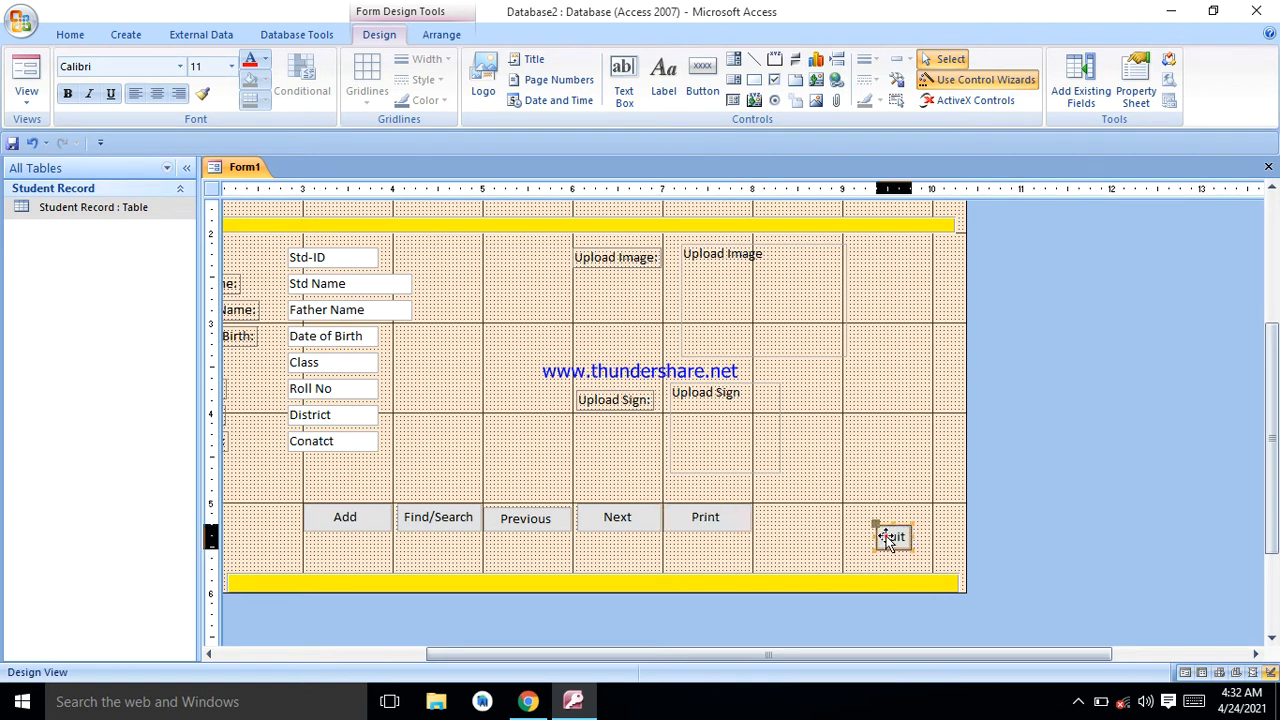
left_click_drag(875, 527, 842, 532)
Step: Align the Previous button's top edge with its row and extend the Next and Find/Search buttons' left edges to close the gaps
left_click(563, 520)
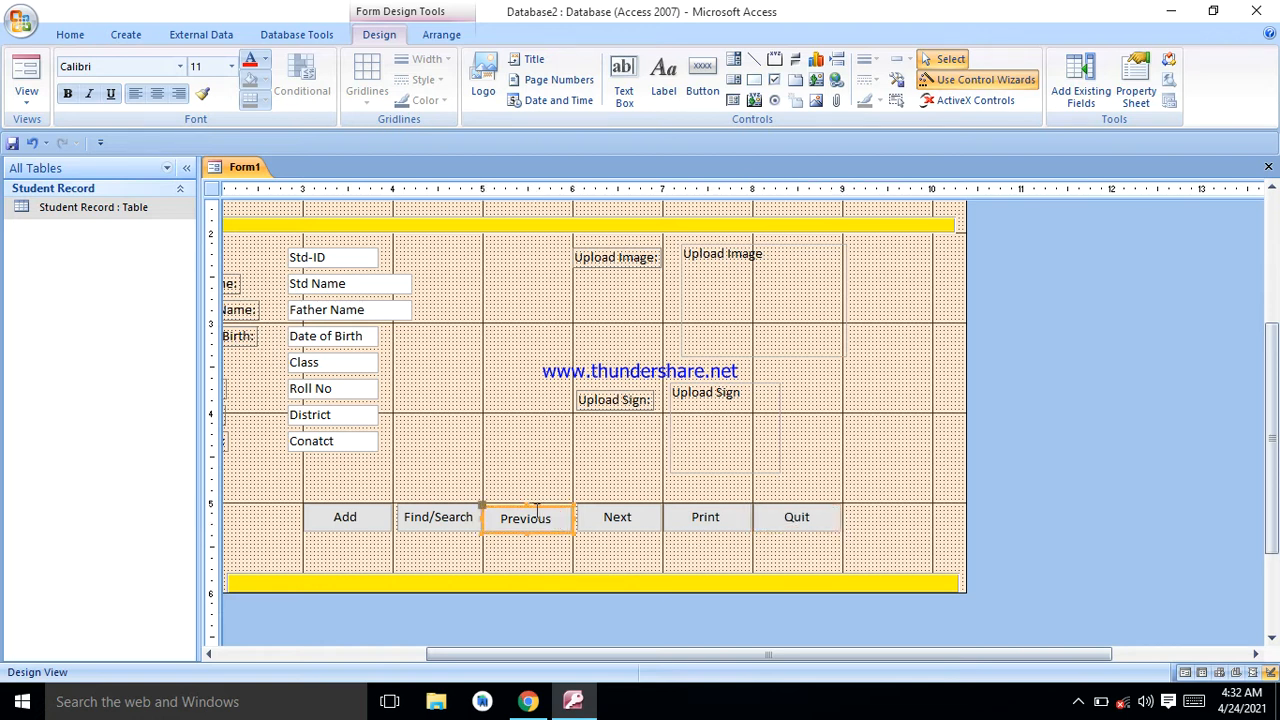
left_click_drag(527, 506, 527, 502)
left_click(582, 517)
left_click_drag(576, 517, 573, 517)
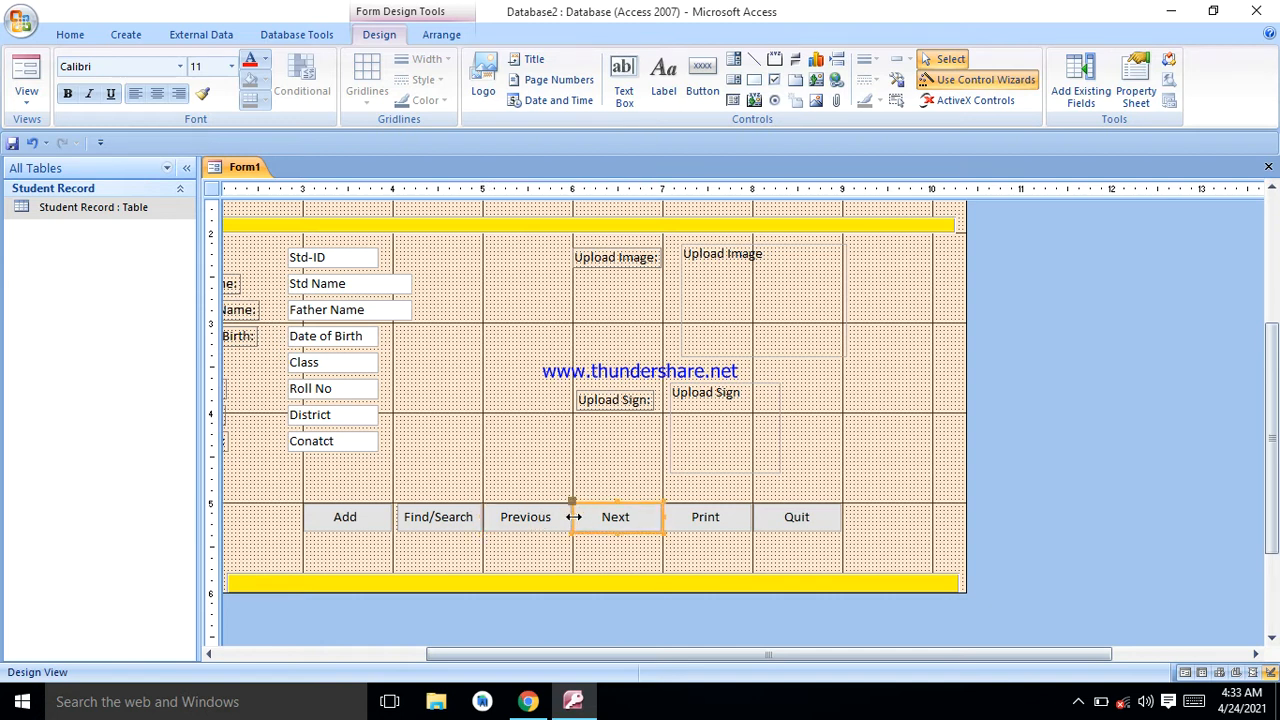
left_click(403, 517)
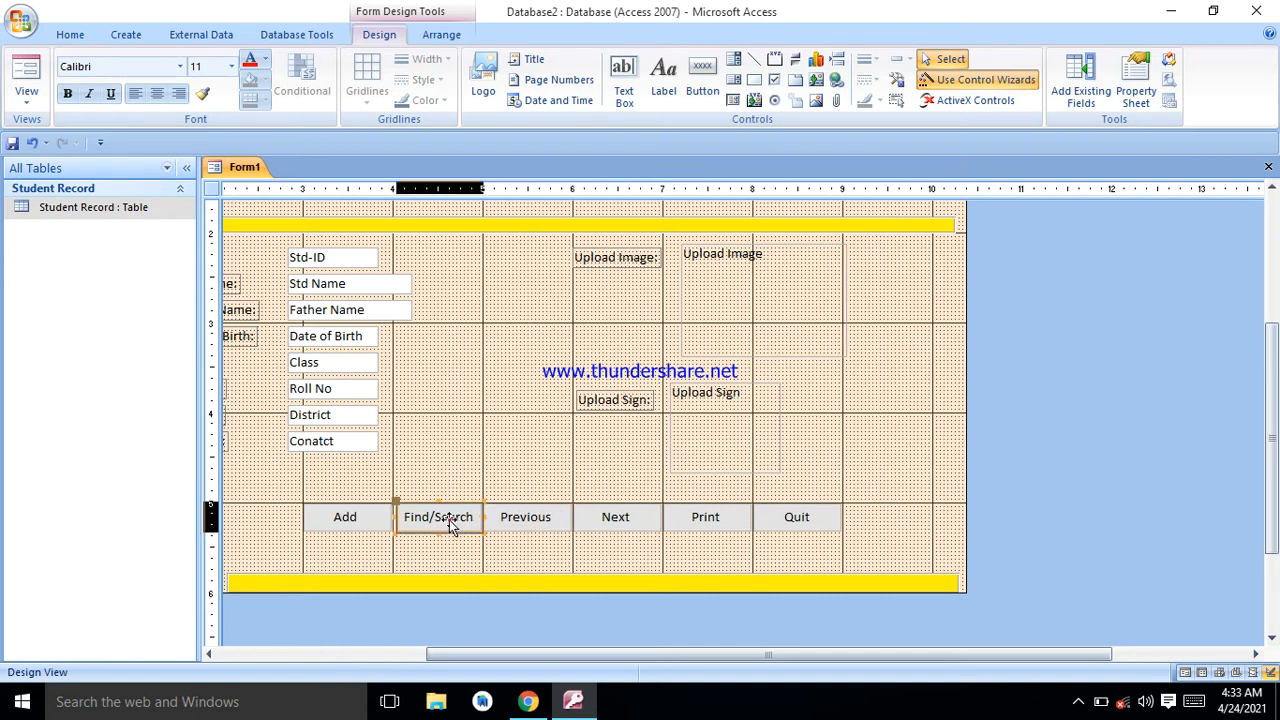
left_click_drag(396, 517, 392, 517)
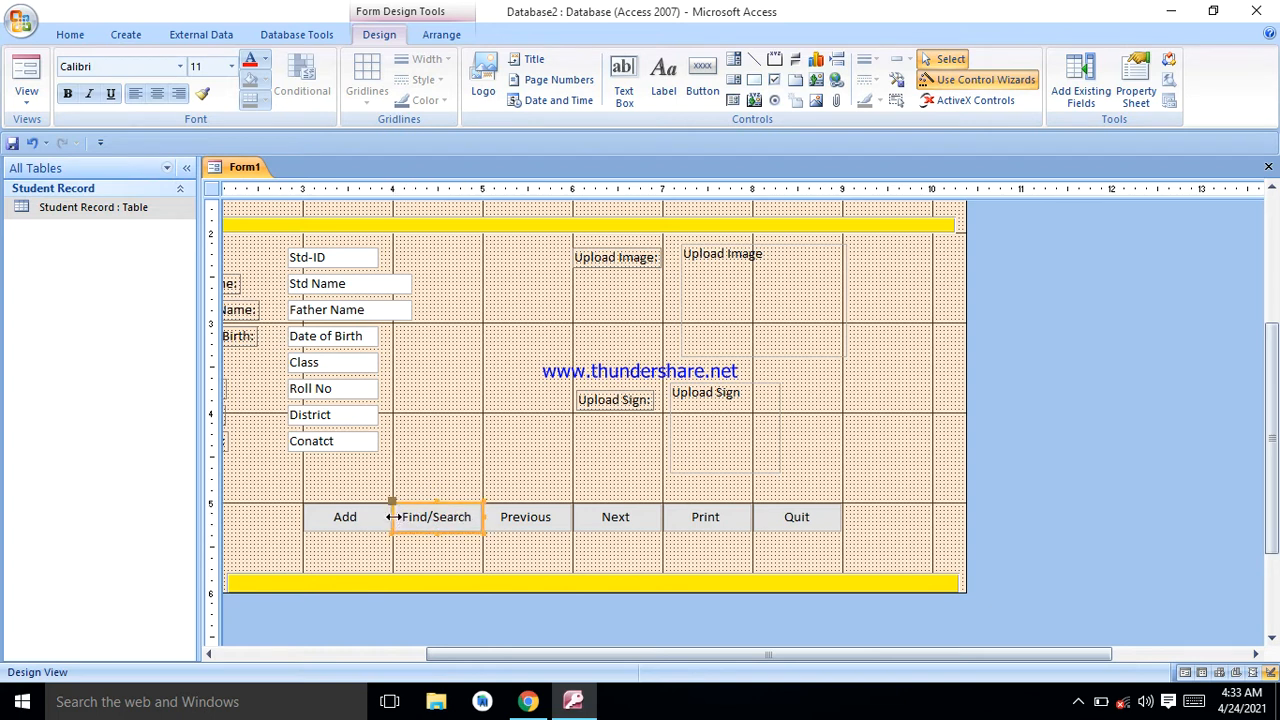
left_click(838, 470)
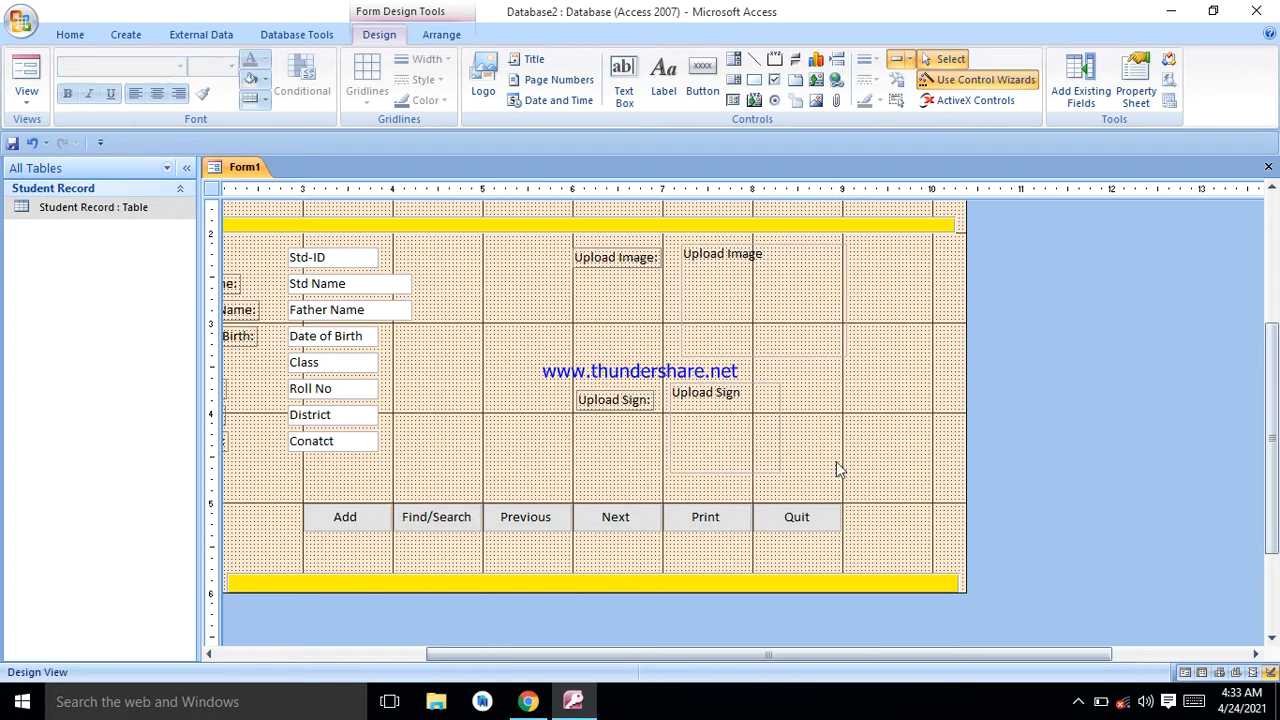
Step: Draw a rectangle about 6.4 inches wide and 0.6 inches high around the row of command buttons and fill it red
left_click(754, 80)
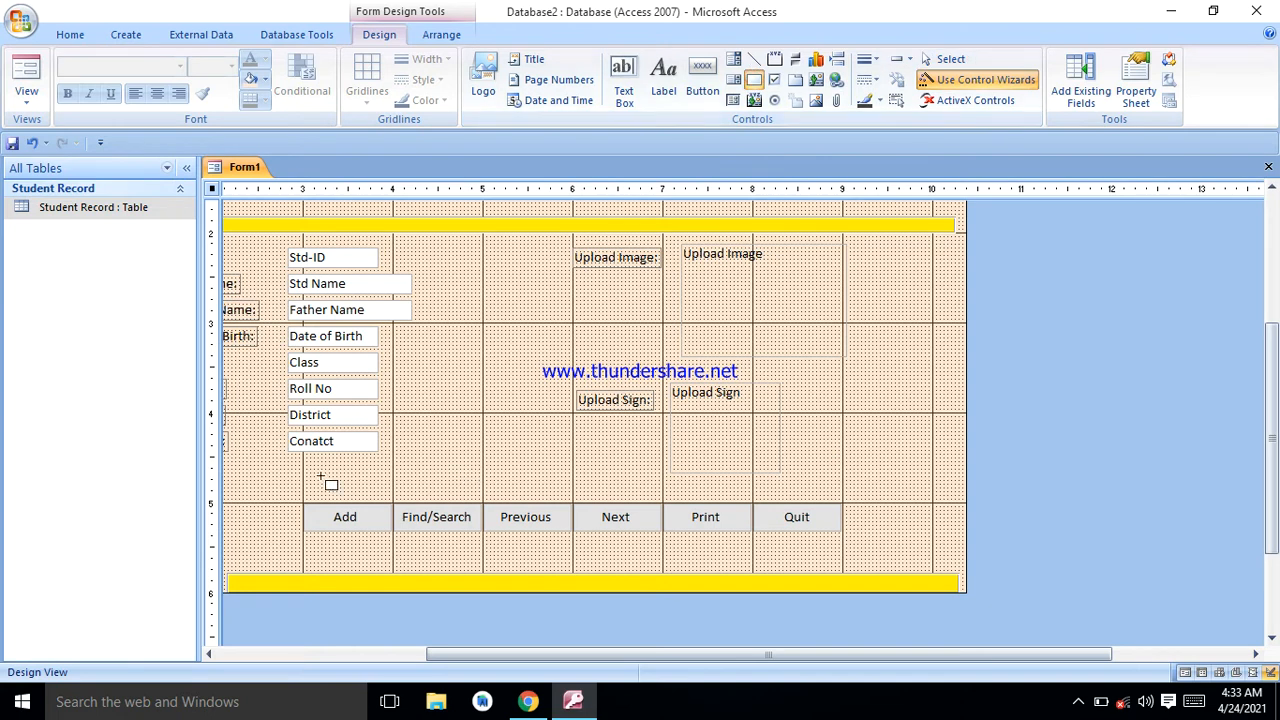
left_click_drag(288, 492, 867, 539)
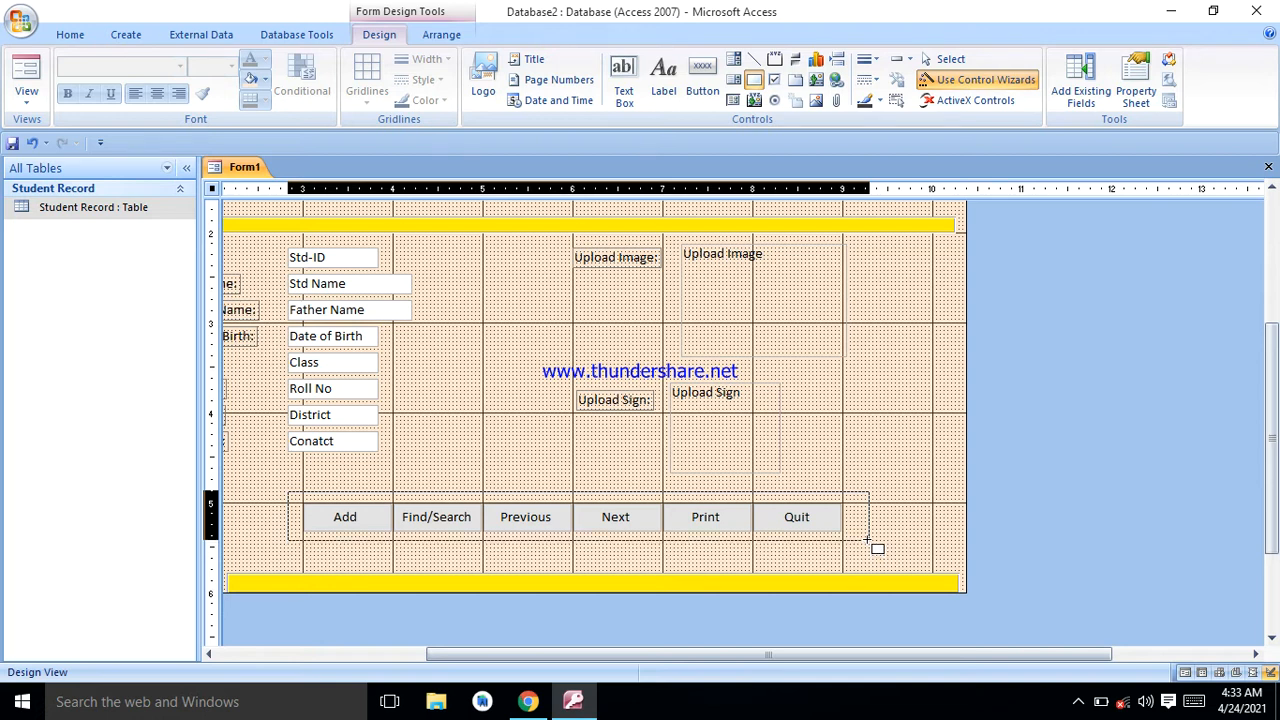
left_click_drag(867, 539, 866, 544)
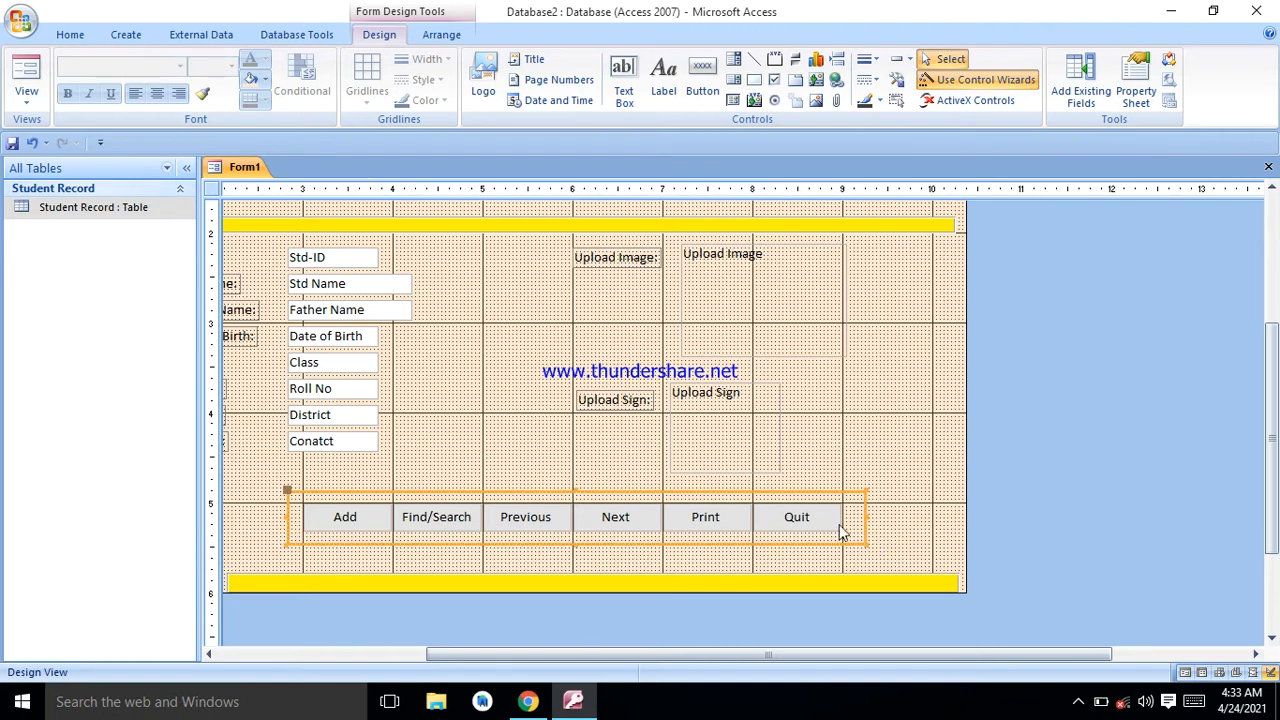
left_click(266, 82)
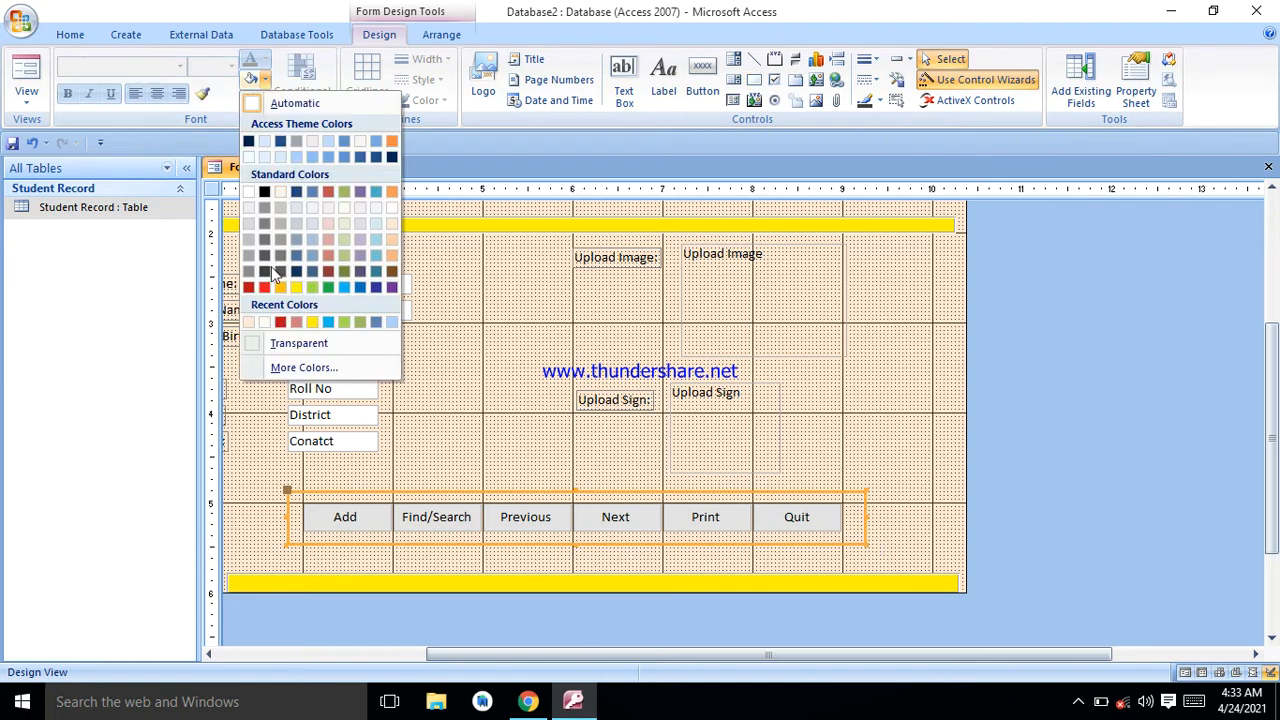
left_click(265, 287)
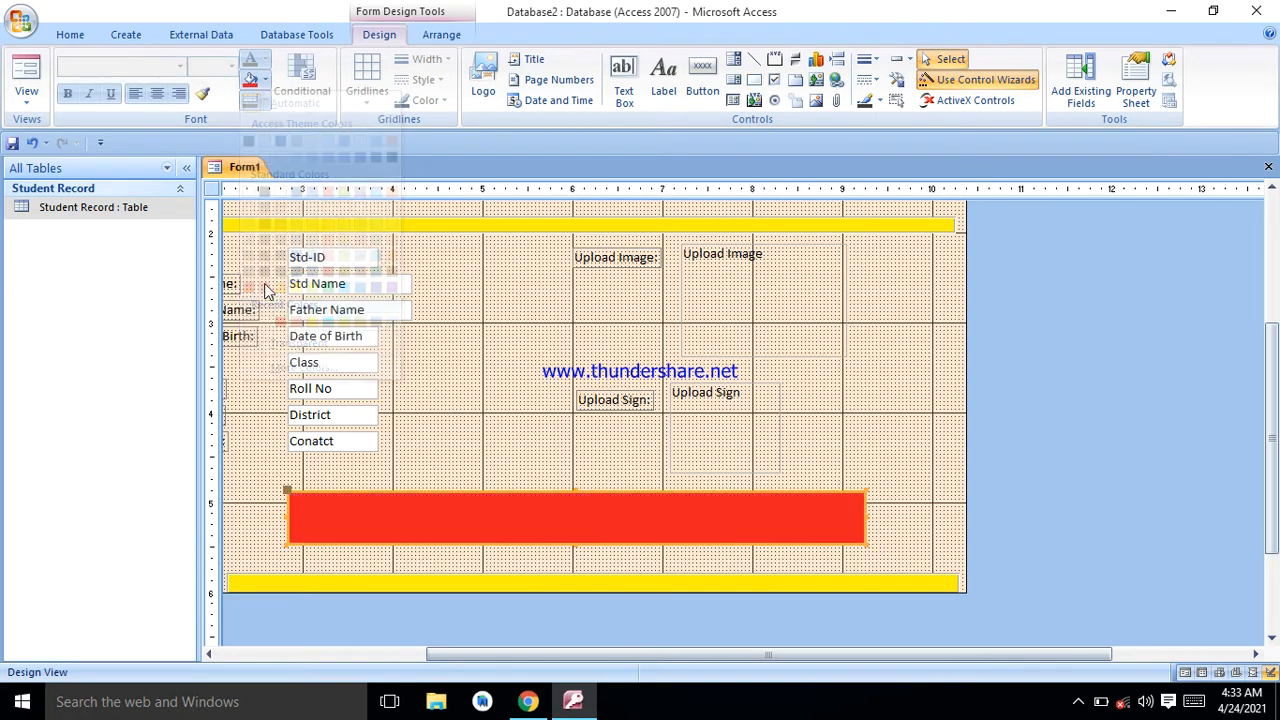
Step: Send the red rectangle to the back, behind the command buttons
right_click(494, 500)
mouse_move(615, 334)
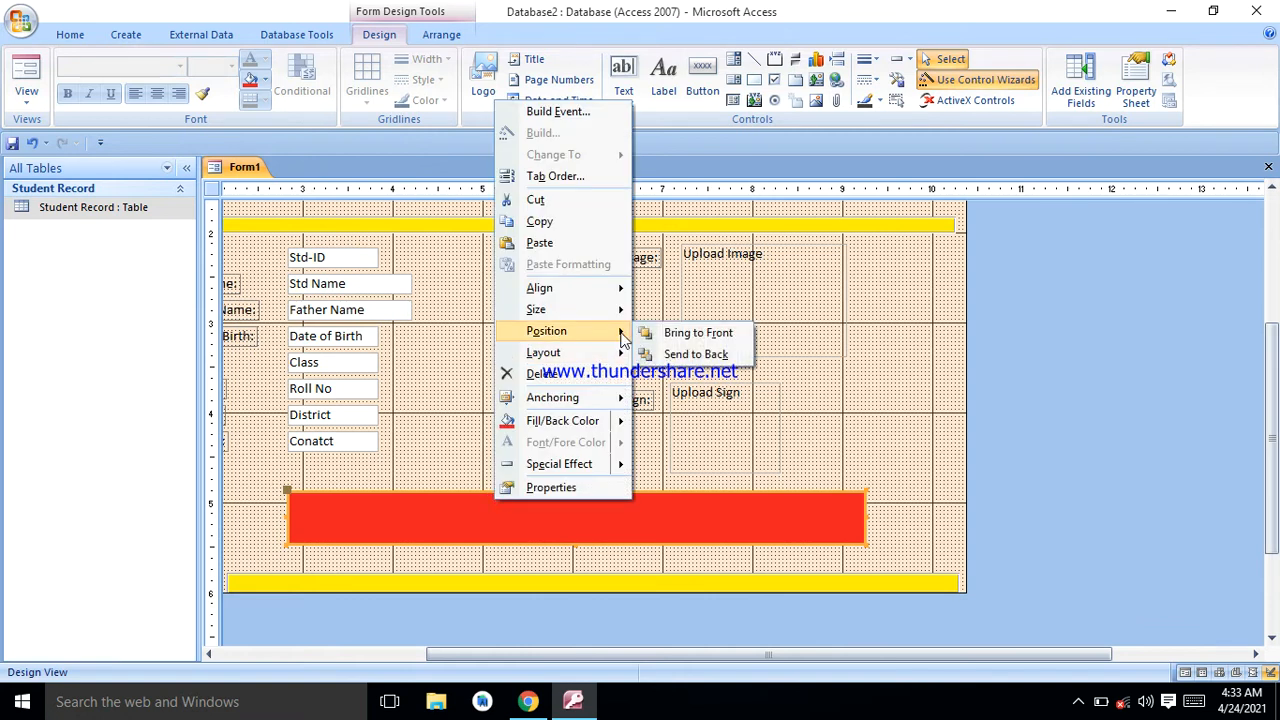
left_click(680, 355)
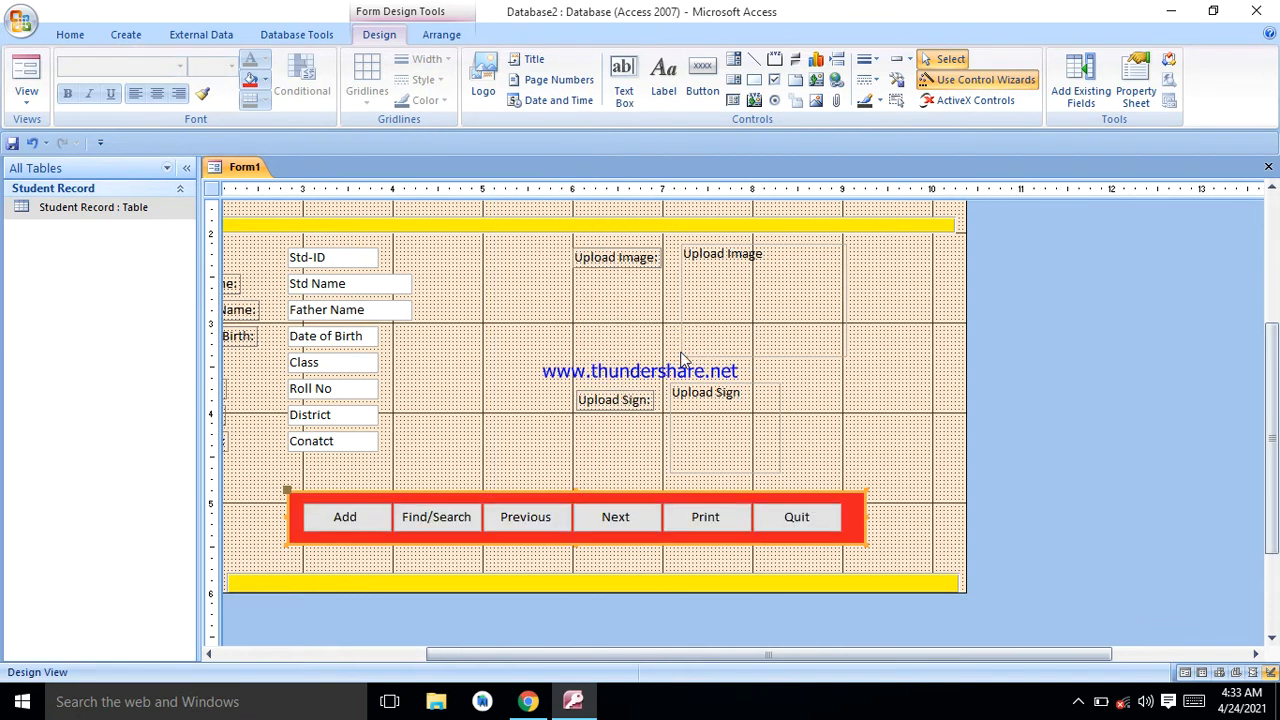
left_click(896, 512)
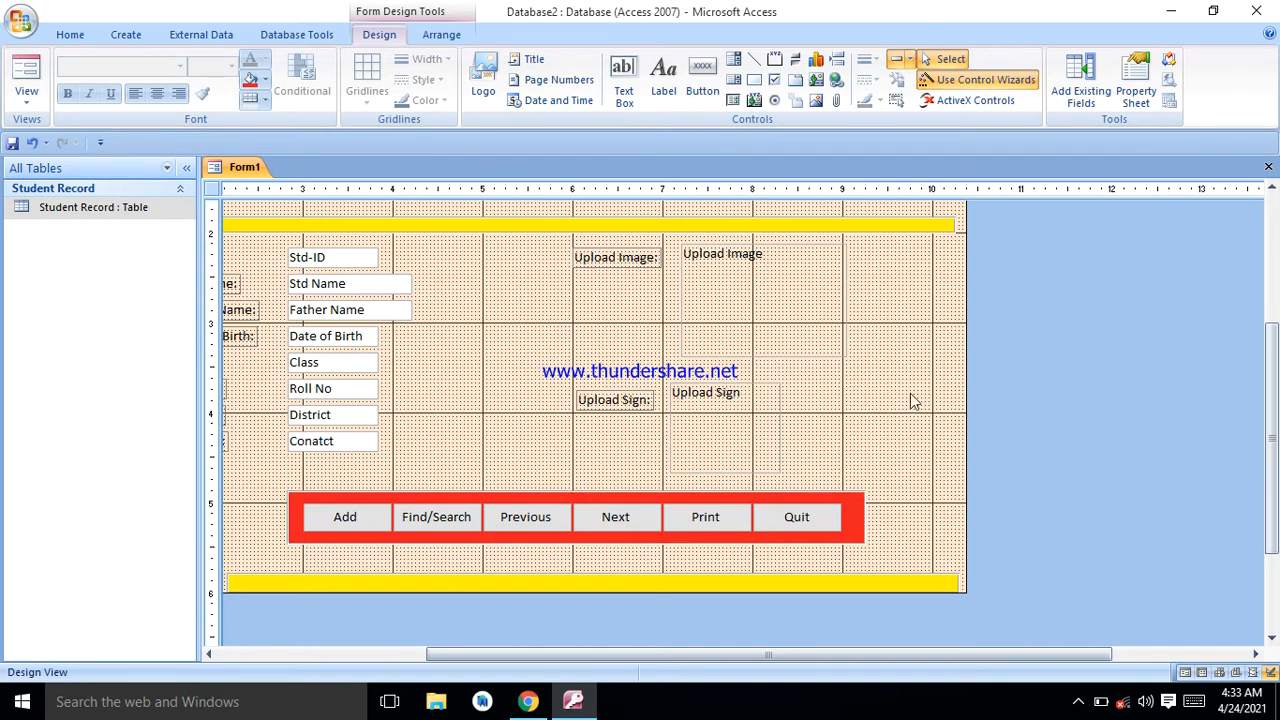
Step: Close the form and save it under the name "Student"
left_click_drag(916, 655, 724, 640)
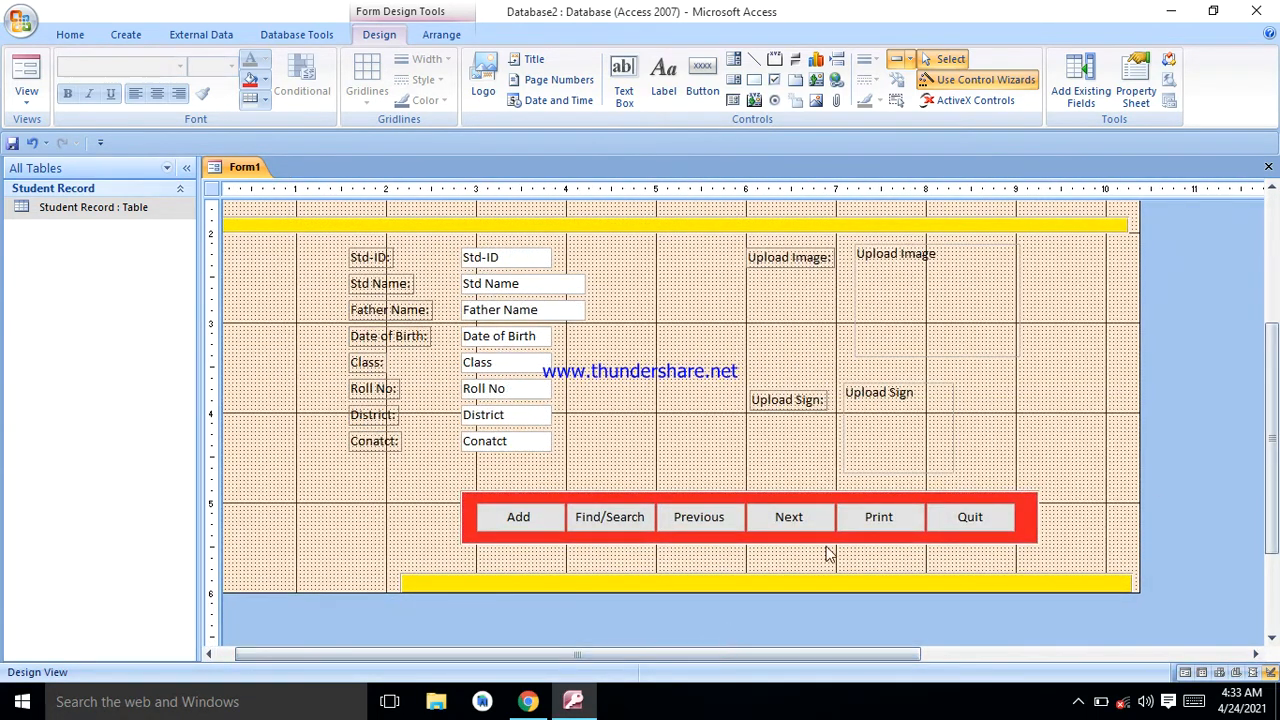
left_click_drag(1272, 350, 1276, 268)
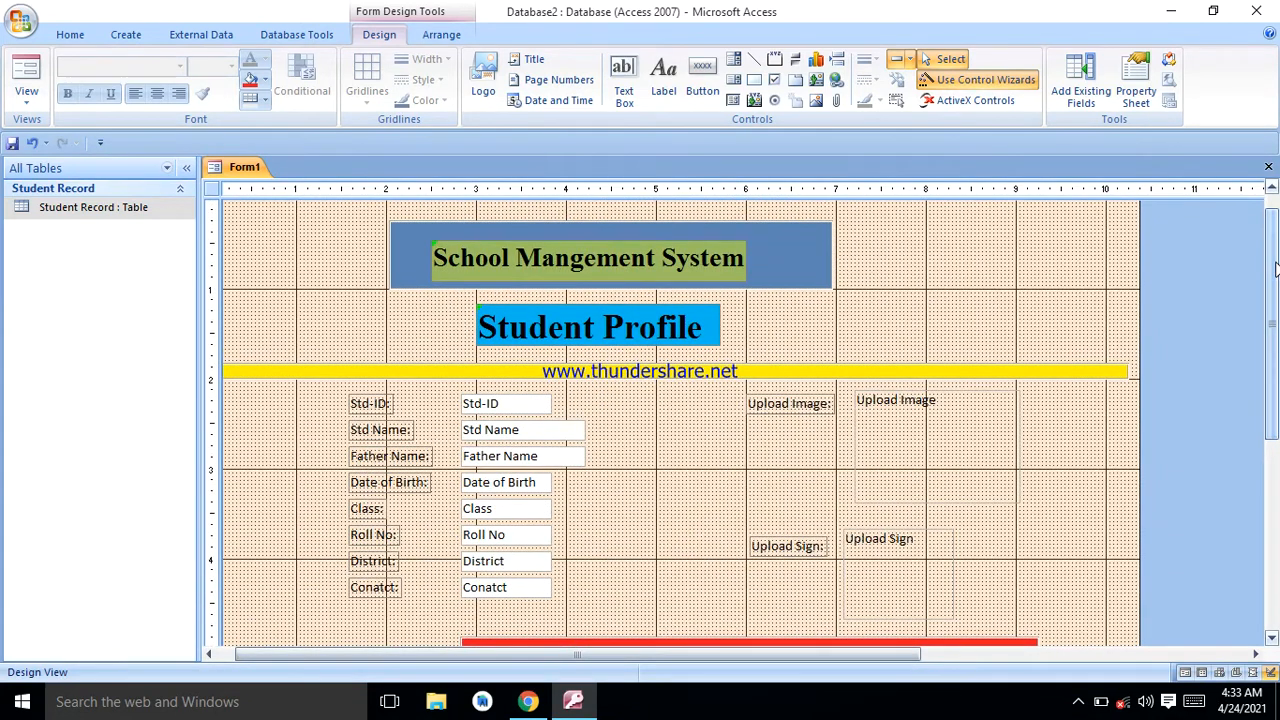
left_click(1268, 170)
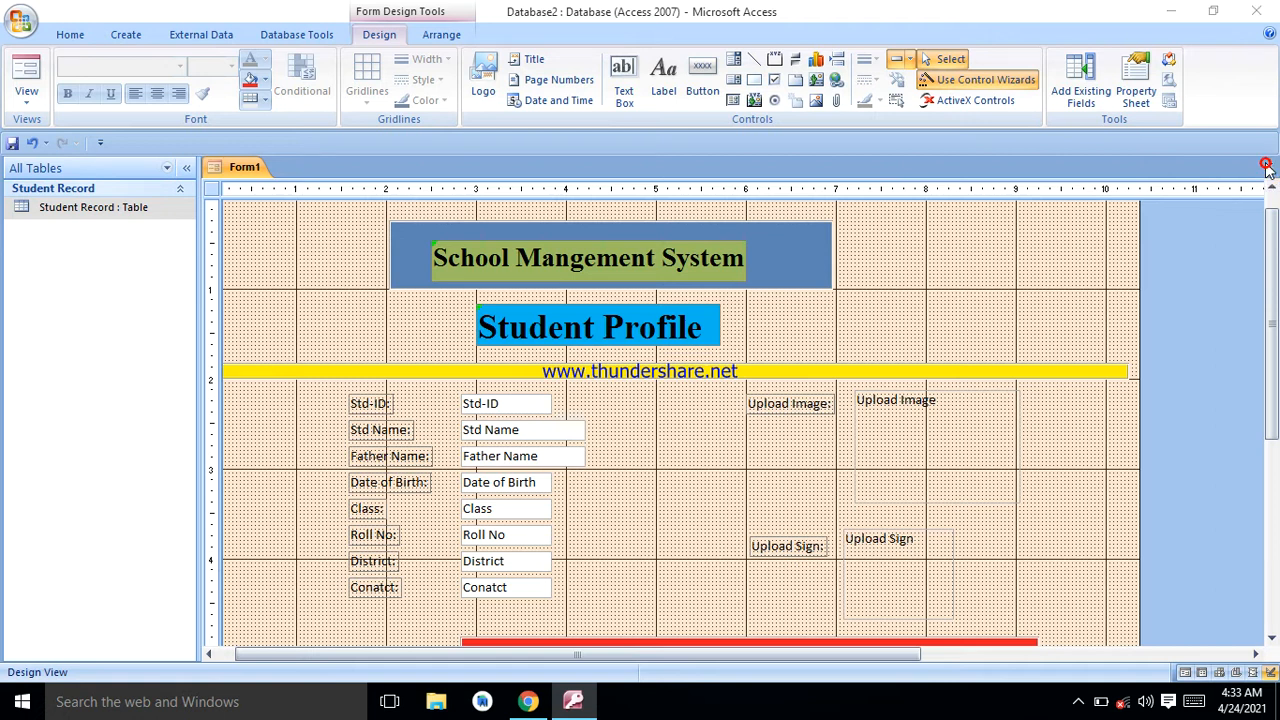
left_click(560, 398)
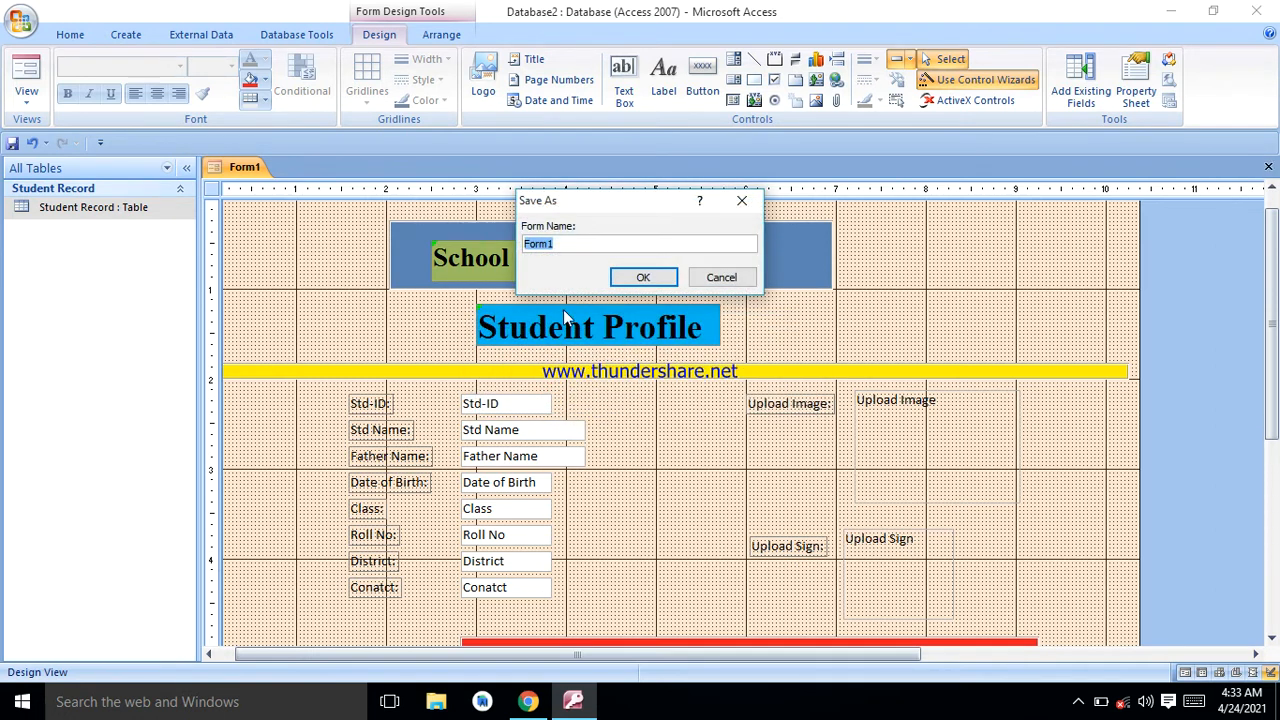
type("Student")
key("Return")
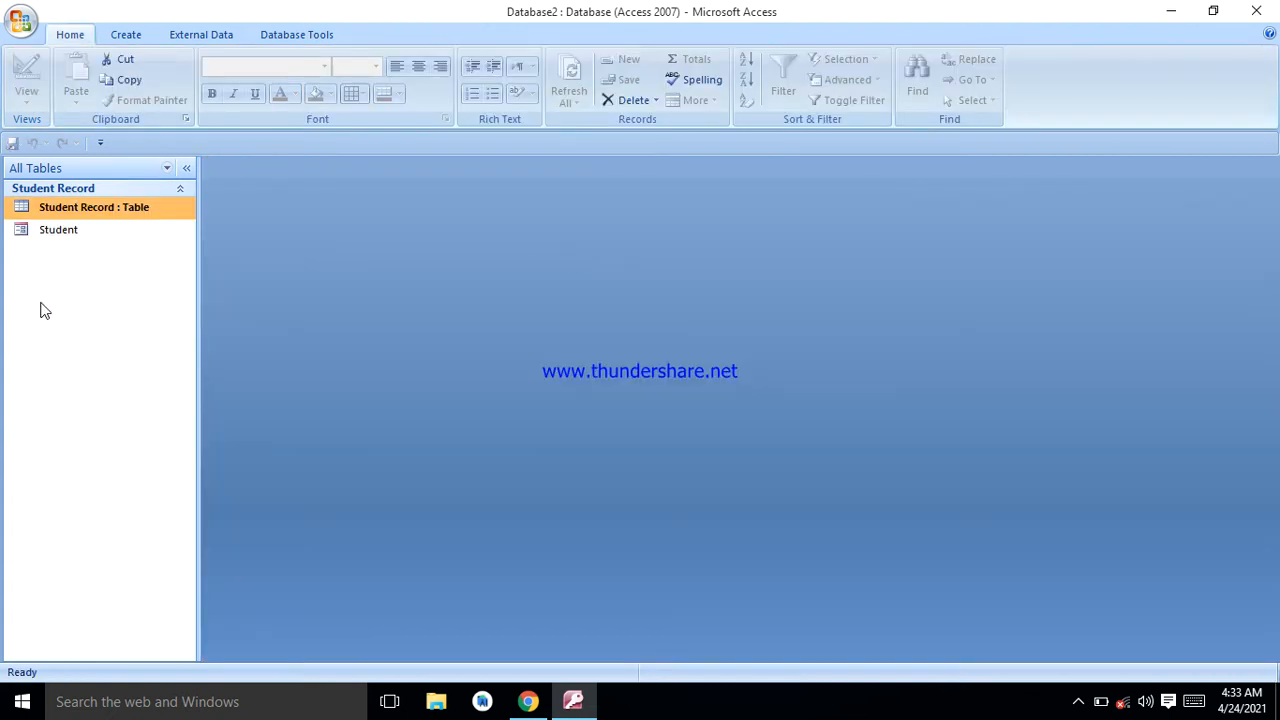
right_click(68, 212)
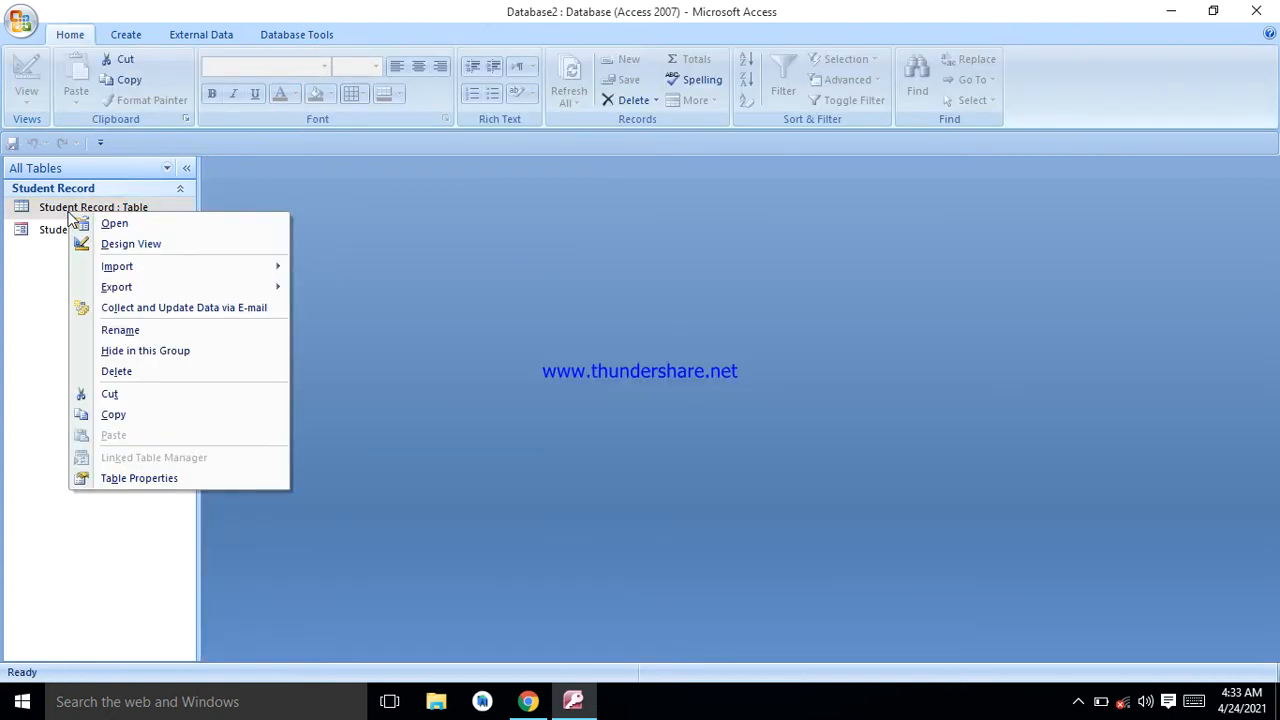
left_click(110, 244)
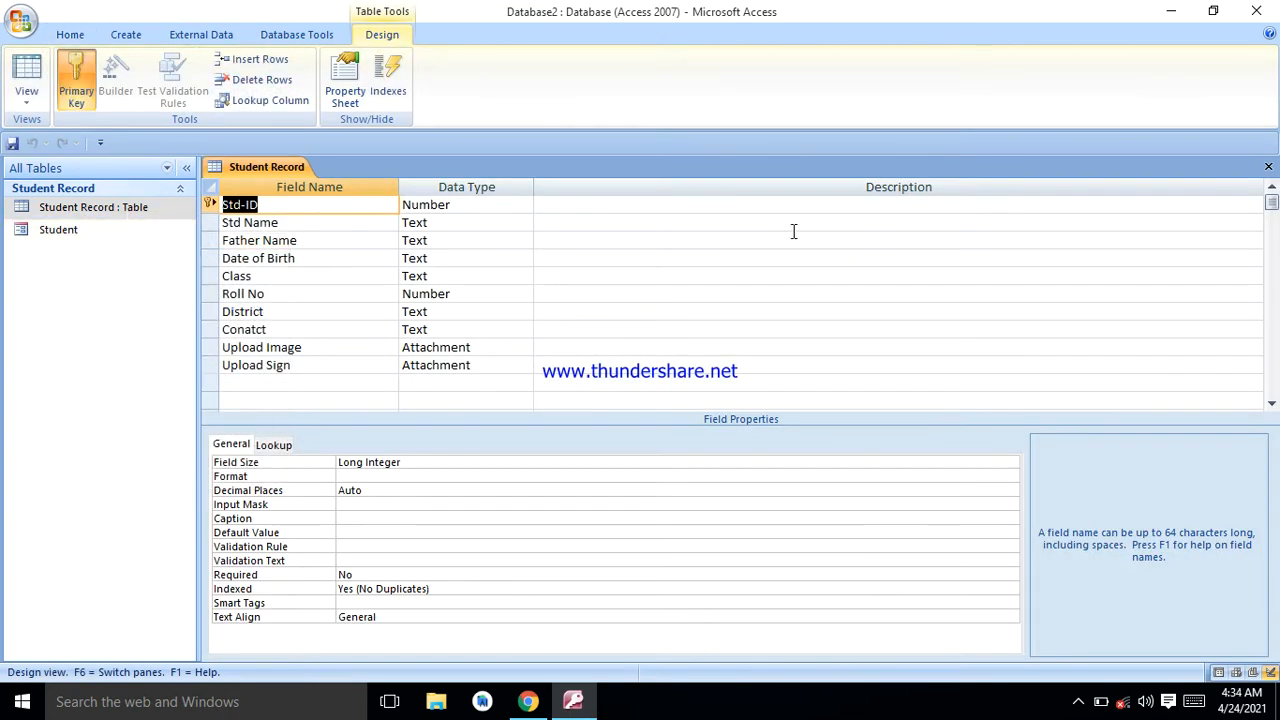
left_click(1268, 166)
Step: Open the Student Record table for data entry and fill in the first student's ID, name, father's name and date of birth
left_click(103, 206)
right_click(103, 207)
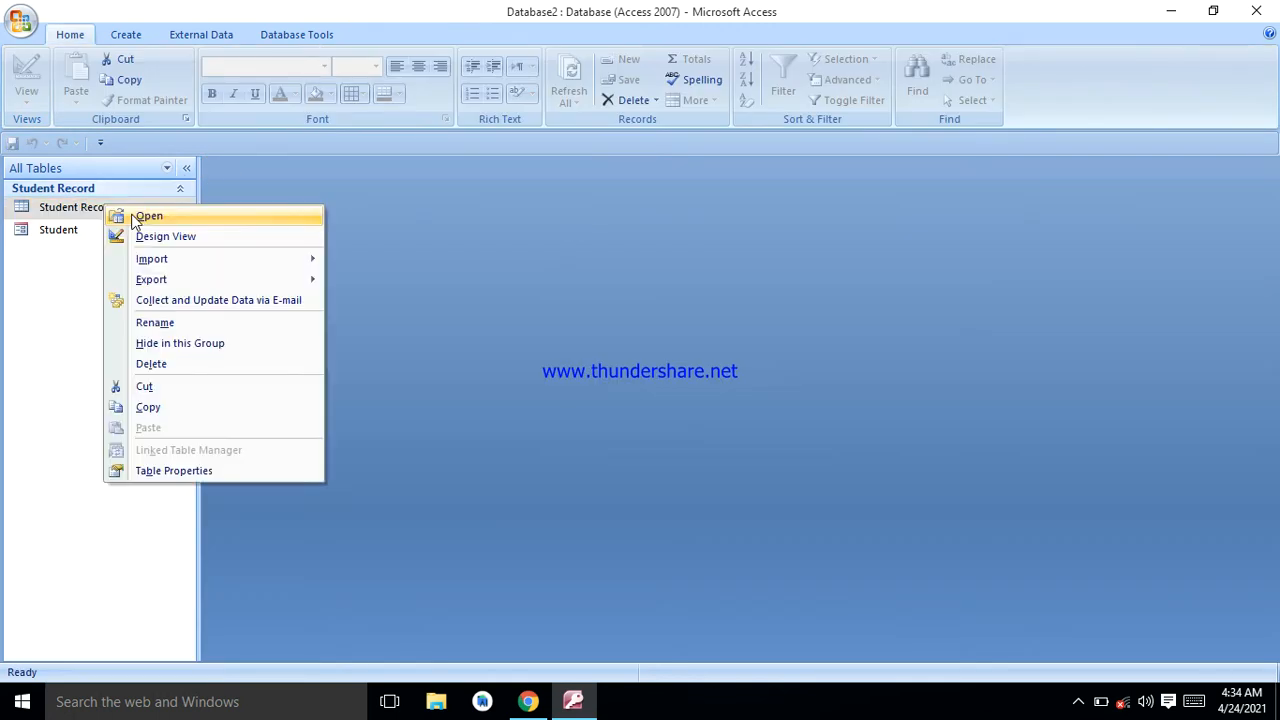
left_click(138, 215)
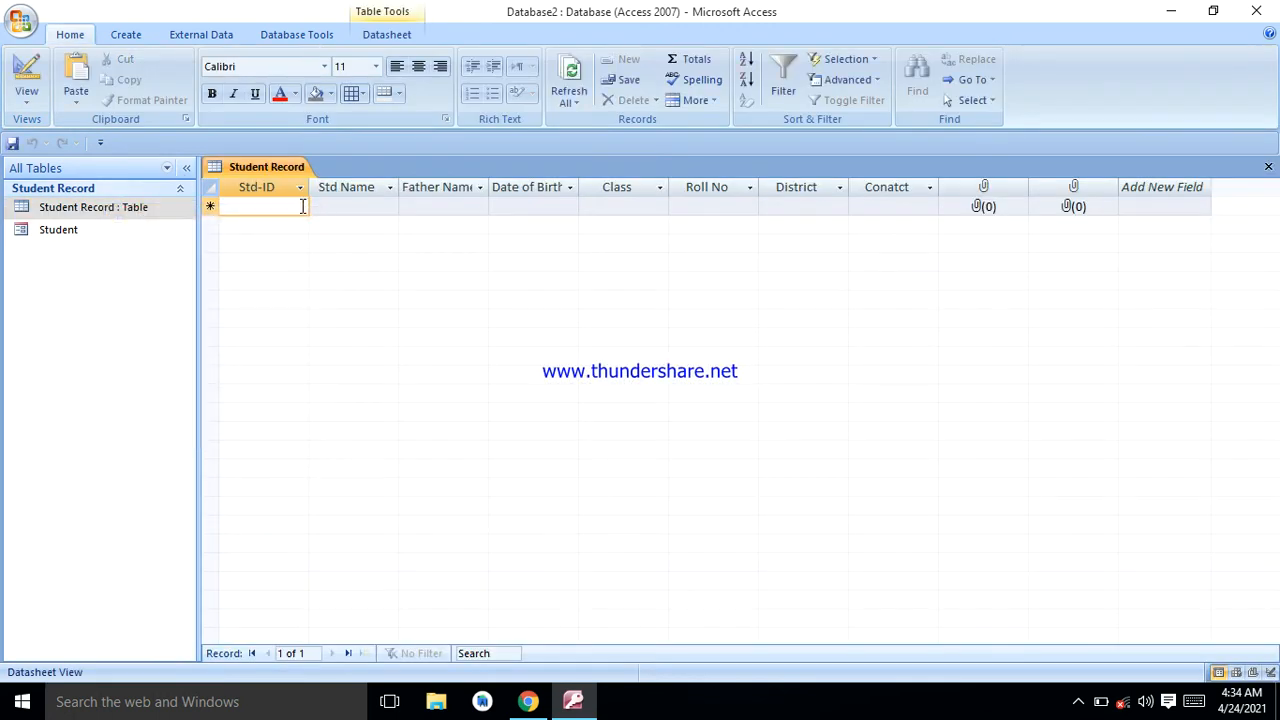
type("100")
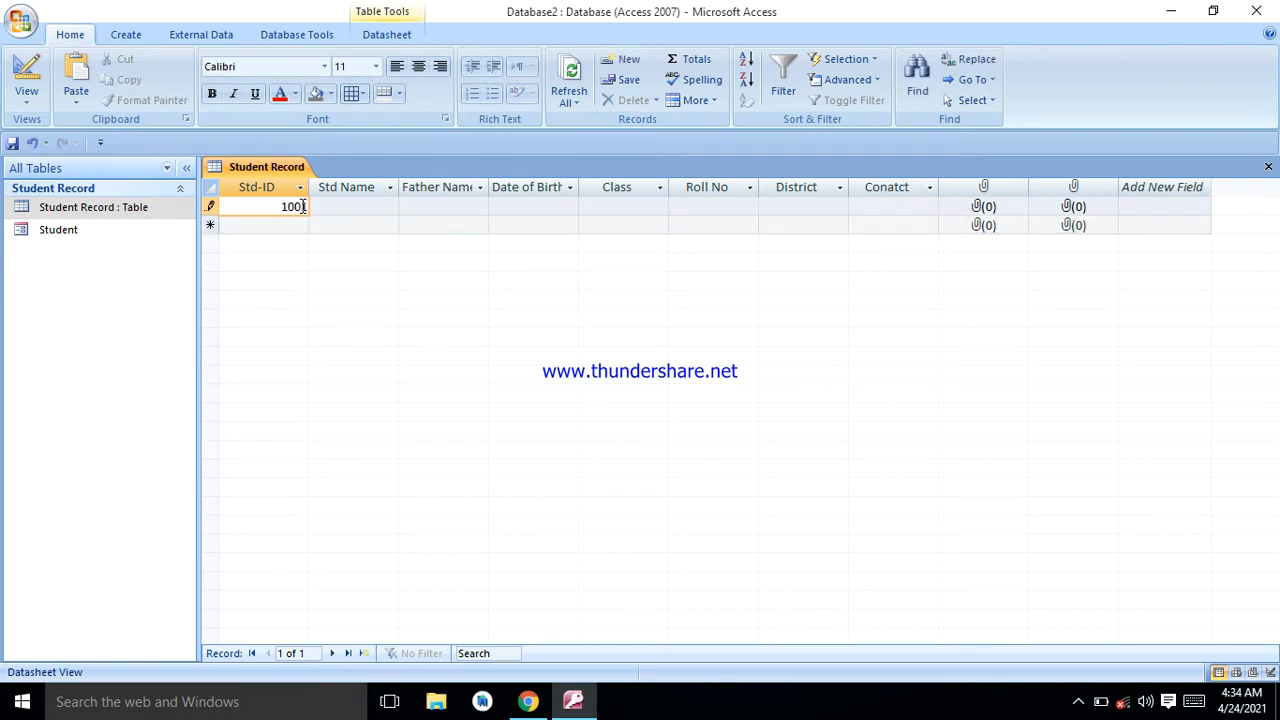
type("1")
key("Tab")
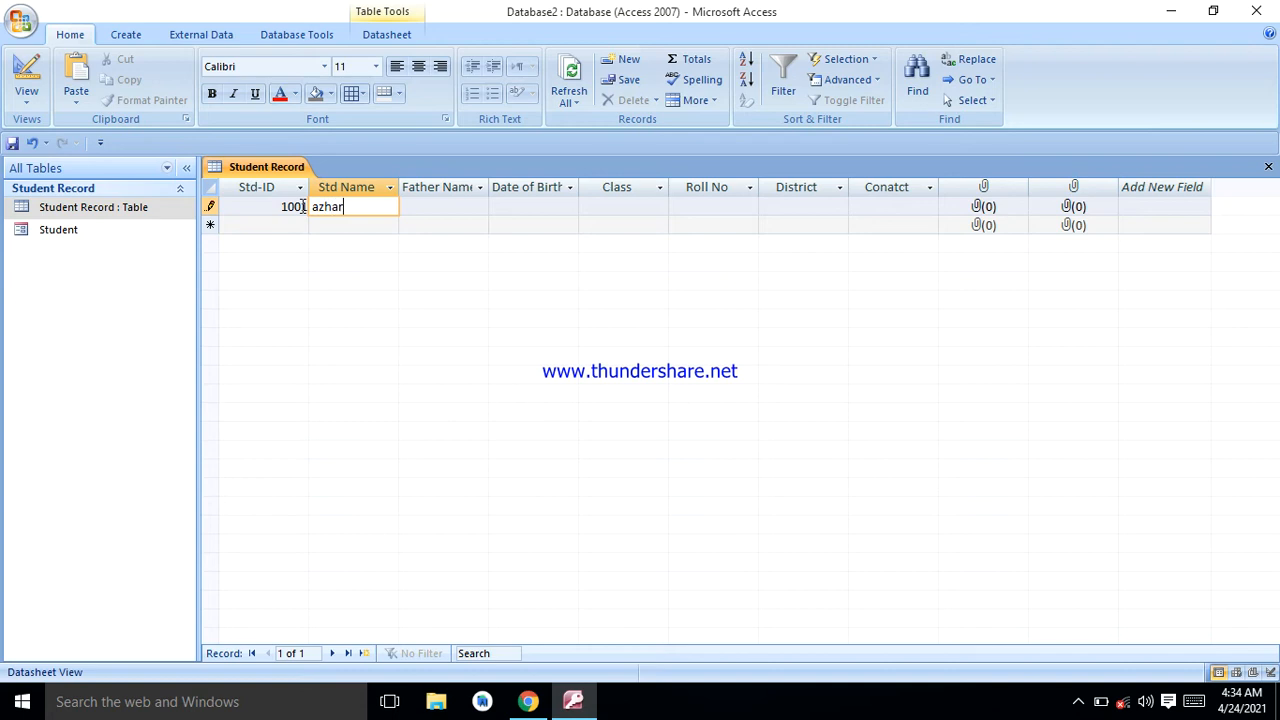
key("Tab")
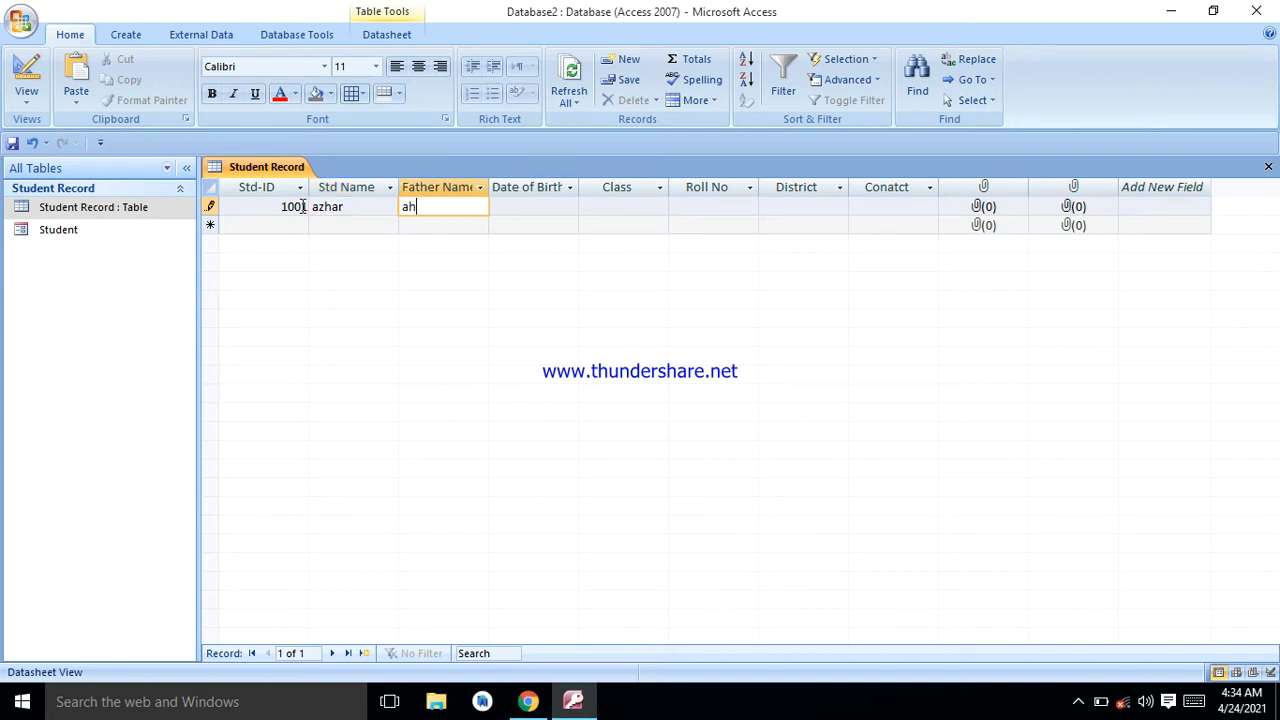
key("Tab")
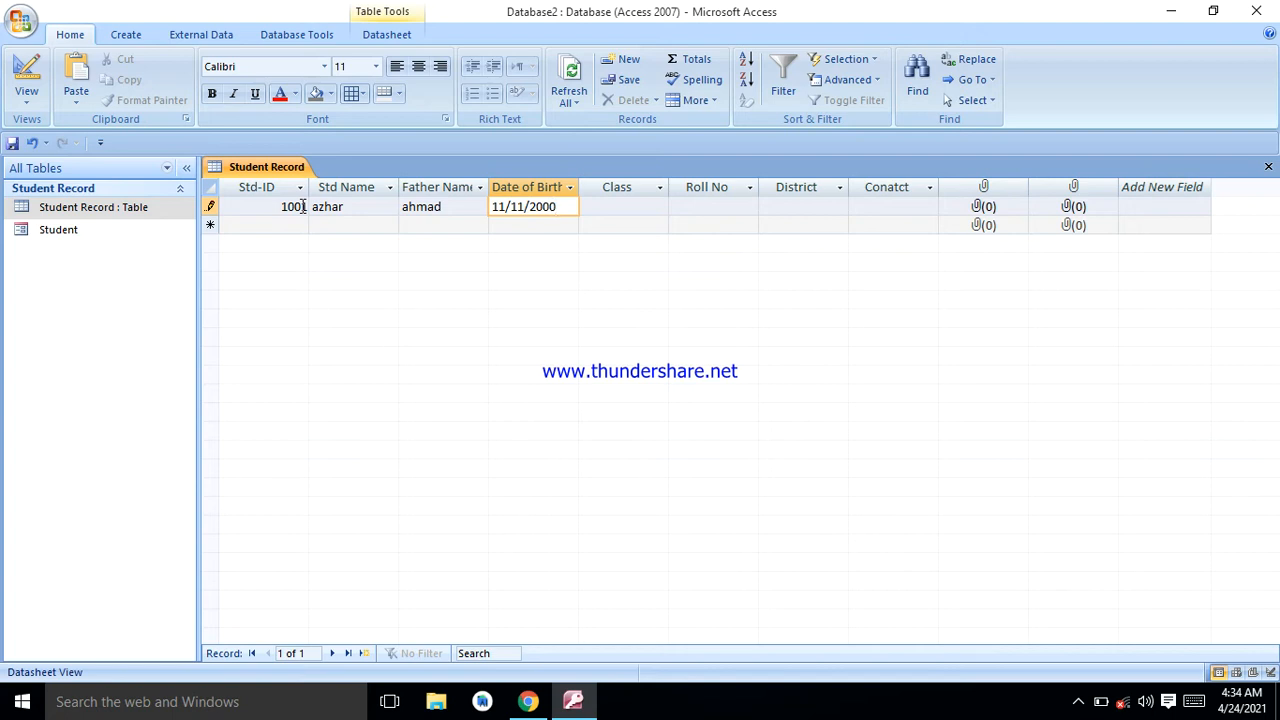
key("Tab")
Step: Enter "Msc-IT" as the first student's class and fill in the roll number
key("Caps_Lock")
type("M")
key("Caps_Lock")
type("sc-")
key("Caps_Lock")
type("I")
key("Caps_Lock")
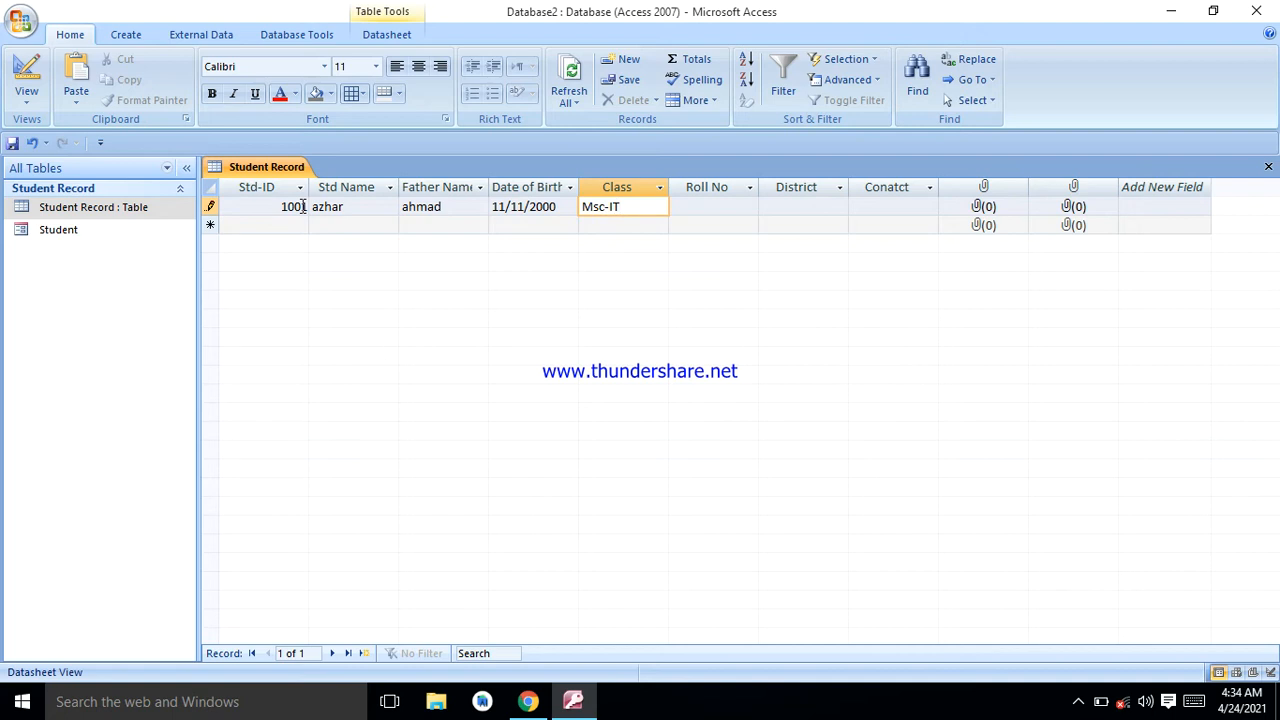
key("Tab")
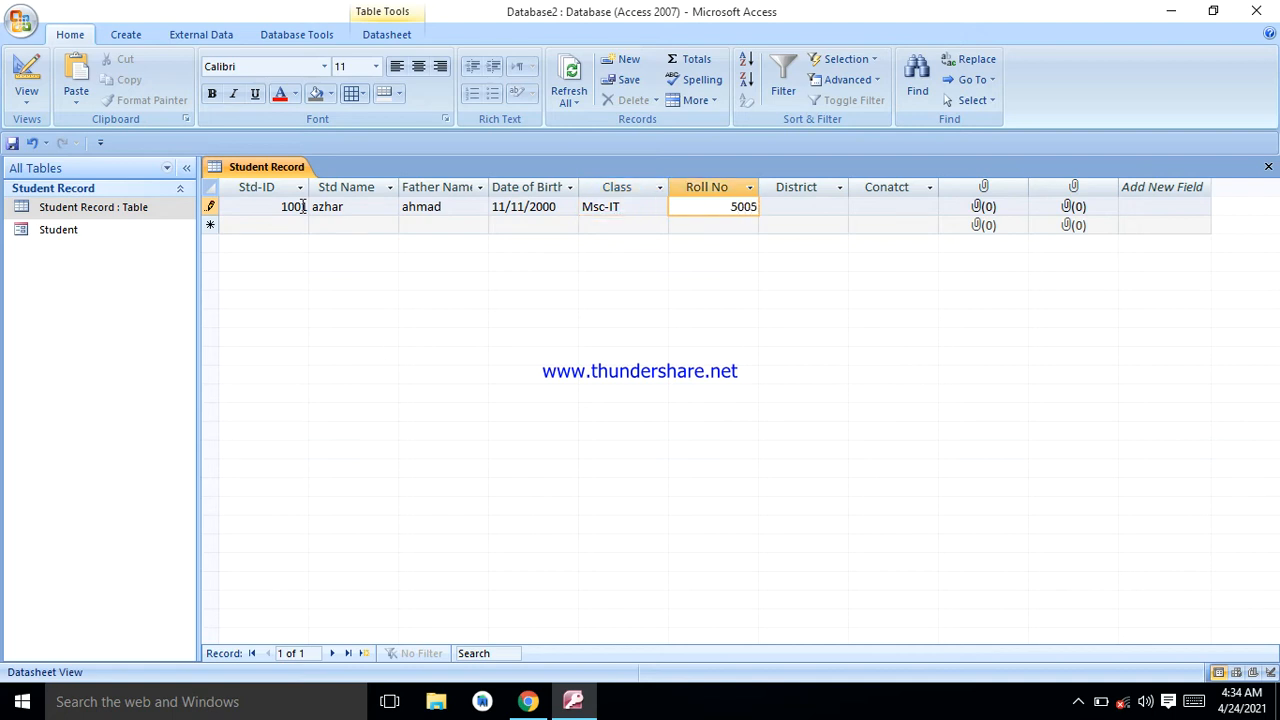
key("Tab")
Step: Enter "okara" as the first student's district, fill in the contact number, and complete the record with both attachments left empty
type("oka")
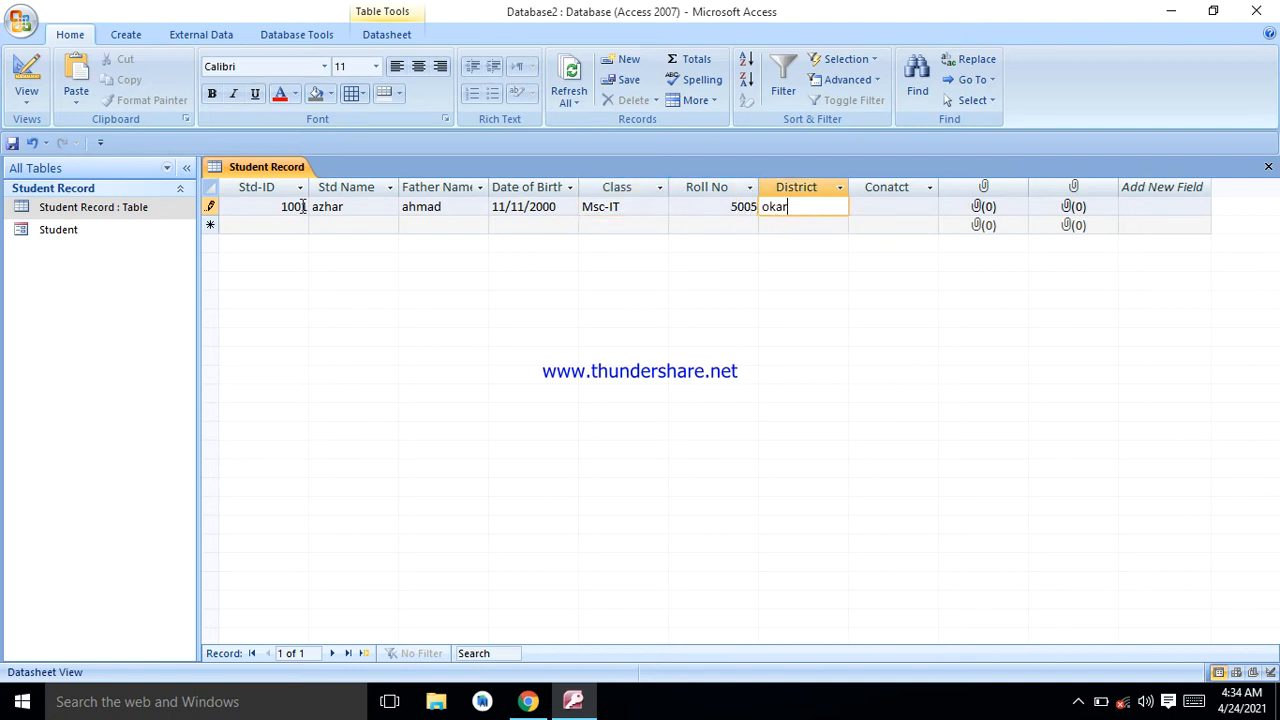
type("ra")
key("Tab")
type("54545")
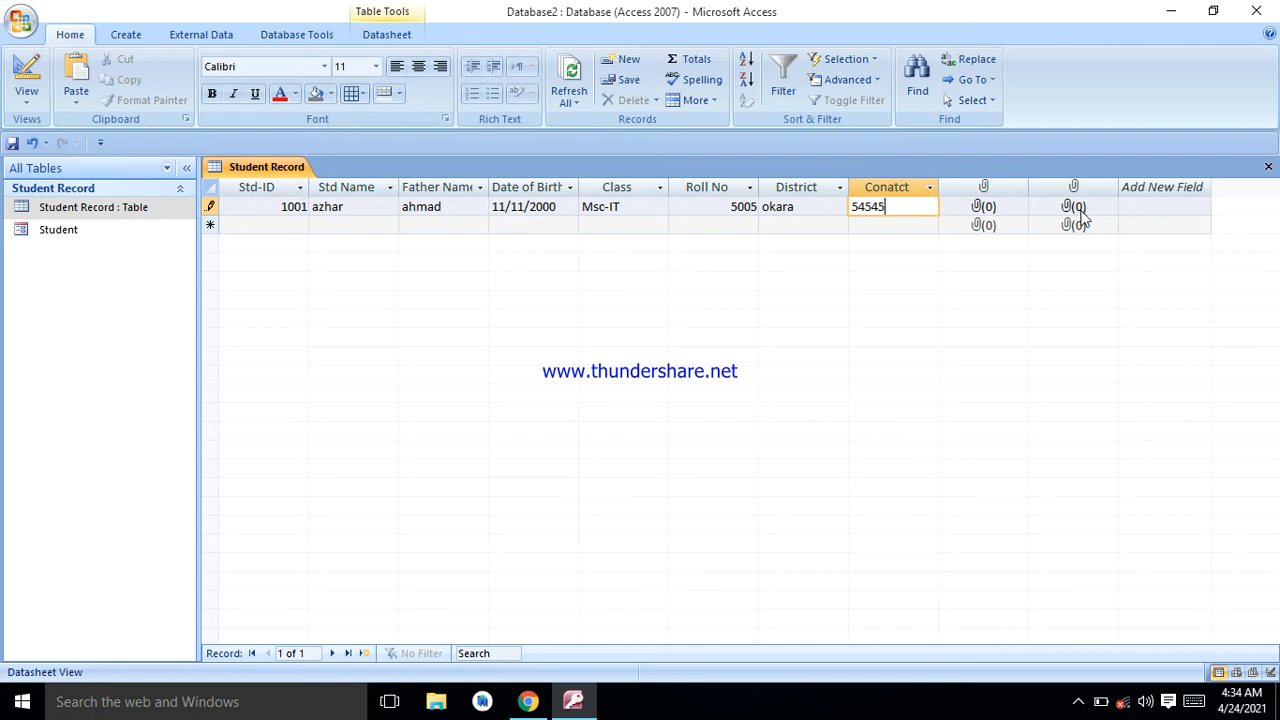
key("Tab")
key("Tab")
key("Tab")
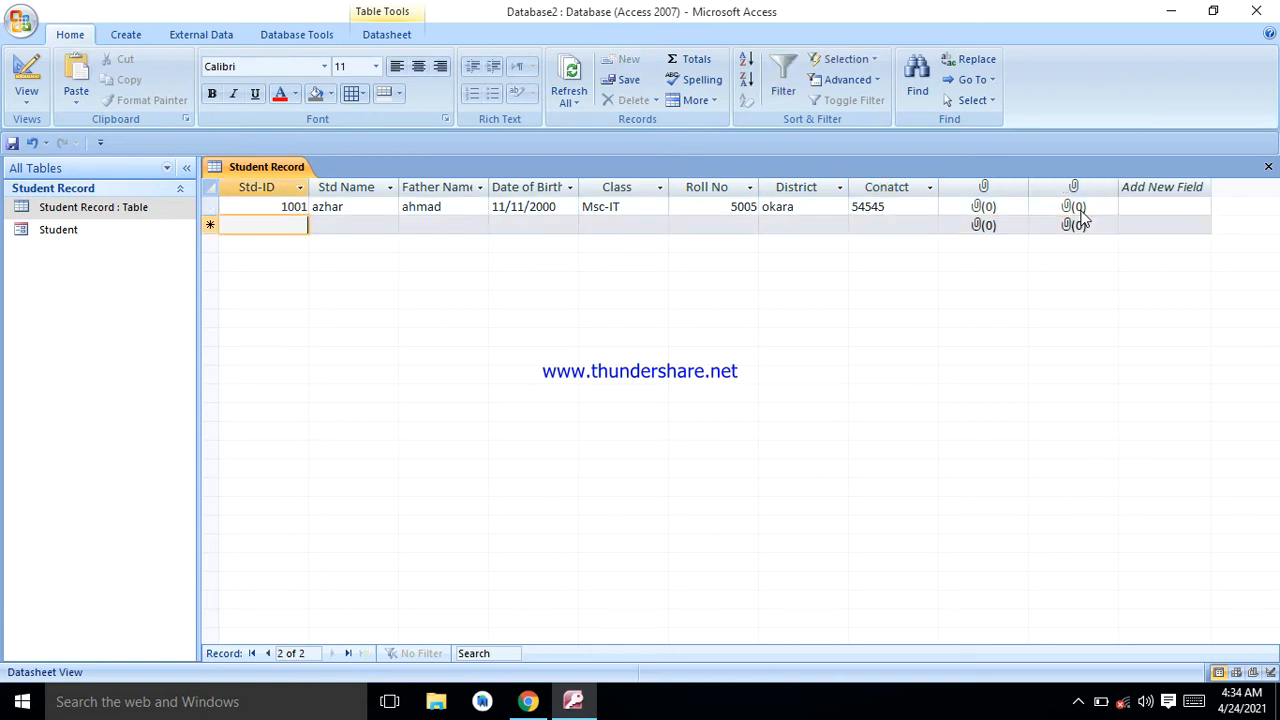
Step: Fill in the second student's ID, name and father's name in a new record
type("1002")
key("Tab")
type("aman")
key("Tab")
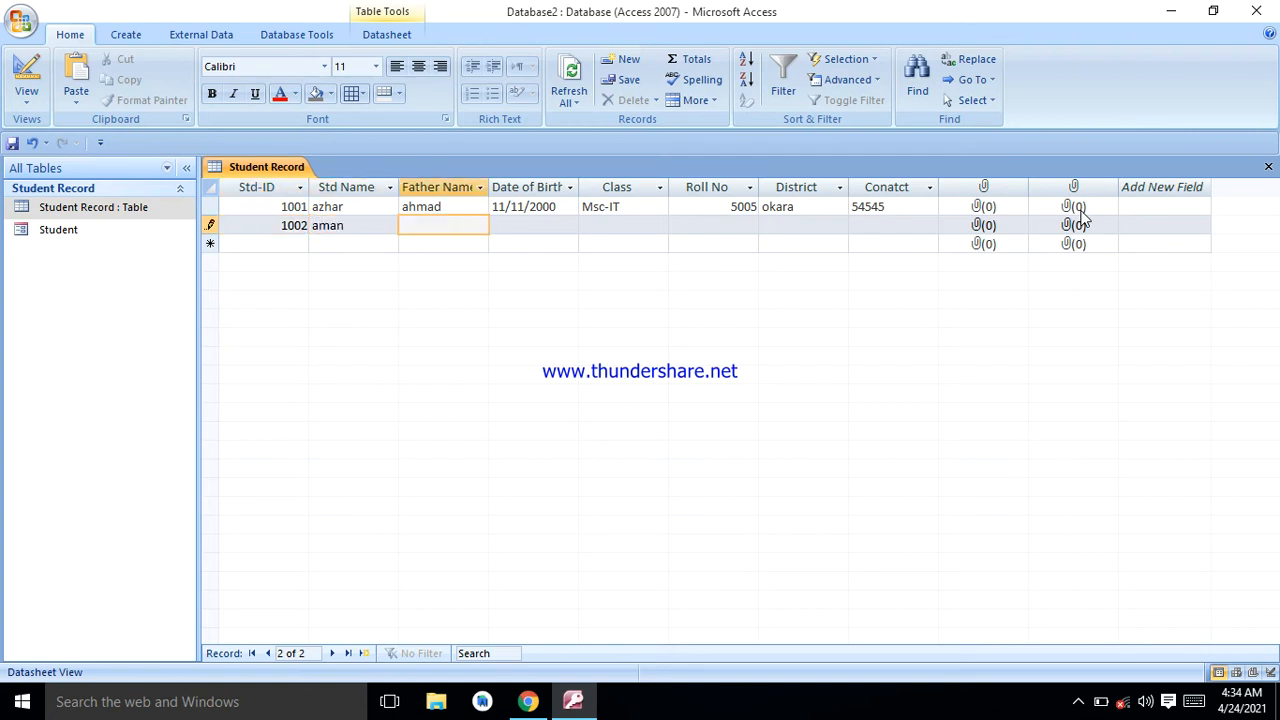
type("ahma")
key("BackSpace")
key("BackSpace")
key("BackSpace")
type("nabee")
key("Tab")
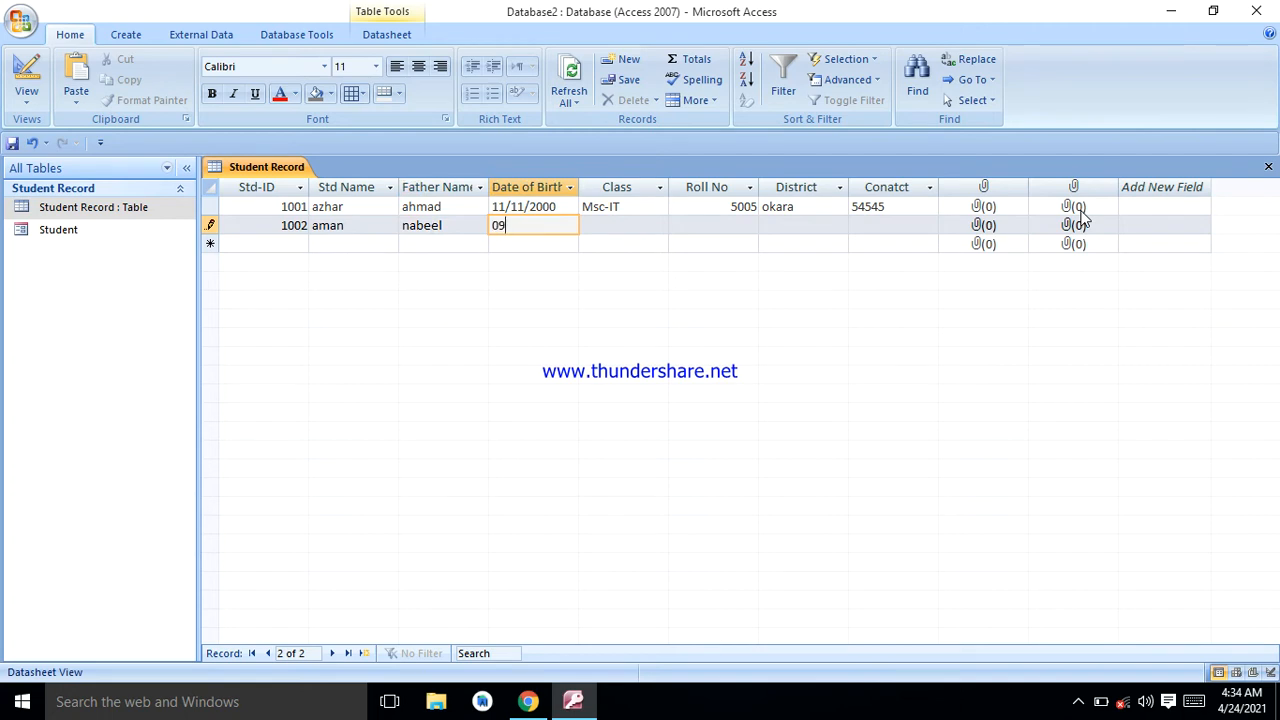
Step: Fill in the second student's date of birth, enter "Msc-IT" as the class, and fill in the roll number
type("09/06/1999")
key("Tab")
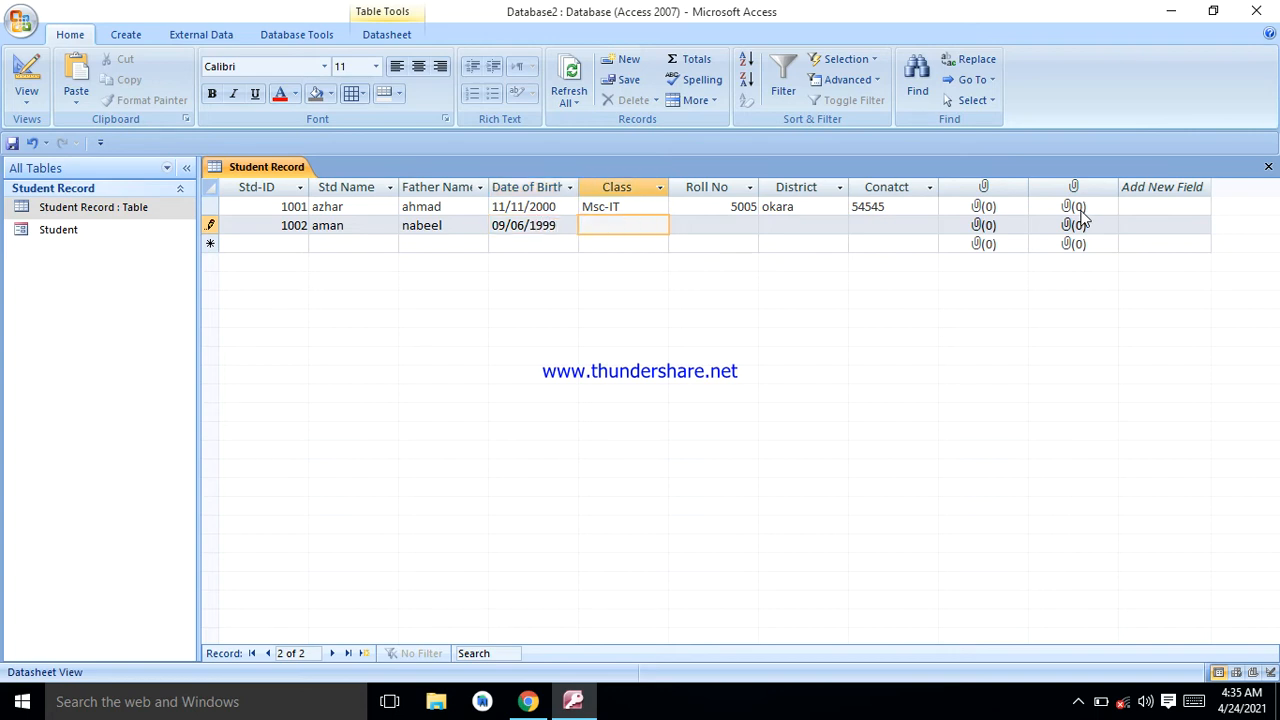
type("Msc-")
key("Caps_Lock")
type("IT")
key("Caps_Lock")
key("Tab")
type("5009")
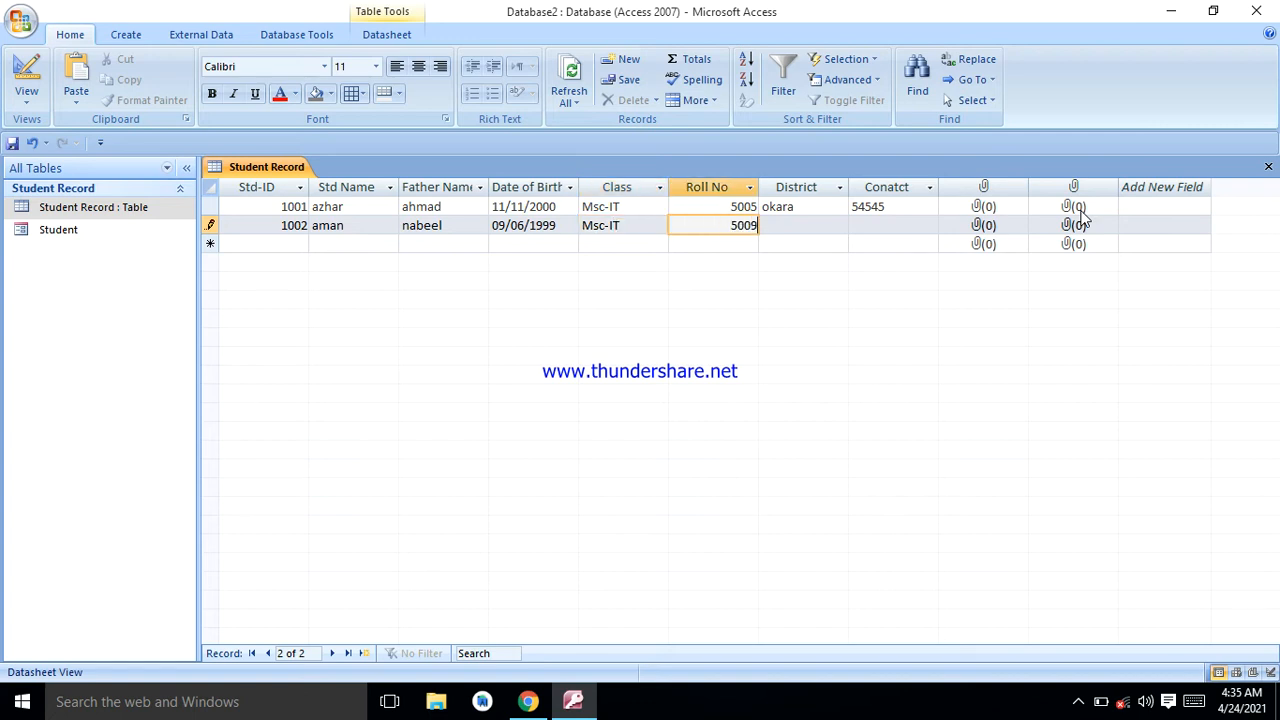
Step: Enter "okara" as the second student's district, fill in the contact number, and complete the record with both attachments left empty
key("Tab")
type("okara")
key("Tab")
type("34324")
key("Tab")
key("Tab")
key("Tab")
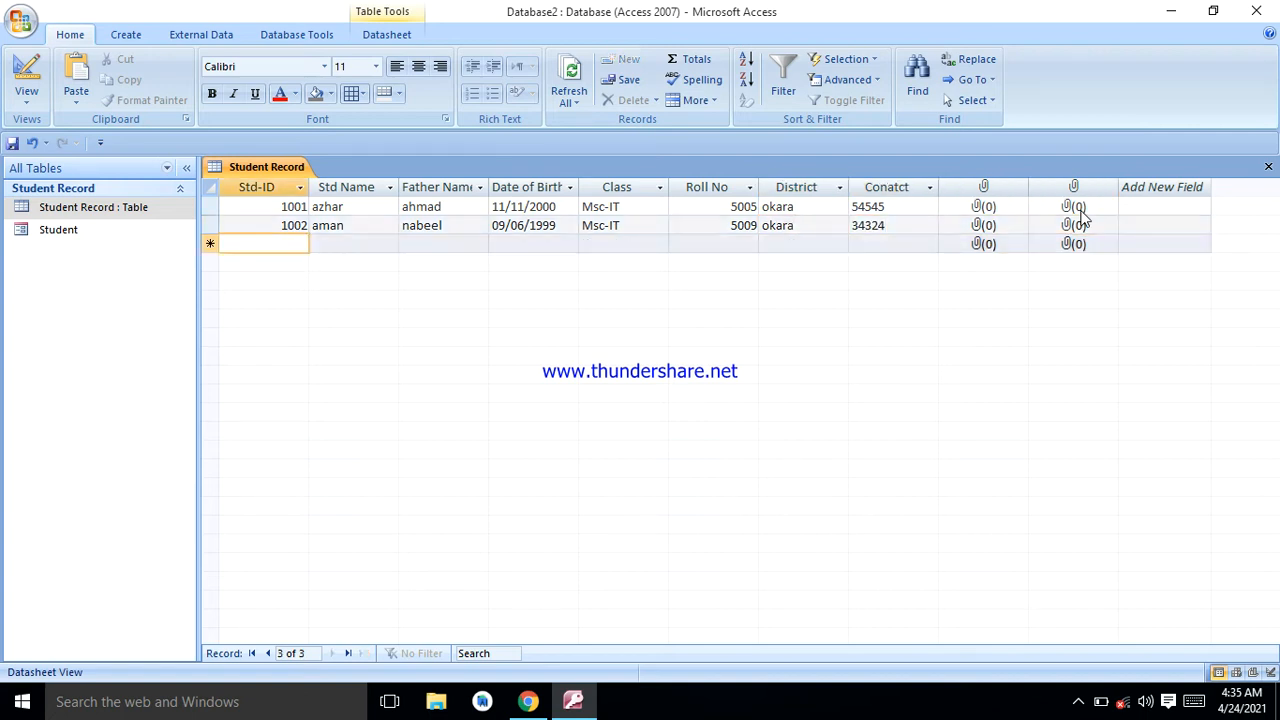
Step: Fill in the third student's ID, name, father's name and date of birth in a new record
type("1003")
key("Tab")
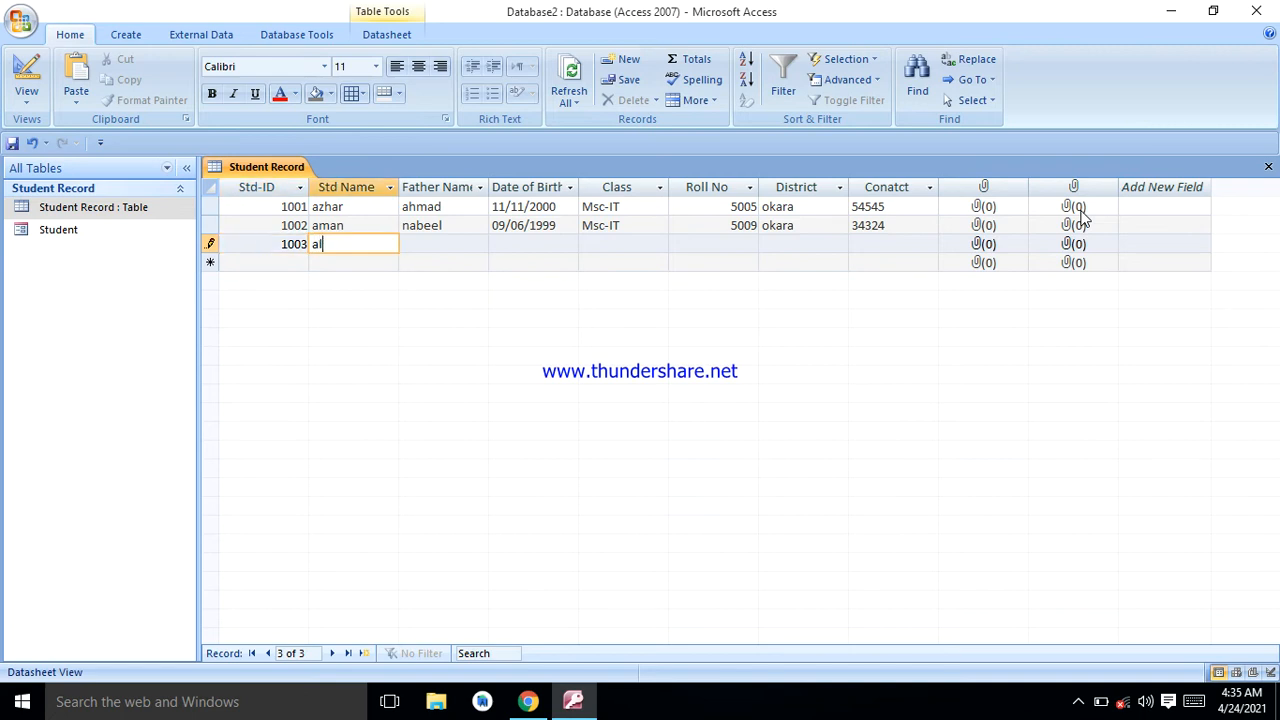
key("Tab")
type("ahmad")
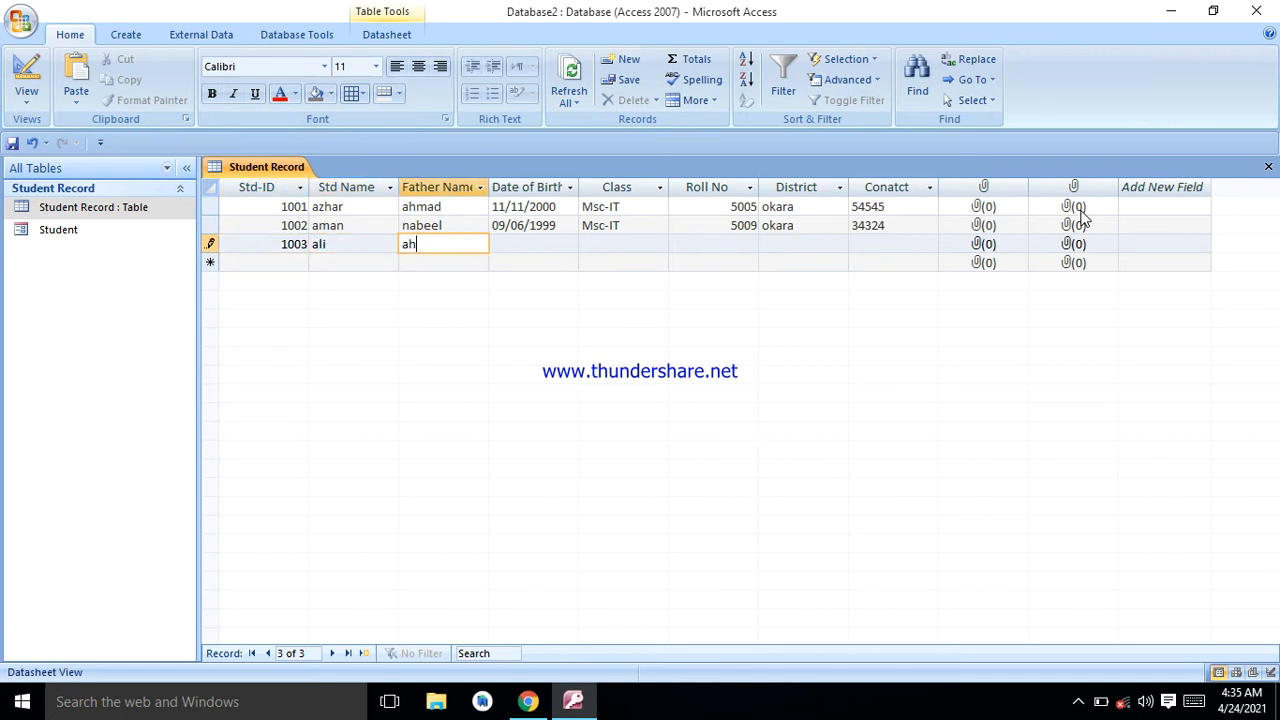
key("Tab")
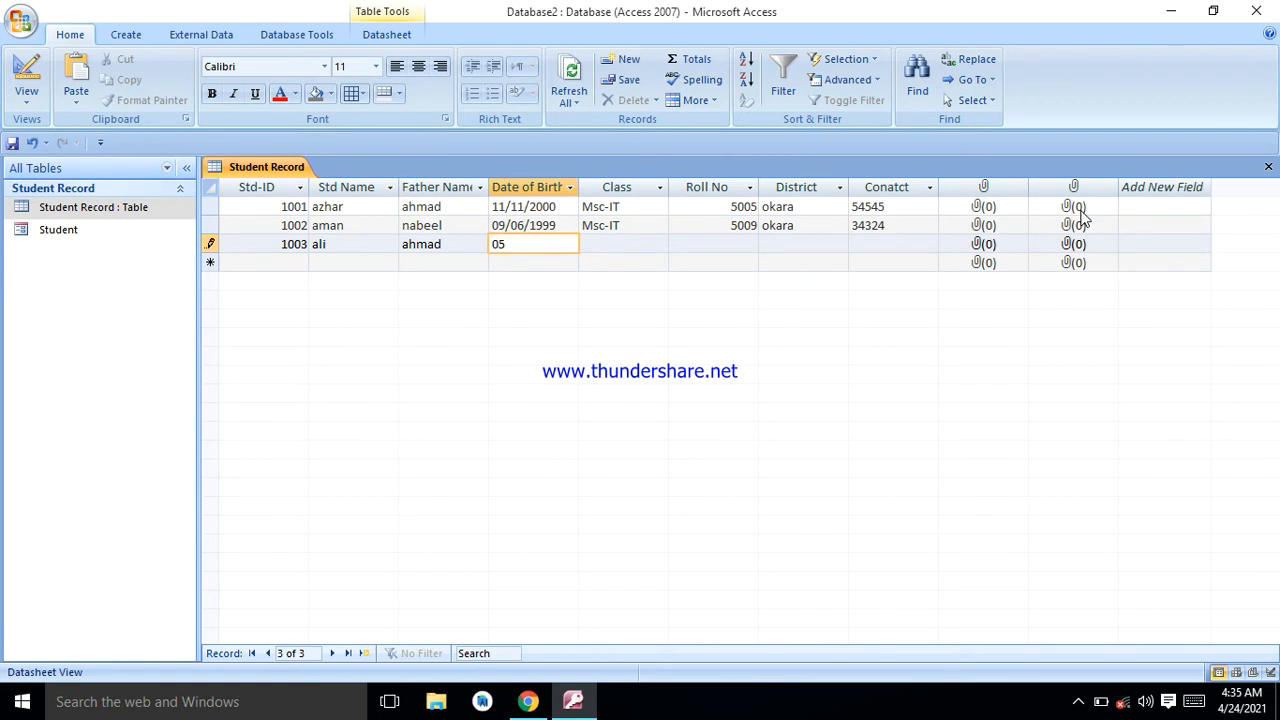
type("05/06/1998")
key("Tab")
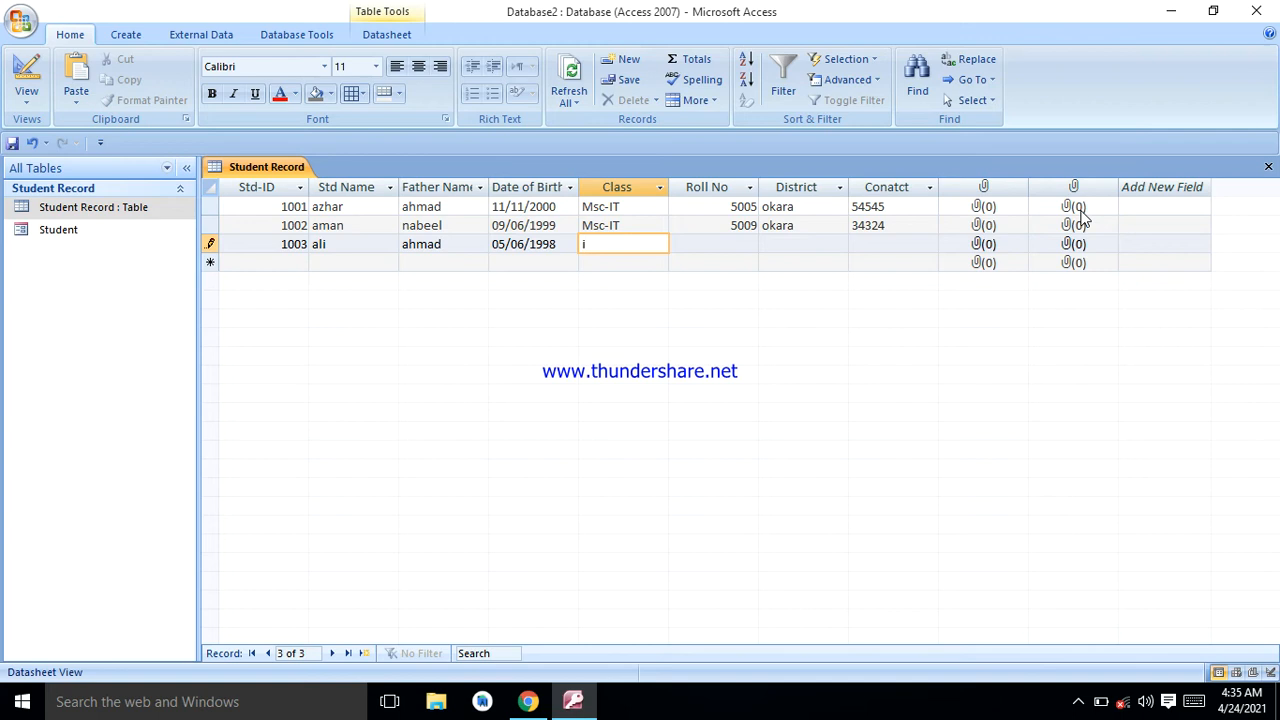
Step: Enter "ics" as the third student's class and fill in the roll number
type("ics")
key("Tab")
type("5004")
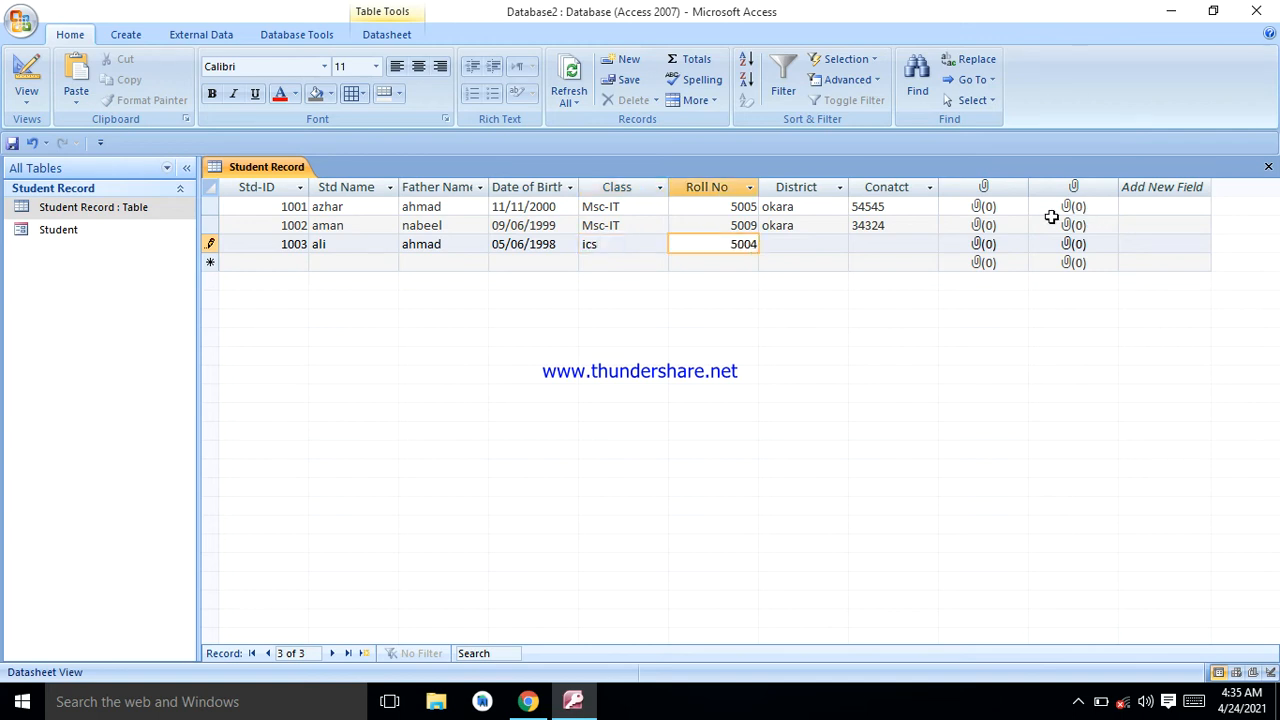
Step: Change the third student's class to "Msc-IT"
left_click(622, 244)
key("BackSpace")
key("BackSpace")
key("BackSpace")
type("Msc-")
key("Caps_Lock")
type("IT")
key("Tab")
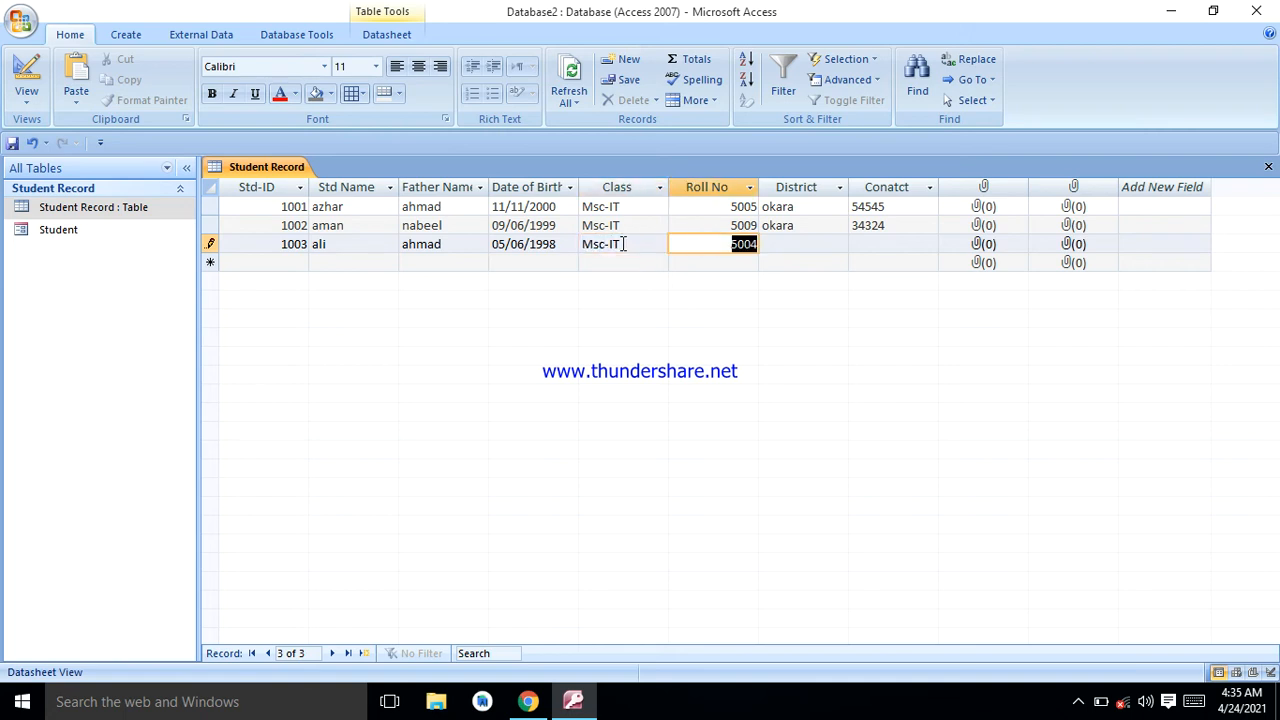
Step: Complete the third student's record with "okara" as district, the contact number and empty attachments, and close the table
key("Tab")
type("okara")
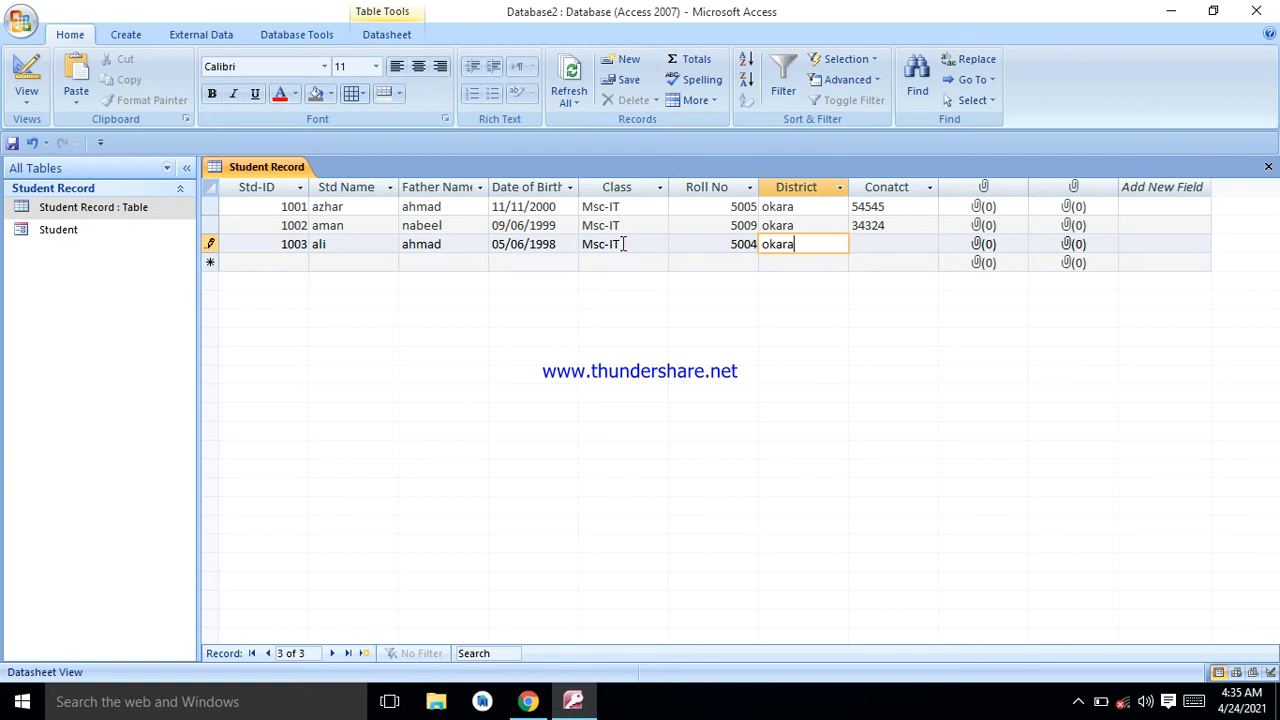
key("Tab")
type("72573")
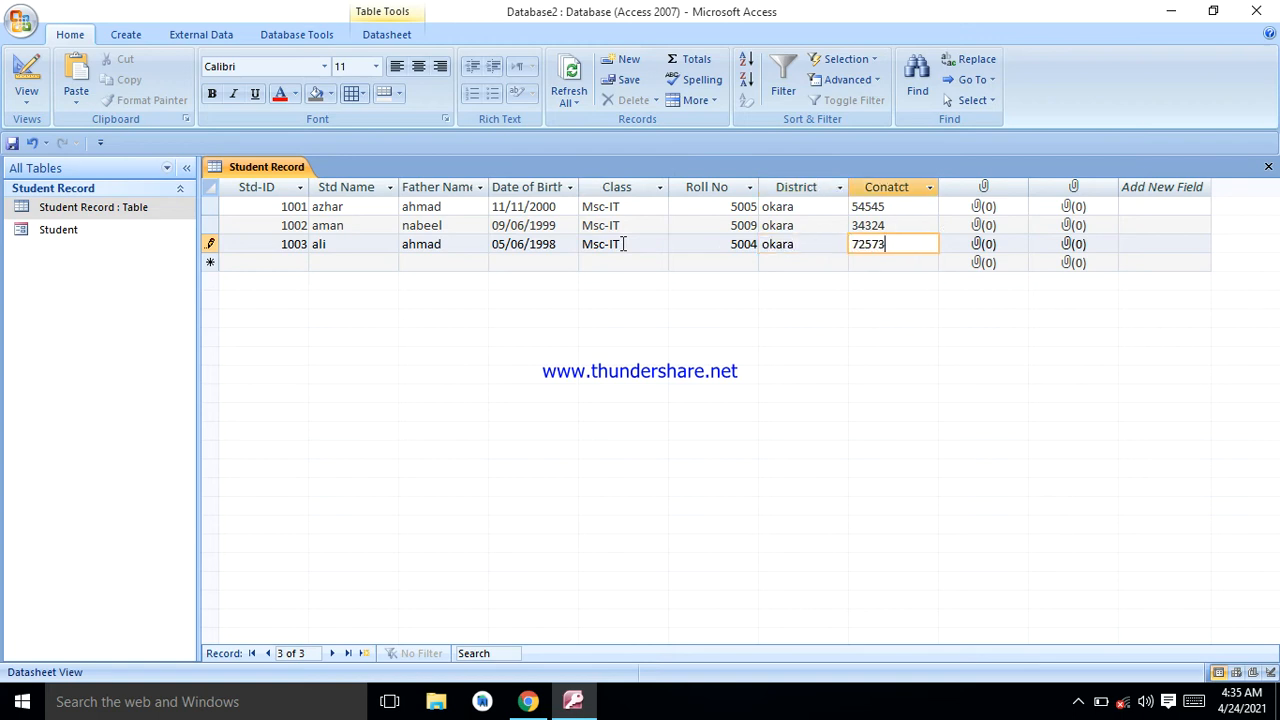
key("Tab")
key("Tab")
key("Tab")
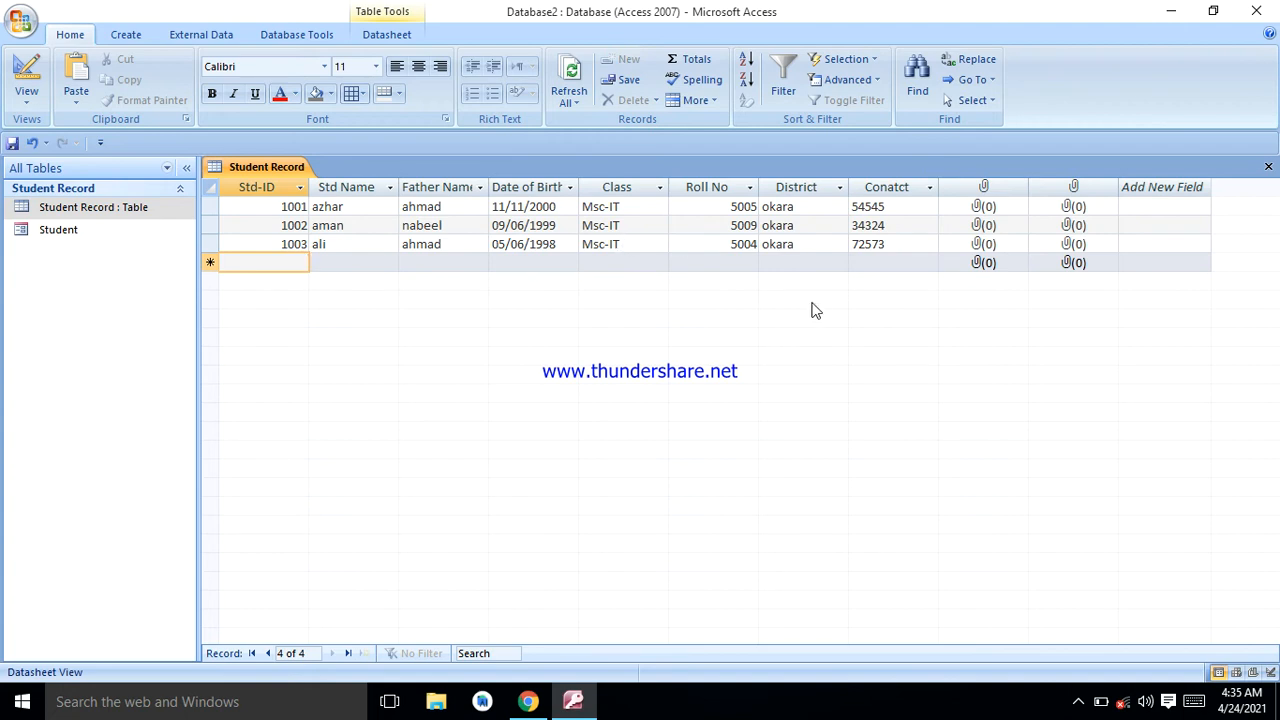
left_click(1268, 167)
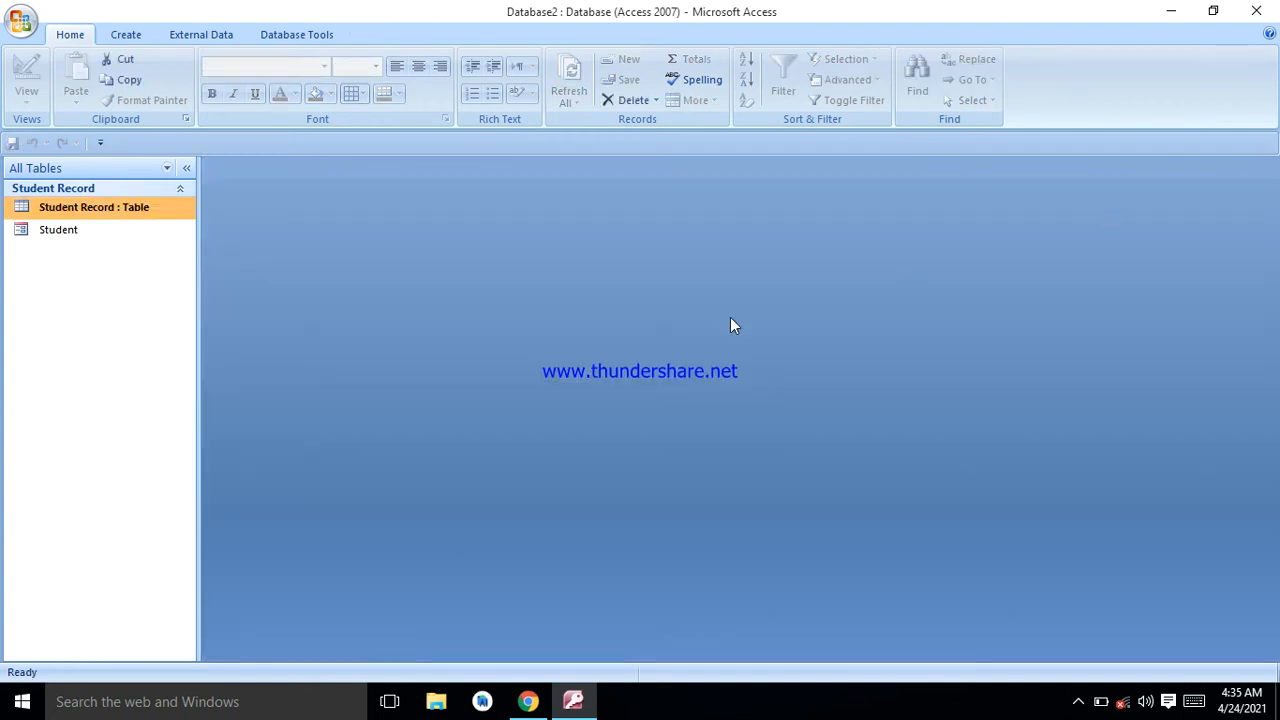
Step: Reopen the Student Record table to check the entered records, and close it again
left_click(106, 209)
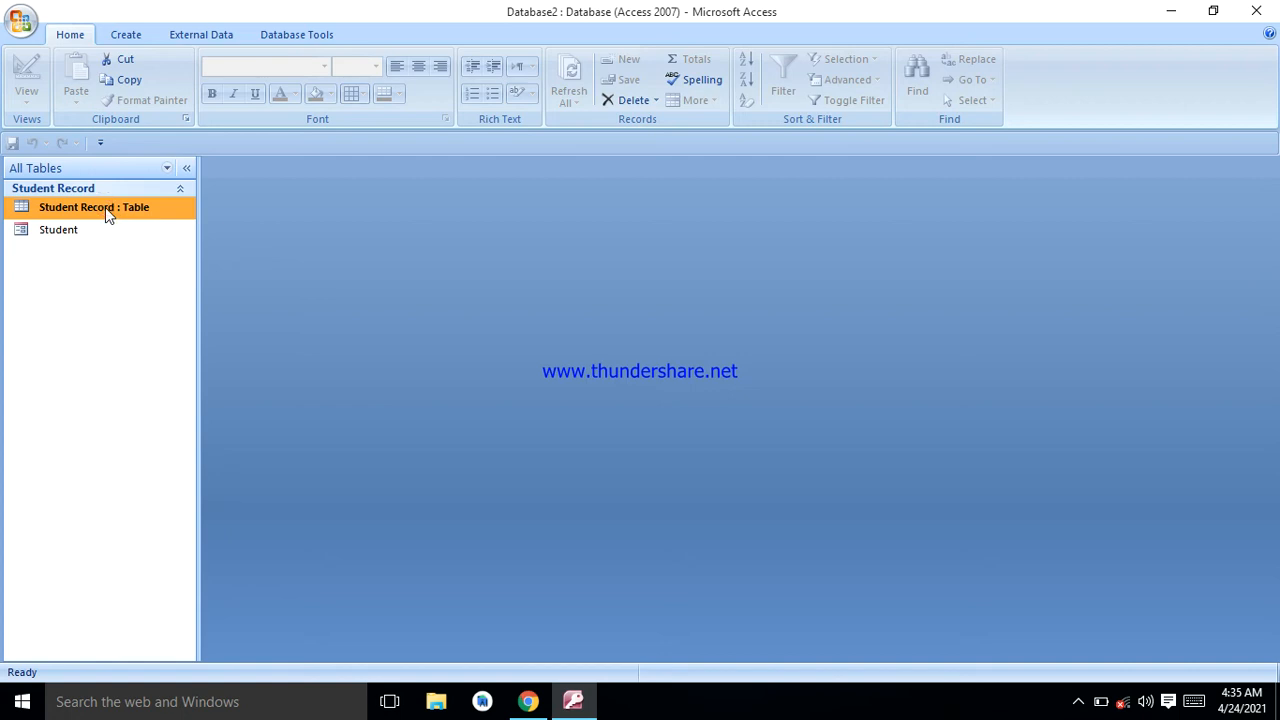
left_click(84, 233)
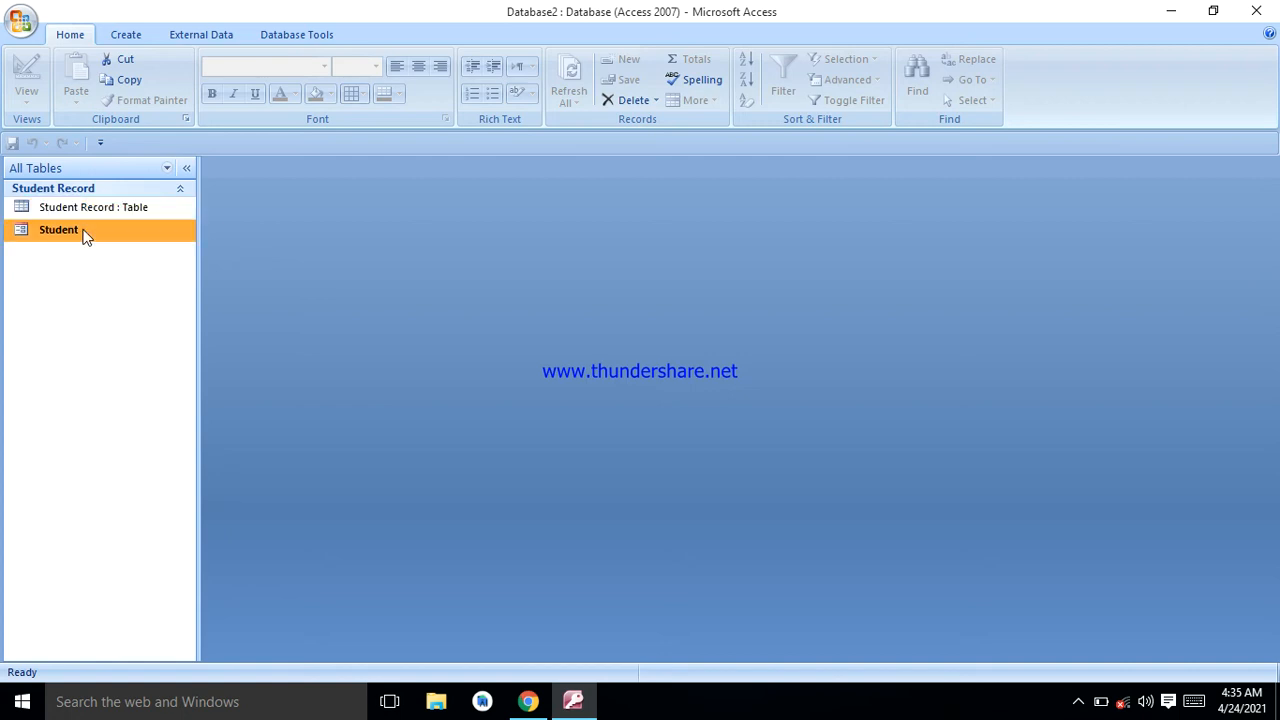
right_click(83, 210)
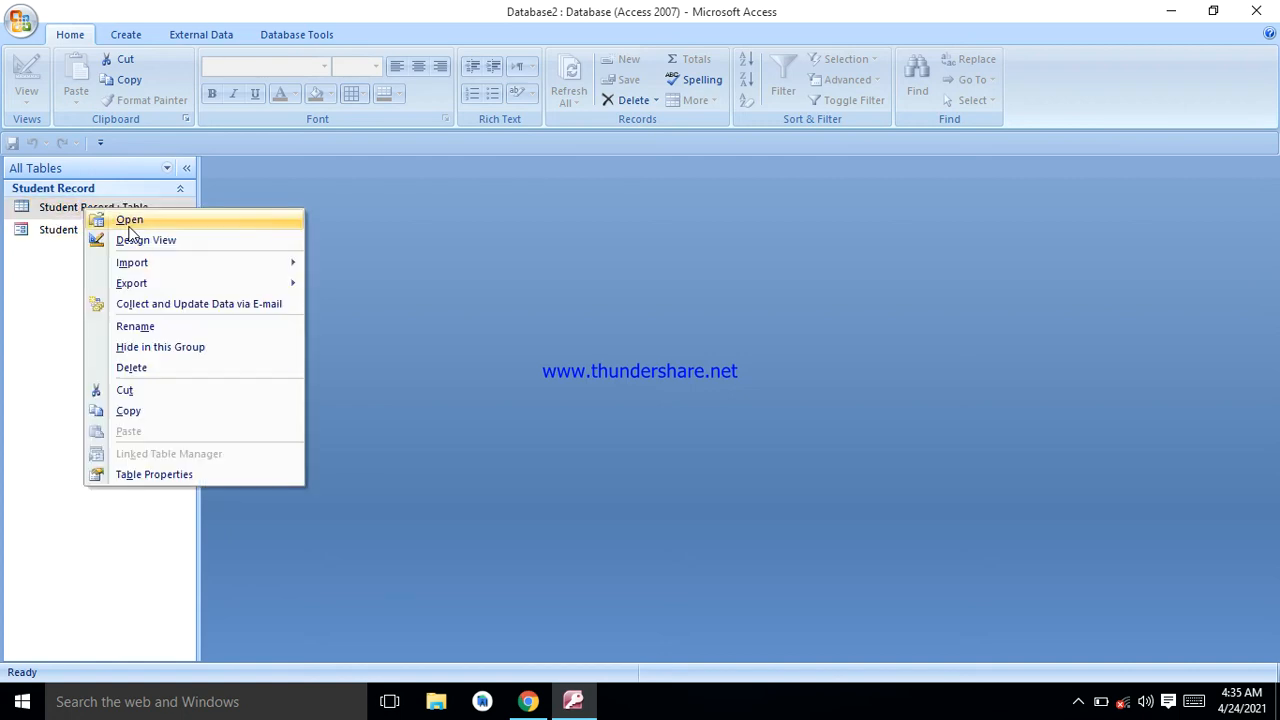
left_click(128, 220)
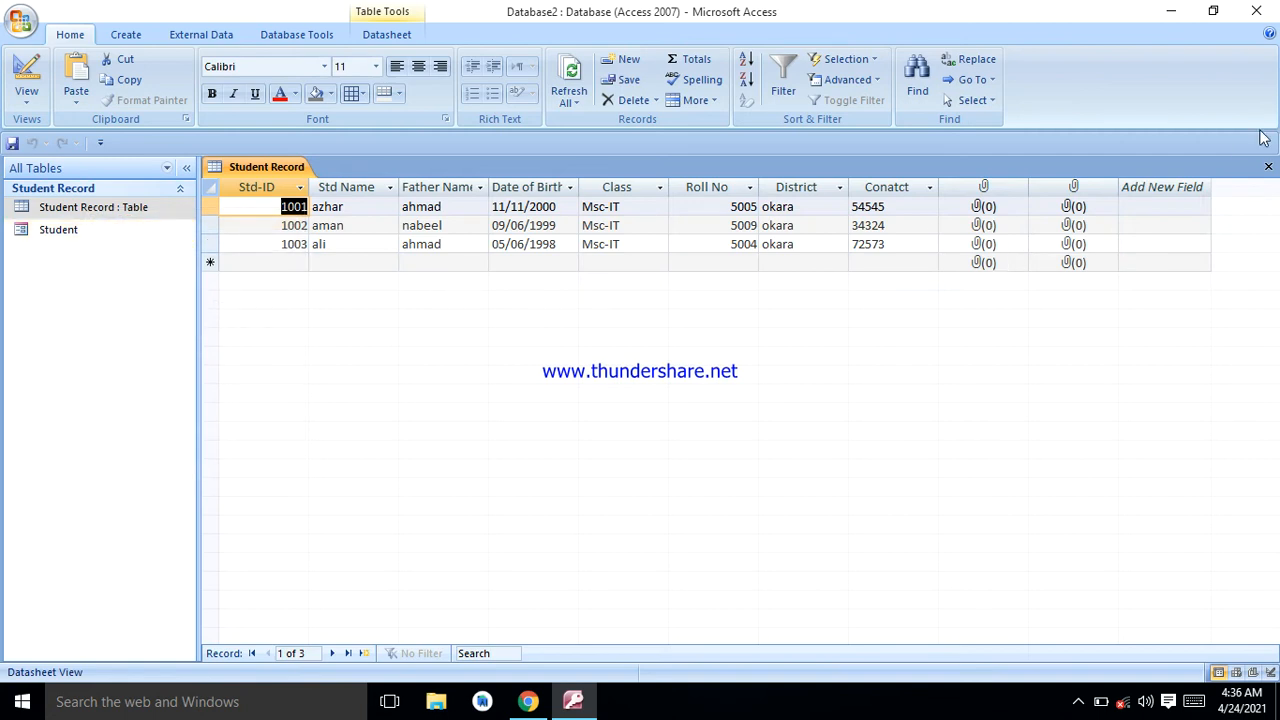
left_click(1268, 167)
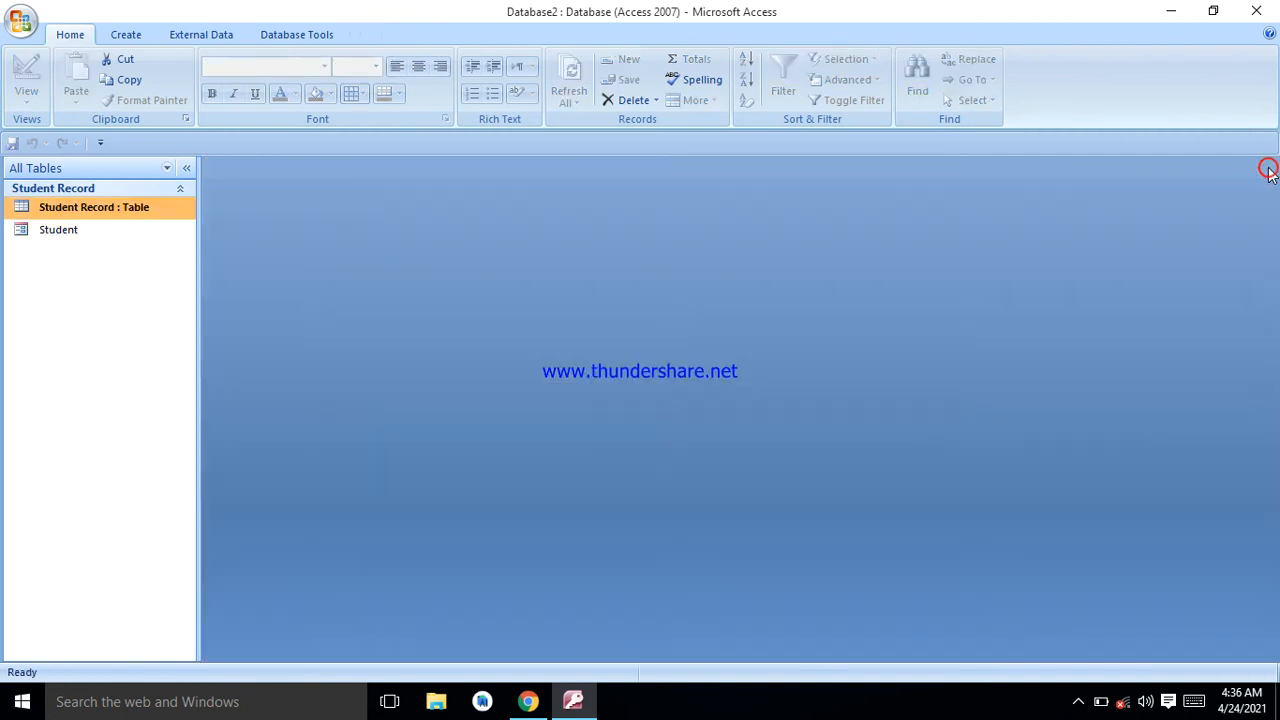
Step: Open the Student form in Form View and look over its layout and the first record
right_click(91, 229)
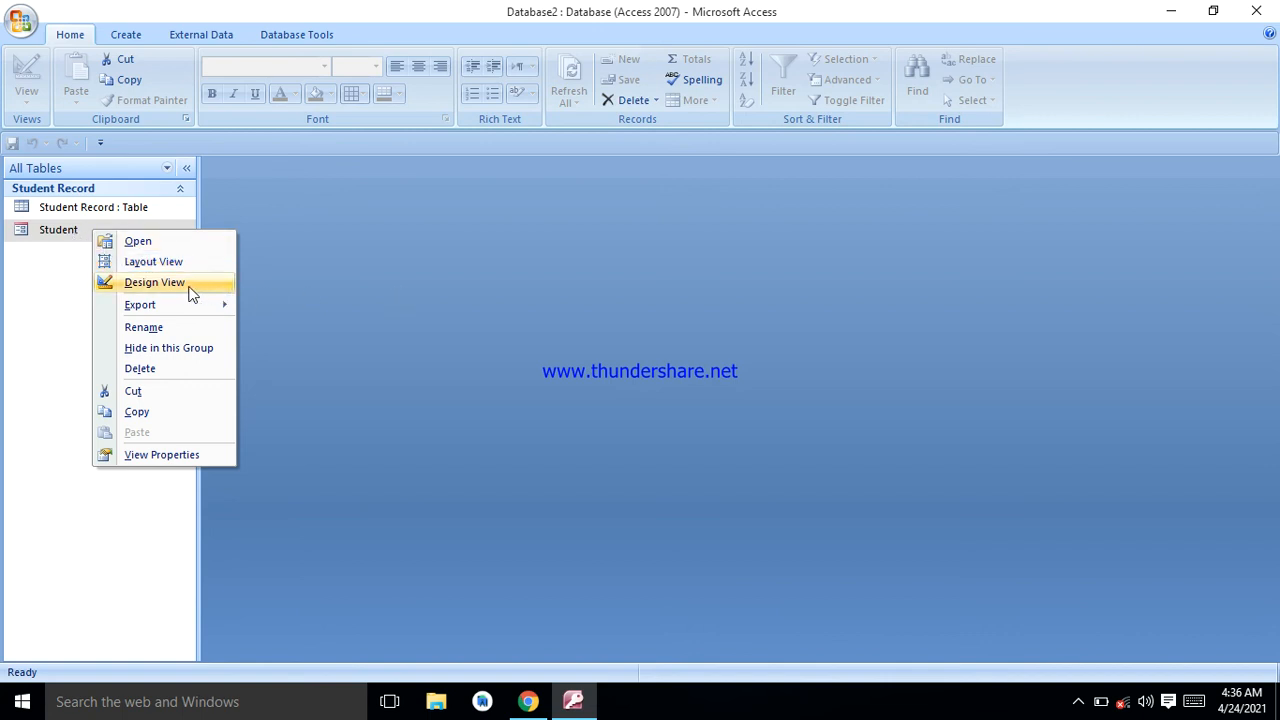
left_click(140, 243)
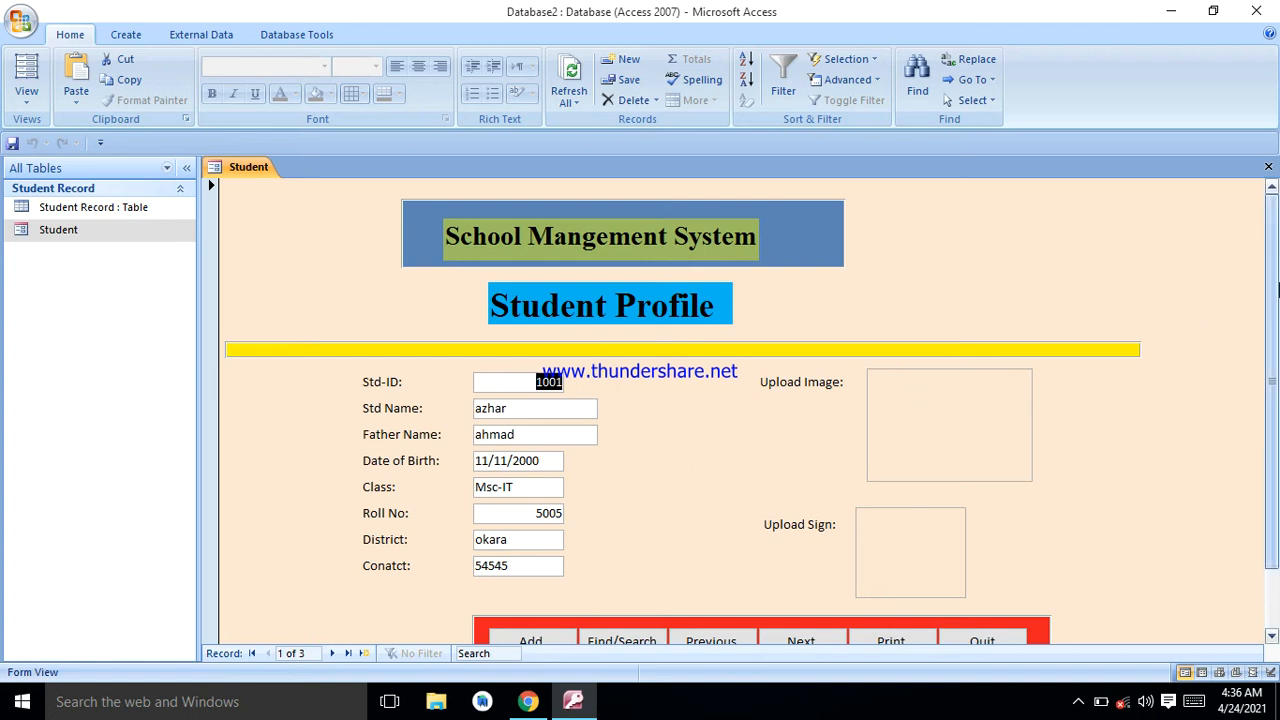
scroll(1277, 370, "down", 2)
scroll(1277, 370, "up", 2)
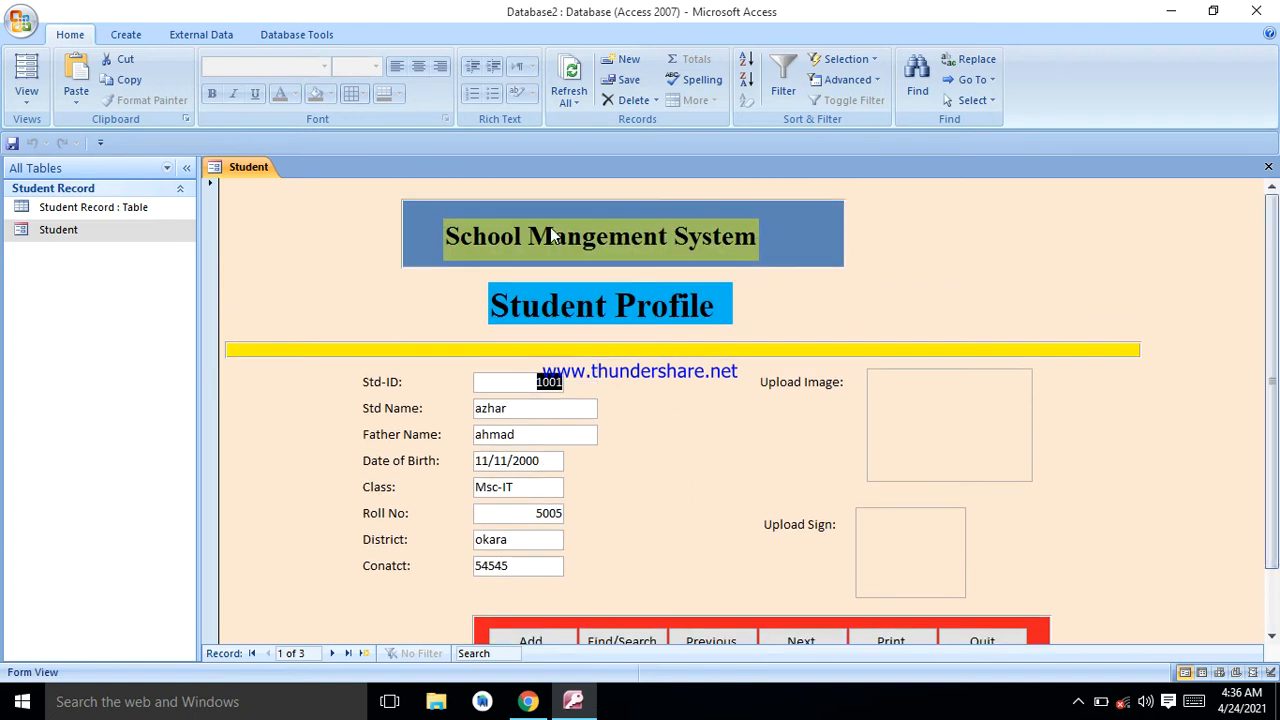
right_click(1021, 30)
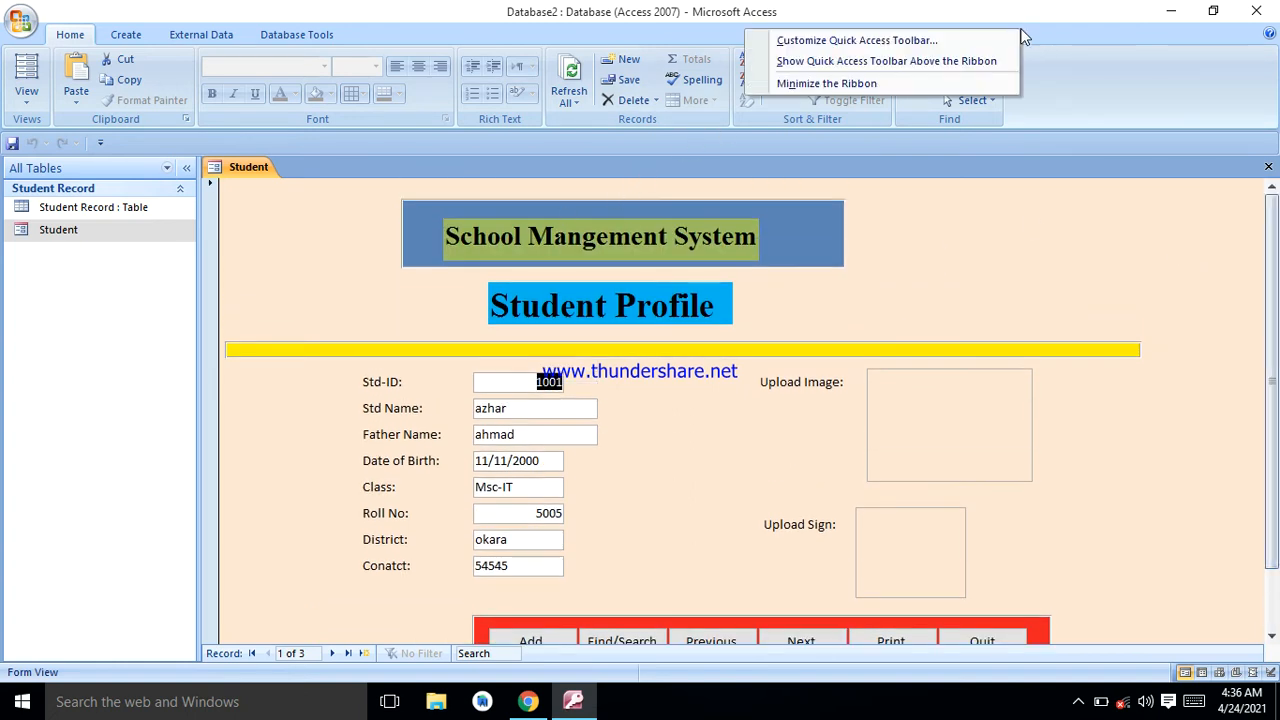
left_click(1011, 228)
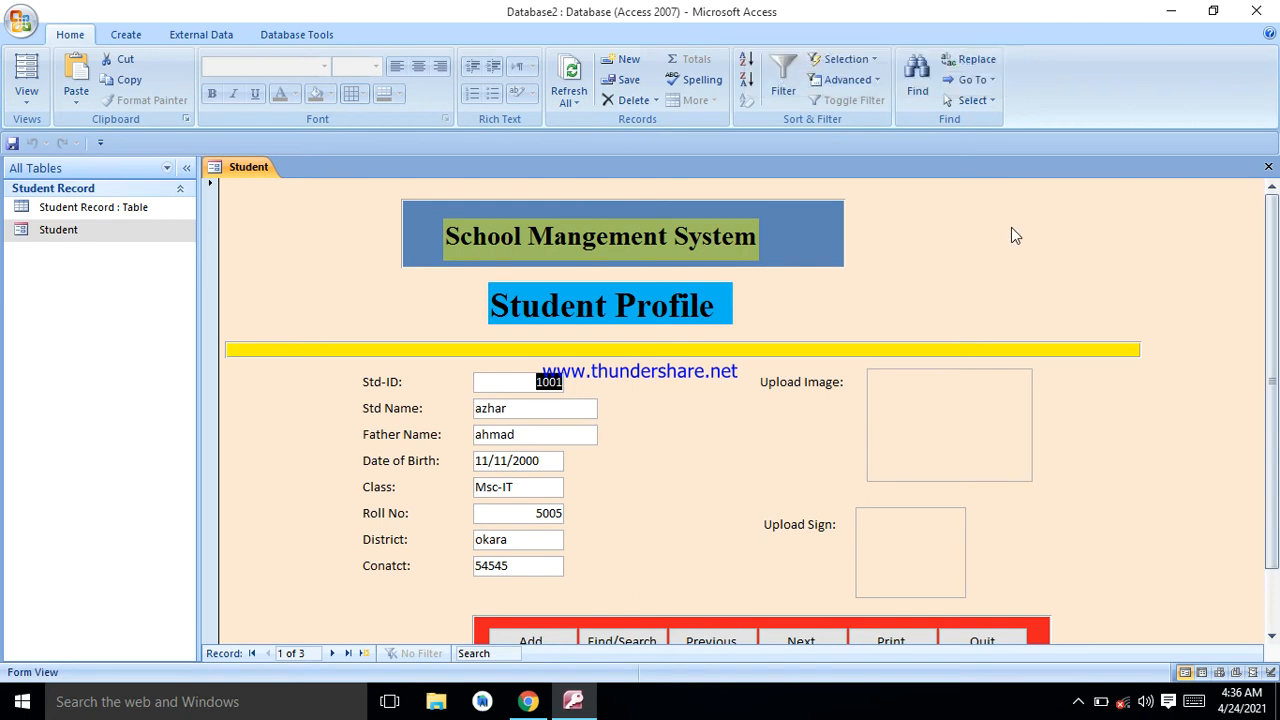
Step: Open the Current Database options, turn off Display Status Bar and set the display form to Student
right_click(905, 36)
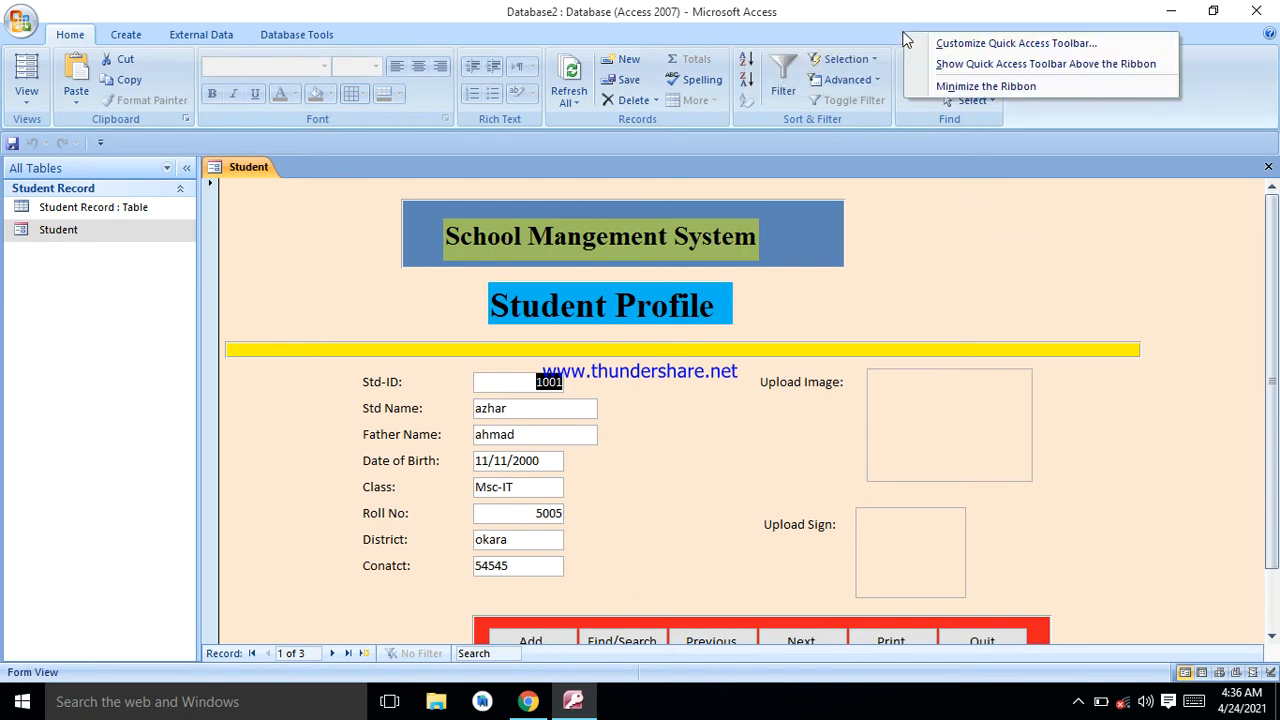
left_click(955, 43)
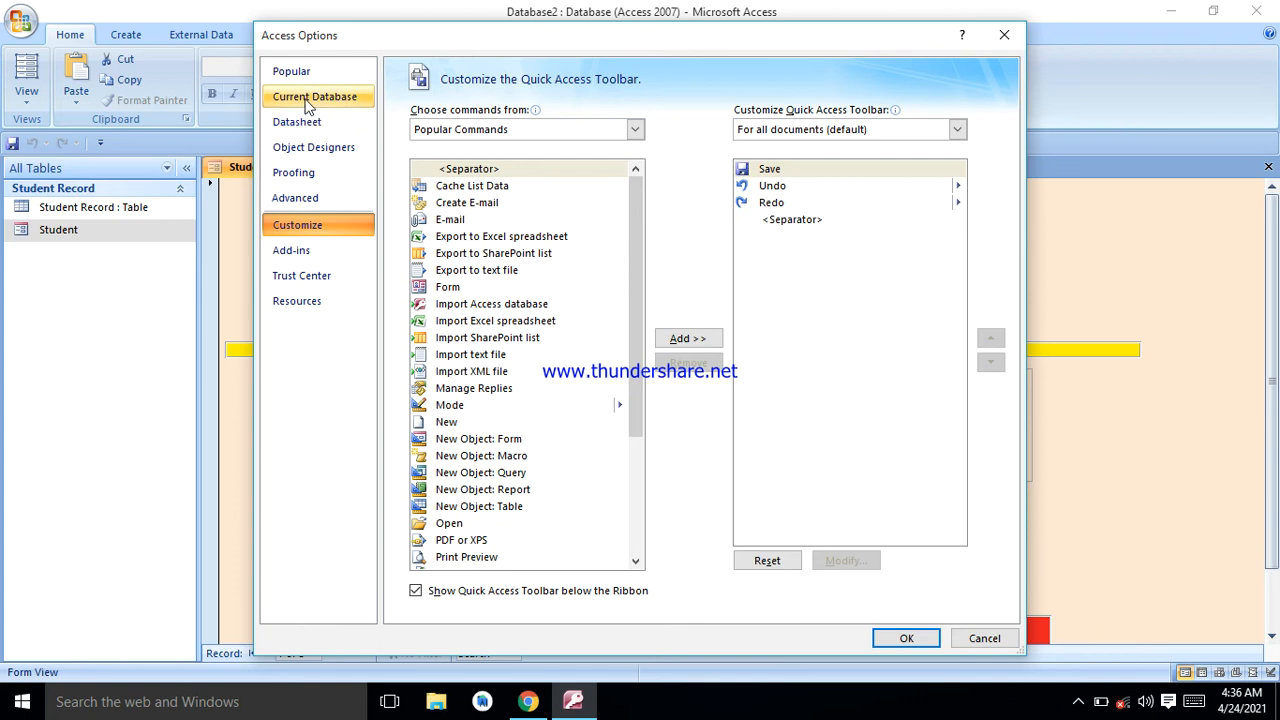
left_click(306, 102)
left_click(416, 232)
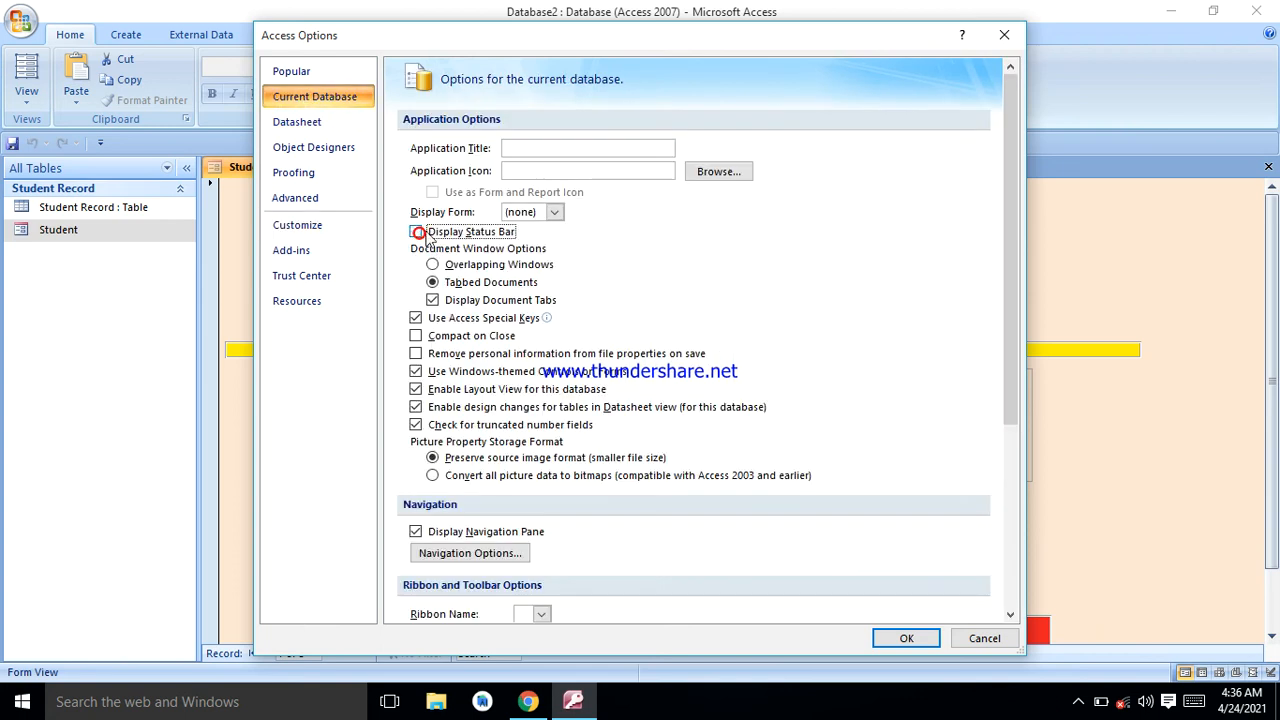
left_click(553, 213)
left_click(522, 245)
Step: Turn off Display Document Tabs and Use Access Special Keys, keeping Tabbed Documents as the document window option
left_click(433, 301)
left_click(432, 300)
left_click(416, 318)
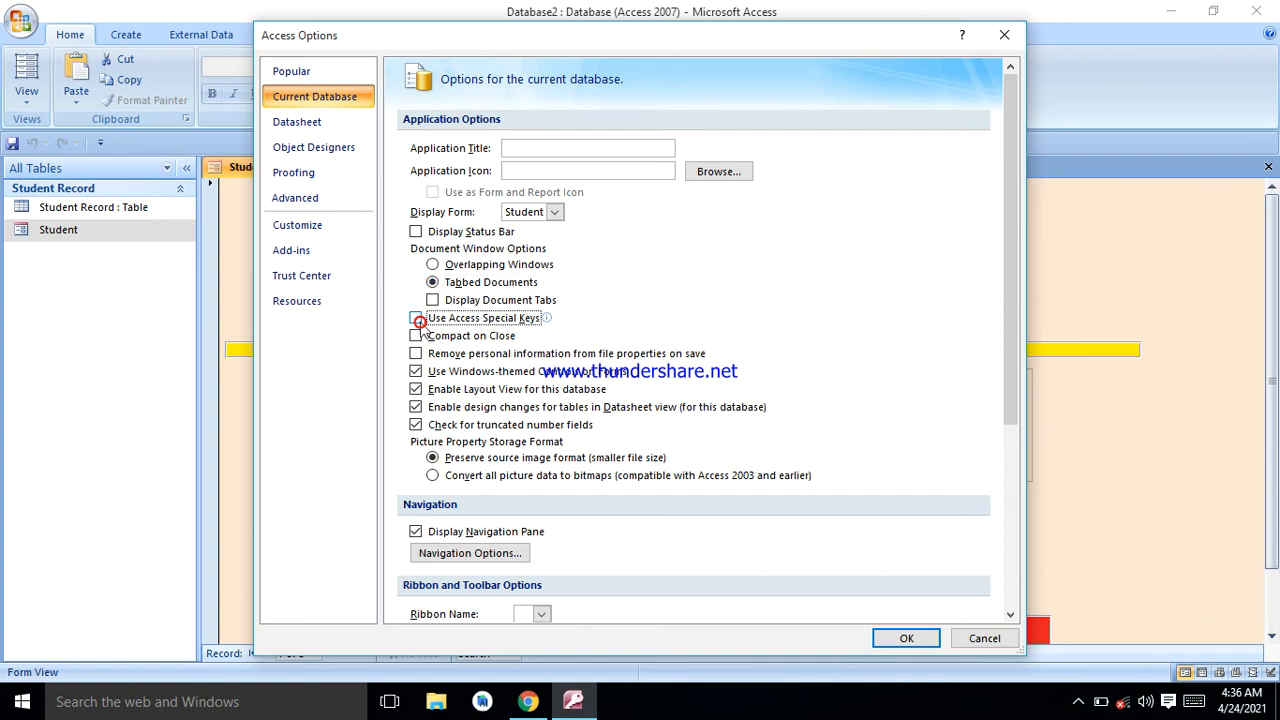
left_click(433, 283)
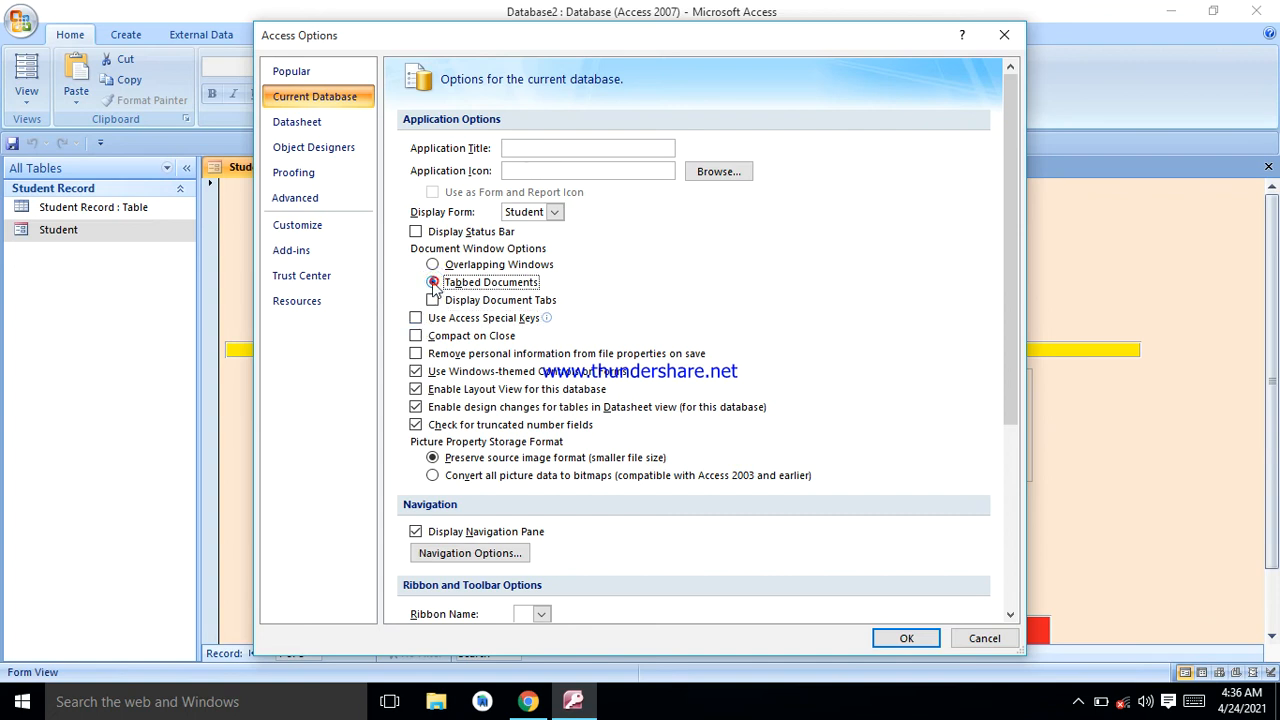
Step: Turn off Windows-themed controls, Layout View, Datasheet view design changes, the truncated number check and Display Navigation Pane, preserving the source image format
left_click(416, 371)
left_click(416, 389)
left_click(416, 407)
left_click(416, 425)
left_click(432, 457)
left_click(416, 531)
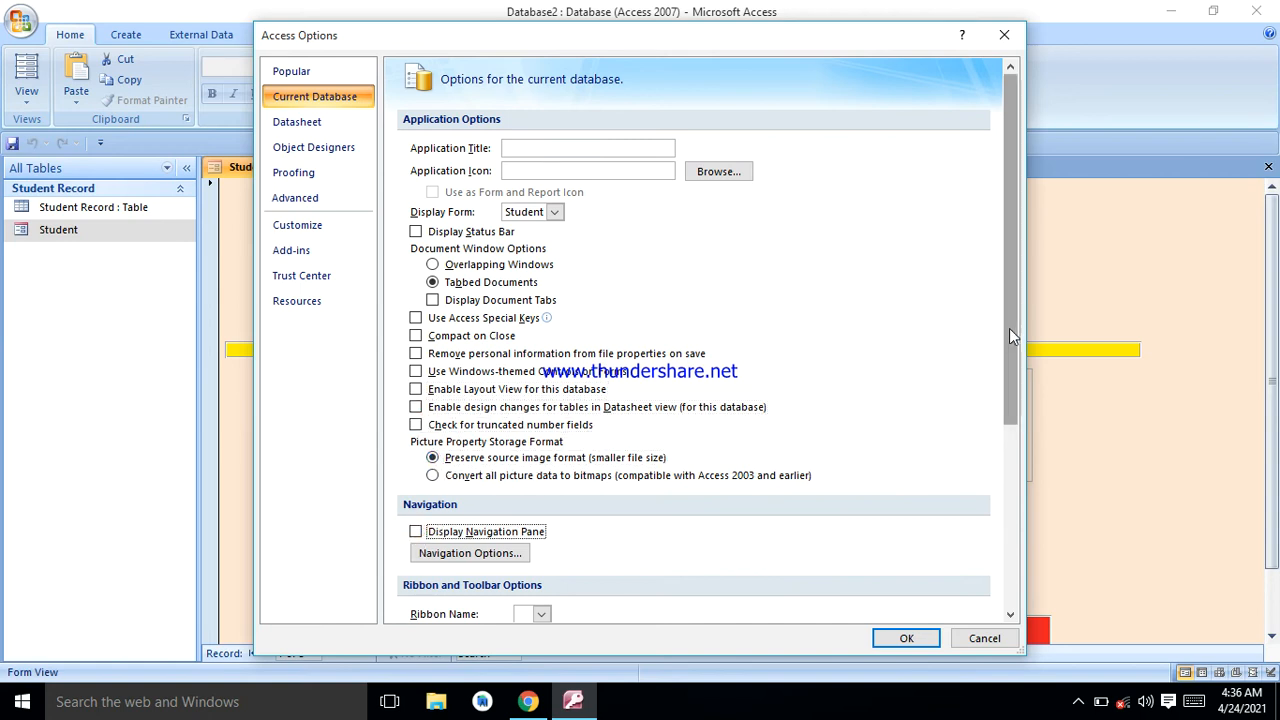
Step: Turn off full menus, default shortcut menus, Track name AutoCorrect info, and the value lists for local indexed and nonindexed fields
left_click_drag(1009, 328, 1030, 524)
left_click(416, 365)
left_click(416, 439)
left_click(416, 383)
left_click(432, 545)
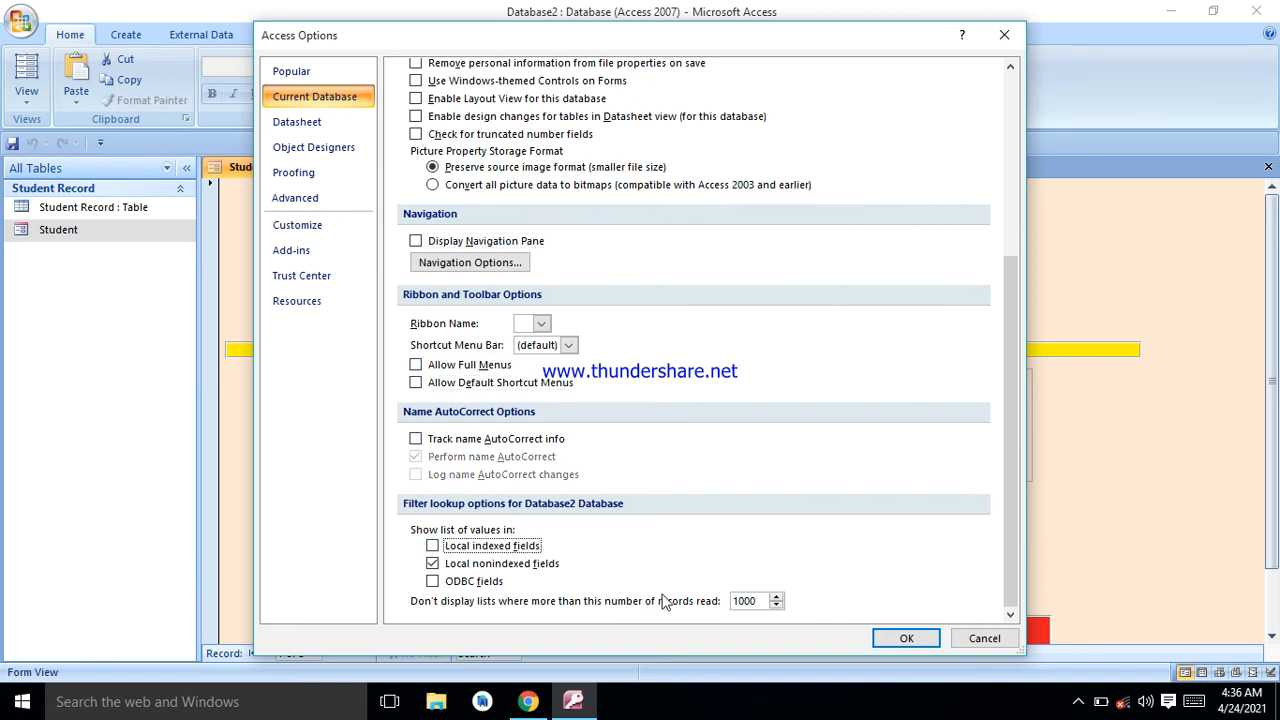
left_click(432, 563)
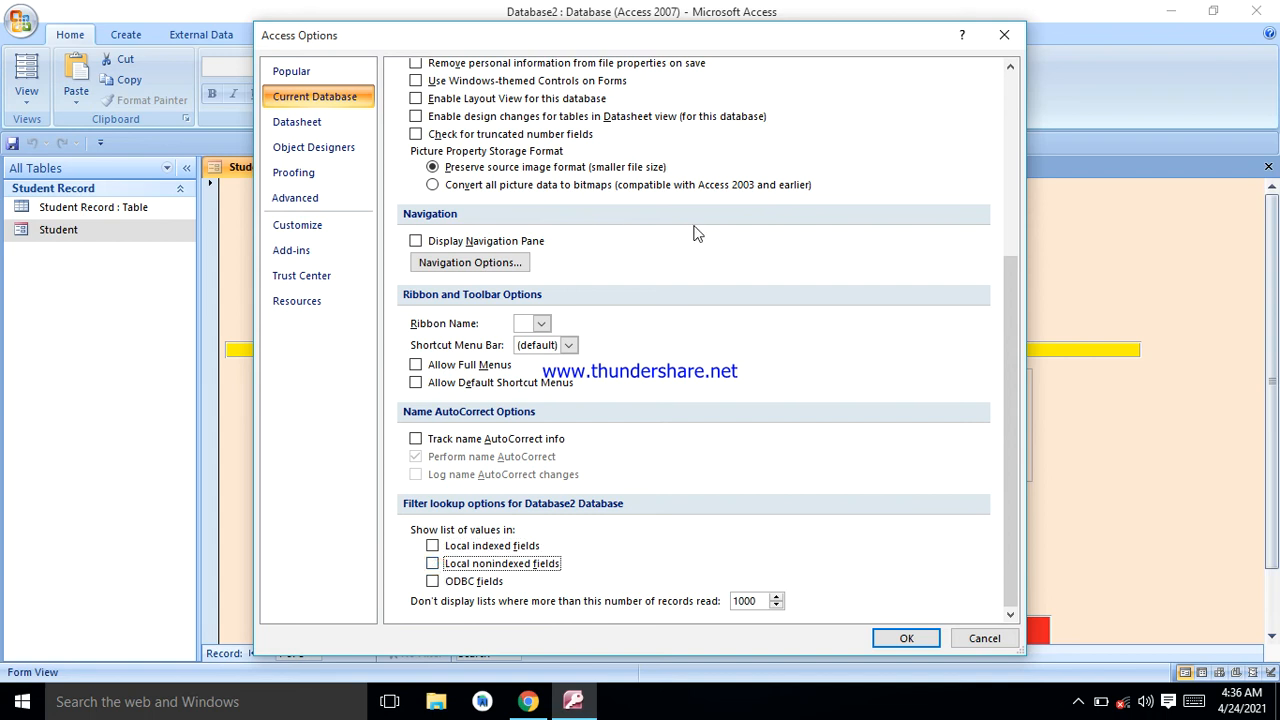
Step: Review and apply the Current Database options, agreeing to close all open objects and update the dependency information
left_click_drag(1006, 343, 1010, 143)
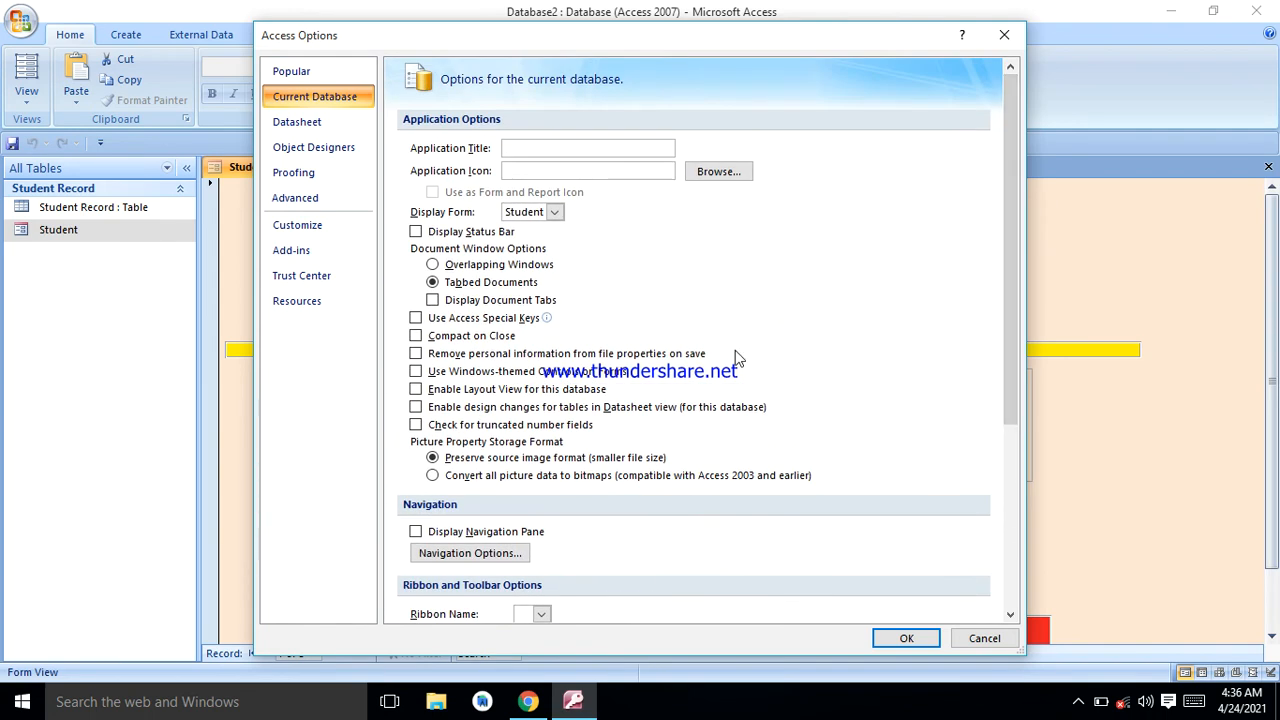
left_click(906, 641)
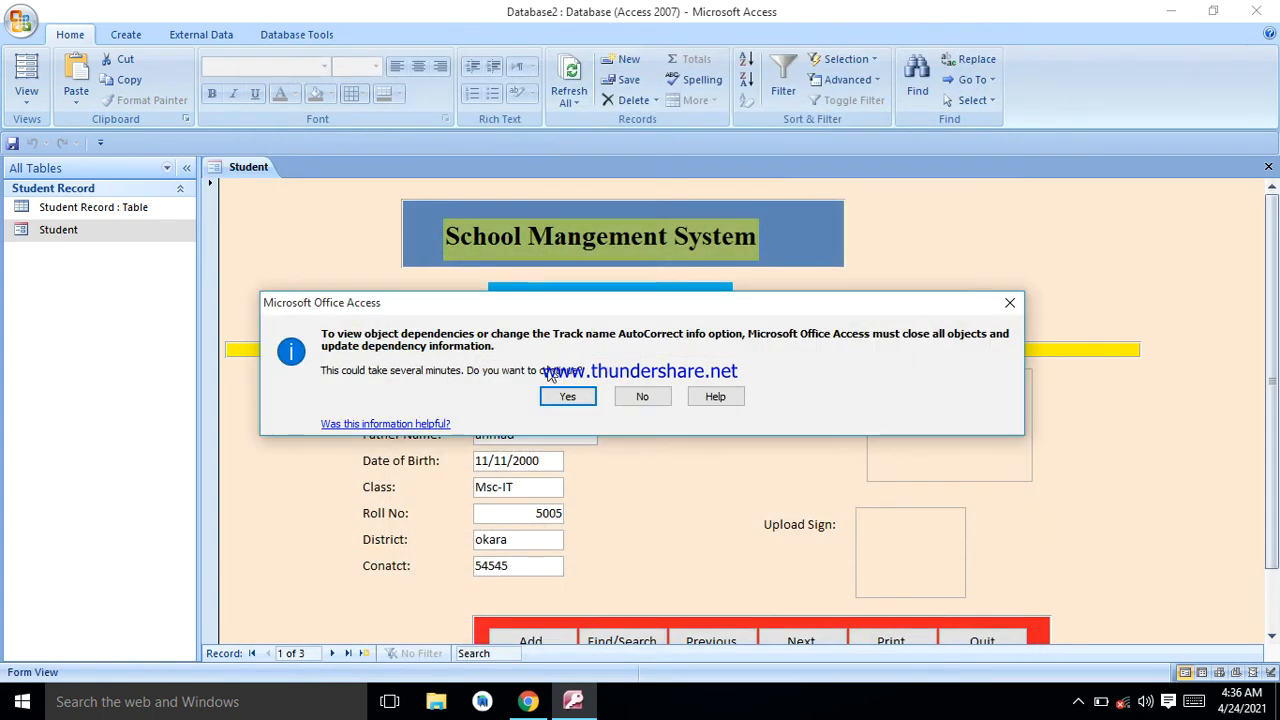
left_click(568, 398)
left_click(621, 385)
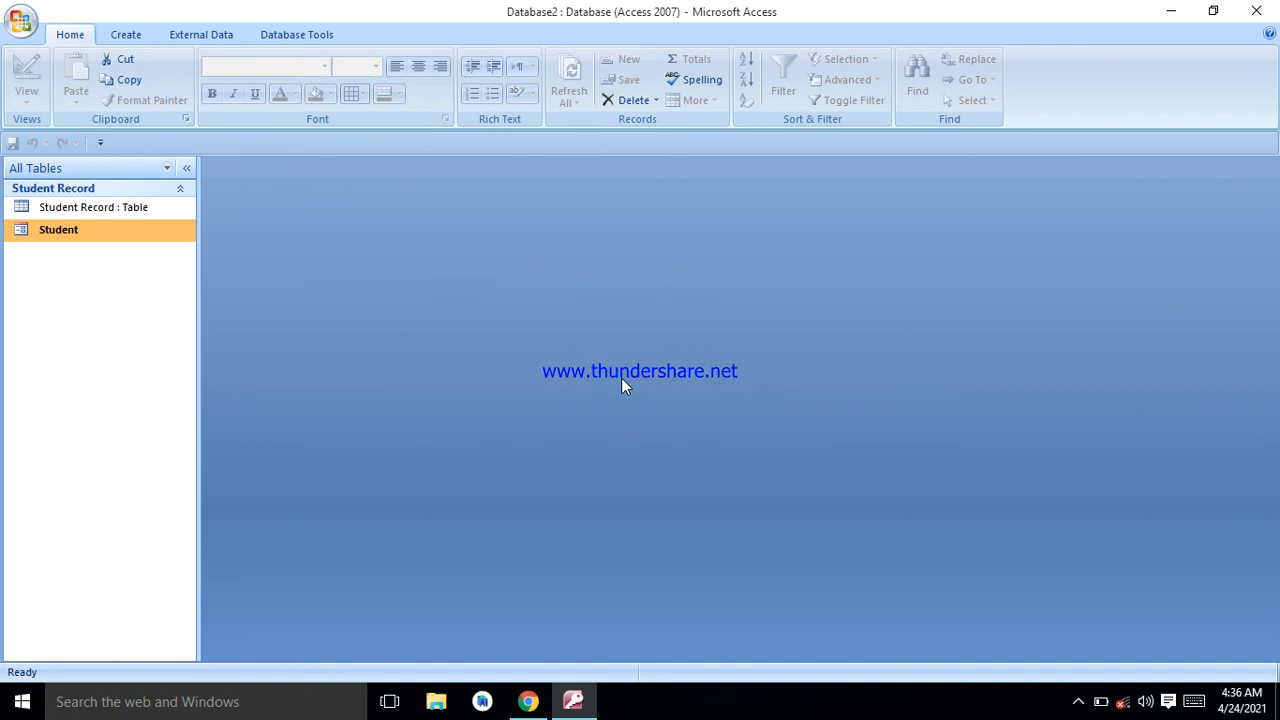
Step: Reopen the Student form in Form View to check it with the new options
right_click(97, 229)
left_click(143, 239)
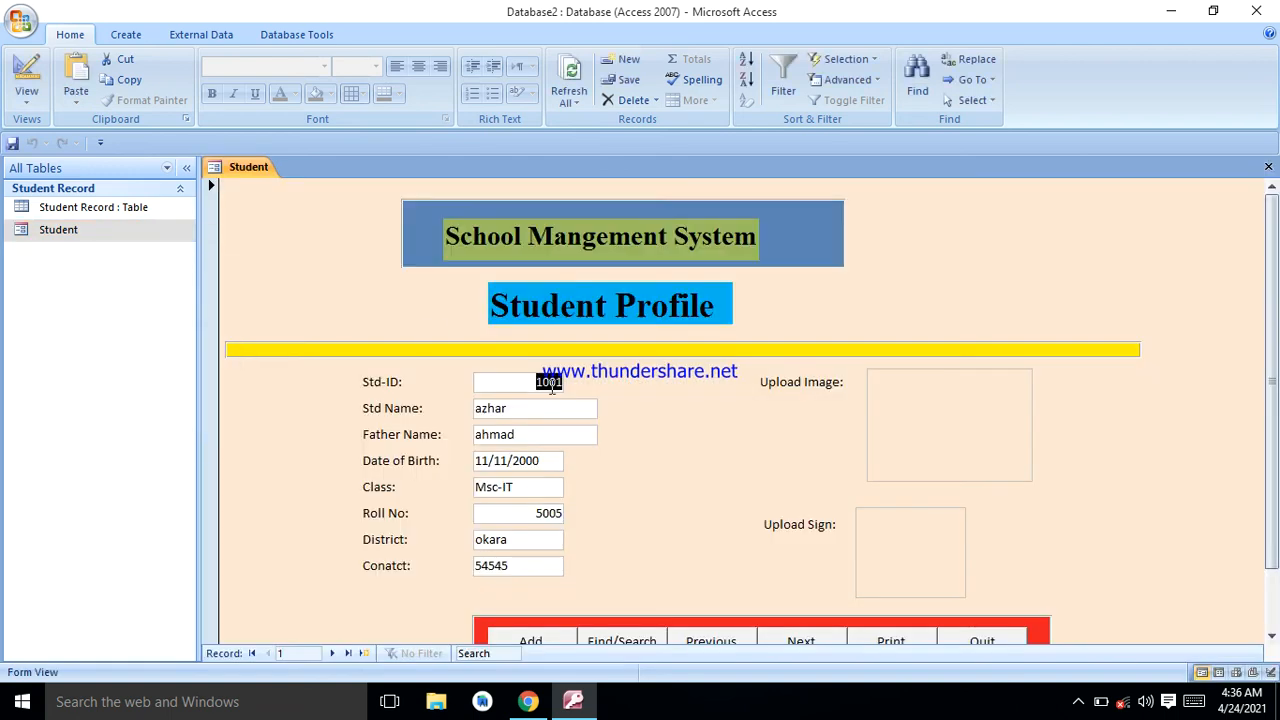
Step: Attach the photo IMG_20180923_130034.jpg to the Upload Image field of the first student record
left_click_drag(1274, 398, 1274, 456)
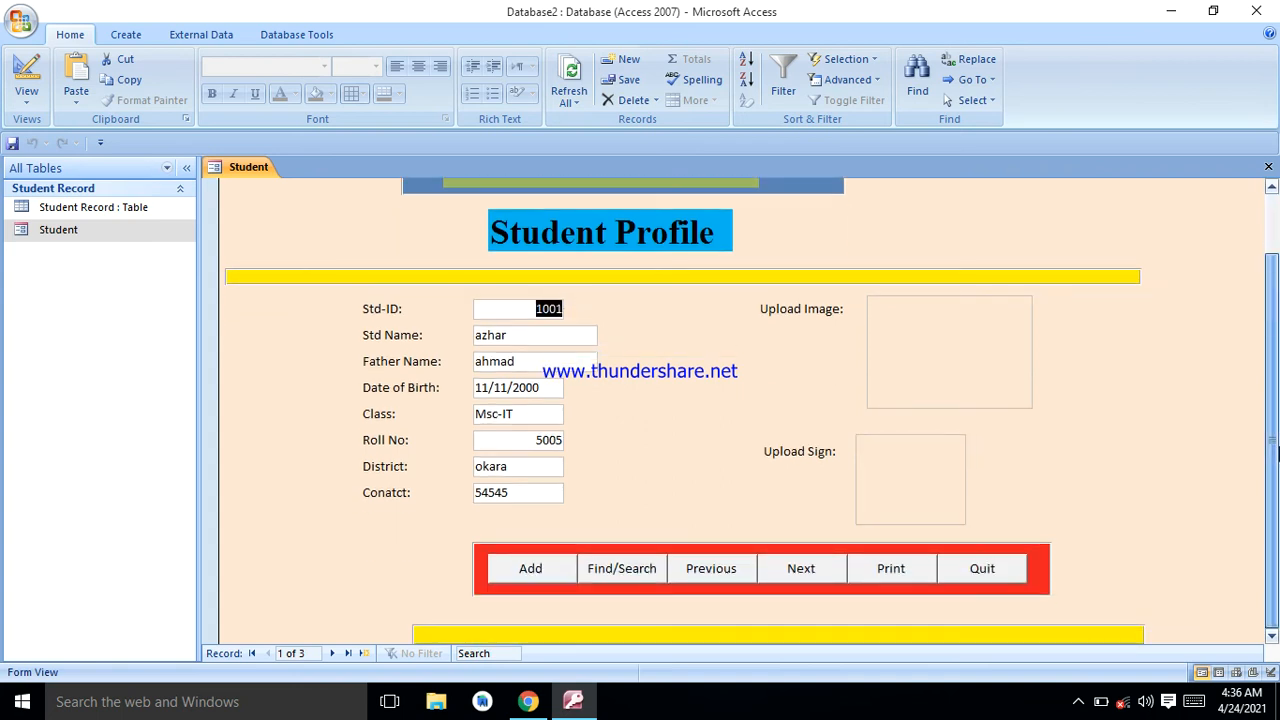
left_click(953, 329)
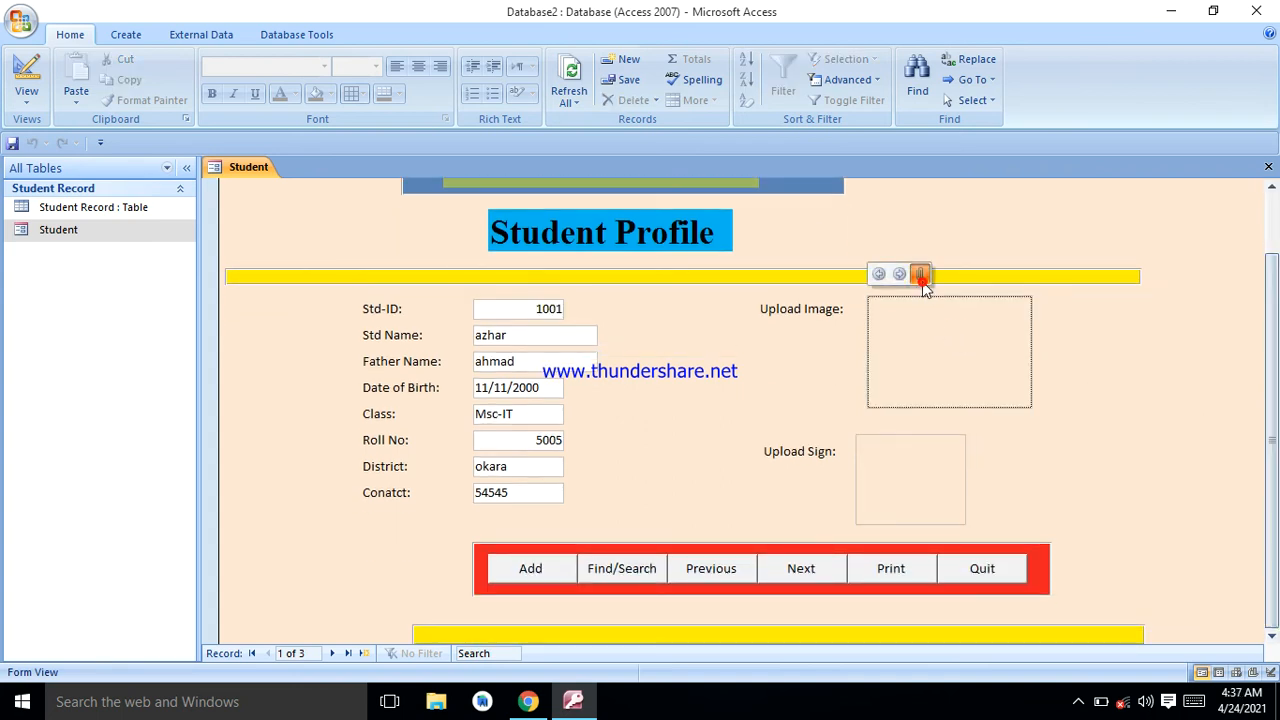
left_click(921, 275)
left_click(784, 292)
left_click(788, 465)
left_click(937, 619)
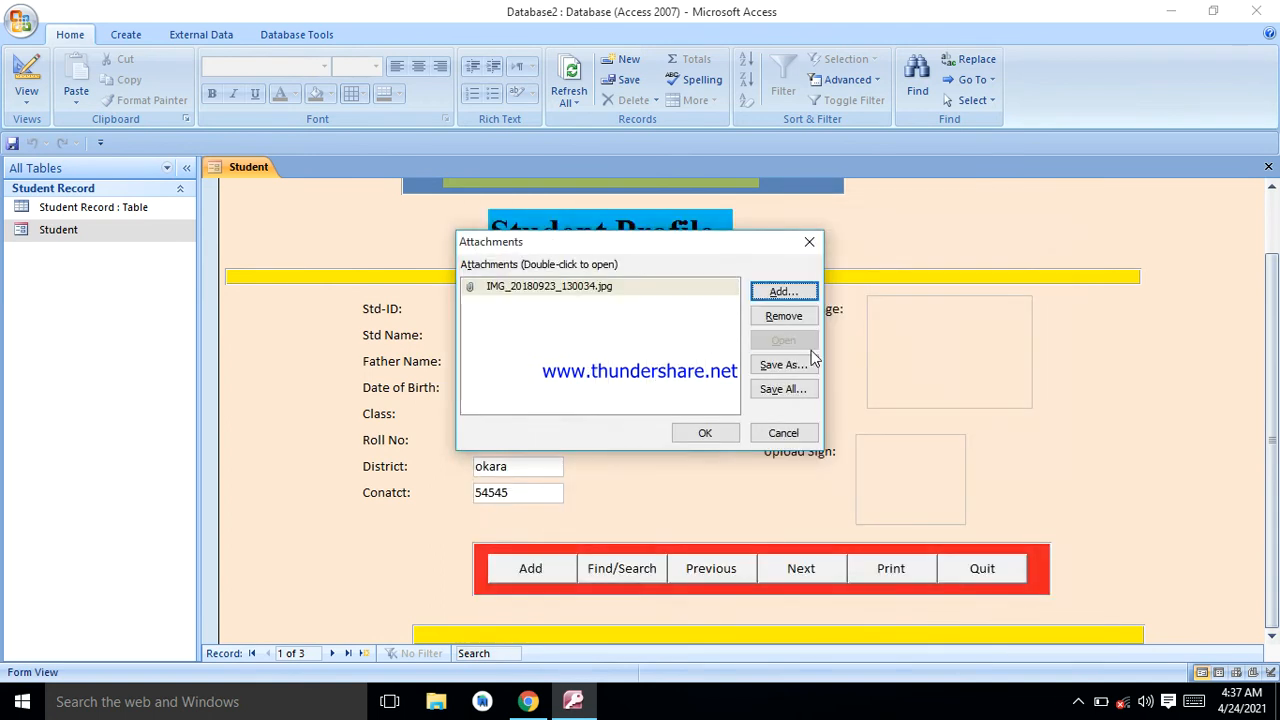
left_click(705, 432)
Step: Attach the signature picture download.png to the Upload Sign field of the first student record
left_click(920, 481)
left_click(910, 416)
left_click(798, 298)
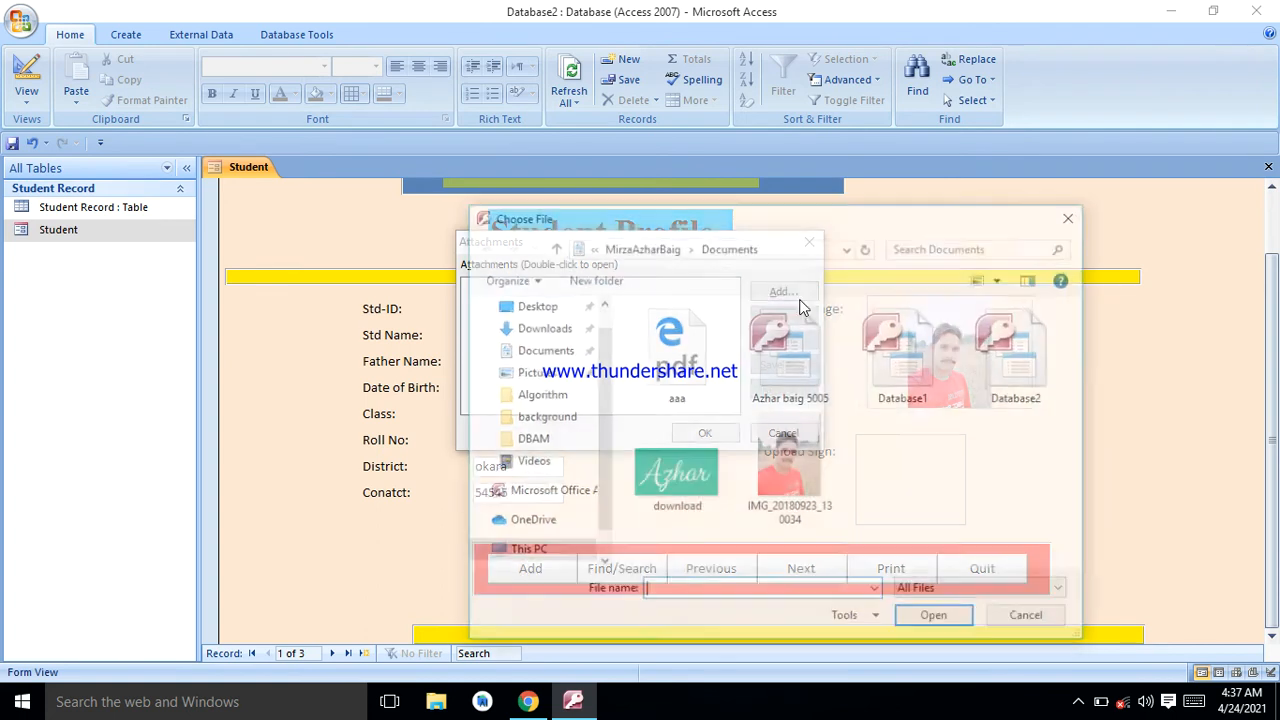
left_click(677, 475)
left_click(930, 615)
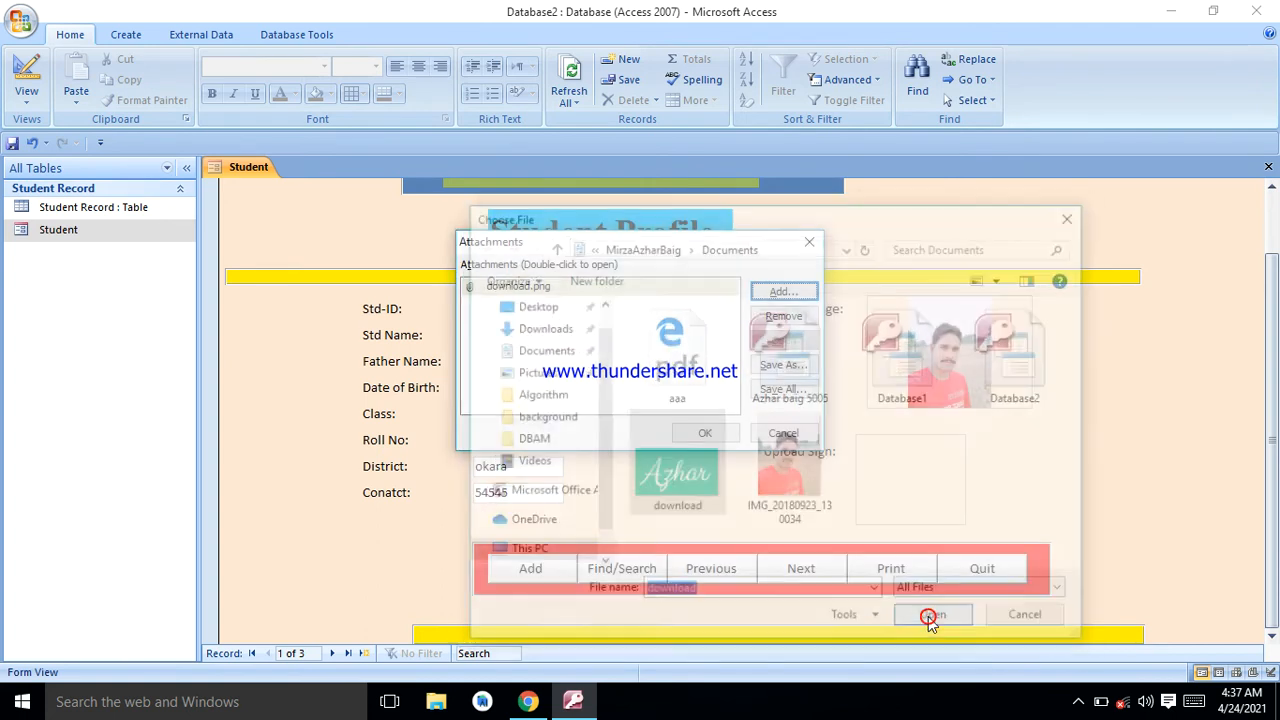
left_click(705, 433)
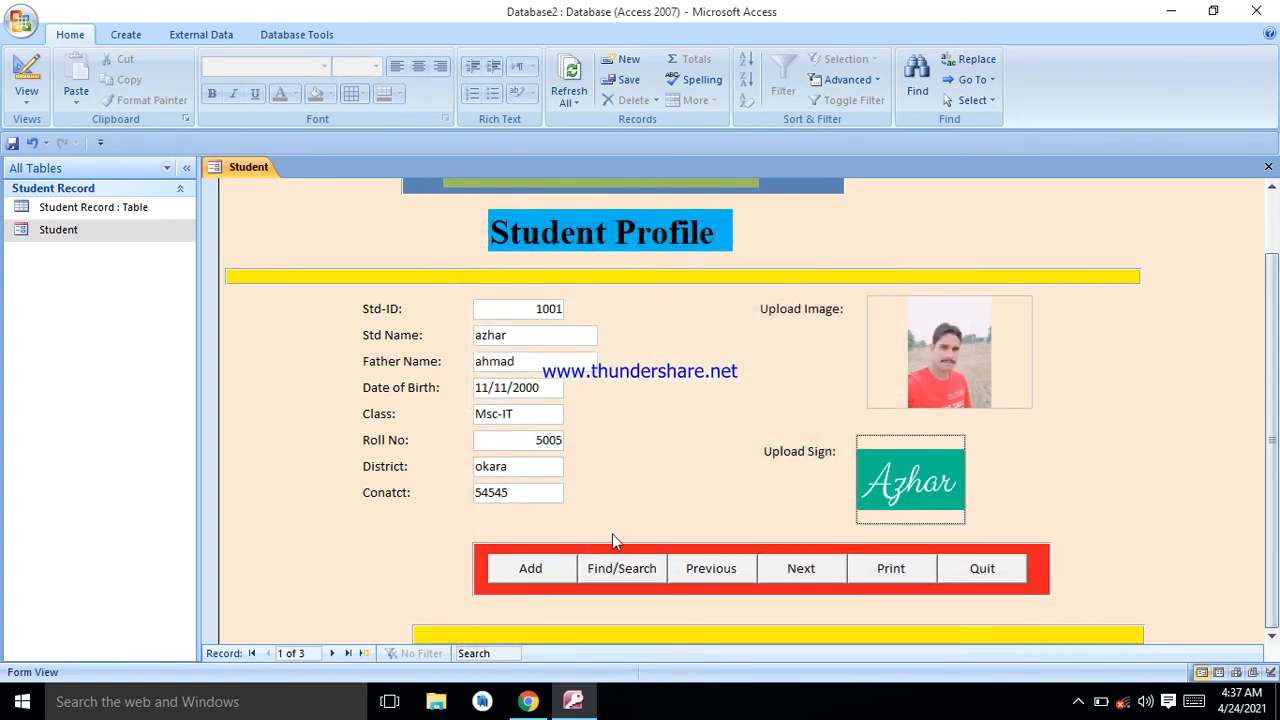
Step: Start a new student record and enter the student ID, student name, father's name and date of birth
left_click(539, 570)
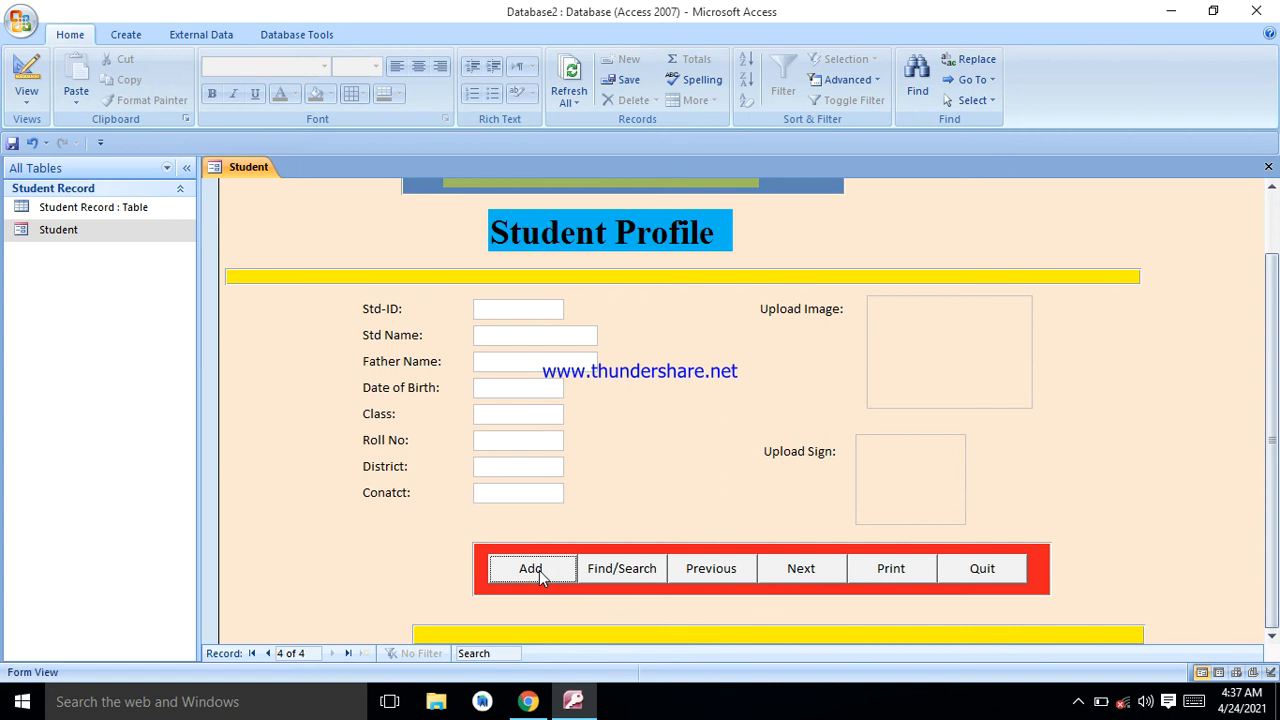
left_click(504, 316)
type("1002")
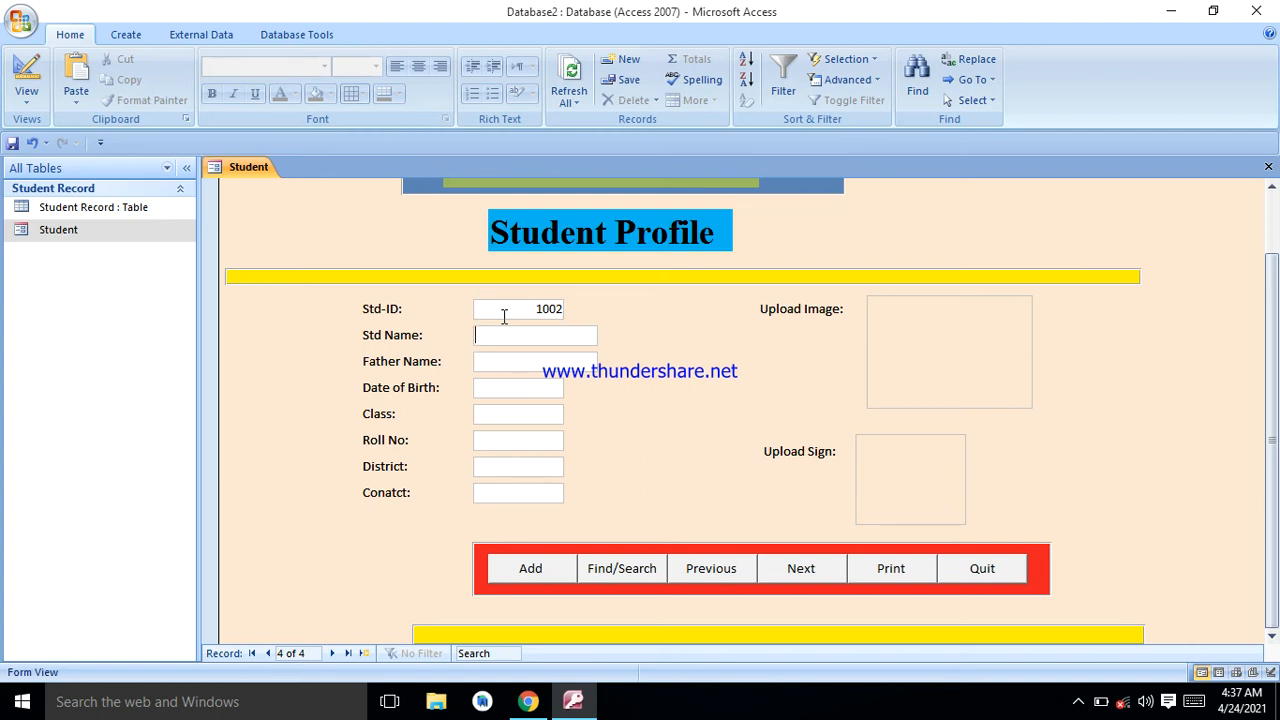
type("ali")
key("Tab")
type("ahmad")
type("12/12")
type("/1999")
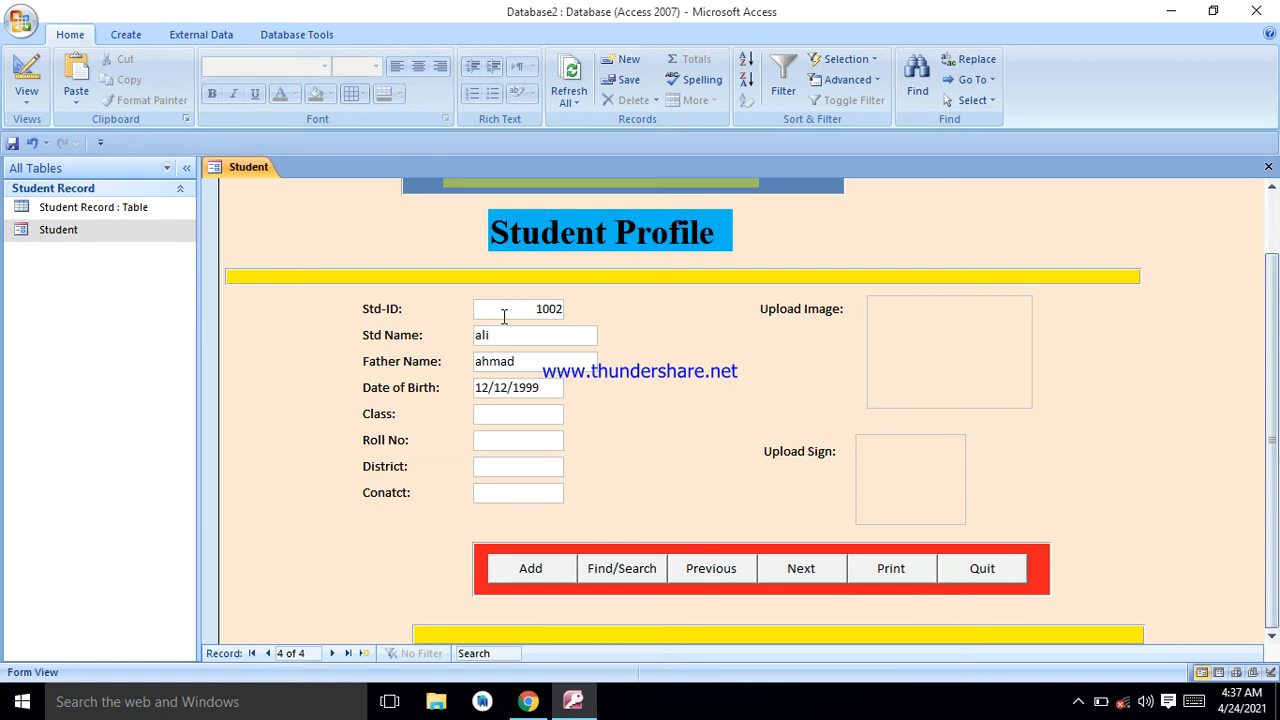
Step: Enter Msc-IT as the class and okara as the district, and fill in the roll number and contact number
key("Tab")
type("Msc")
key("Caps_Lock")
type("-IT")
key("Caps_Lock")
type("5005")
type("oka")
type("323245")
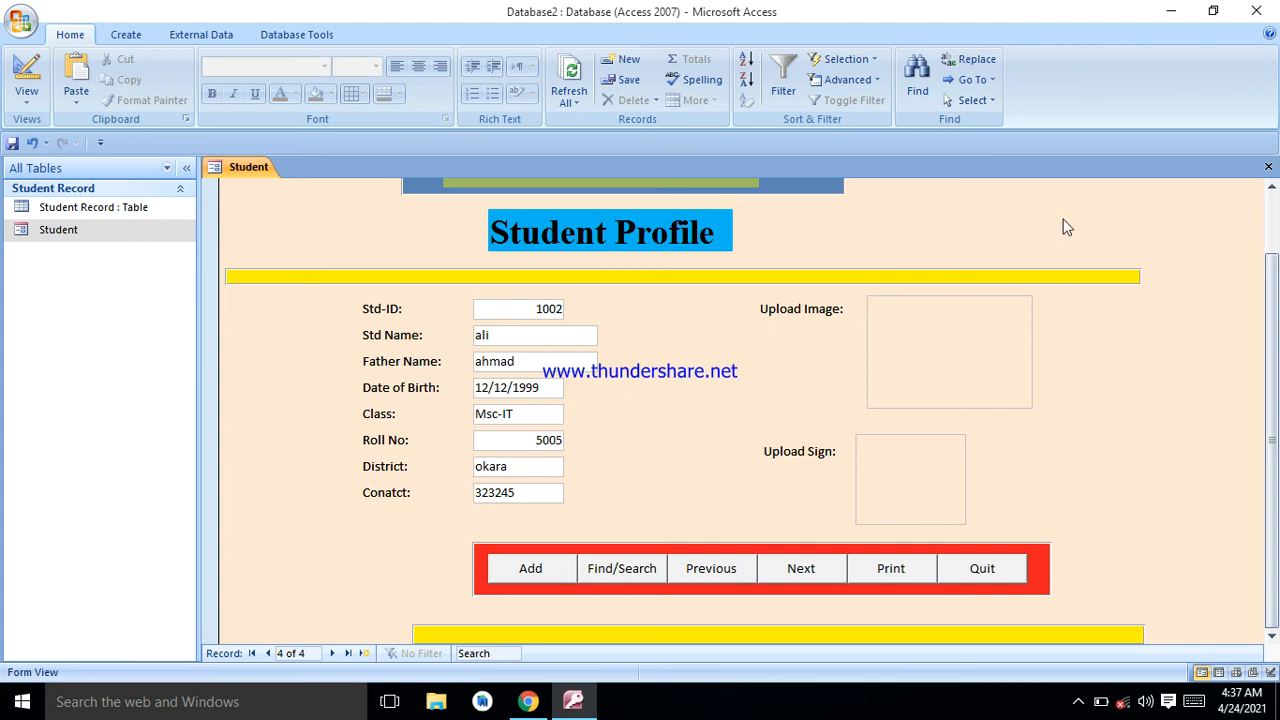
Step: Attach the photo IMG_20180923_130034.jpg to the new record's Upload Image field
left_click(1000, 354)
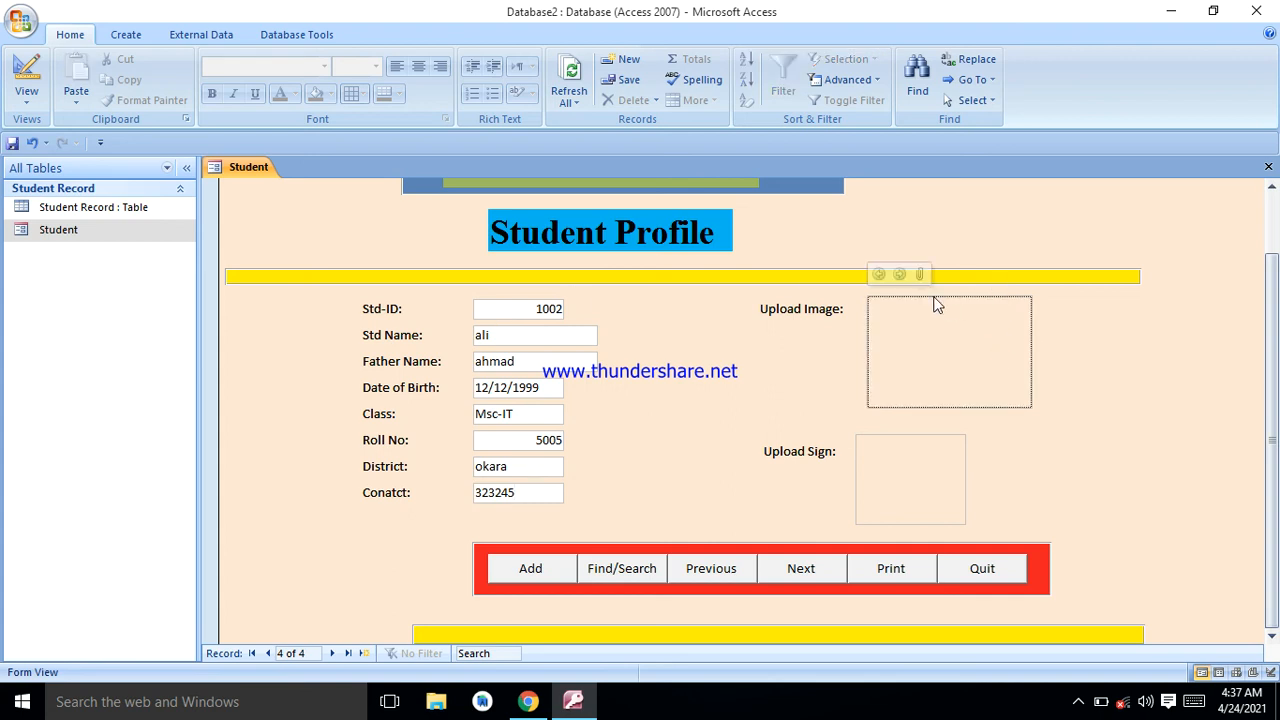
left_click(923, 274)
left_click(766, 291)
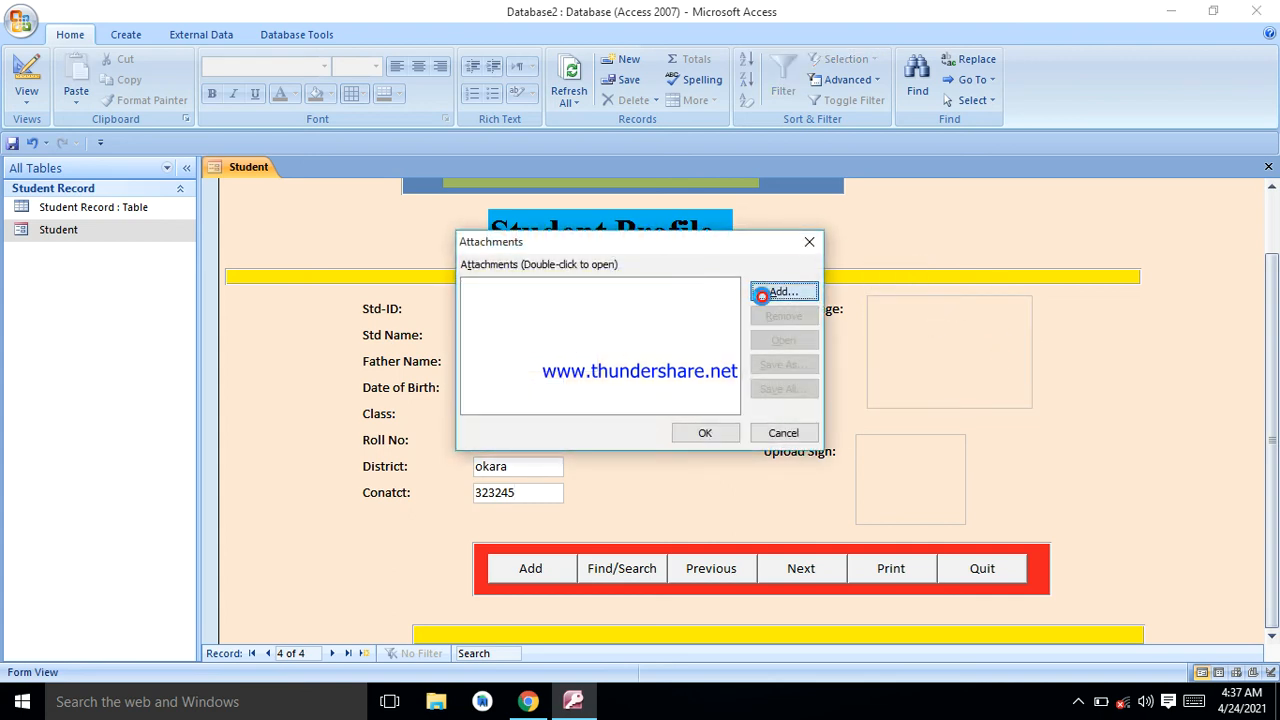
left_click(835, 510)
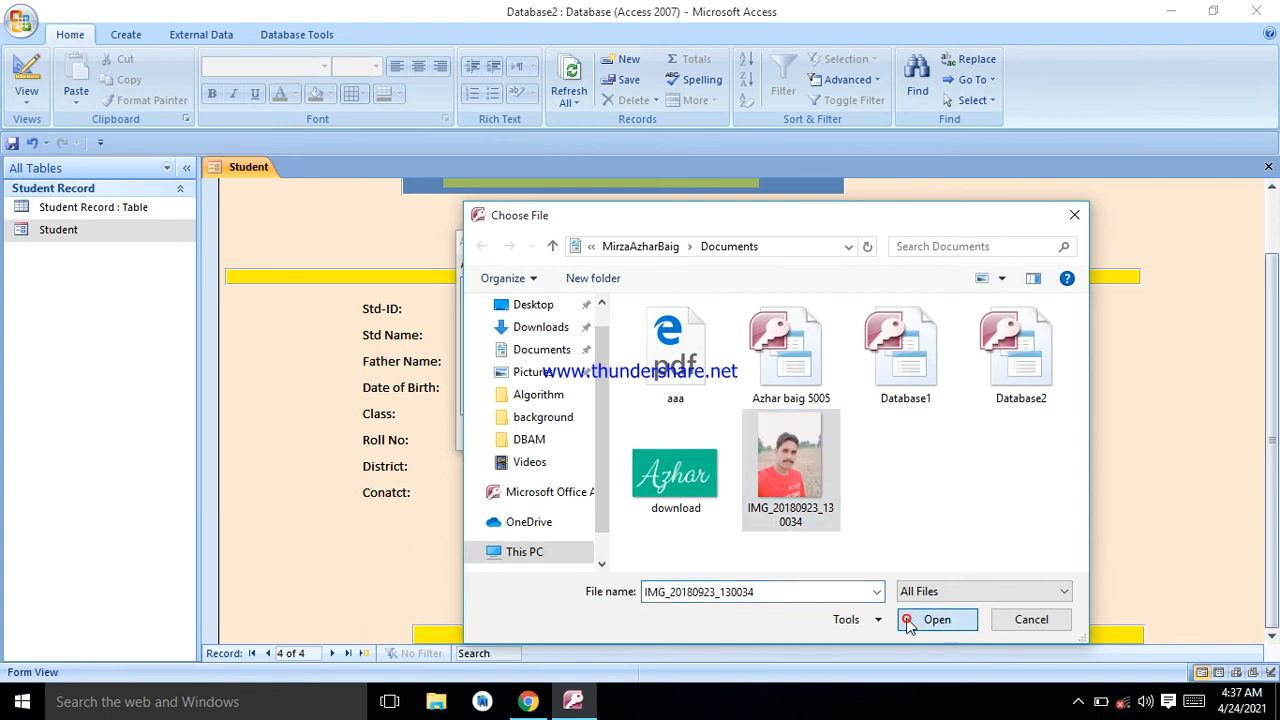
left_click(905, 619)
left_click(704, 433)
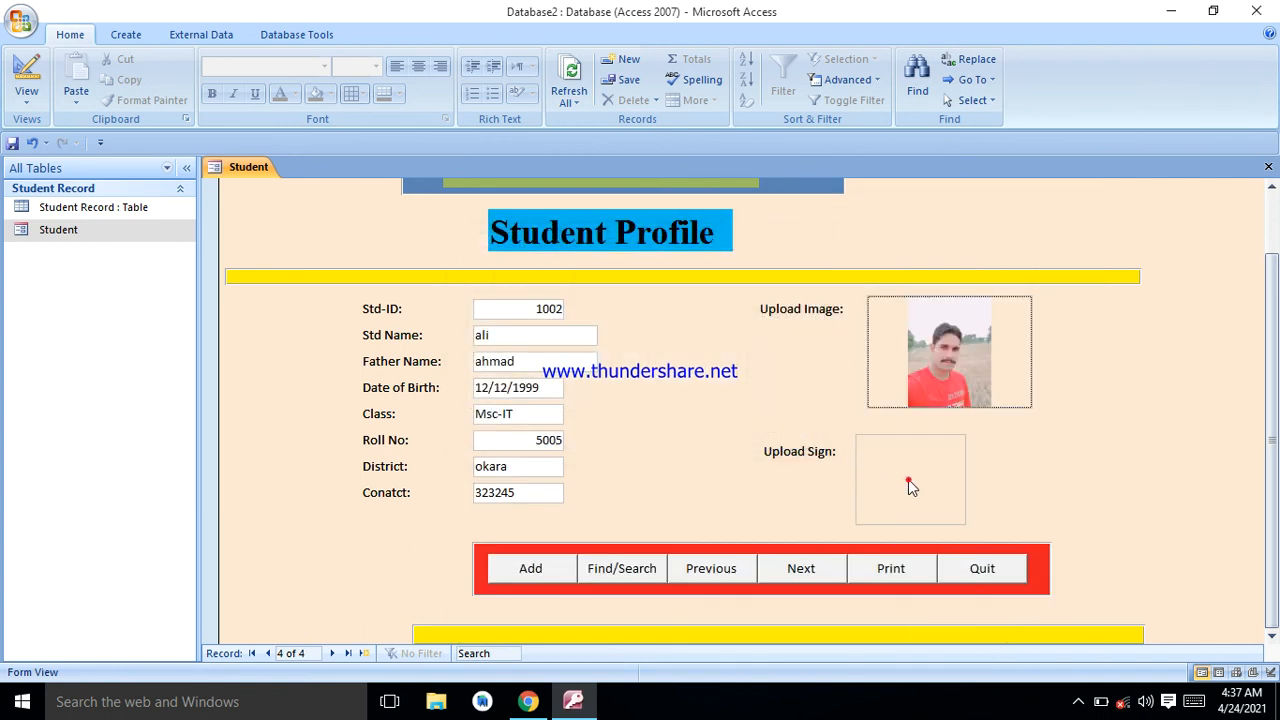
Step: Attach the signature picture download.png to the new record's Upload Sign field
left_click(908, 413)
left_click(779, 291)
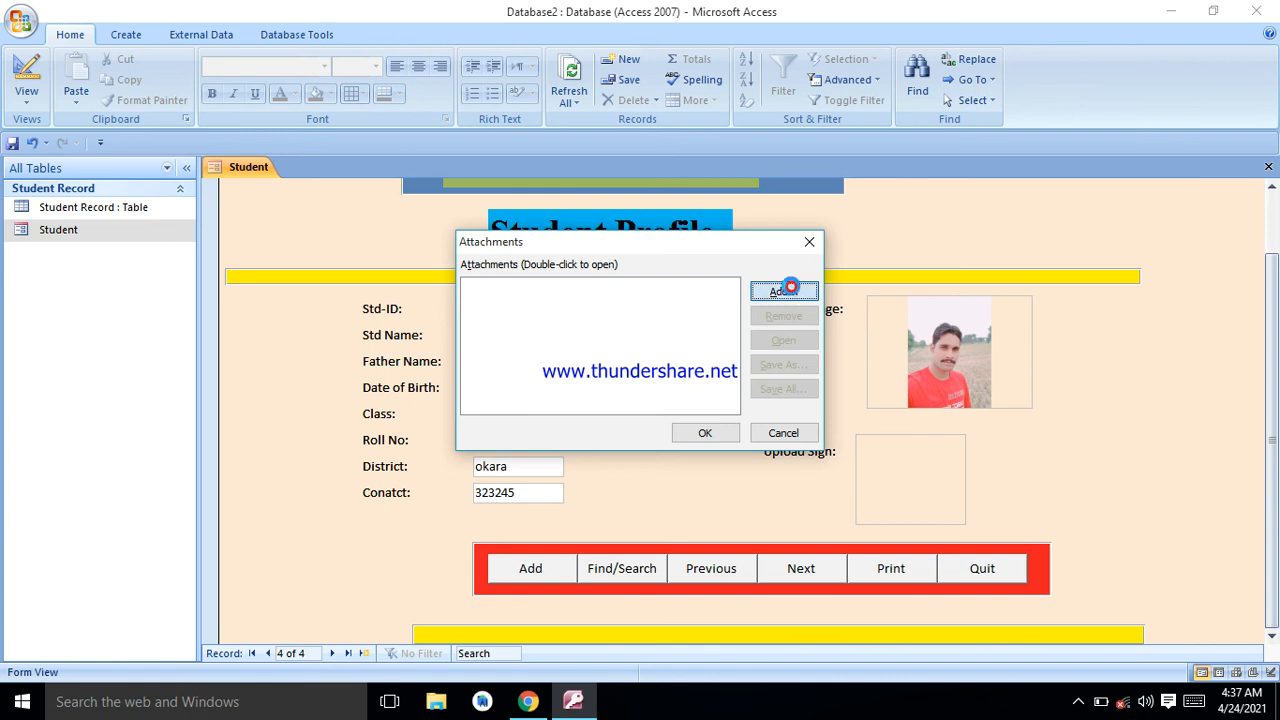
left_click(672, 480)
left_click(939, 624)
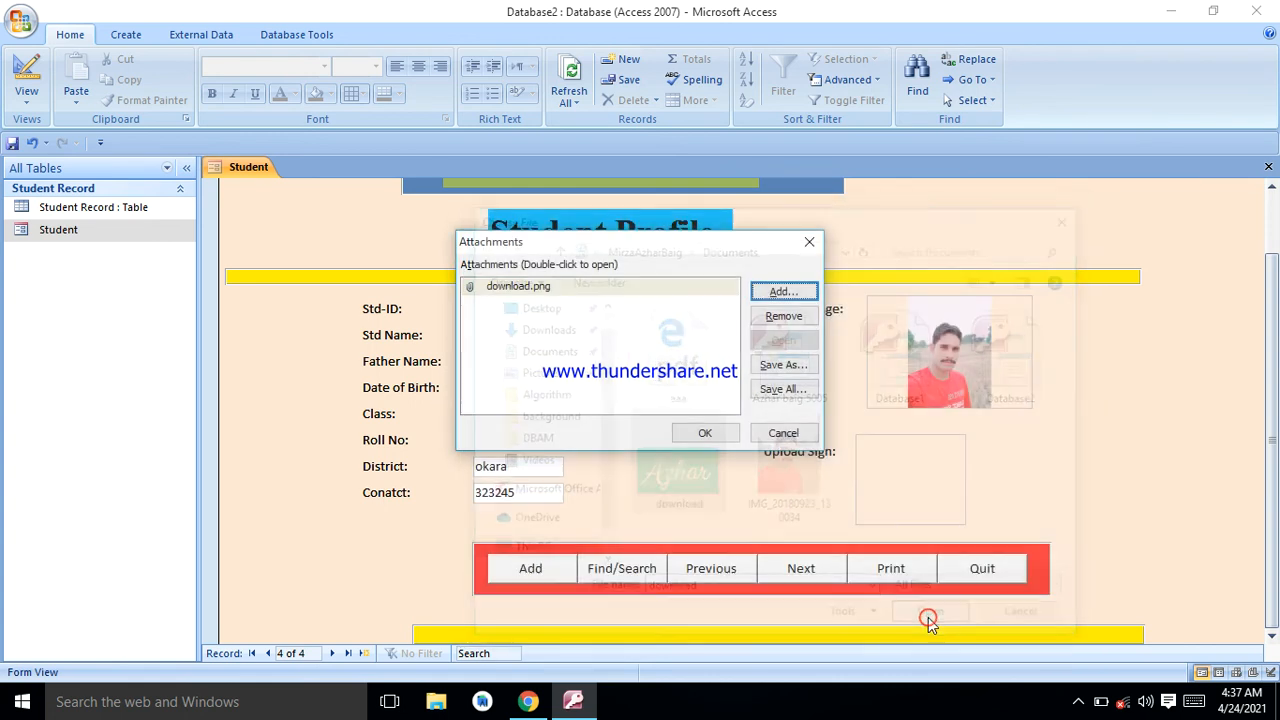
left_click(726, 437)
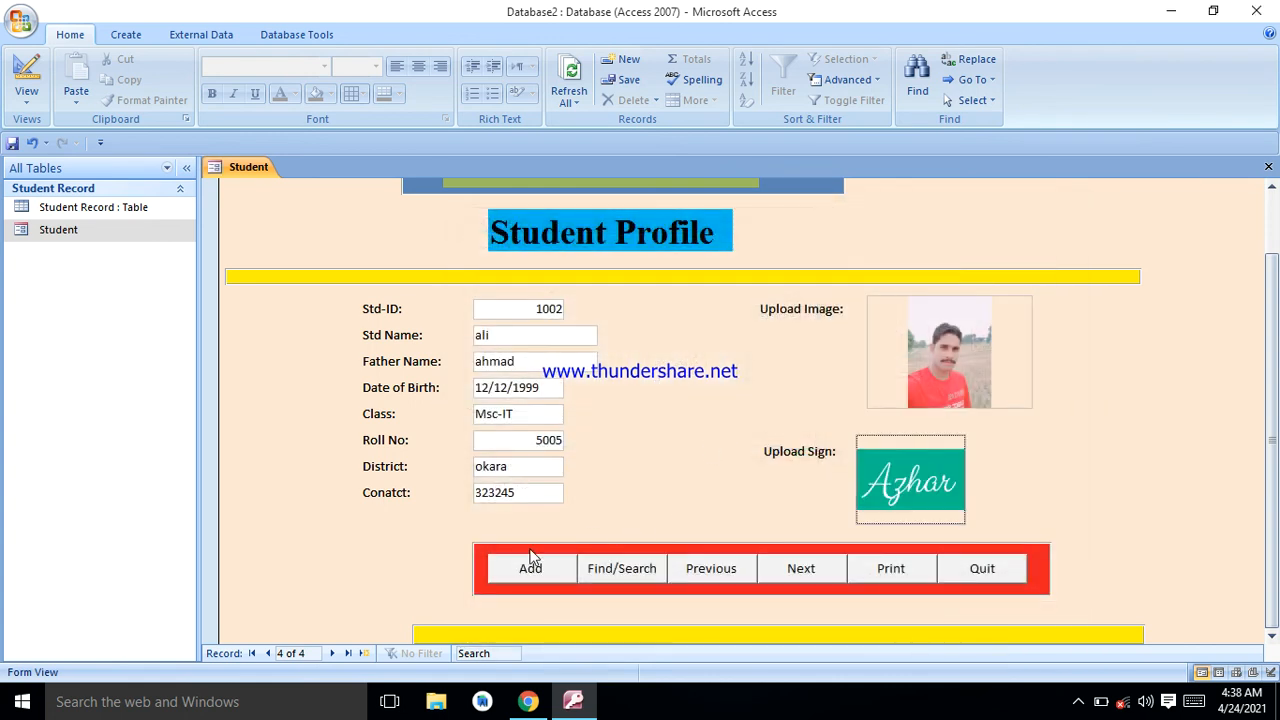
Step: Try to save the completed student record by adding another new record
left_click(527, 570)
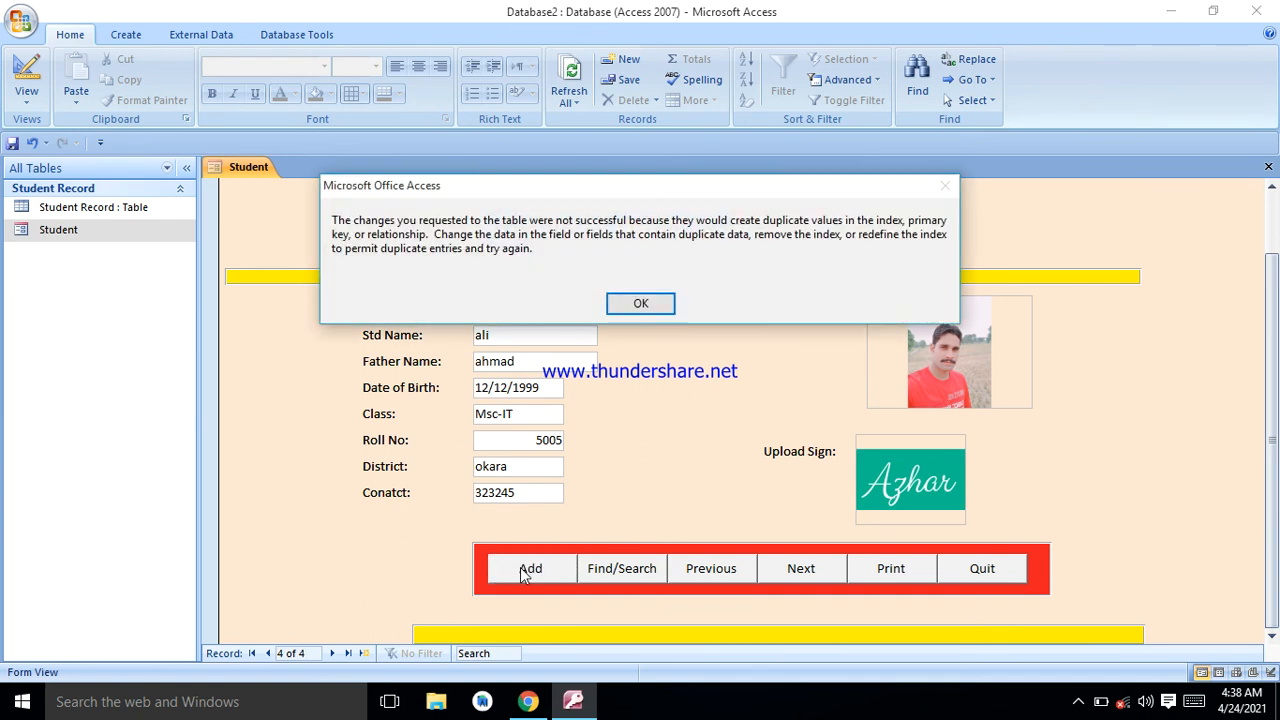
left_click(623, 306)
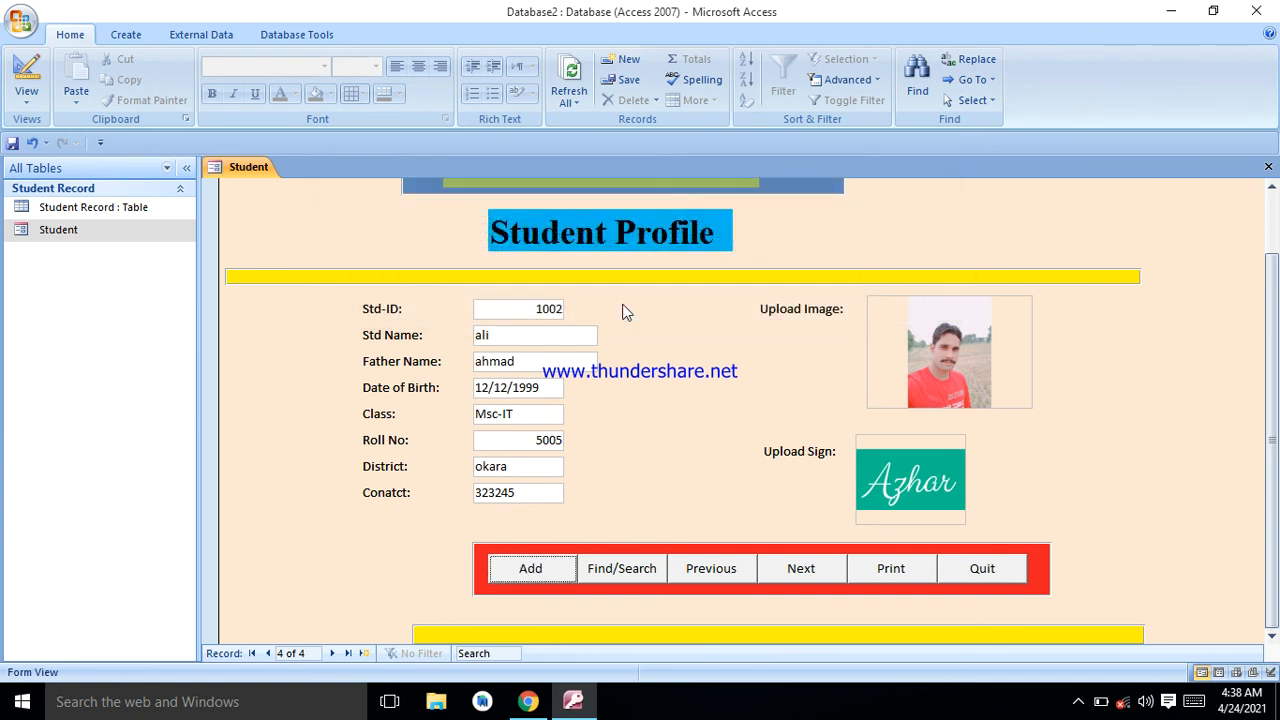
left_click(553, 572)
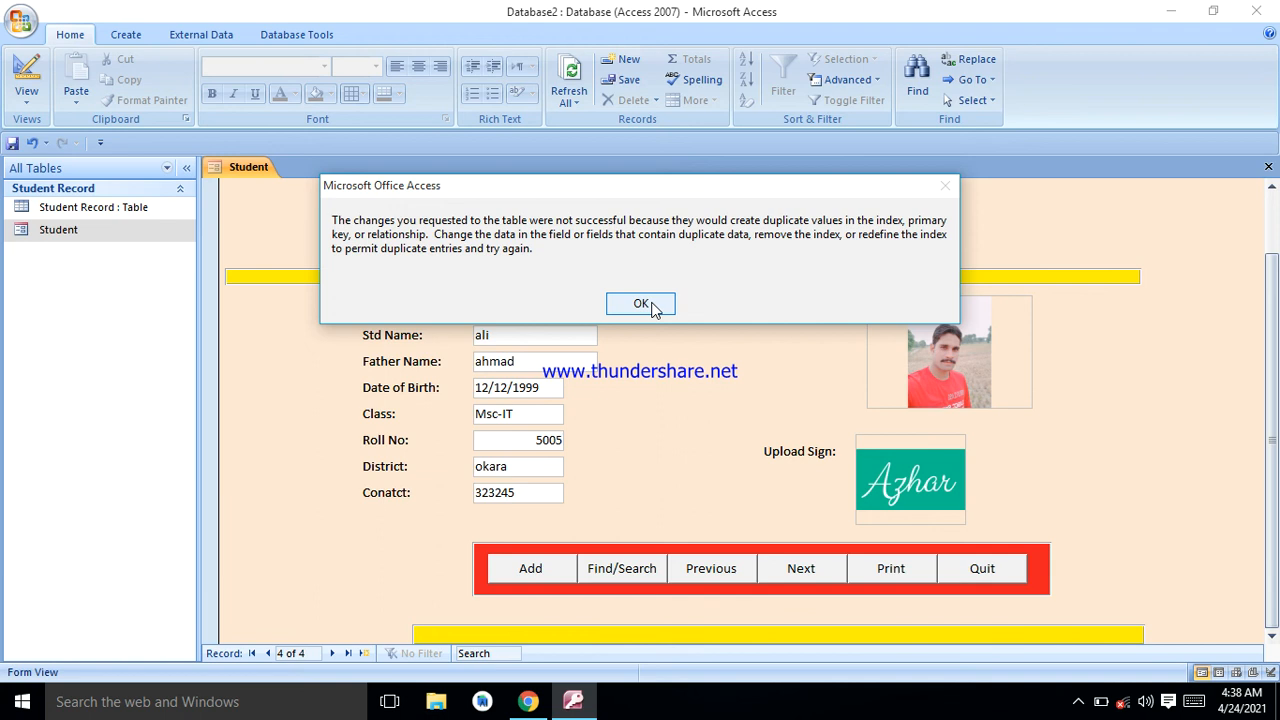
left_click(645, 305)
Step: Change the last digit of the record's Std-ID to 1 and try again to add another record
left_click(563, 309)
key("BackSpace")
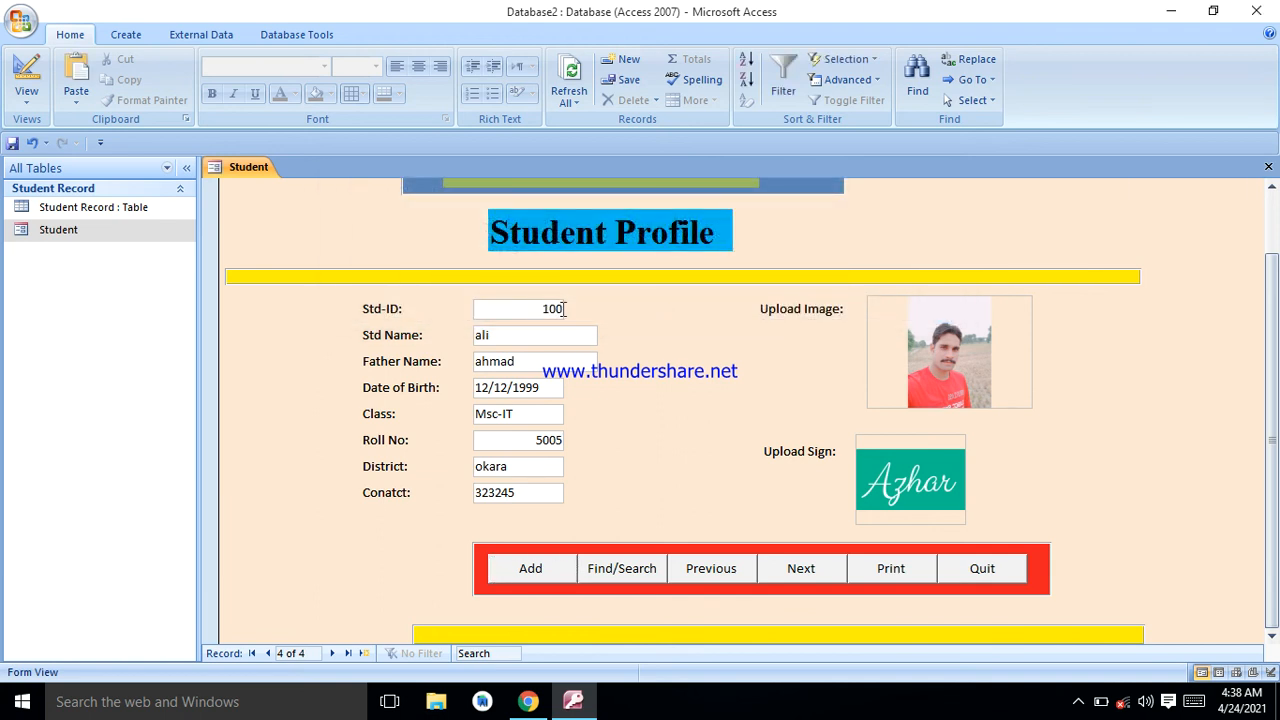
type("1")
left_click(558, 568)
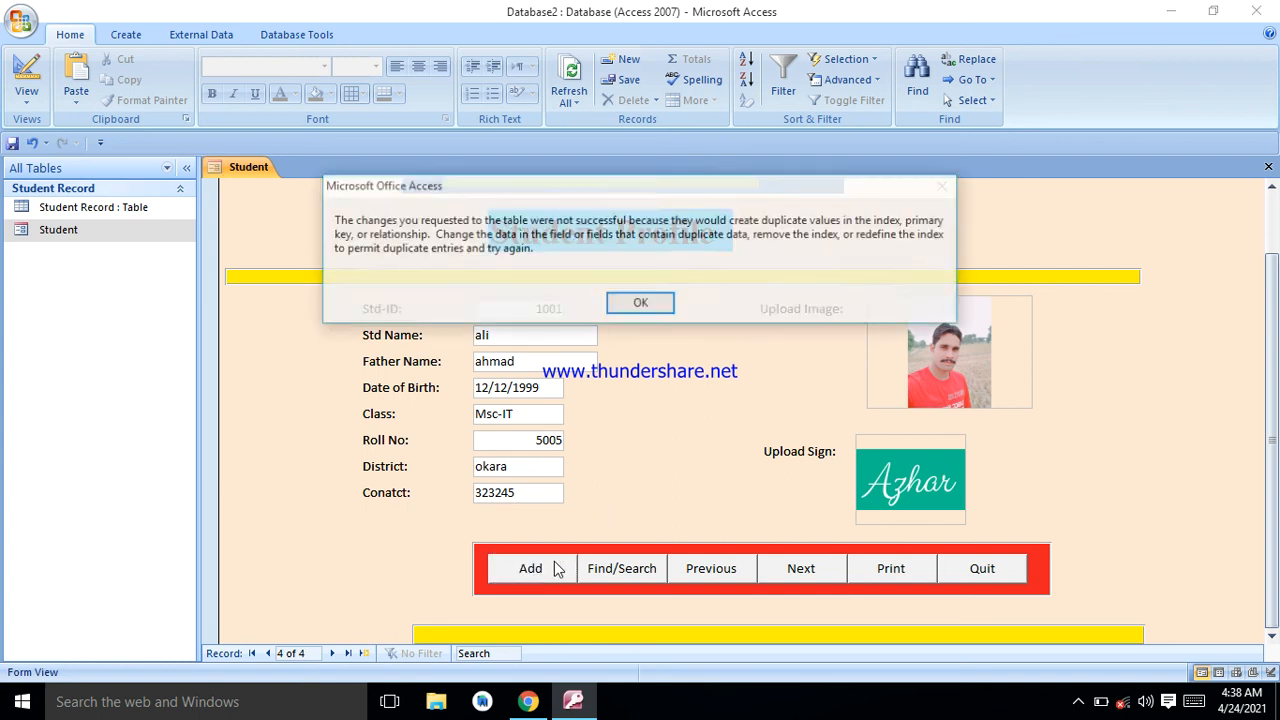
left_click(643, 304)
Step: Change the last digit of the record's Roll No to 1 and retry adding another record
left_click(1002, 366)
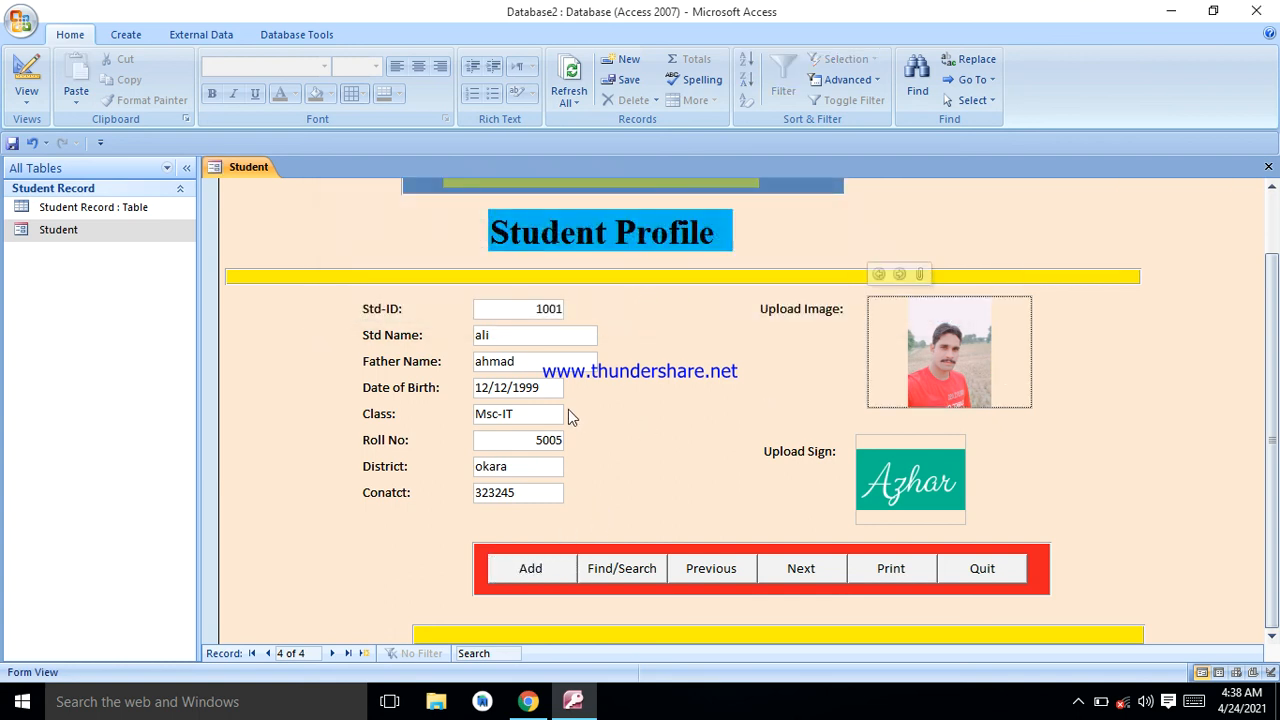
left_click(562, 441)
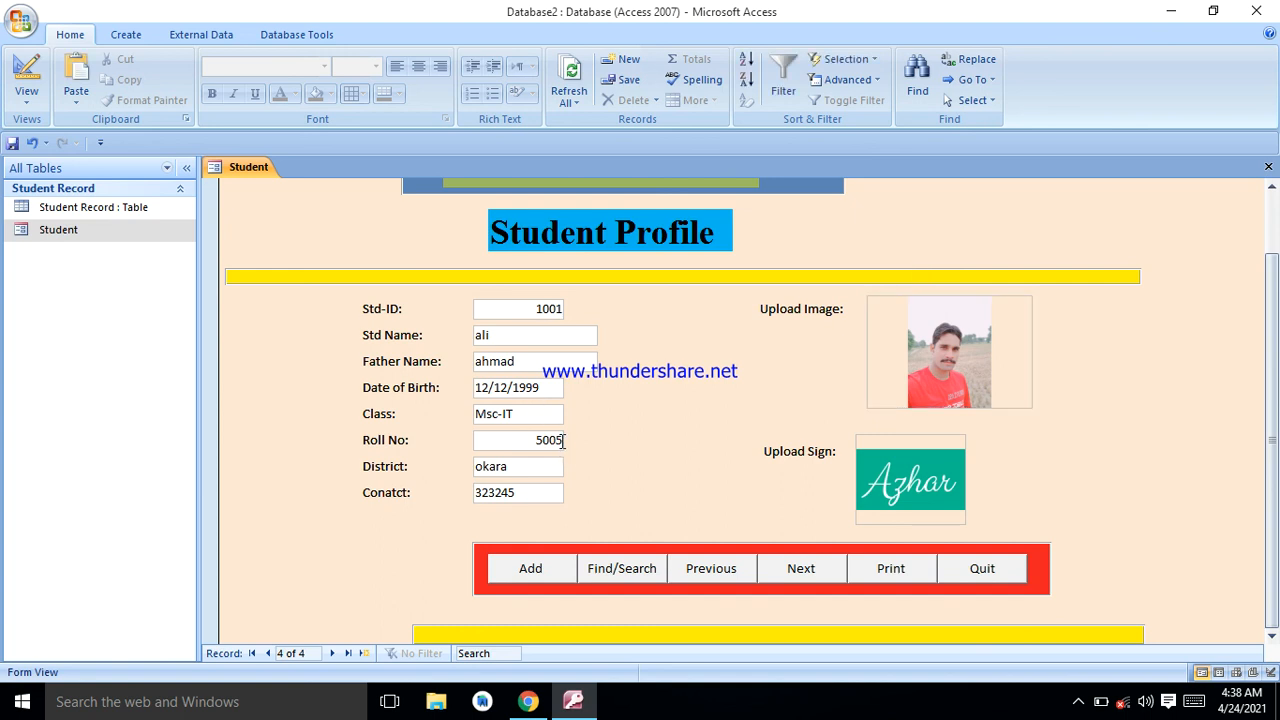
key("BackSpace")
type("1")
left_click(540, 570)
left_click(645, 303)
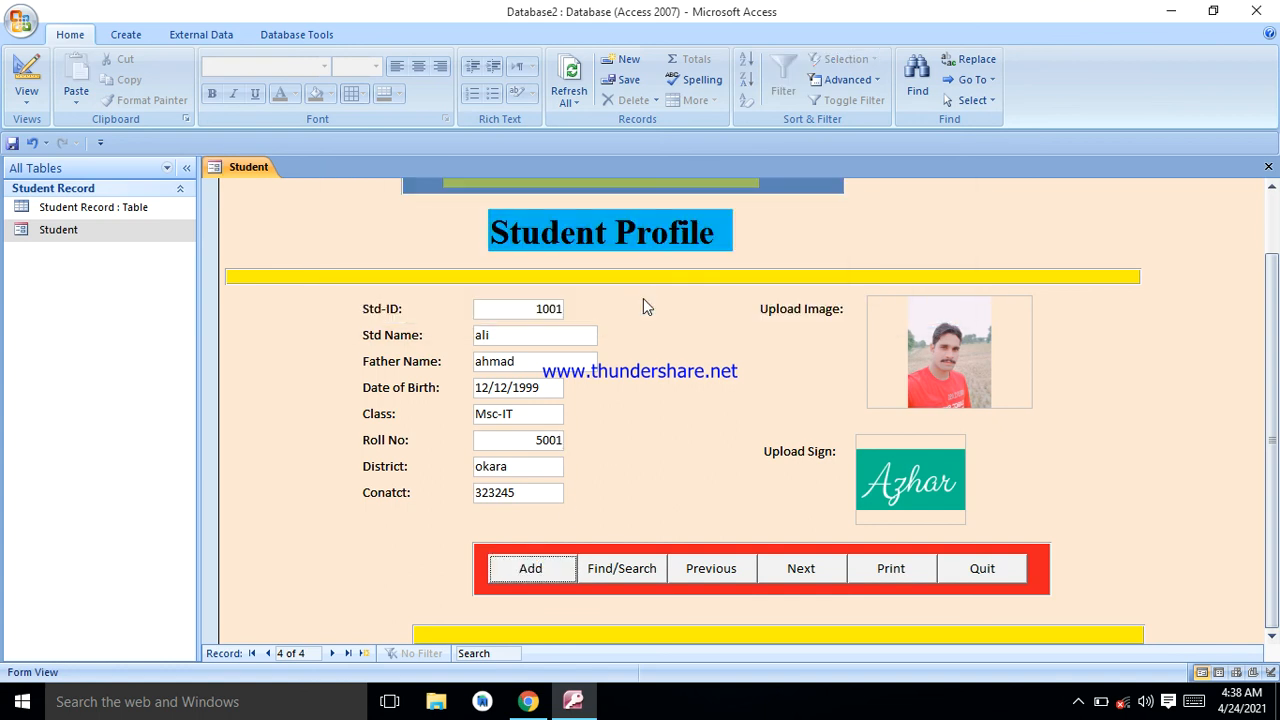
left_click(1077, 701)
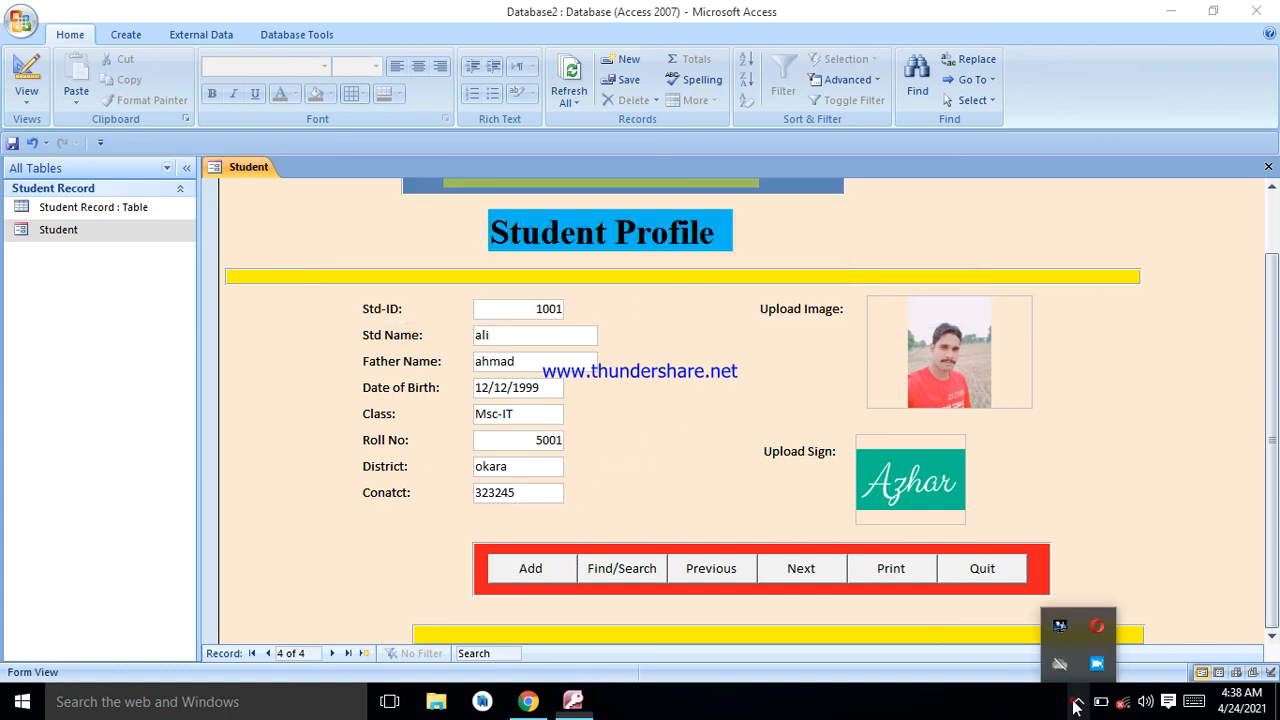
right_click(1097, 664)
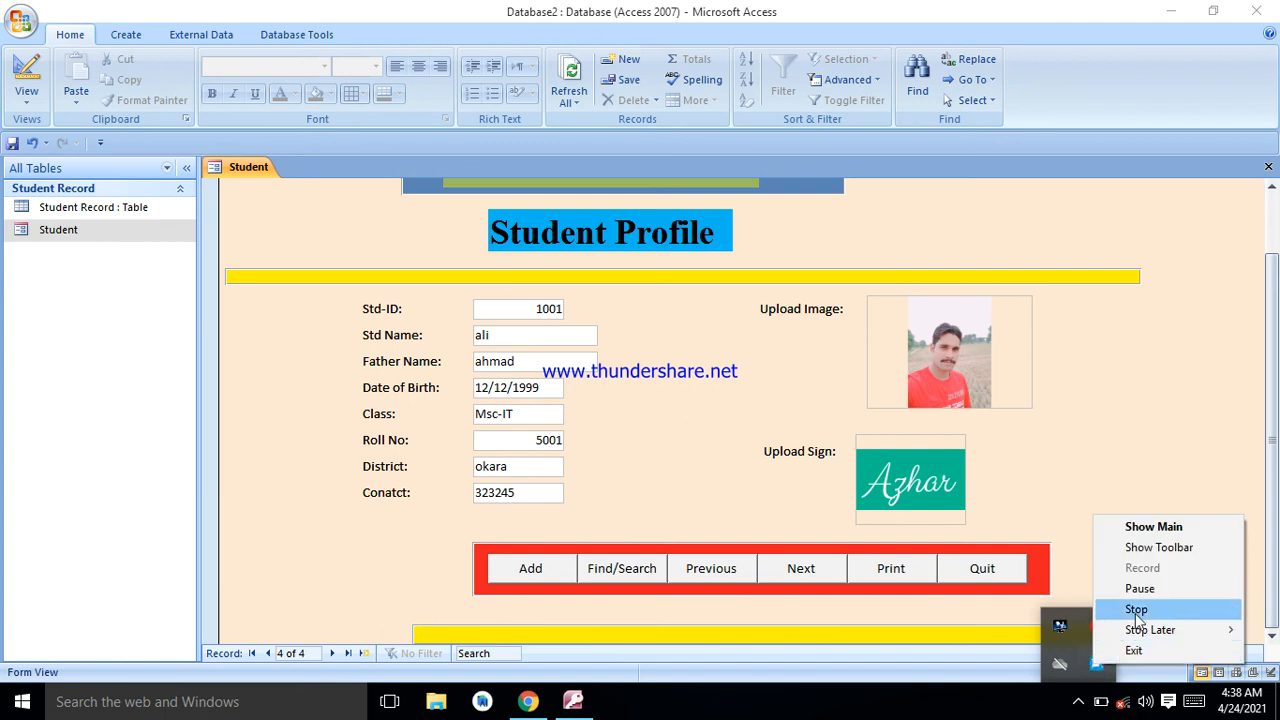